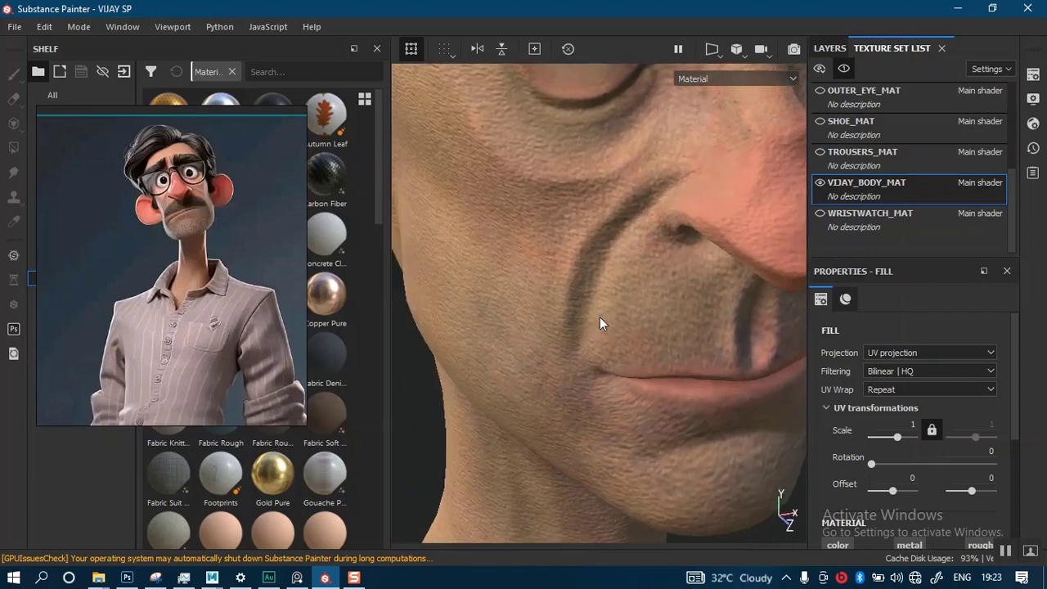
Open the texture export settings for the project
alt+right_drag(633, 343, 603, 280)
alt+middle_drag(603, 280, 599, 307)
alt+drag(599, 307, 394, 139)
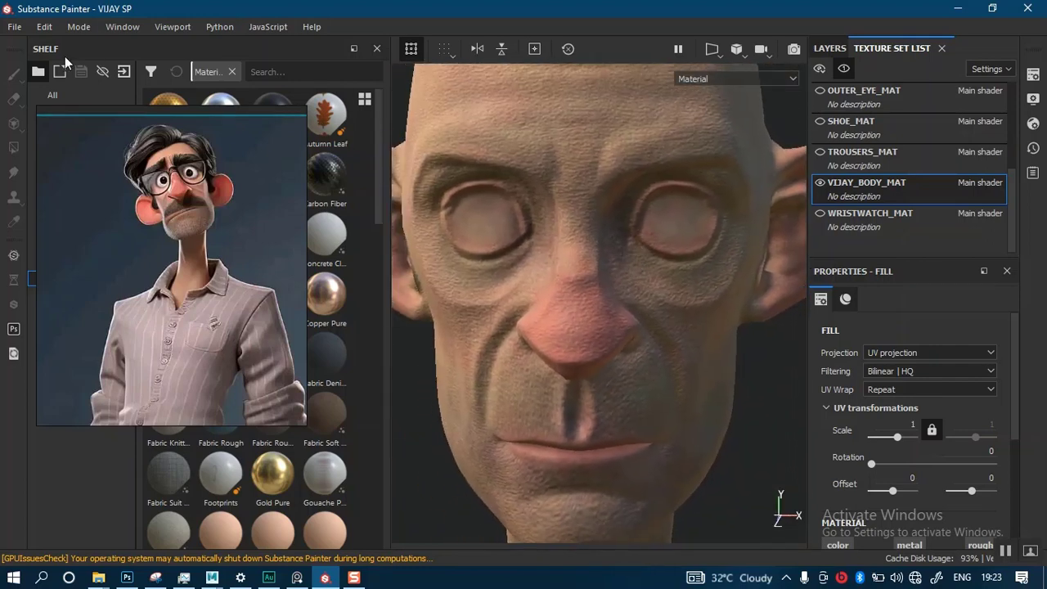
click(14, 27)
click(122, 296)
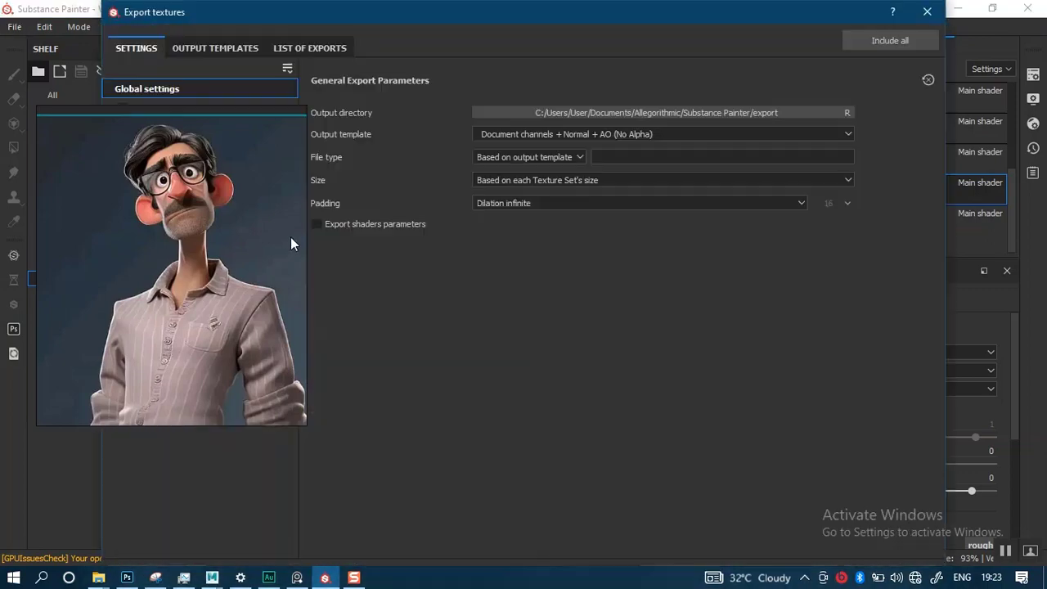
Limit the export to the VIJAY_BODY_MAT texture set with only its Height map as 16-bit PNG
right_drag(185, 289, 794, 215)
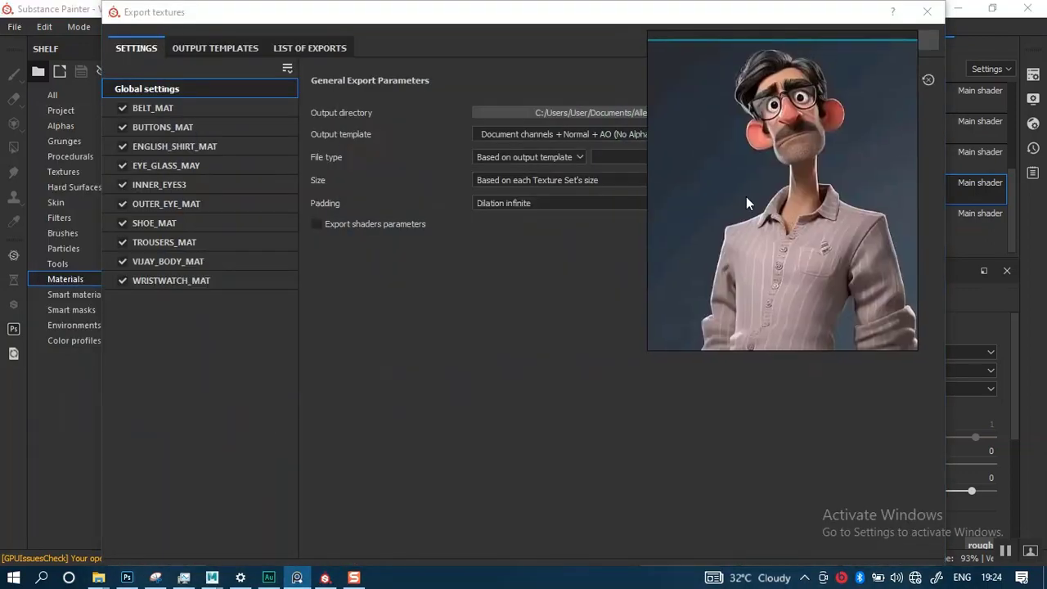
drag(122, 106, 120, 281)
click(153, 261)
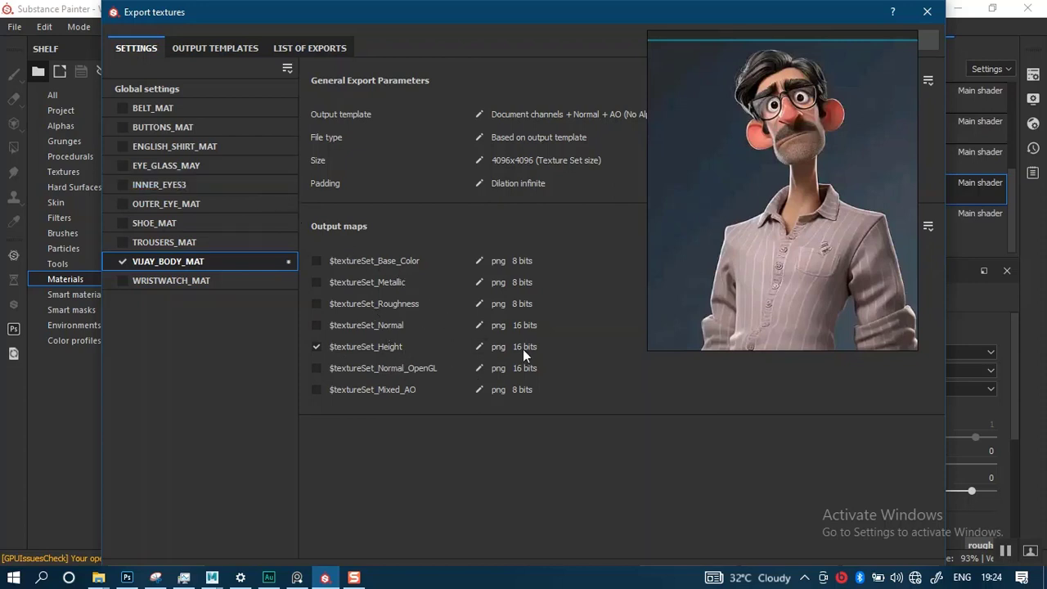
click(479, 347)
right_drag(774, 289, 755, 59)
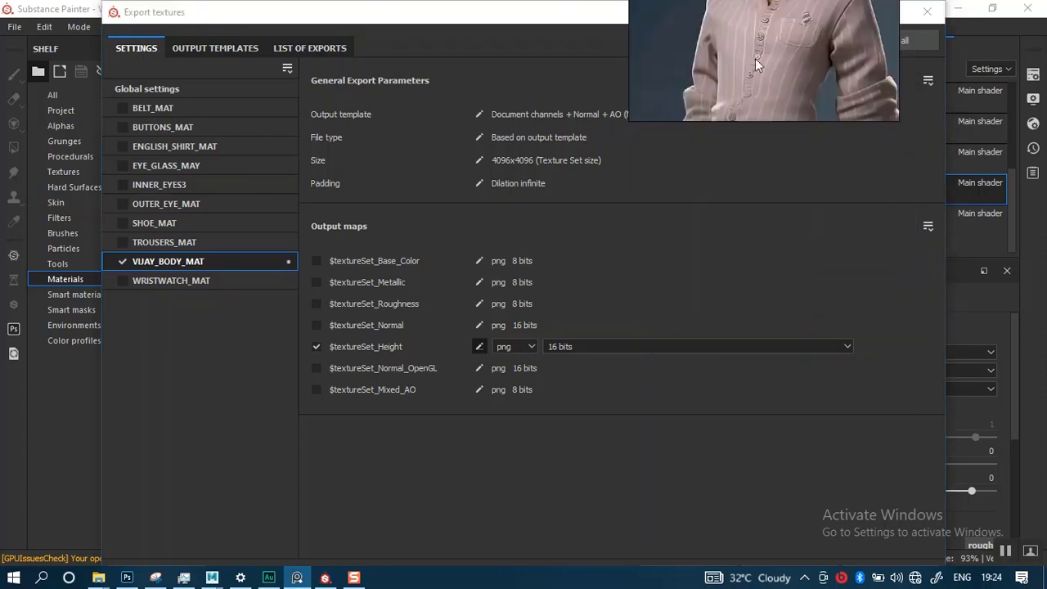
click(479, 346)
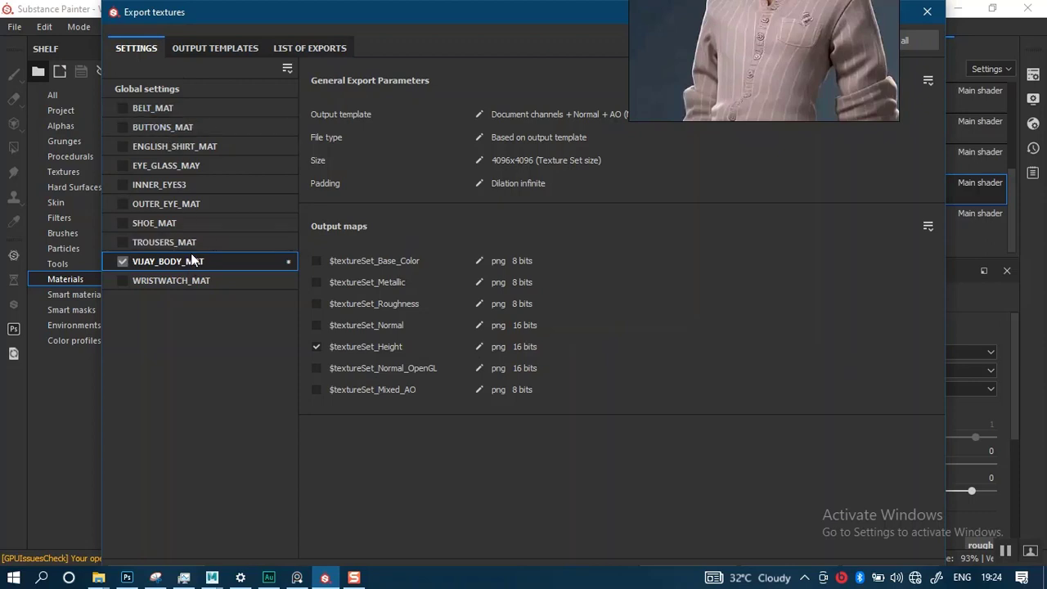
In the global export settings, set the size to 4096 and the padding to Dilation + default background color
click(159, 89)
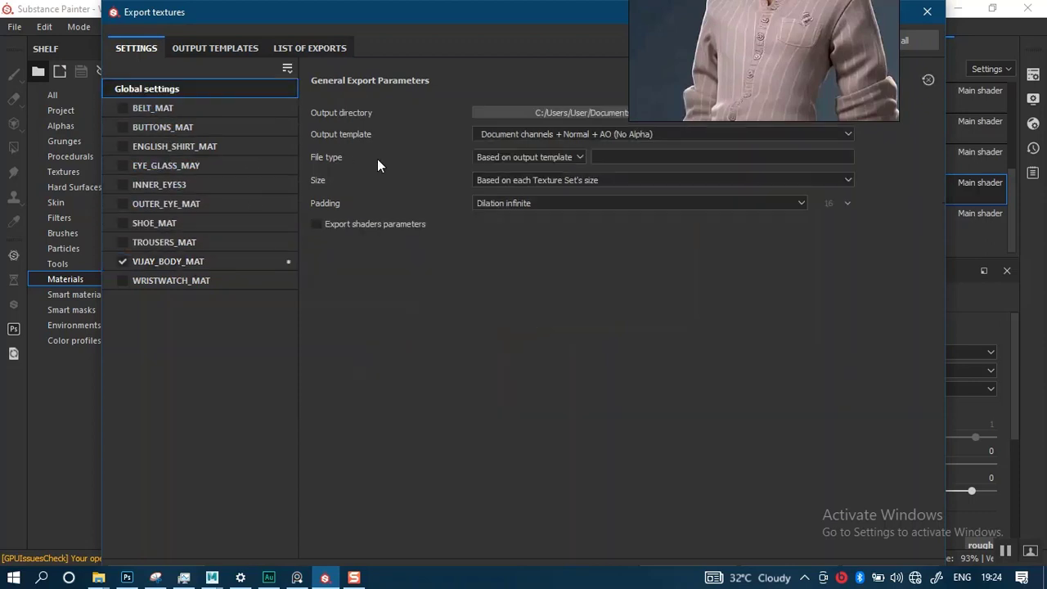
click(559, 183)
click(513, 268)
click(519, 205)
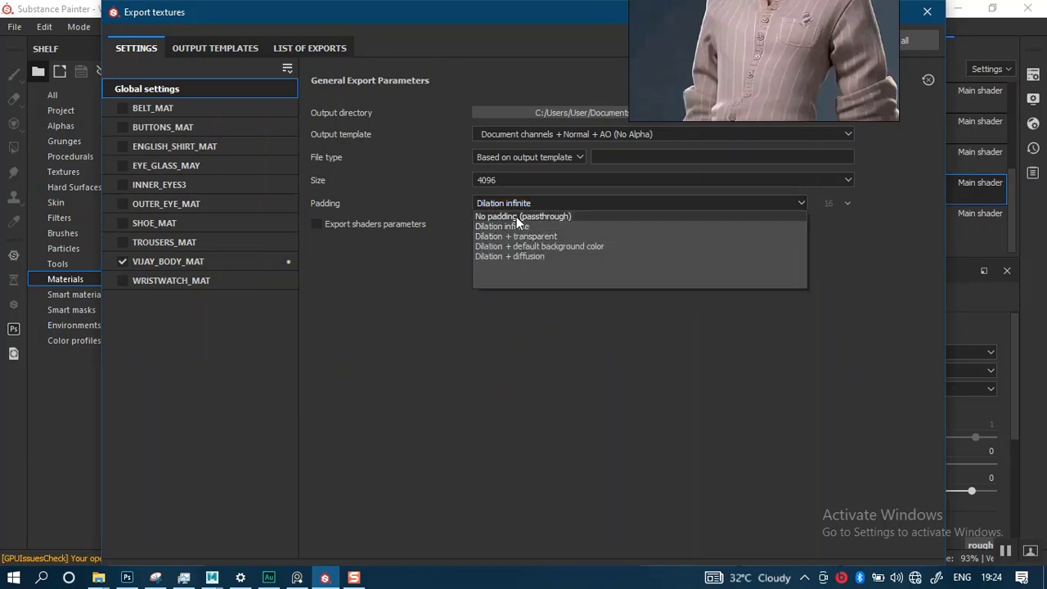
click(516, 217)
click(535, 205)
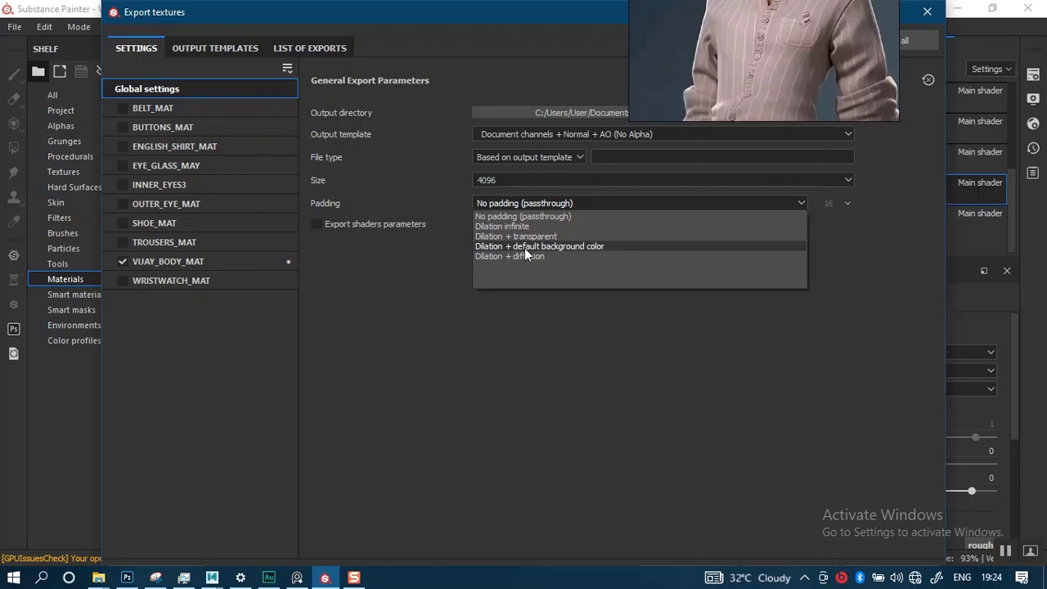
click(524, 246)
right_drag(686, 92, 856, 284)
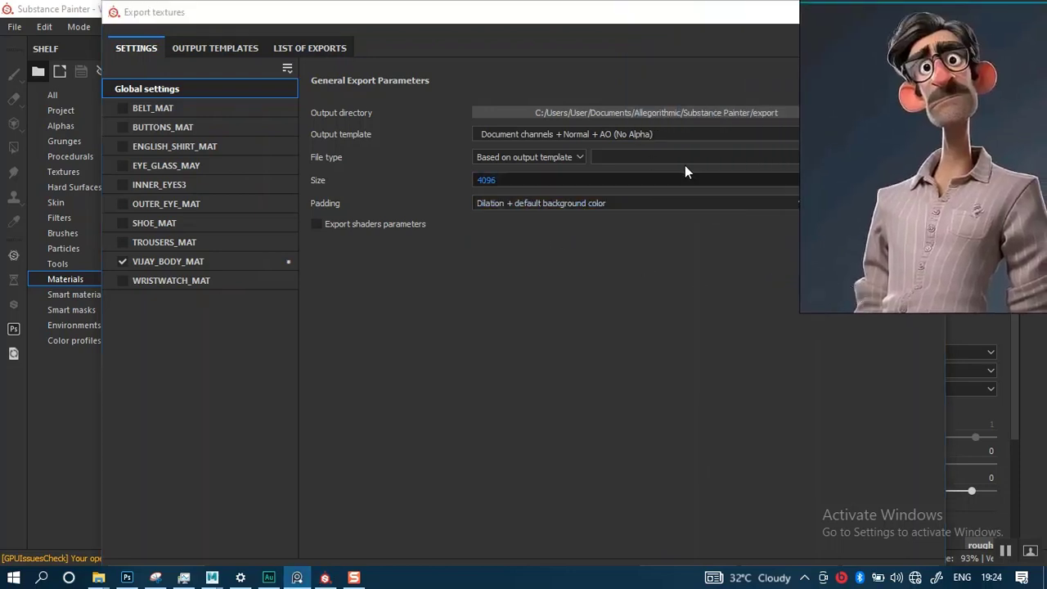
Set the output directory to the ZBRUSH/MR VIJAH STYLIZED folder and export the height texture
drag(554, 36, 433, 61)
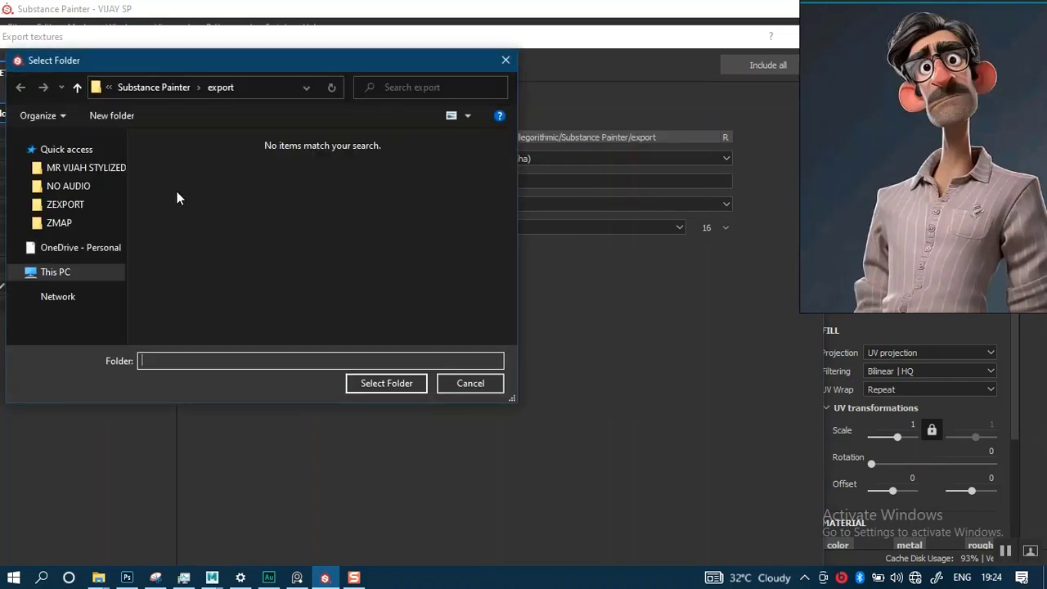
drag(184, 72, 355, 130)
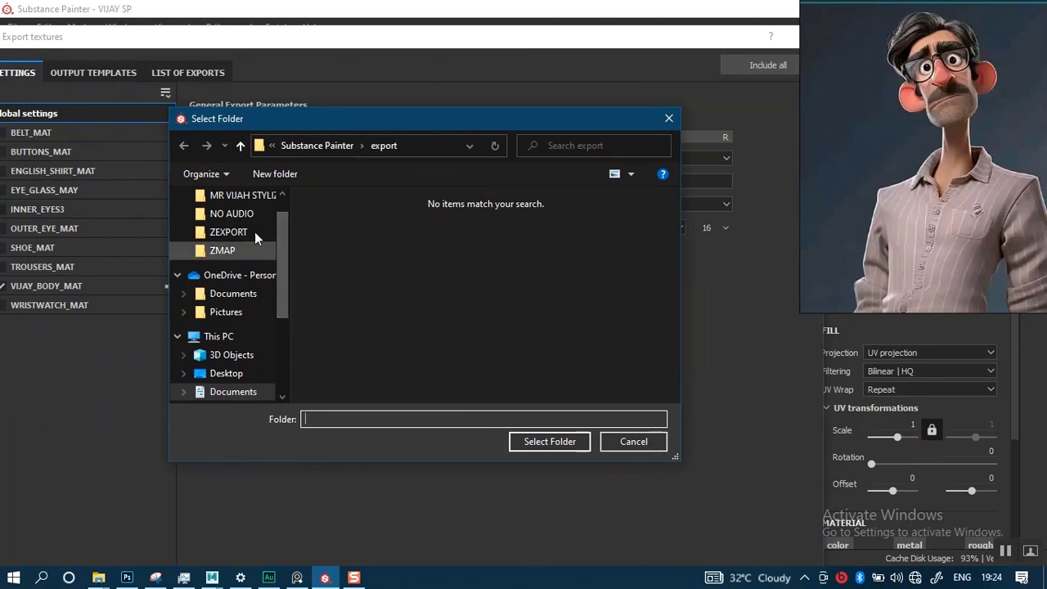
click(228, 254)
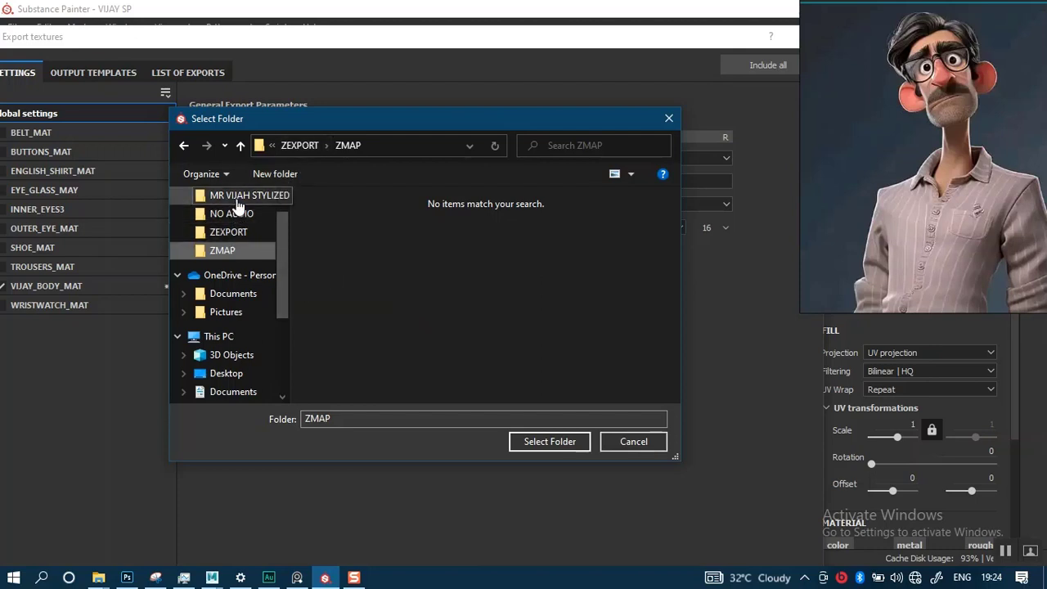
click(547, 441)
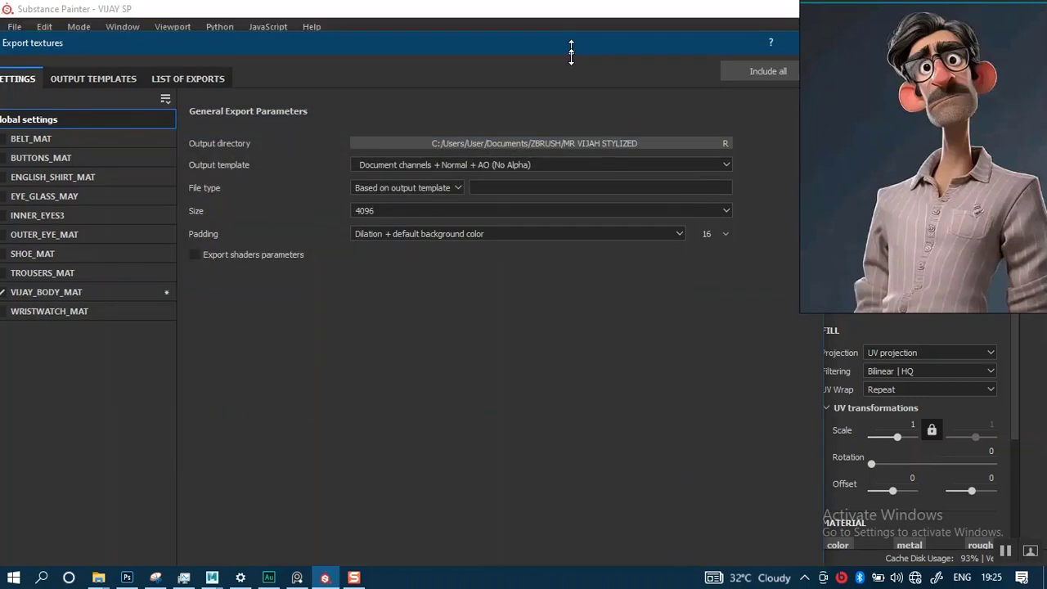
drag(567, 42, 547, 86)
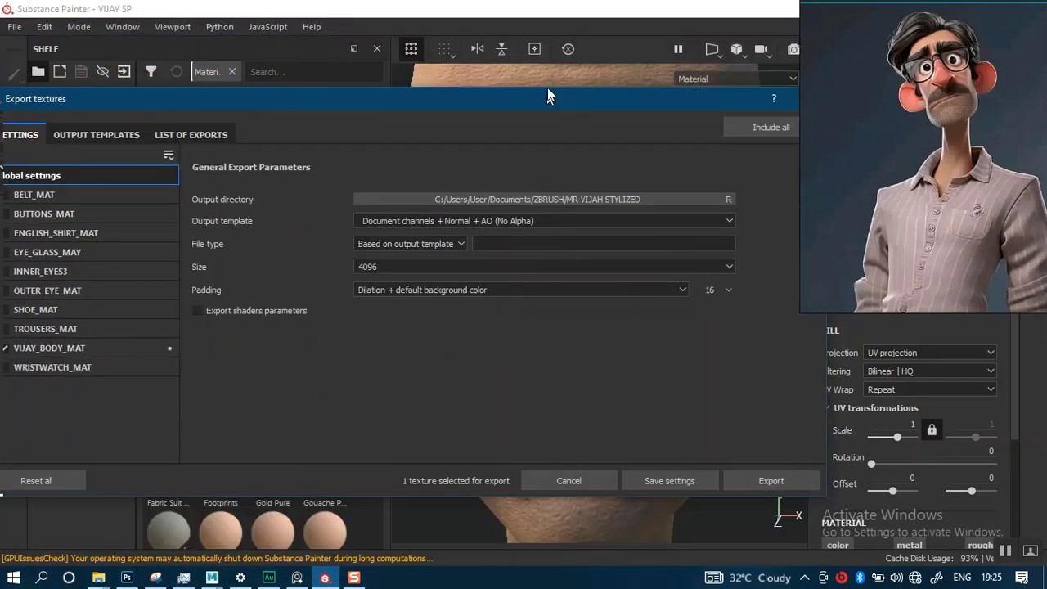
click(765, 455)
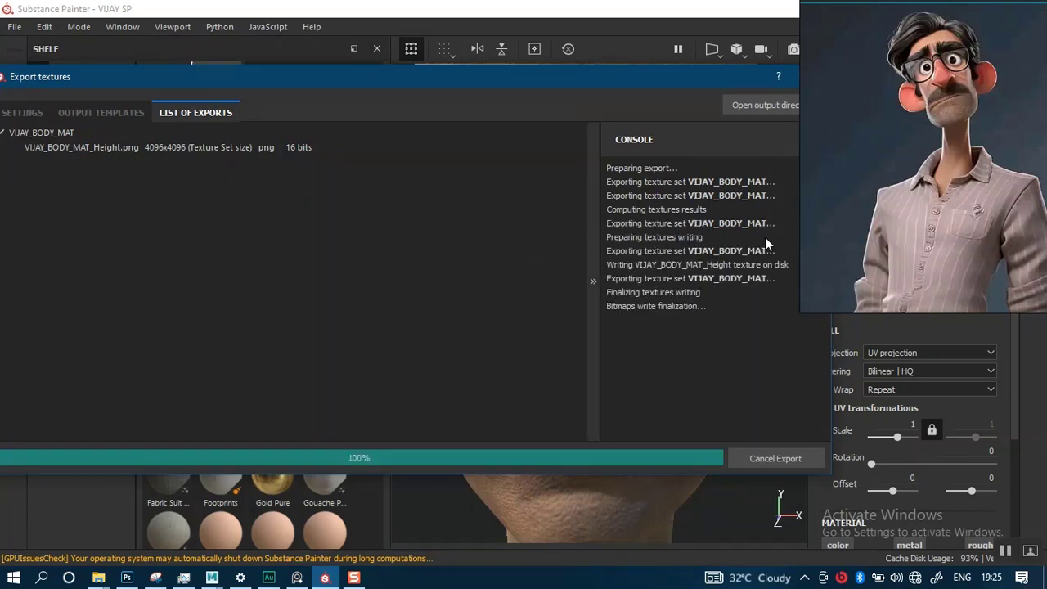
Open the output directory, locate the exported VIJAY_BODY_MAT_Height.png file, and close the texture export dialog
click(755, 108)
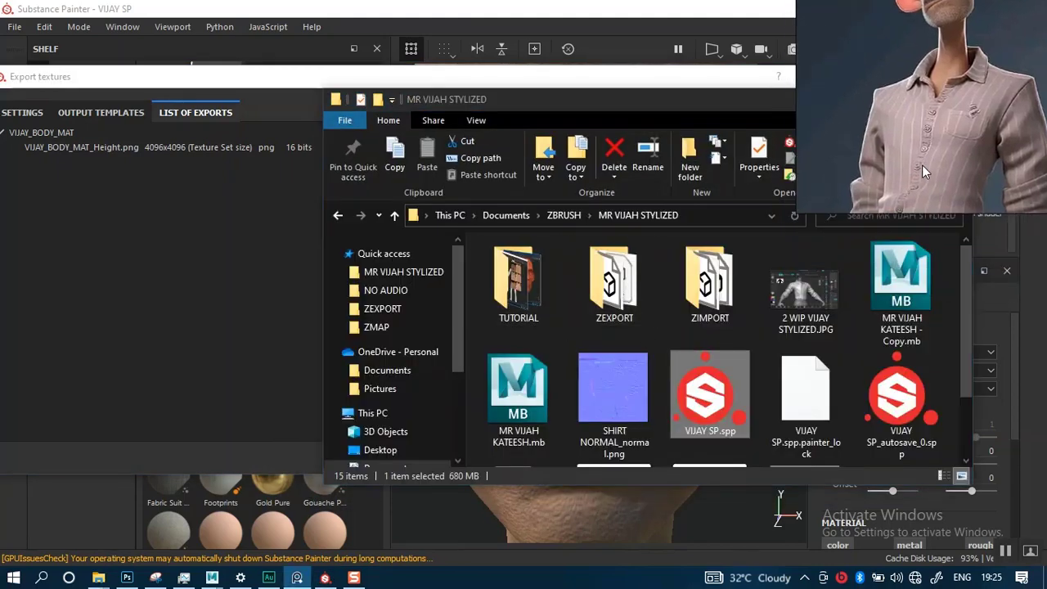
drag(966, 367, 967, 432)
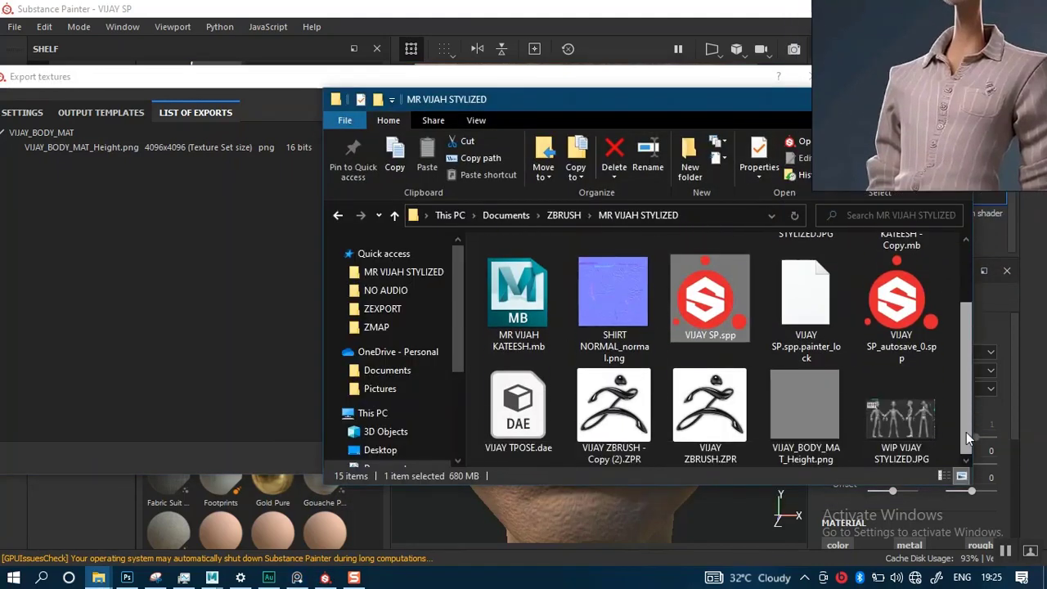
click(806, 415)
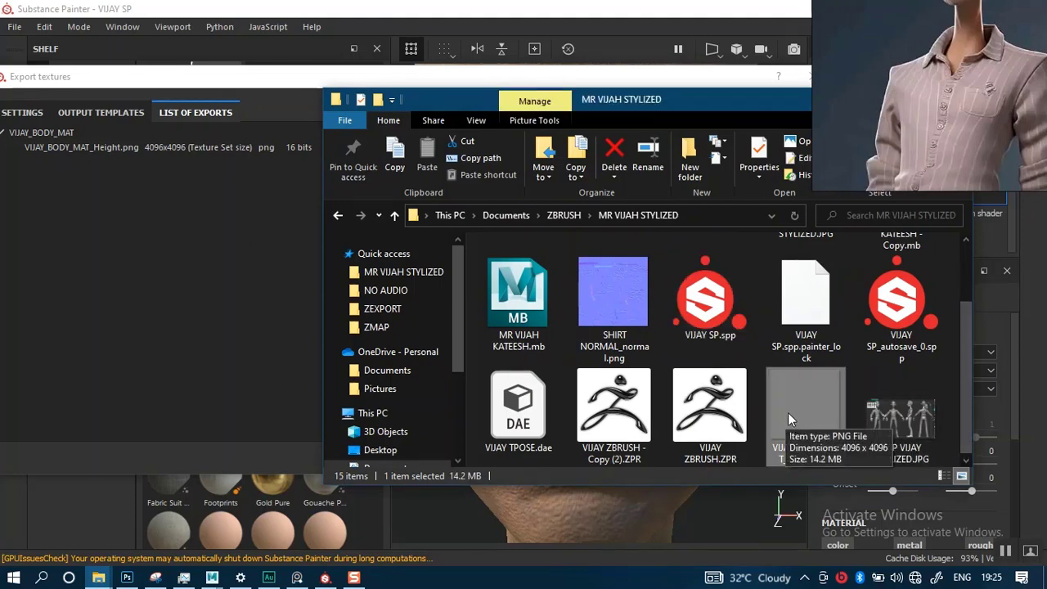
click(342, 78)
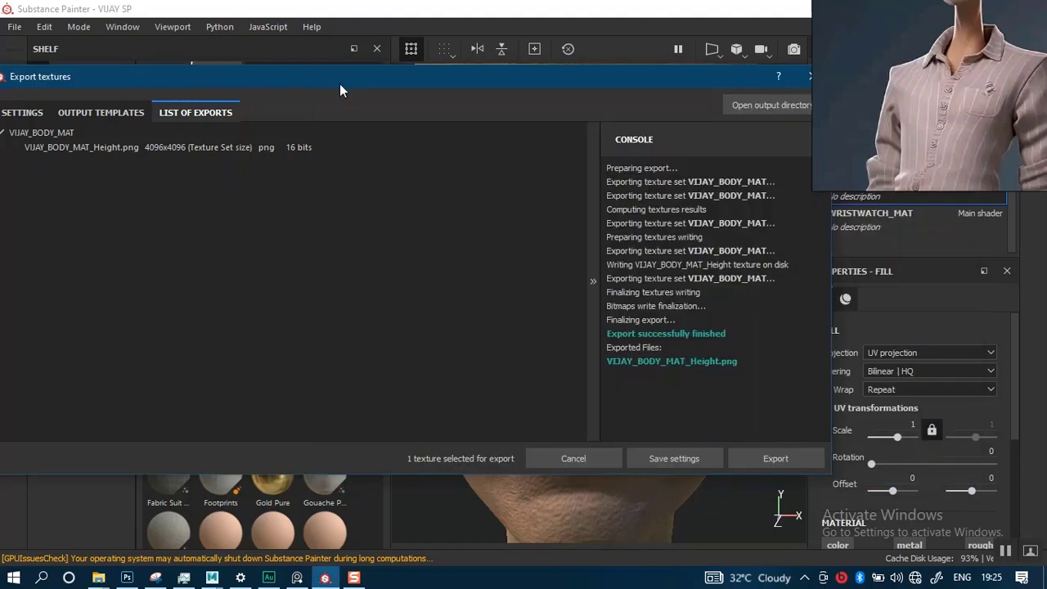
click(810, 76)
mouse_move(98, 577)
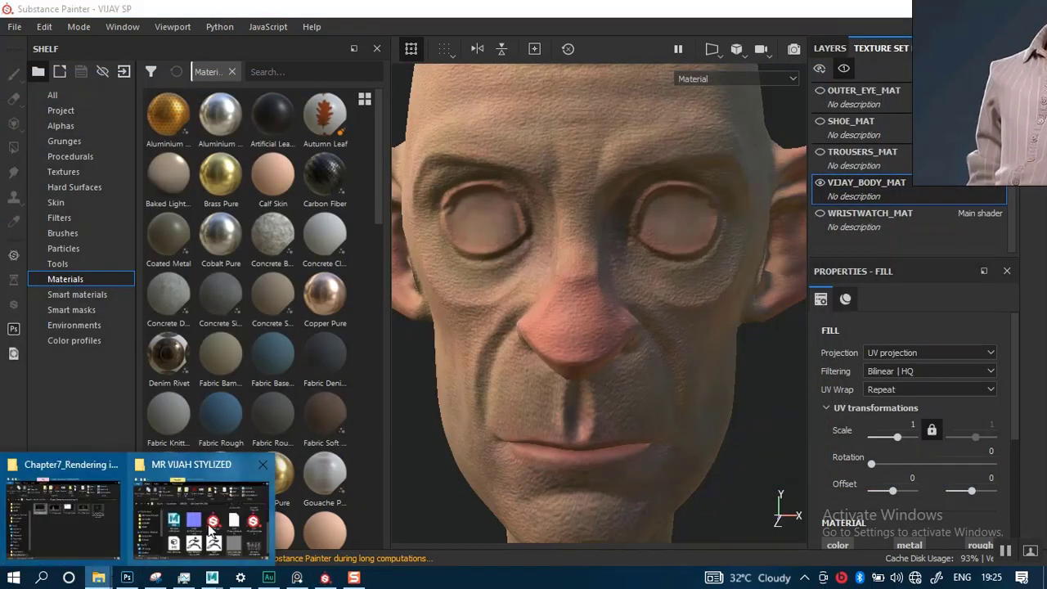
click(211, 528)
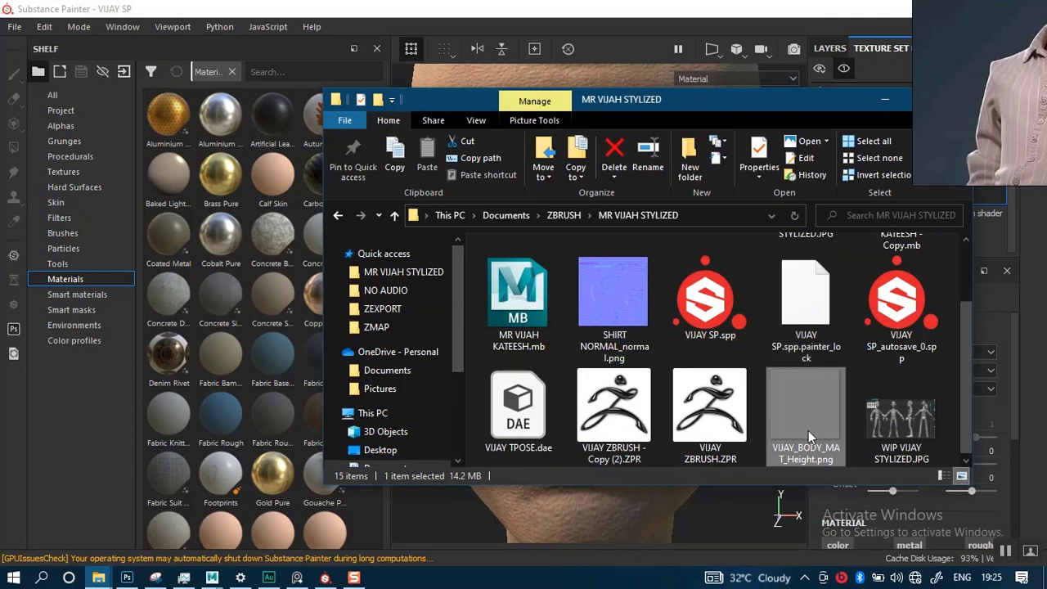
drag(821, 417, 601, 480)
mouse_move(824, 413)
mouse_down()
mouse_move(152, 401)
mouse_move(190, 384)
mouse_up()
click(287, 278)
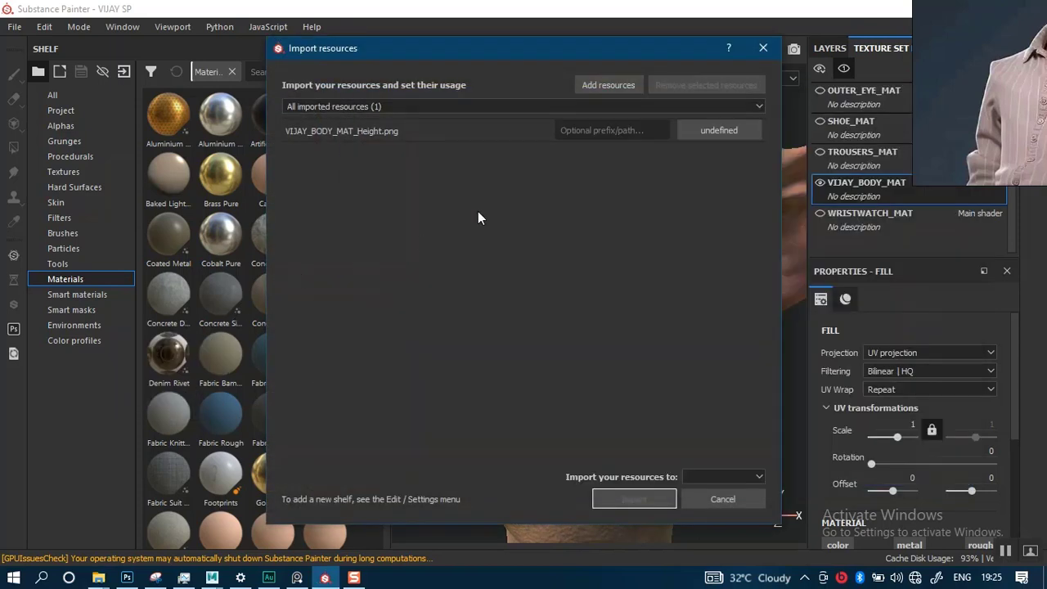
click(763, 47)
In File Explorer, rename the exported height map in the MR VIJAH STYLIZED folder to VIJAY_BODY_MAT_ROUGHNESS.png
mouse_move(101, 577)
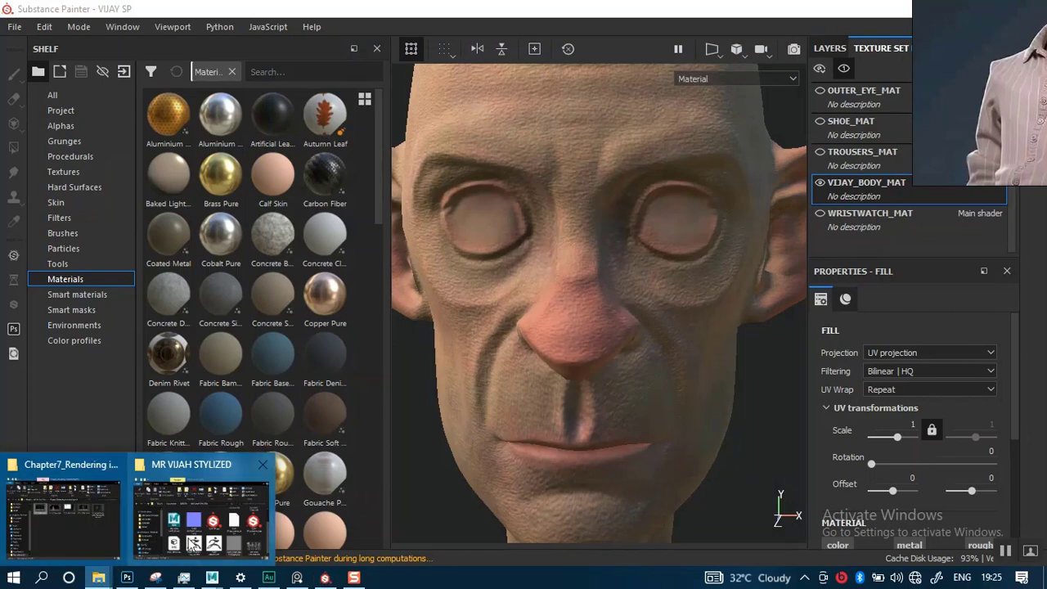
click(200, 512)
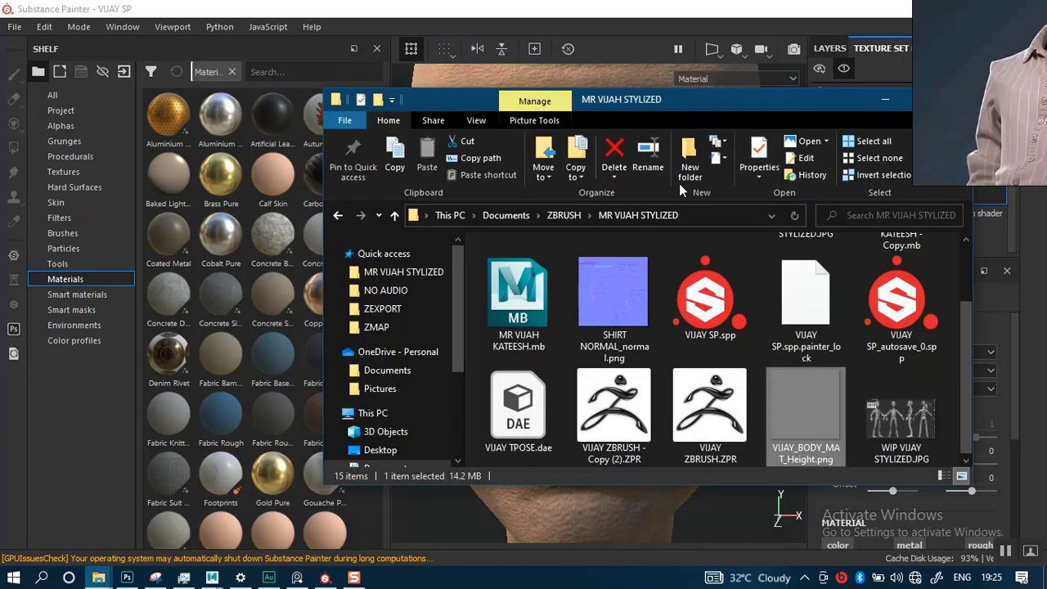
click(660, 160)
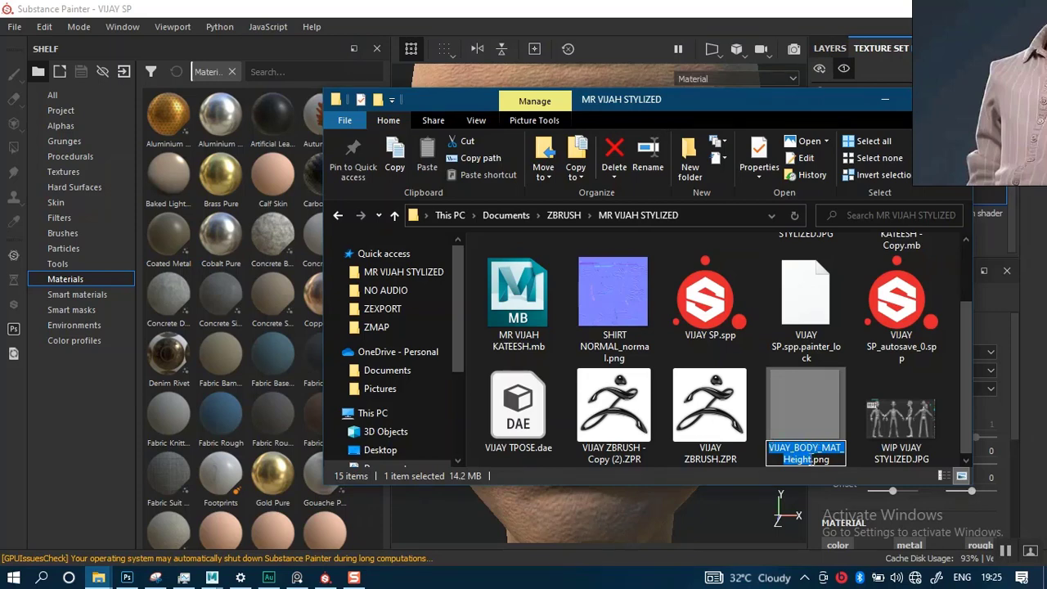
click(809, 460)
key(BackSpace)
key(BackSpace)
key(BackSpace)
key(BackSpace)
key(BackSpace)
key(BackSpace)
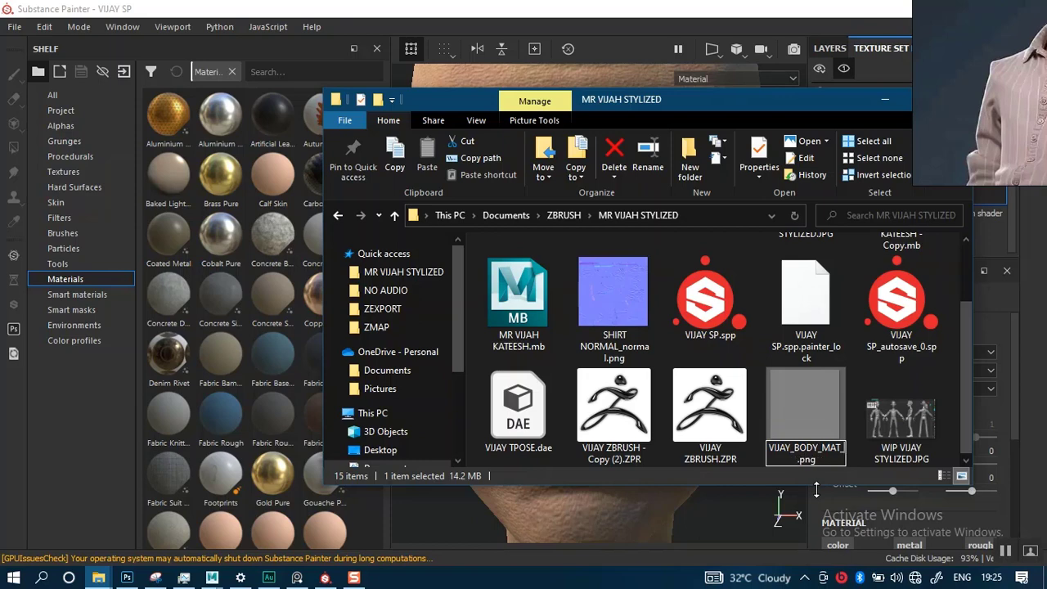
text(ROUNGH)
key(BackSpace)
key(BackSpace)
key(BackSpace)
text(GHNESS)
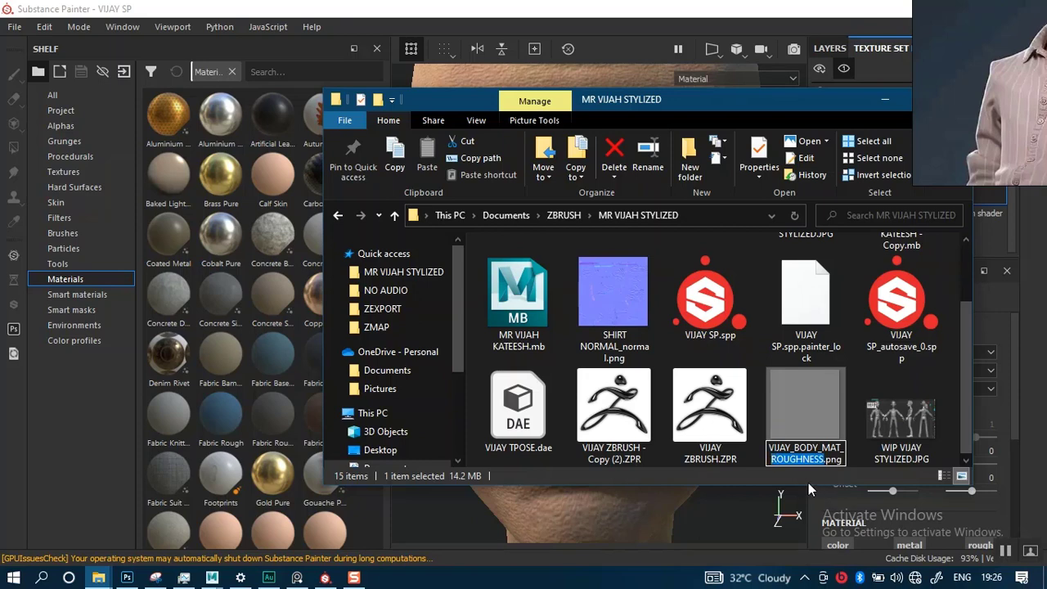
key(Return)
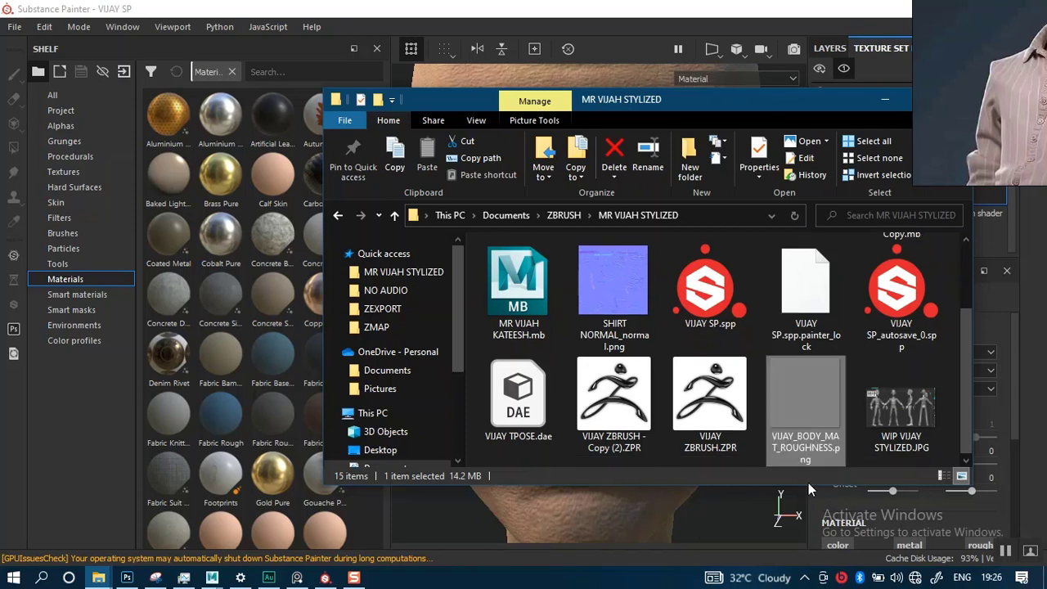
Import VIJAY_BODY_MAT_ROUGHNESS.png into Substance Painter's shelf as a texture for project 'VIJAY SP'
mouse_move(817, 407)
mouse_down()
mouse_move(328, 356)
mouse_move(341, 336)
mouse_move(813, 407)
mouse_move(863, 393)
mouse_move(810, 405)
mouse_move(206, 376)
mouse_up()
click(488, 56)
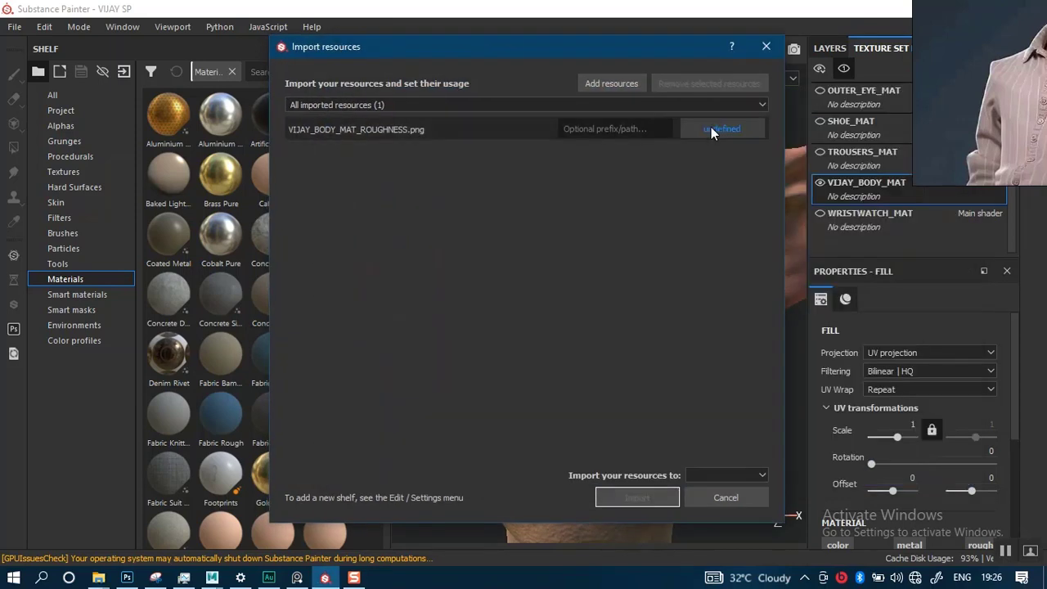
click(715, 130)
click(746, 187)
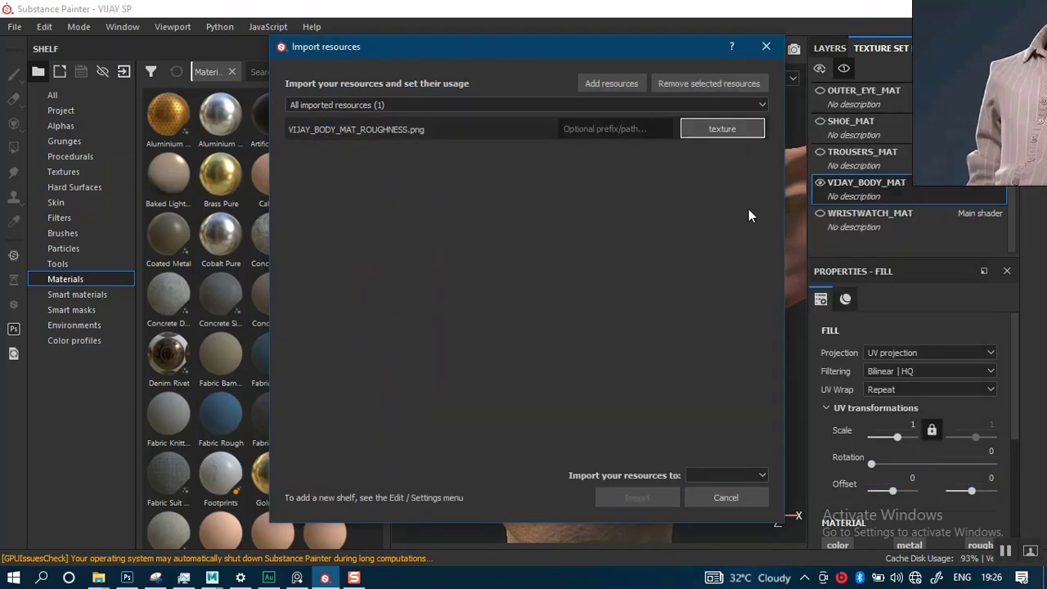
click(715, 476)
click(715, 495)
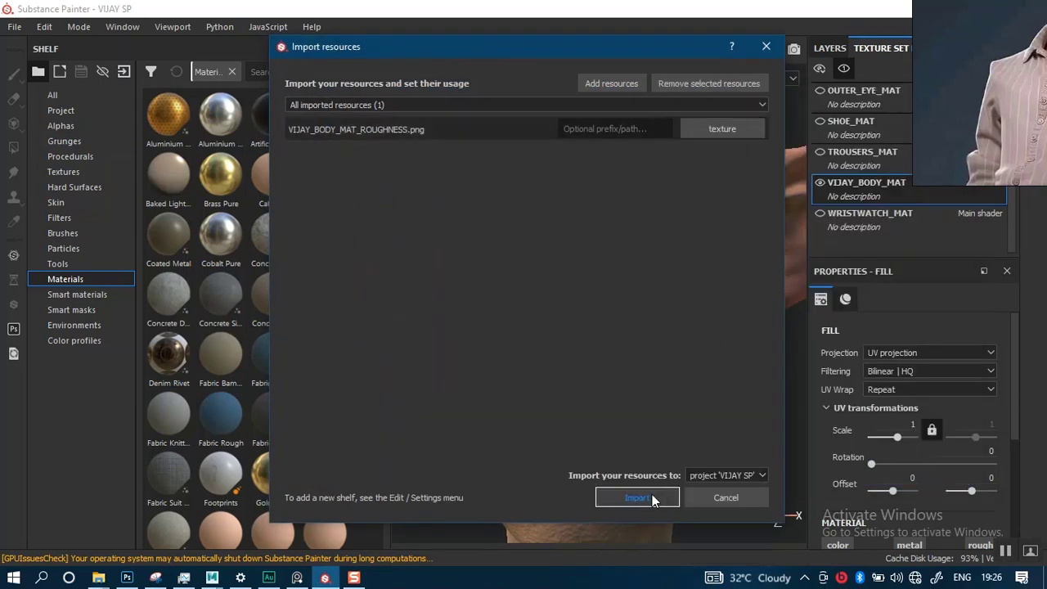
click(652, 498)
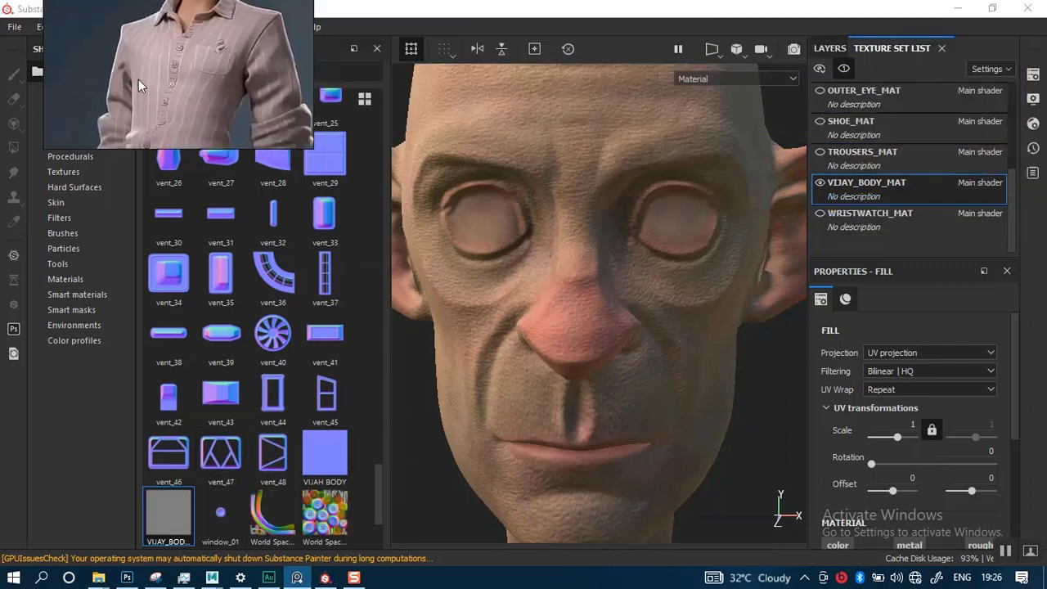
Add a fill layer above the TOP TONE folder with only the roughness channel enabled and set its roughness to 0.1923
click(828, 49)
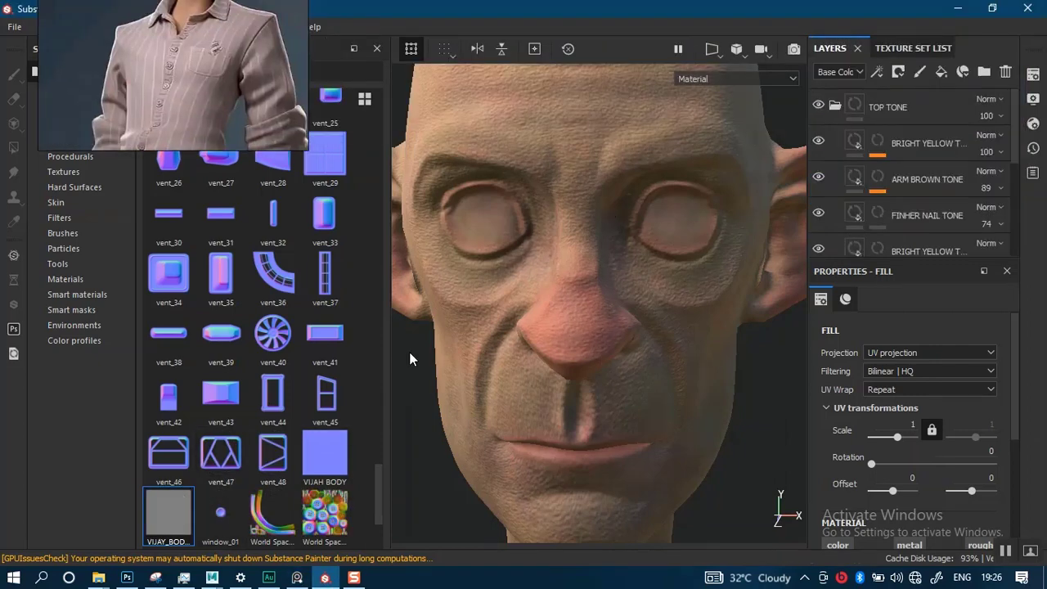
click(835, 105)
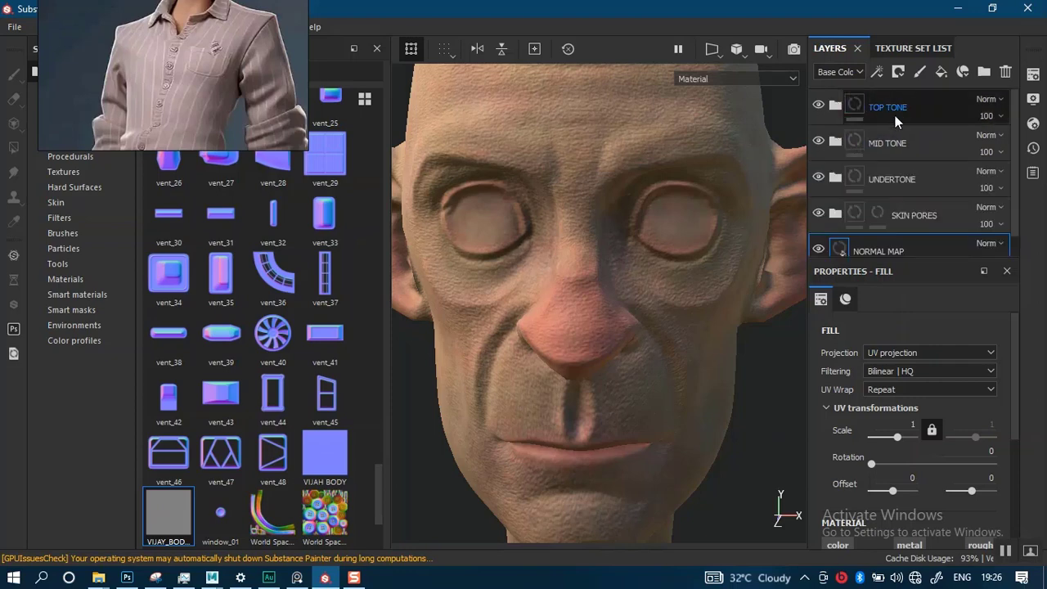
click(895, 116)
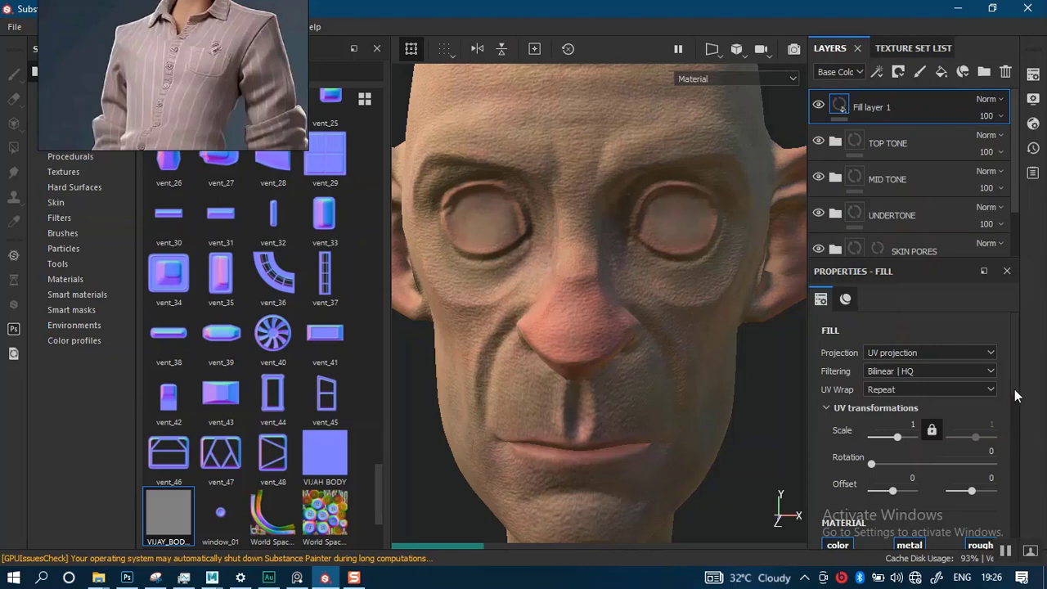
scroll(1008, 417, down, 5)
click(851, 360)
click(837, 374)
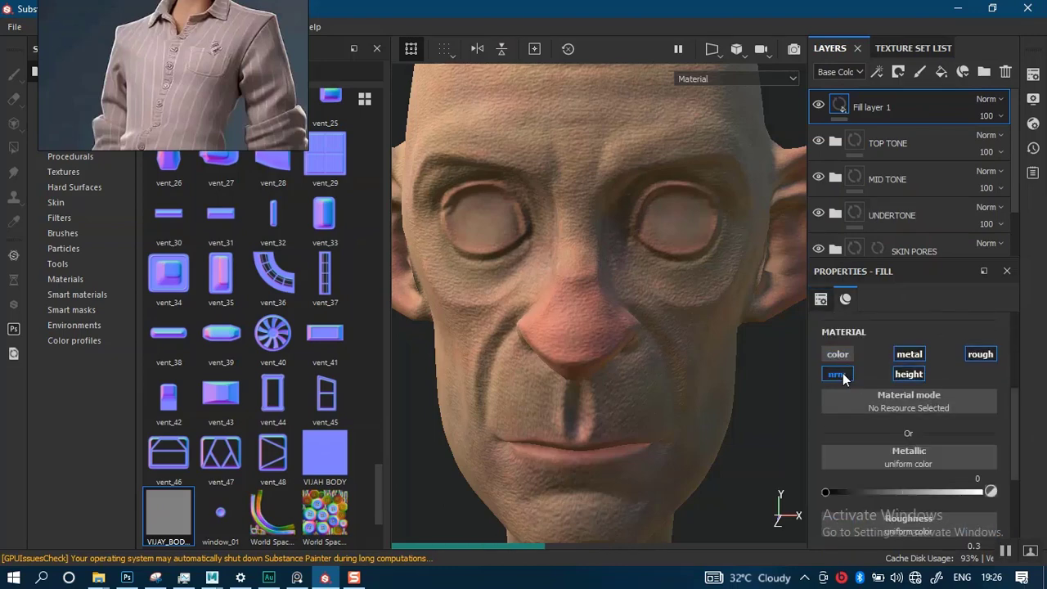
click(909, 353)
click(909, 374)
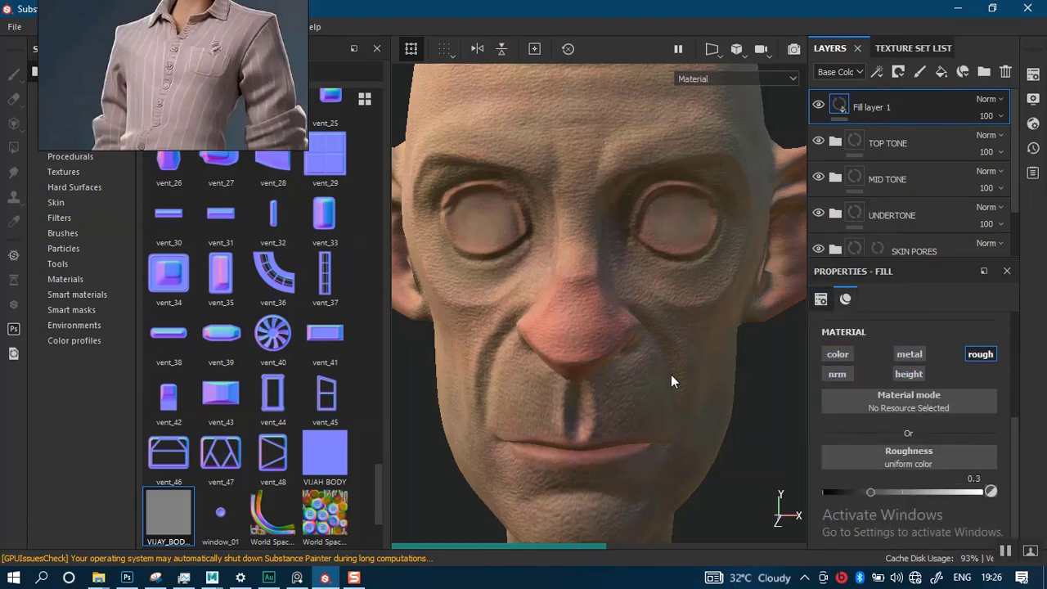
drag(858, 489, 853, 490)
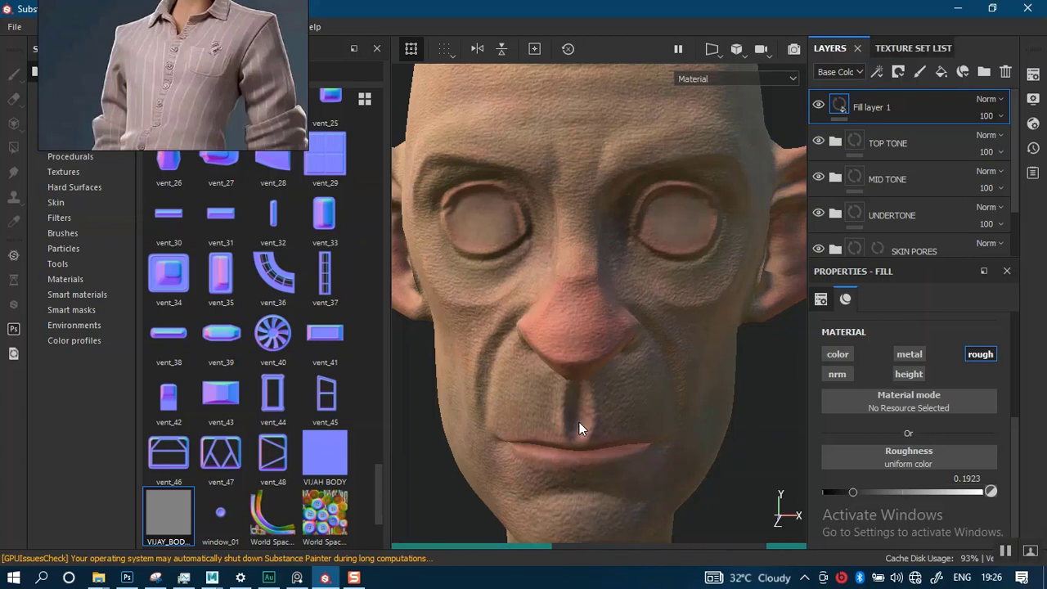
Examine the skin's specular highlights around the nose, eyes and mouth from several angles and distances
mouse_move(590, 396)
alt+mouse_down()
mouse_move(613, 303)
mouse_move(627, 346)
mouse_move(674, 346)
mouse_move(596, 384)
alt+mouse_up()
alt+middle_drag(596, 384, 654, 352)
alt+right_drag(654, 352, 640, 415)
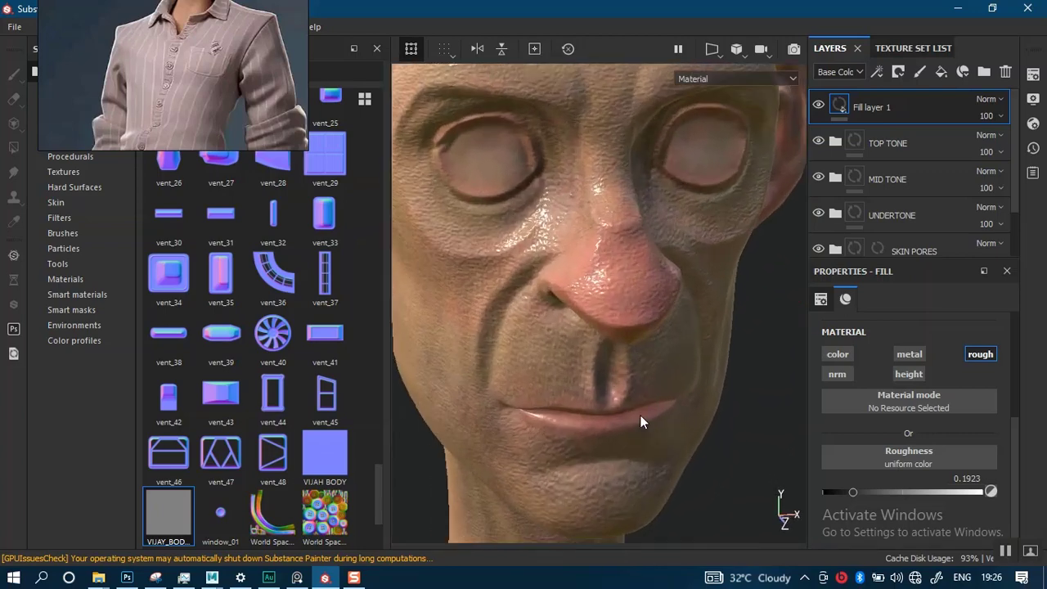
alt+middle_drag(640, 396, 643, 444)
alt+drag(615, 409, 624, 386)
alt+middle_drag(629, 384, 634, 315)
alt+right_drag(633, 314, 642, 497)
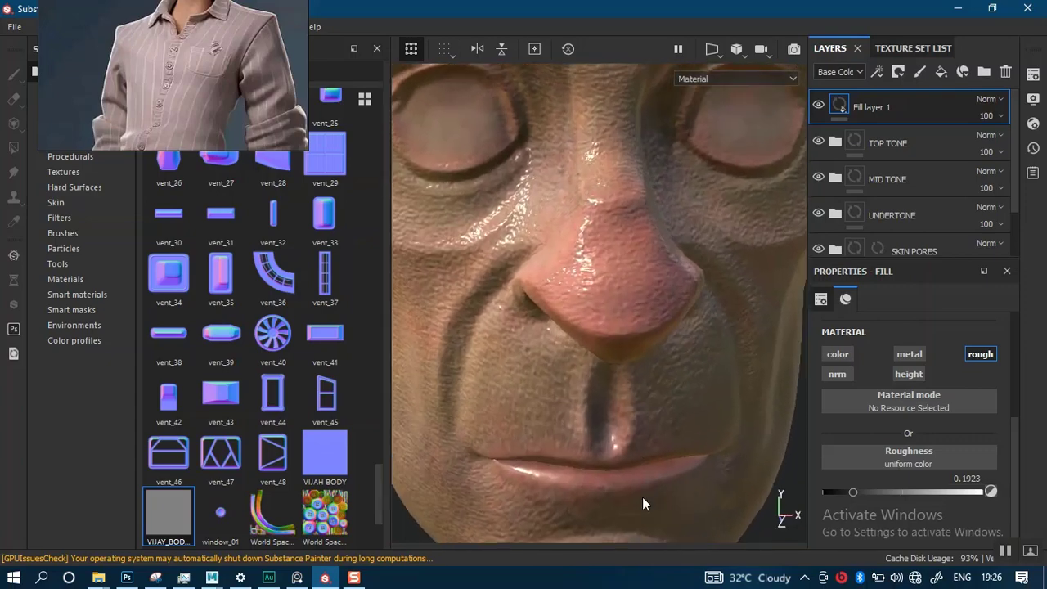
alt+middle_drag(607, 315, 583, 403)
alt+right_drag(583, 403, 570, 332)
alt+drag(570, 331, 600, 341)
alt+right_drag(601, 341, 593, 318)
alt+middle_drag(583, 381, 606, 338)
alt+drag(604, 332, 679, 352)
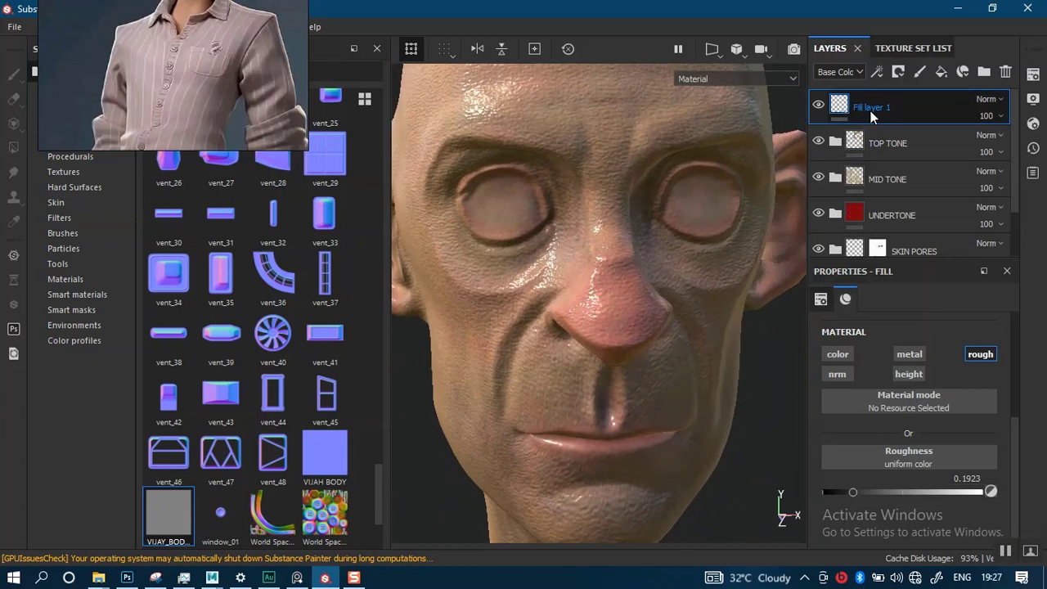
Rename the new fill layer as ROUGHNESS MAP and add a black mask to it
double_click(870, 111)
text(ROUGHNESS MAP)
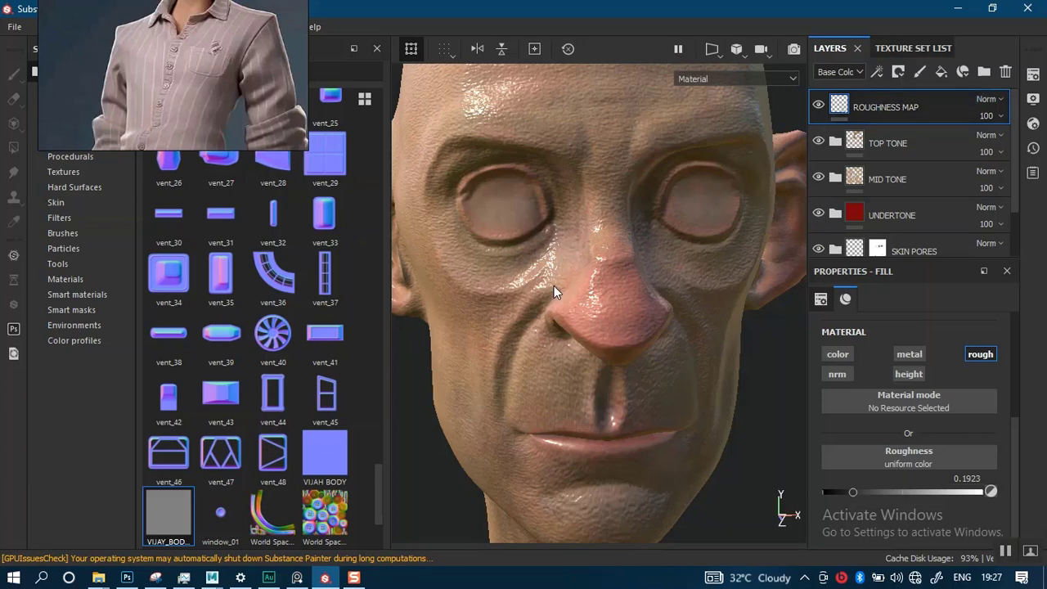
alt+drag(538, 279, 653, 260)
alt+drag(584, 261, 705, 216)
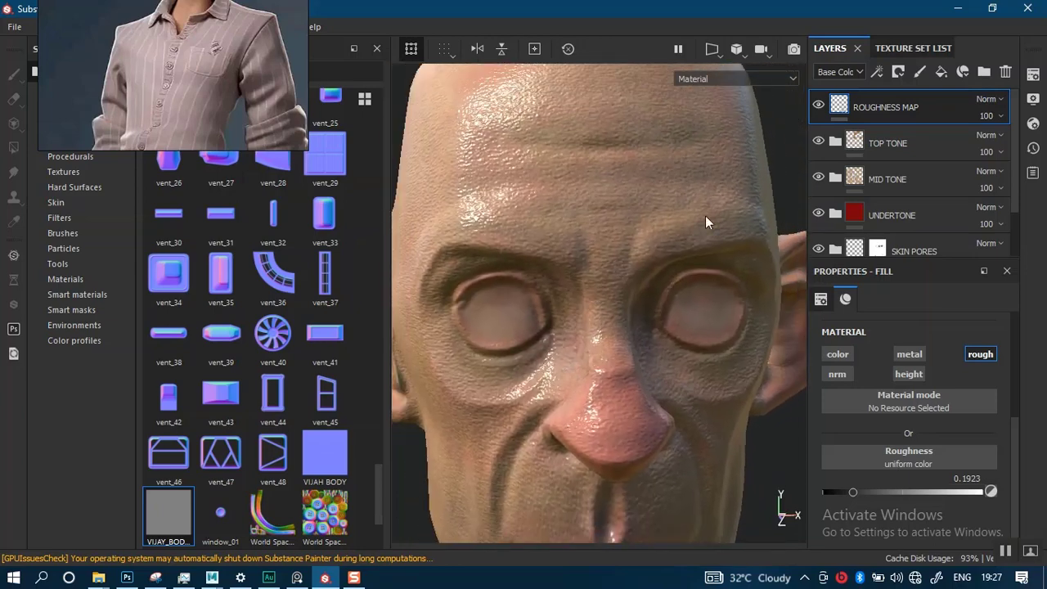
right_click(838, 108)
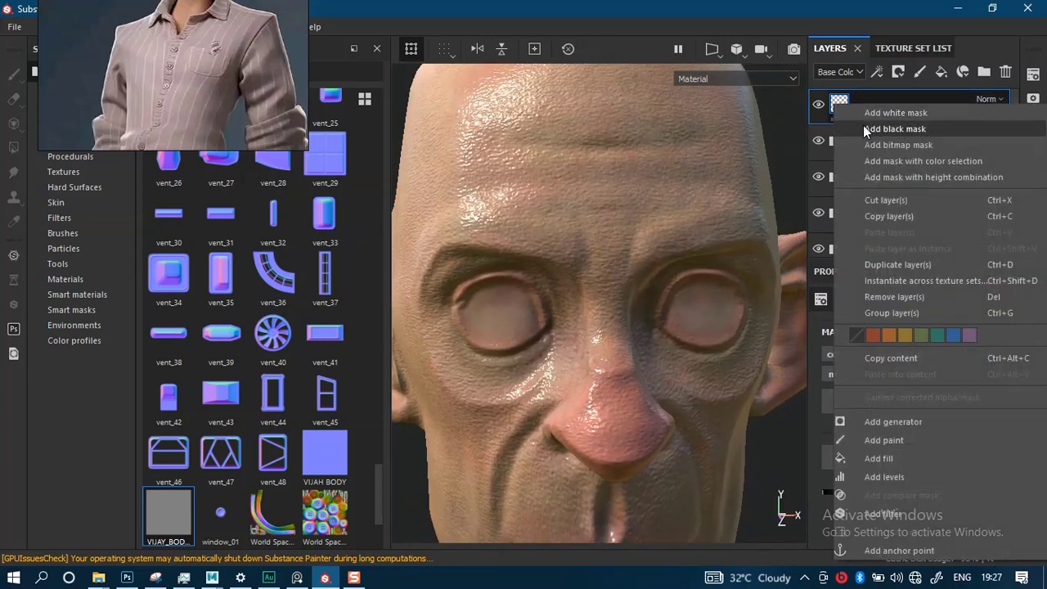
click(889, 129)
key(1)
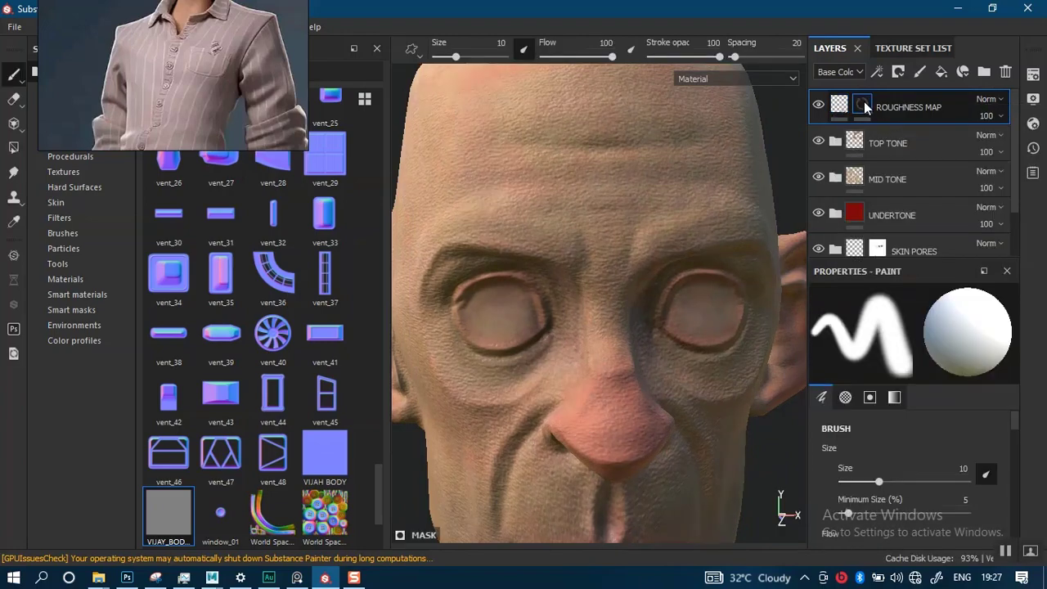
Add a fill effect to the ROUGHNESS MAP mask and assign the VIJAY_BODY_MAT_ROUGHNESS texture as its grayscale
right_click(861, 104)
click(892, 435)
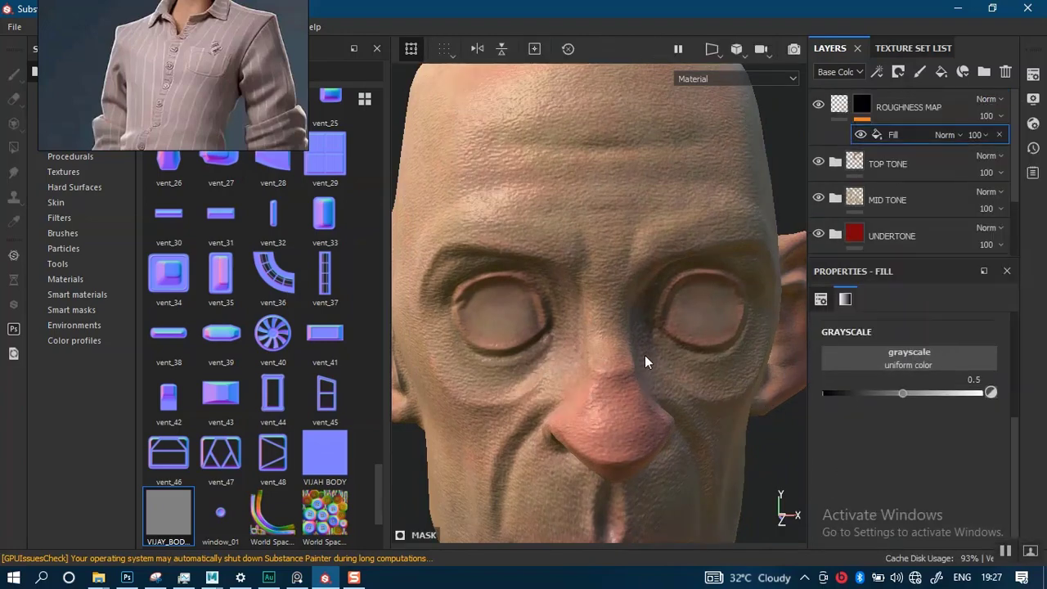
drag(155, 508, 884, 361)
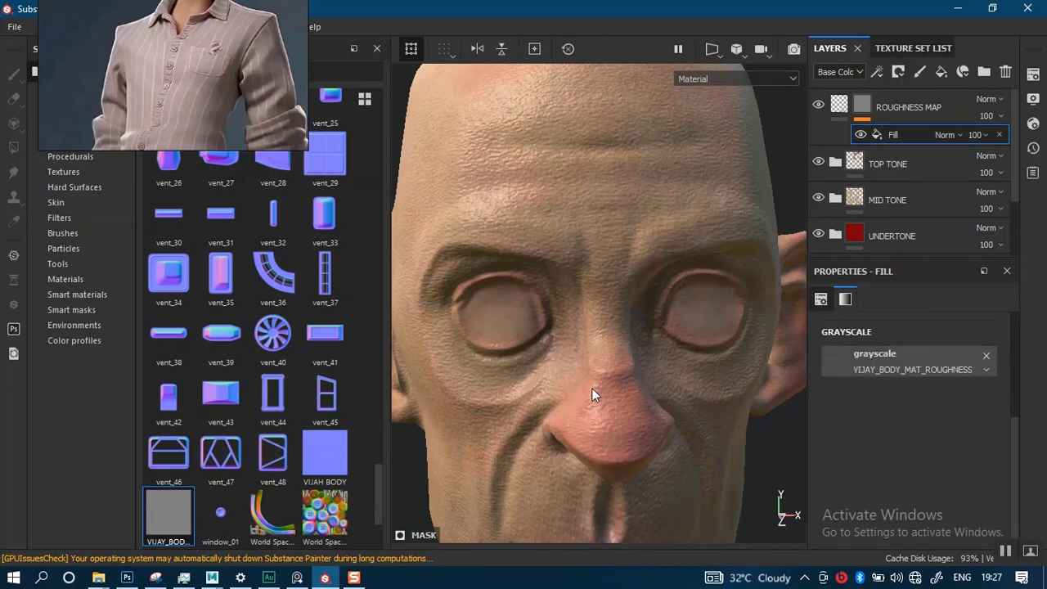
Isolate the Roughness channel in the viewport and add a Levels effect to the ROUGHNESS MAP mask
key(c)
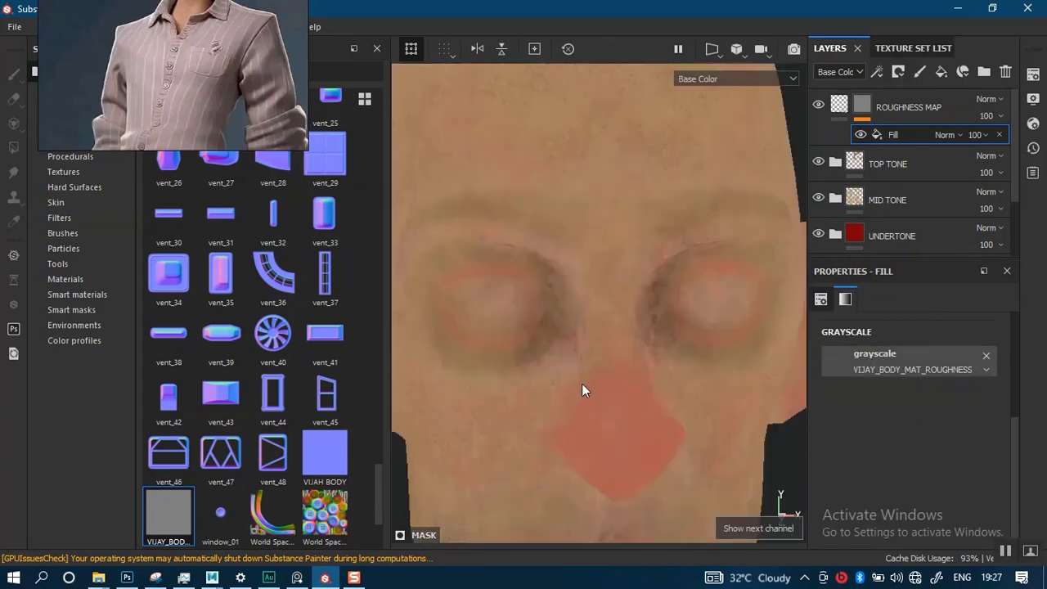
key(c)
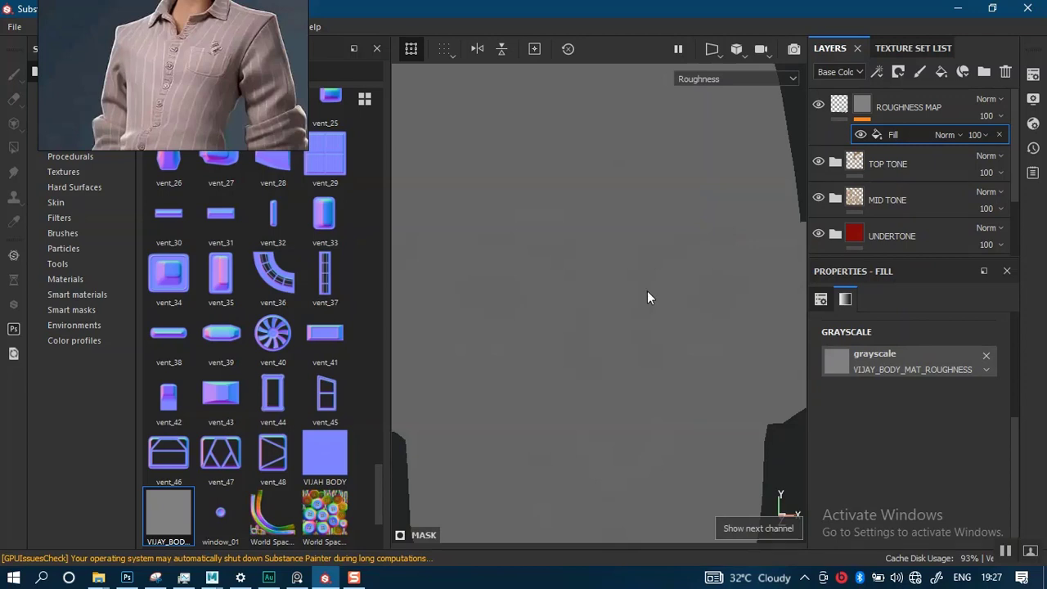
scroll(604, 352, down, 2)
alt+middle_drag(602, 354, 588, 225)
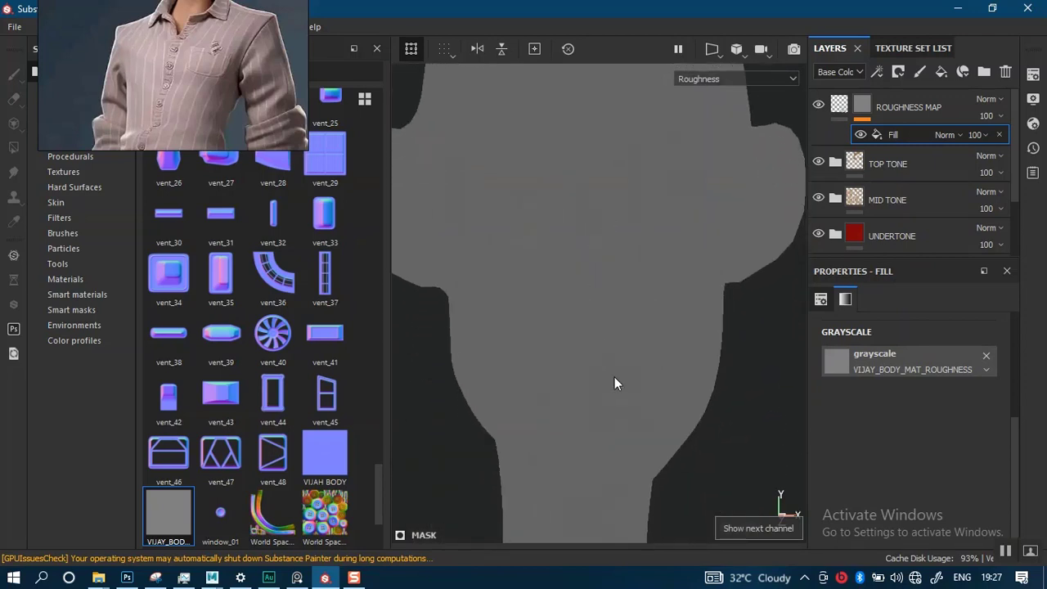
scroll(751, 367, up, 1)
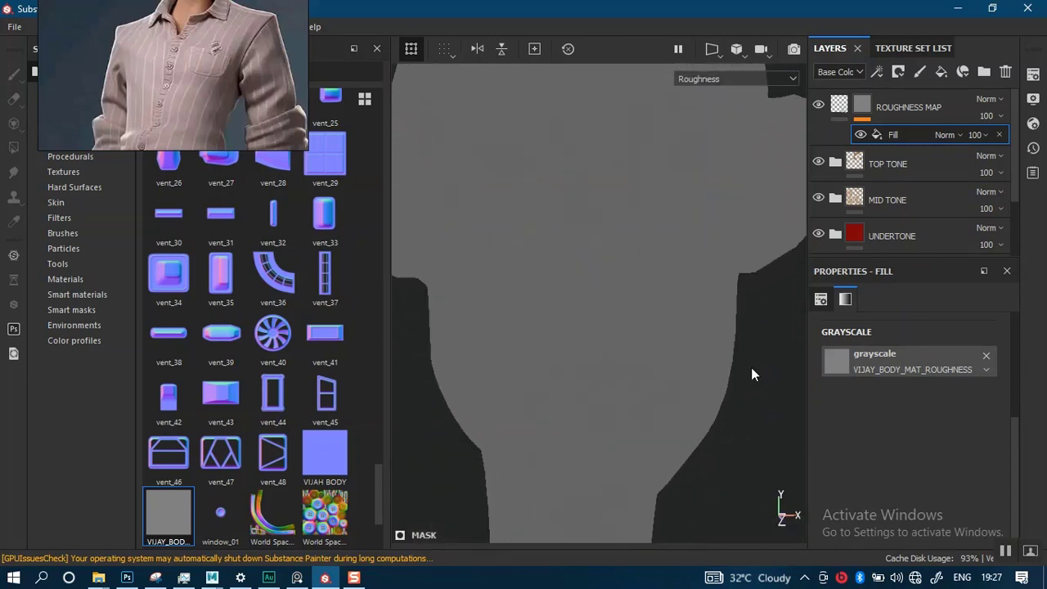
right_click(864, 119)
click(885, 458)
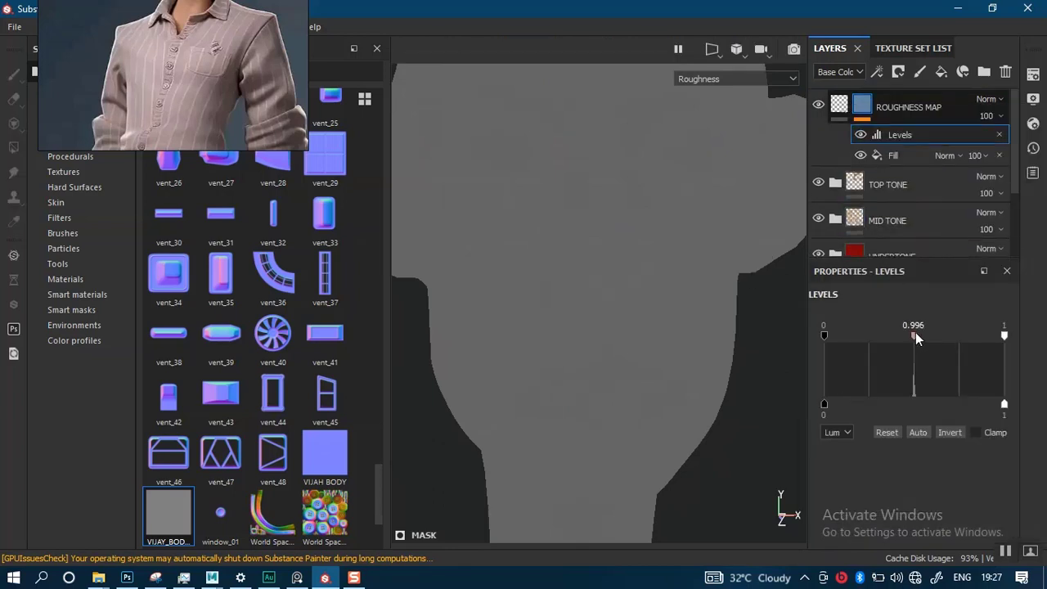
Set the midtone of the mask's Levels to 0.972, keeping Clamp off
mouse_move(917, 337)
mouse_down()
mouse_move(943, 340)
mouse_move(832, 344)
mouse_move(996, 342)
mouse_move(916, 347)
mouse_up()
click(975, 432)
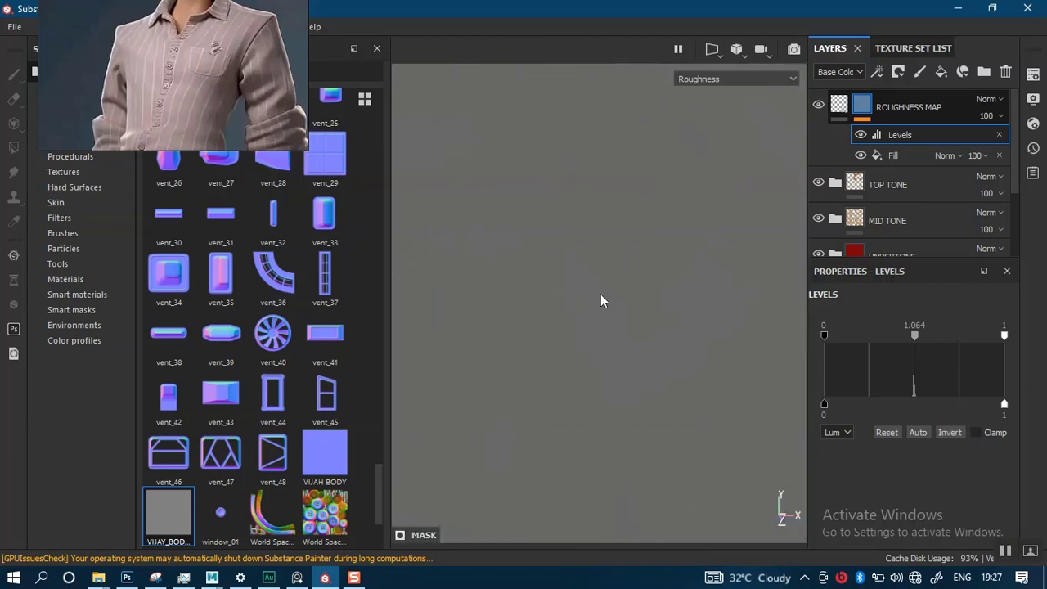
alt+right_drag(575, 262, 753, 289)
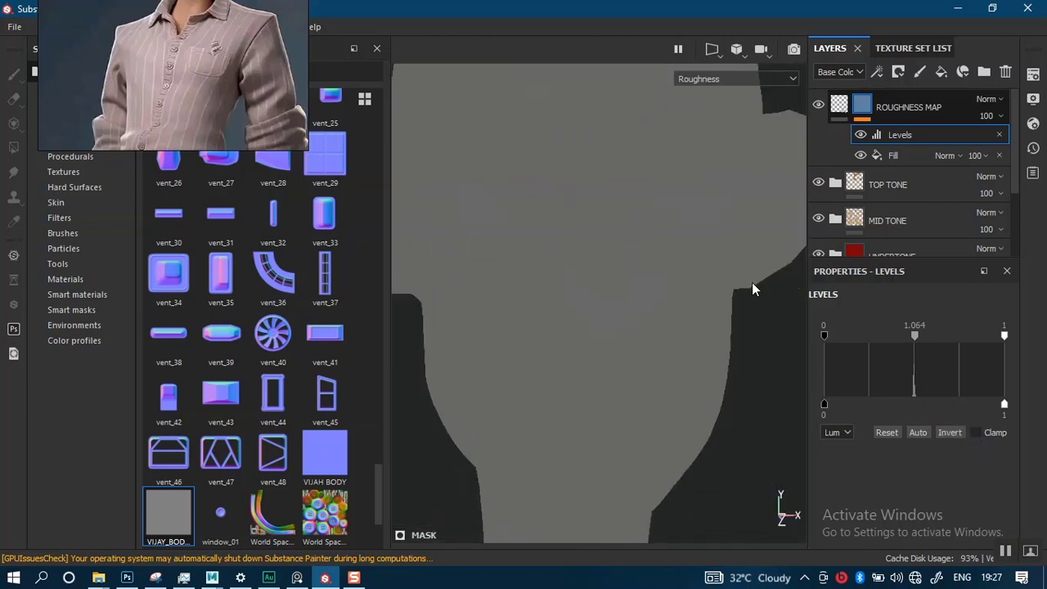
mouse_move(824, 336)
mouse_down()
mouse_move(983, 338)
mouse_move(806, 342)
mouse_up()
mouse_move(914, 338)
mouse_down()
mouse_move(851, 345)
mouse_move(975, 348)
mouse_move(912, 344)
mouse_up()
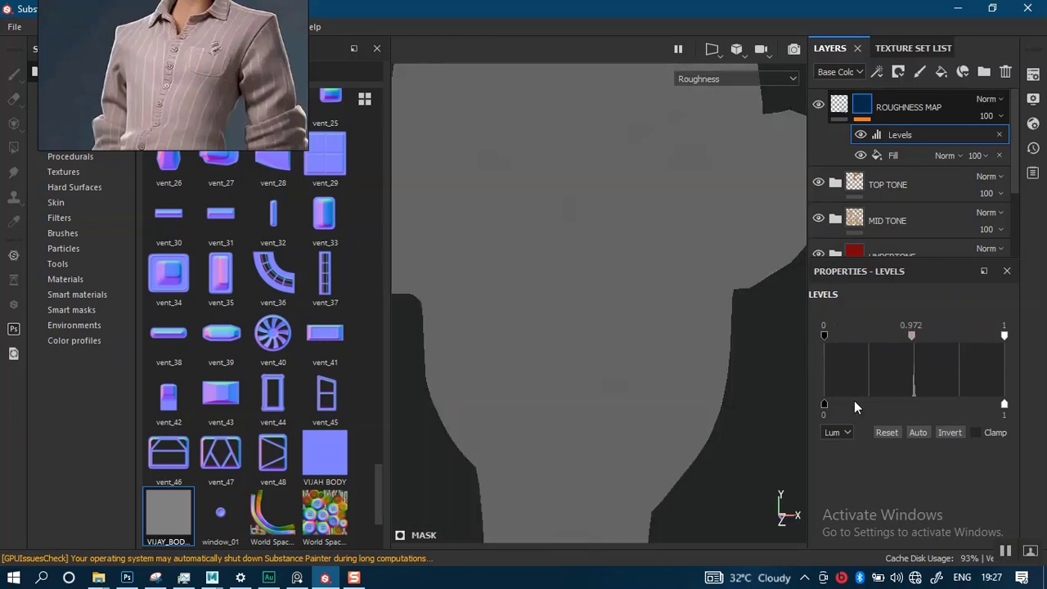
mouse_move(824, 404)
mouse_down()
mouse_move(951, 409)
mouse_move(812, 406)
mouse_up()
In the Material view, invert the mask's Levels and compare the nose area with the ROUGHNESS MAP layer hidden and shown
key(m)
alt+right_drag(613, 271, 602, 333)
alt+drag(601, 333, 597, 266)
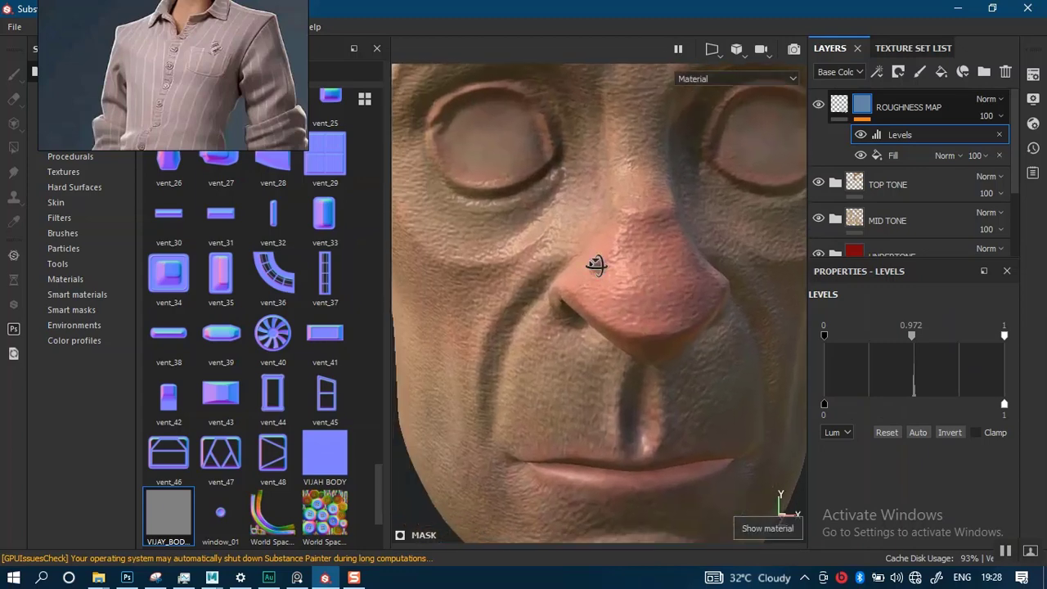
alt+right_drag(596, 266, 645, 437)
alt+drag(645, 437, 648, 303)
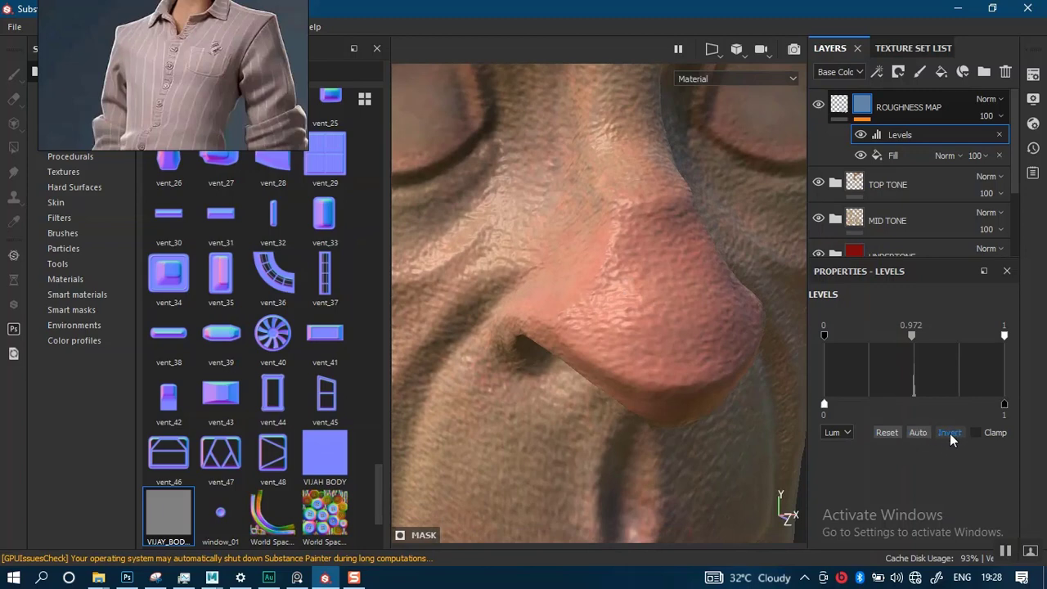
scroll(583, 368, up, 3)
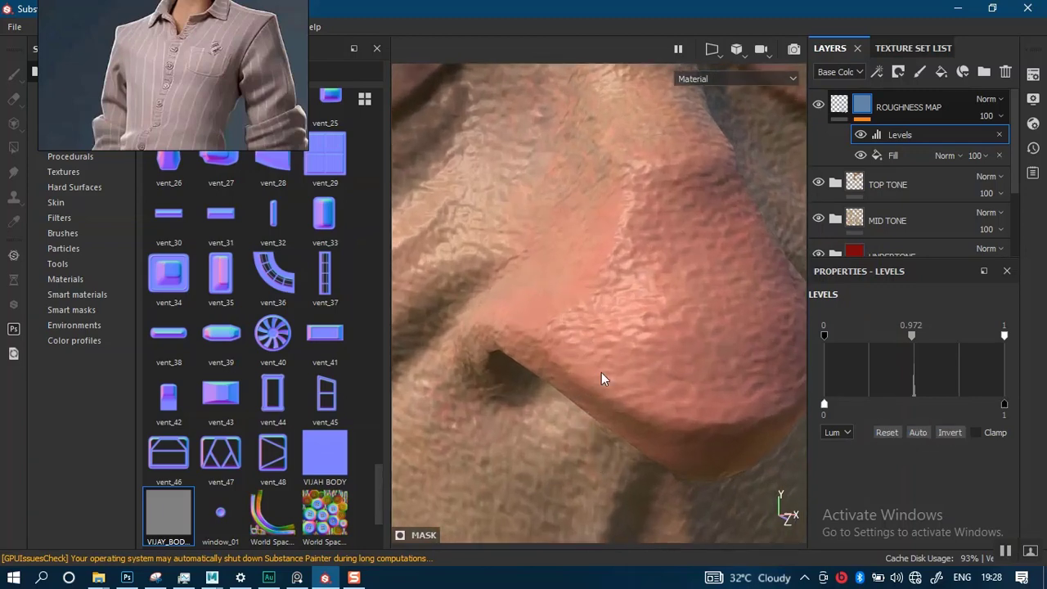
click(818, 106)
click(819, 106)
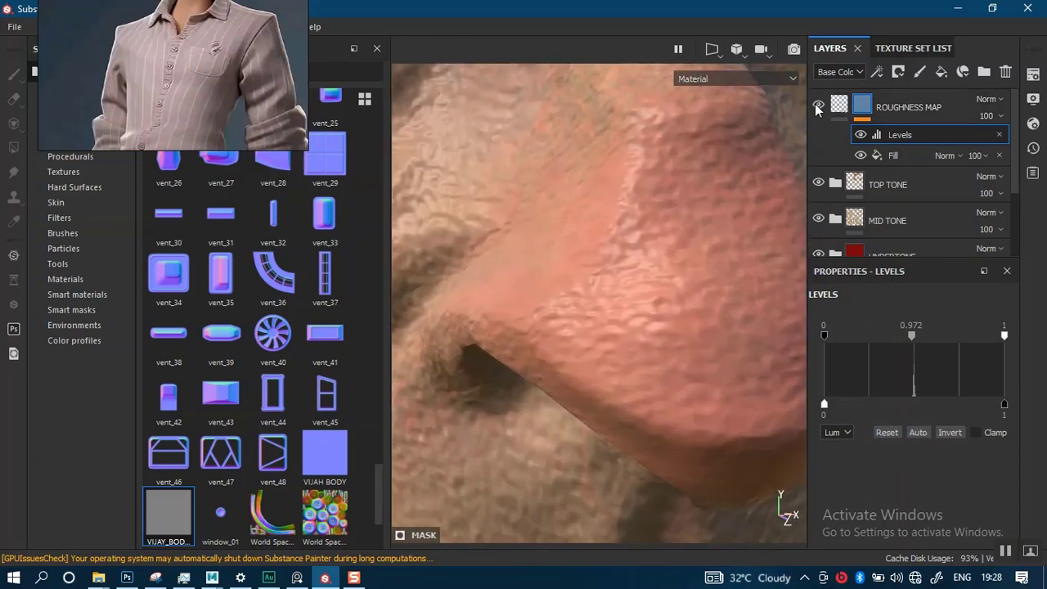
scroll(629, 378, down, 5)
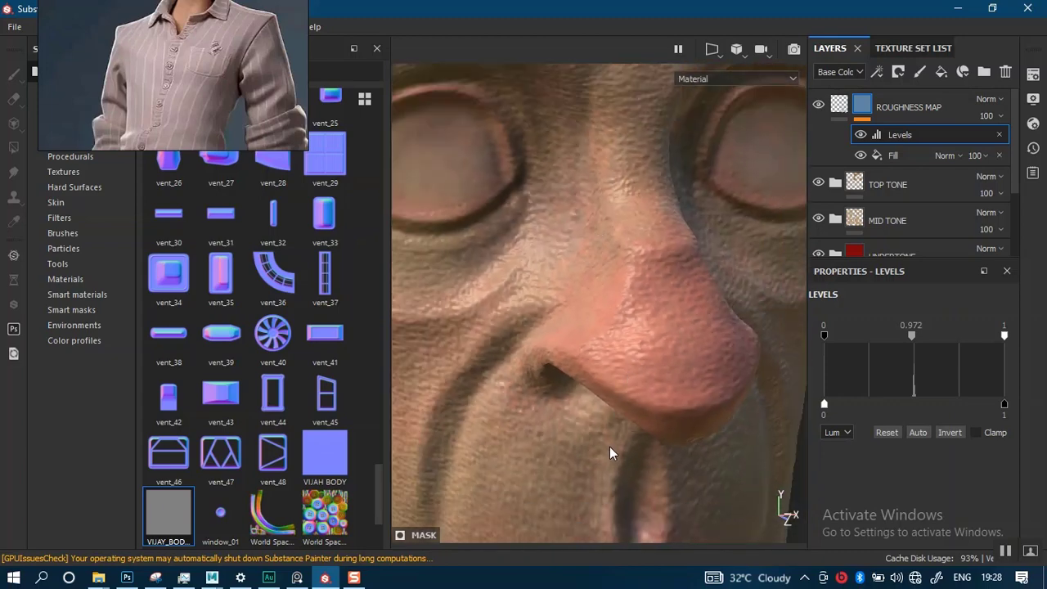
Examine the isolated Roughness channel across the character's face, neck and shoulders
key(c)
alt+right_drag(614, 389, 627, 213)
alt+middle_drag(630, 403, 650, 195)
alt+right_drag(656, 270, 663, 164)
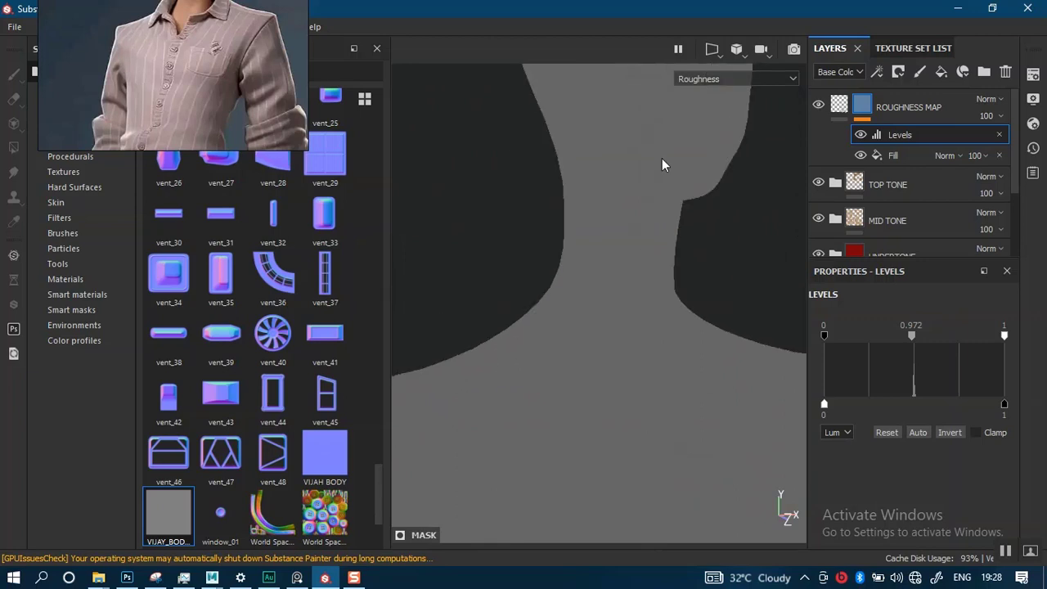
alt+right_drag(635, 401, 629, 269)
alt+middle_drag(631, 317, 575, 395)
alt+right_drag(605, 151, 584, 455)
alt+right_drag(579, 302, 575, 395)
alt+middle_drag(601, 209, 611, 218)
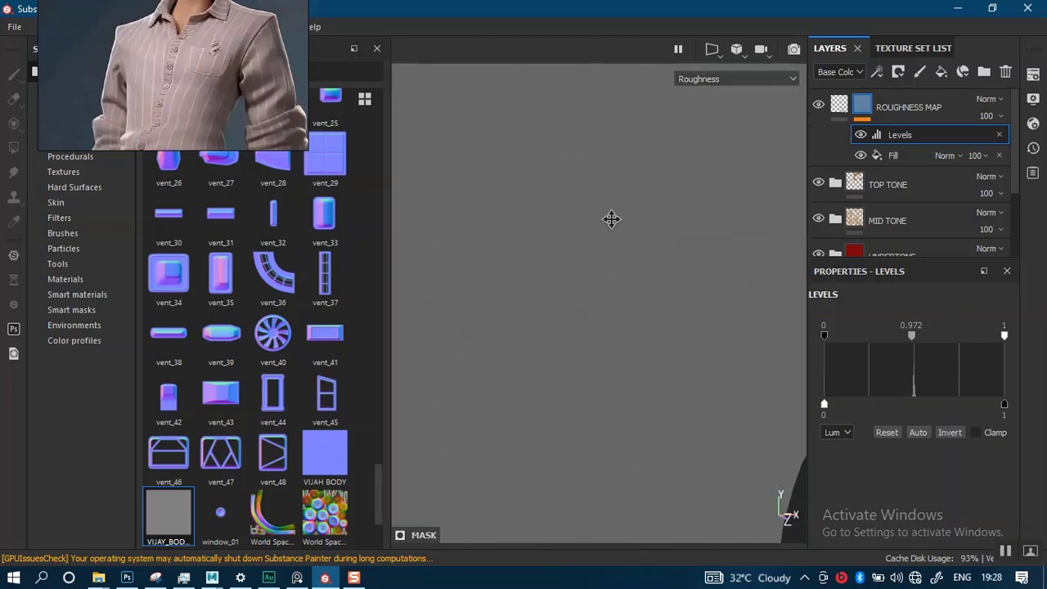
alt+drag(611, 220, 631, 236)
alt+middle_drag(631, 236, 632, 242)
mouse_move(633, 243)
alt+mouse_down()
mouse_move(561, 199)
mouse_move(554, 182)
mouse_move(568, 184)
mouse_move(565, 278)
mouse_move(600, 171)
mouse_move(605, 254)
mouse_move(622, 229)
mouse_move(599, 304)
mouse_move(633, 256)
mouse_move(626, 292)
mouse_move(617, 238)
mouse_move(510, 269)
mouse_move(618, 259)
mouse_move(635, 241)
alt+mouse_up()
alt+right_drag(636, 241, 618, 360)
alt+drag(617, 360, 627, 306)
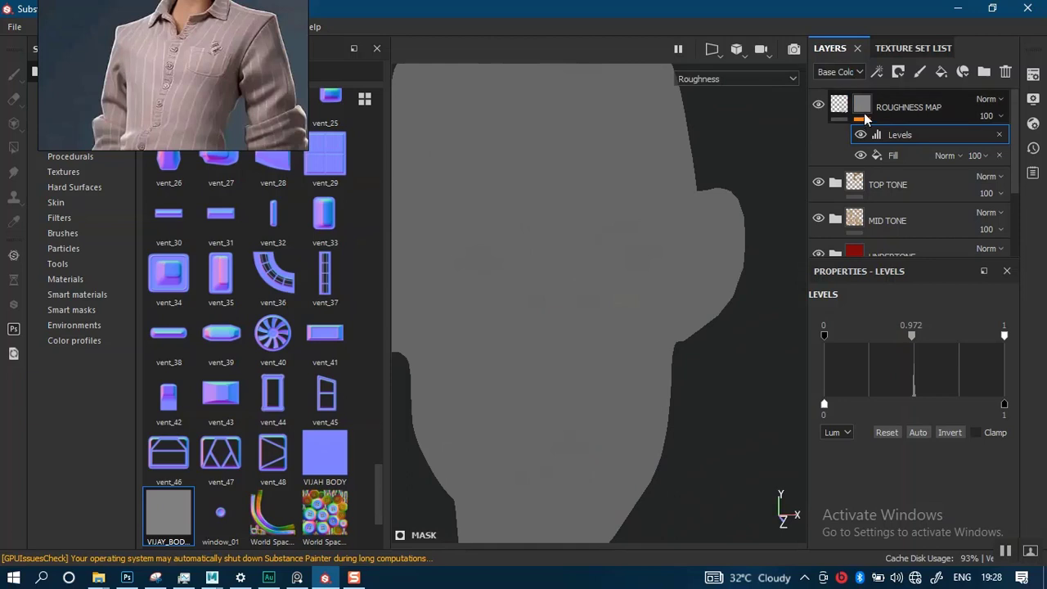
Set the midtone of the ROUGHNESS MAP mask's Levels to 1.574
mouse_move(910, 340)
mouse_down()
mouse_move(975, 337)
mouse_move(846, 340)
mouse_move(950, 338)
mouse_move(903, 339)
mouse_up()
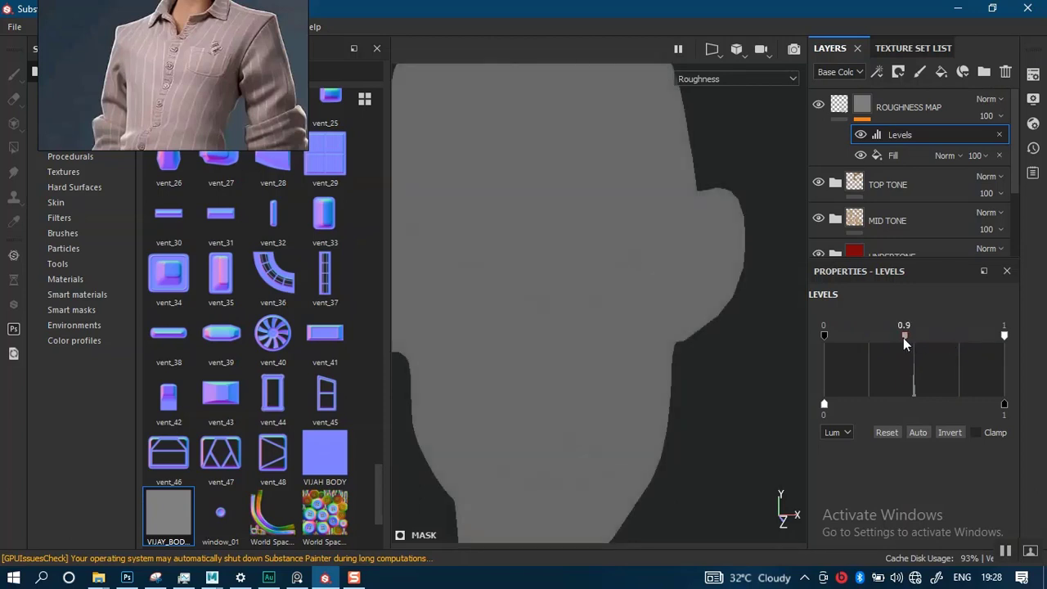
scroll(610, 295, up, 2)
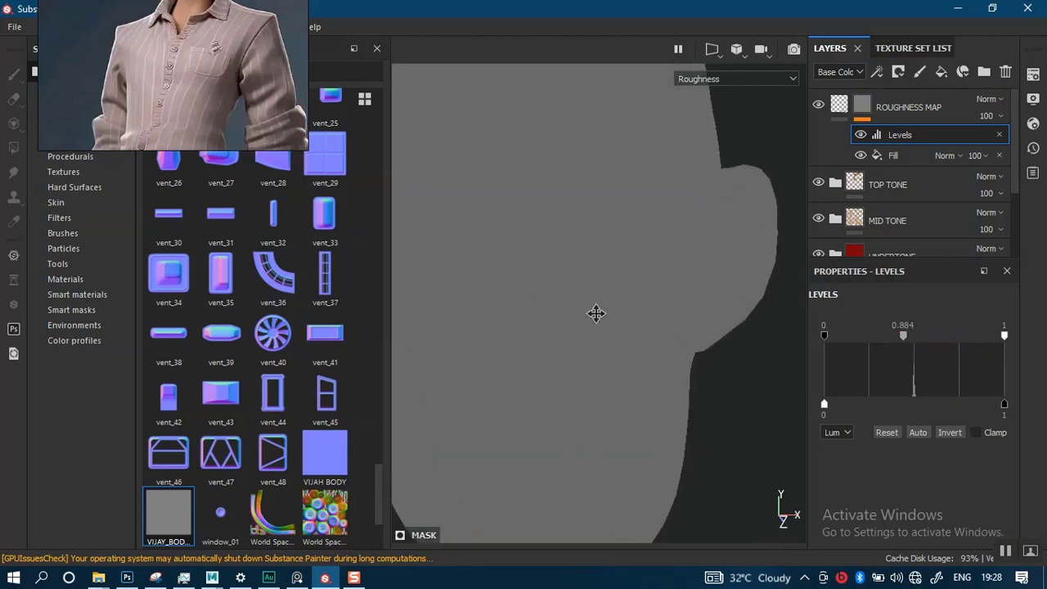
alt+middle_drag(596, 314, 633, 334)
alt+drag(633, 334, 644, 334)
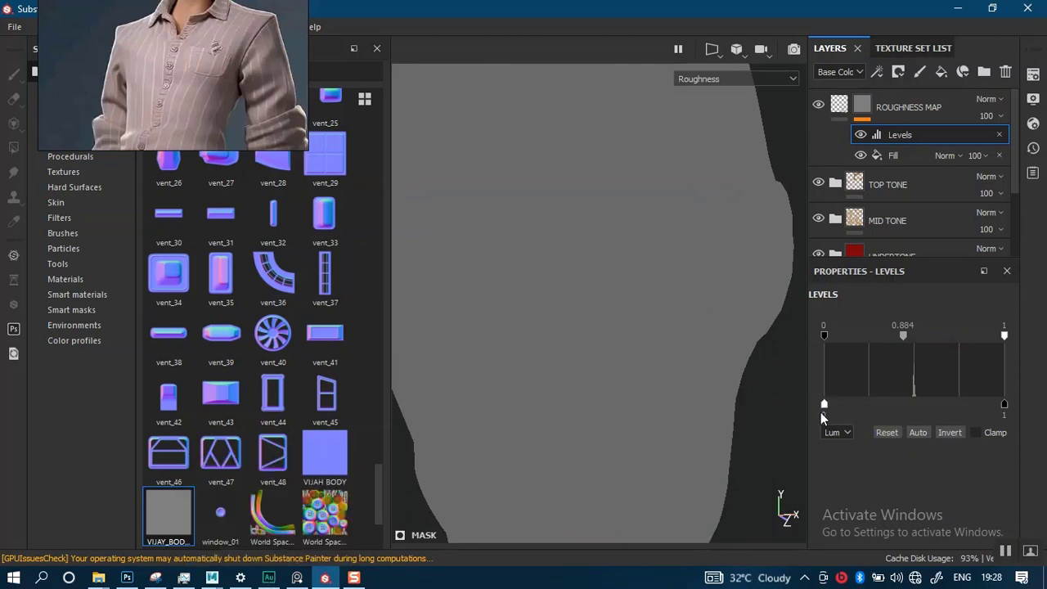
drag(842, 402, 813, 402)
drag(911, 335, 917, 336)
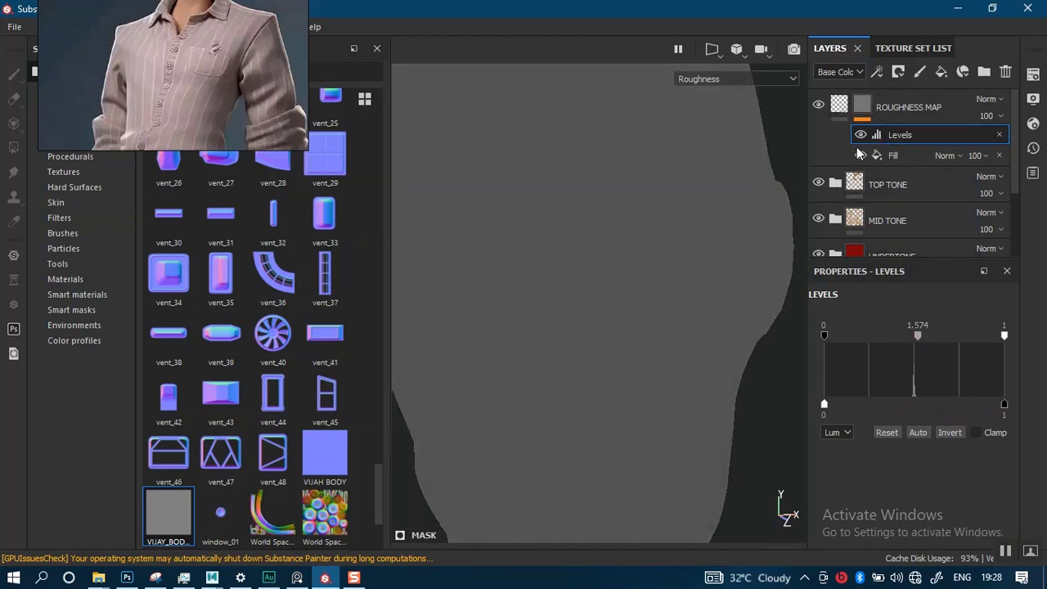
Add a Contrast Luminosity filter to the ROUGHNESS MAP layer's mask and set its Contrast to 0.982759
right_click(866, 107)
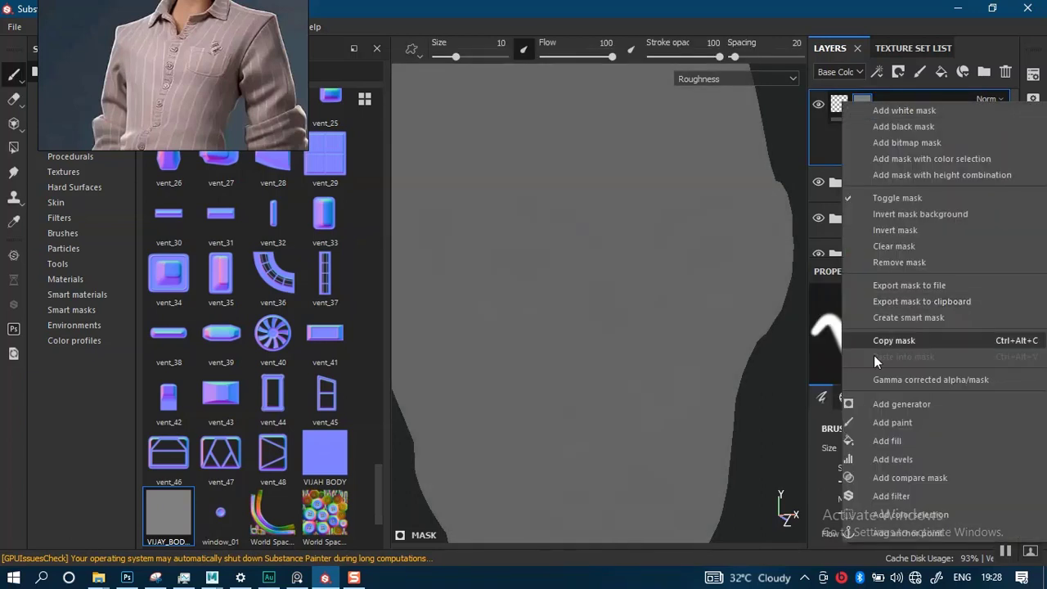
click(883, 495)
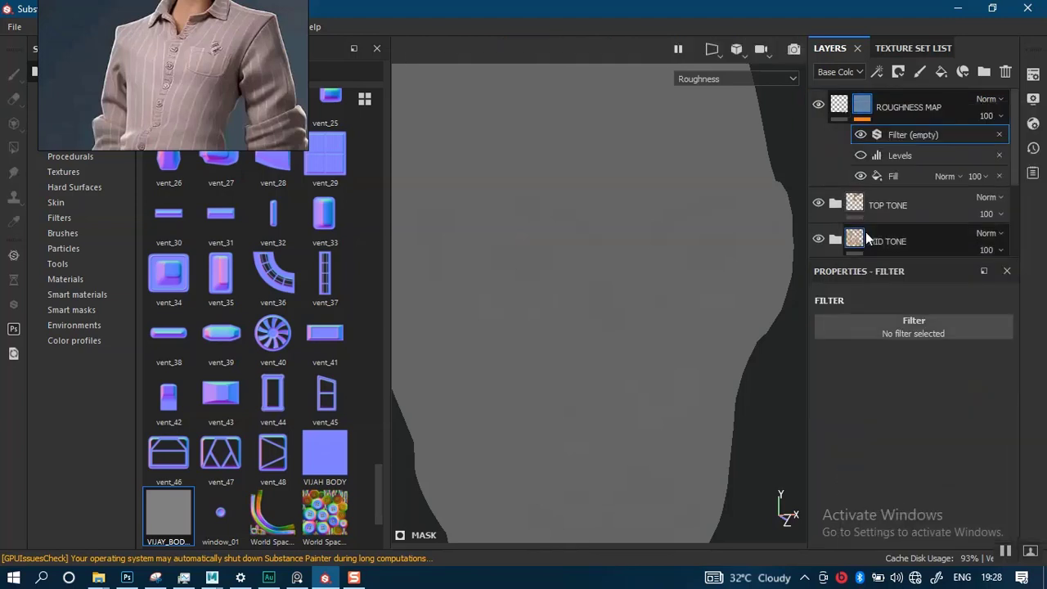
click(889, 332)
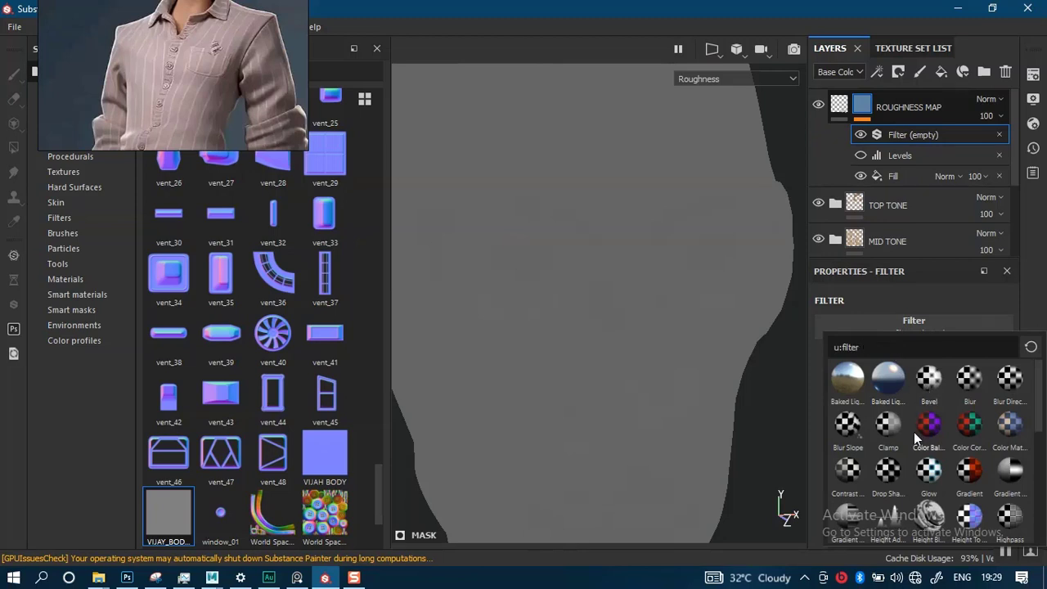
text(CON)
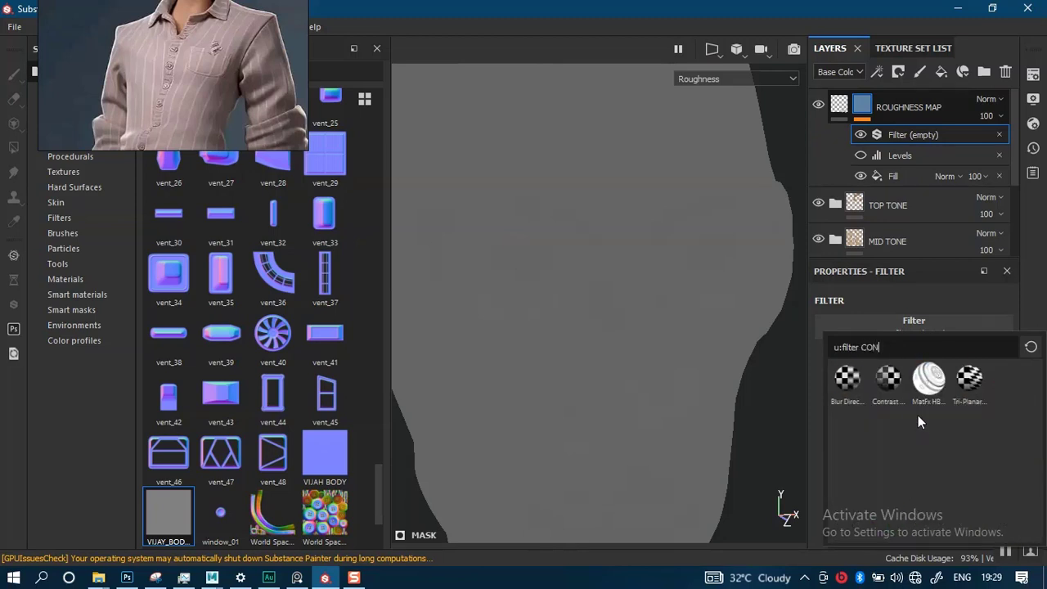
click(889, 380)
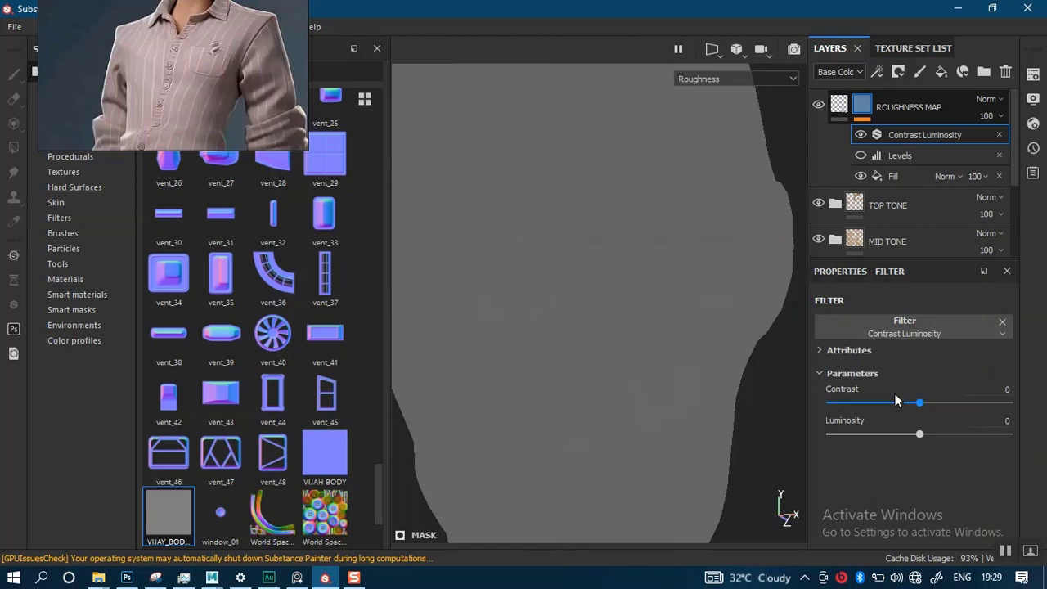
drag(965, 403, 1007, 404)
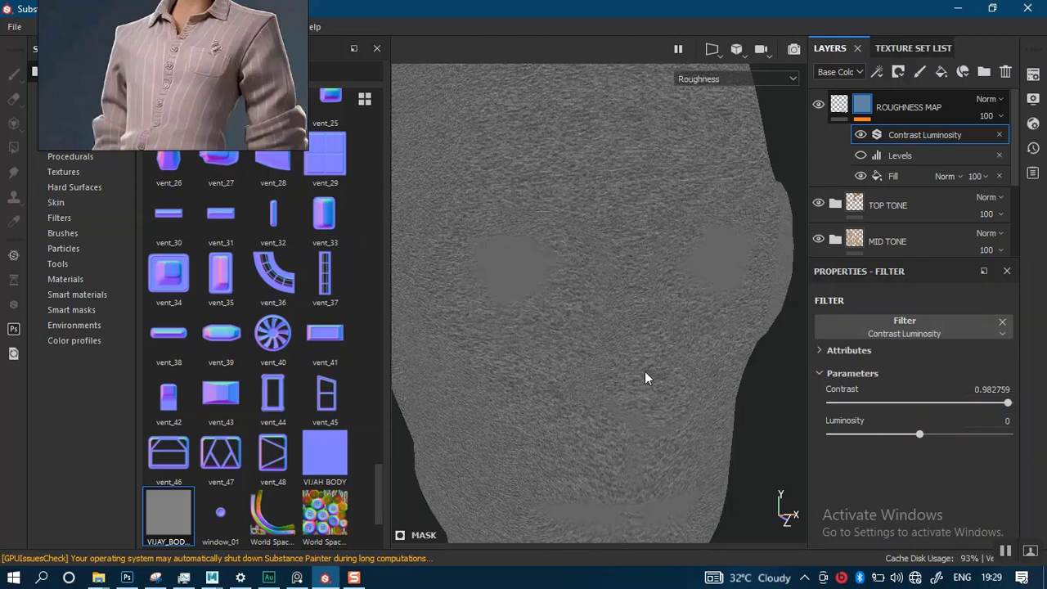
Move the Contrast Luminosity filter below Levels in the ROUGHNESS MAP mask stack and set its Contrast to 1
alt+drag(617, 355, 589, 358)
alt+middle_drag(589, 358, 641, 290)
alt+drag(641, 290, 627, 286)
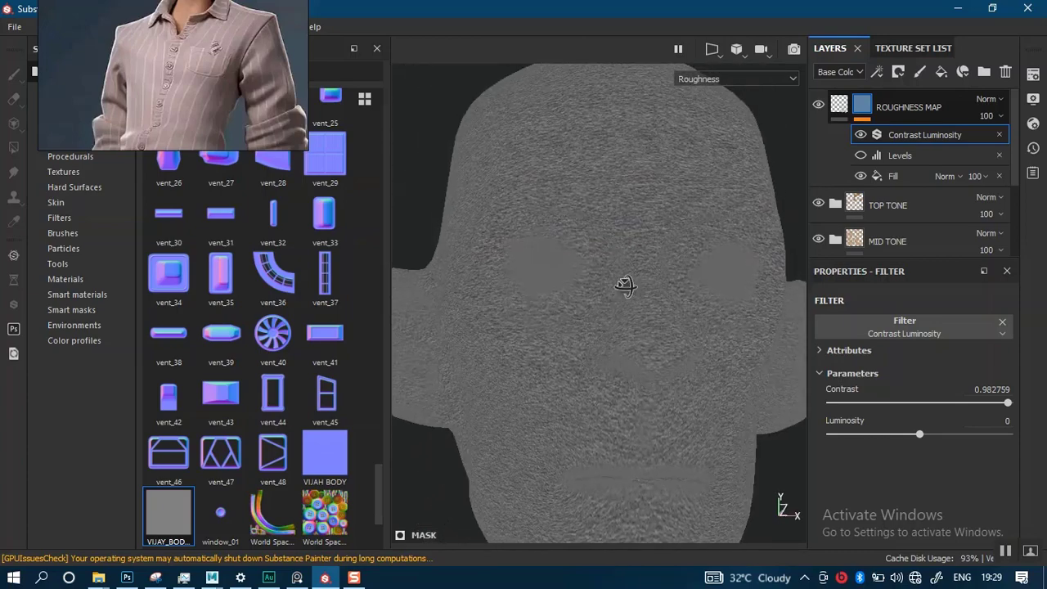
alt+middle_drag(627, 286, 586, 307)
alt+right_drag(586, 307, 636, 377)
alt+drag(636, 378, 656, 358)
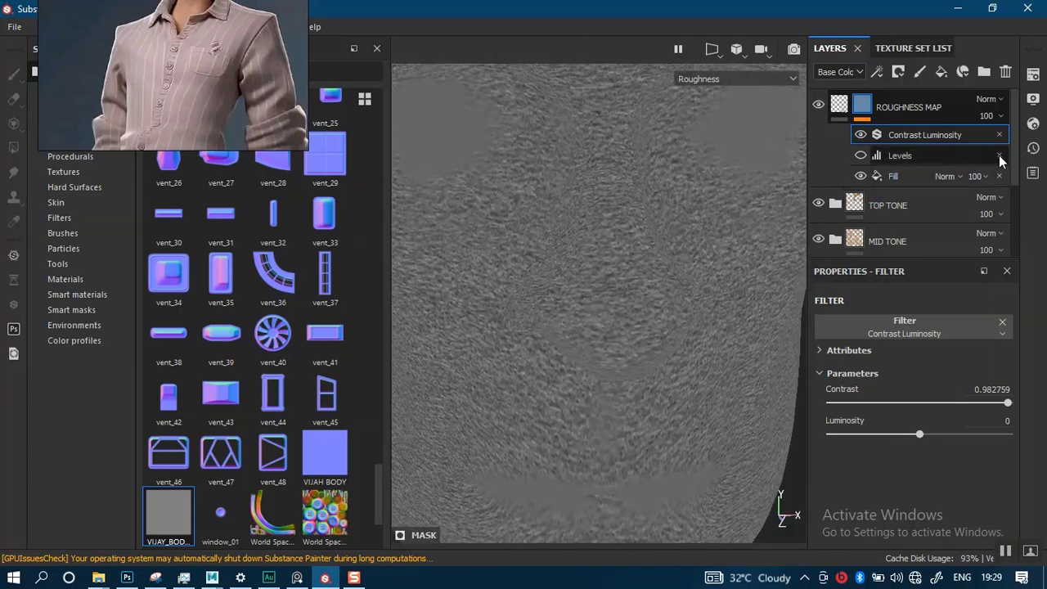
drag(924, 144, 914, 154)
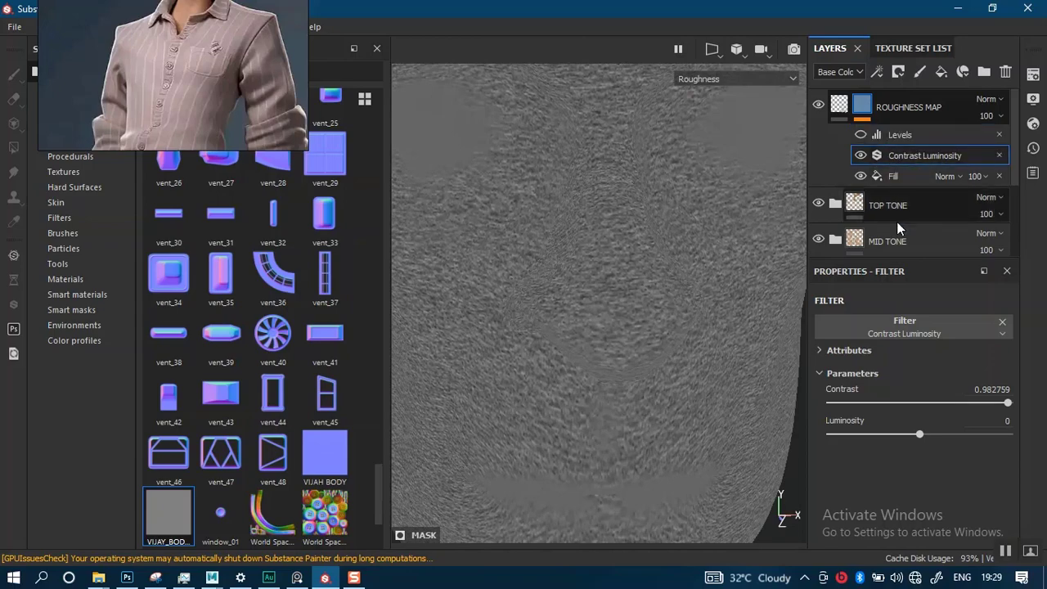
drag(932, 402, 1011, 403)
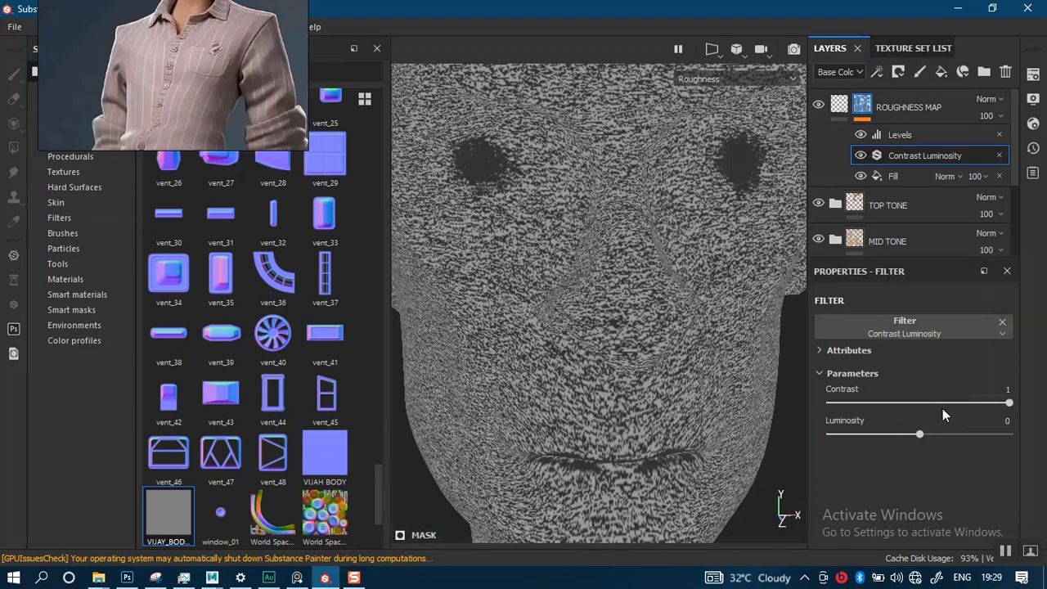
Set the mask's Levels midtone to 4.128 and low output to 0.089, with Clamp on
click(900, 135)
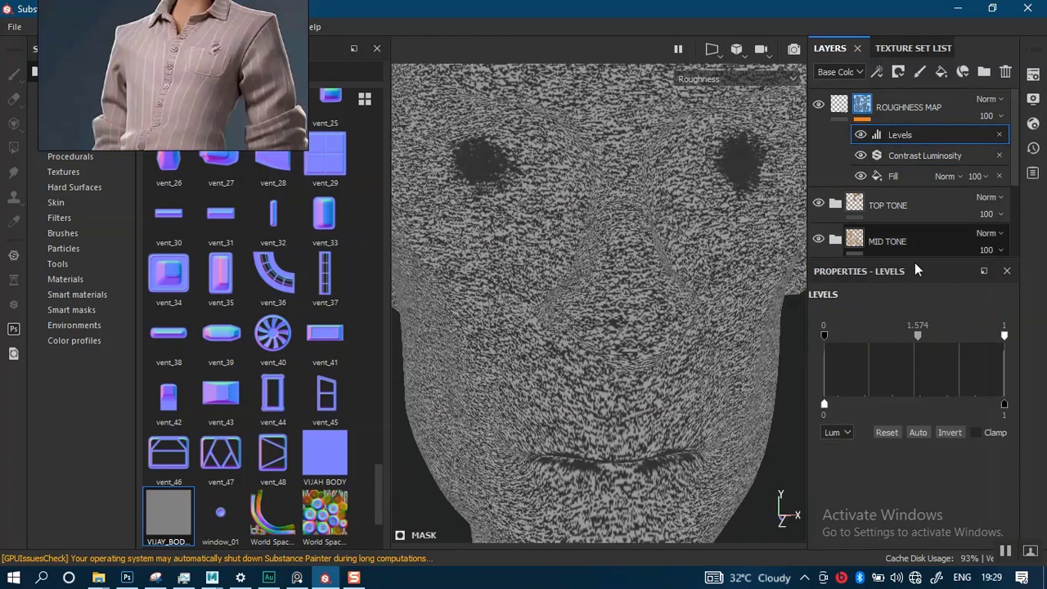
mouse_move(918, 336)
mouse_down()
mouse_move(988, 343)
mouse_move(856, 344)
mouse_move(933, 342)
mouse_up()
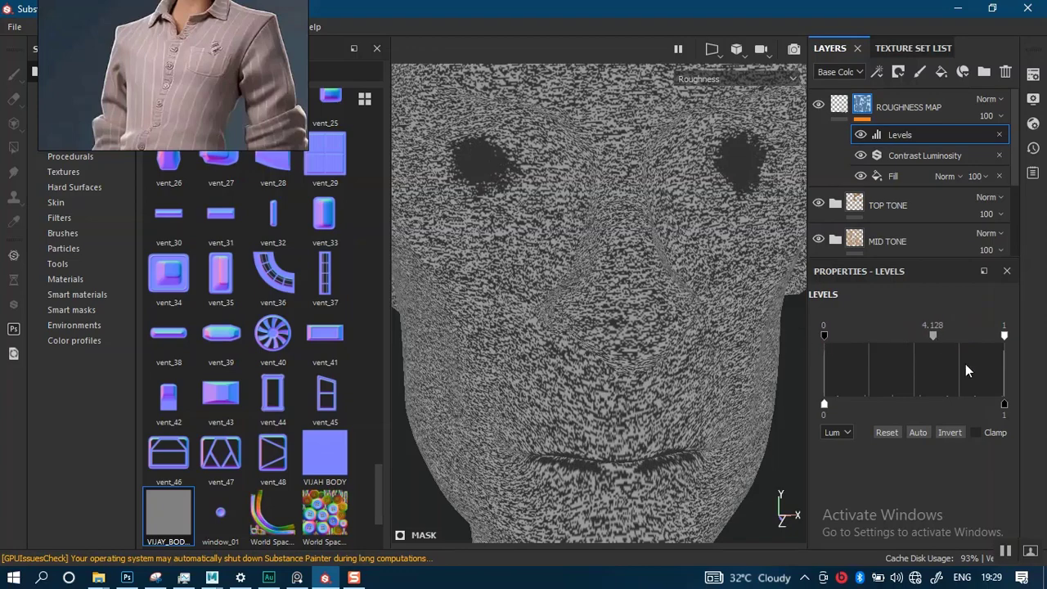
drag(823, 411, 775, 391)
drag(892, 409, 840, 394)
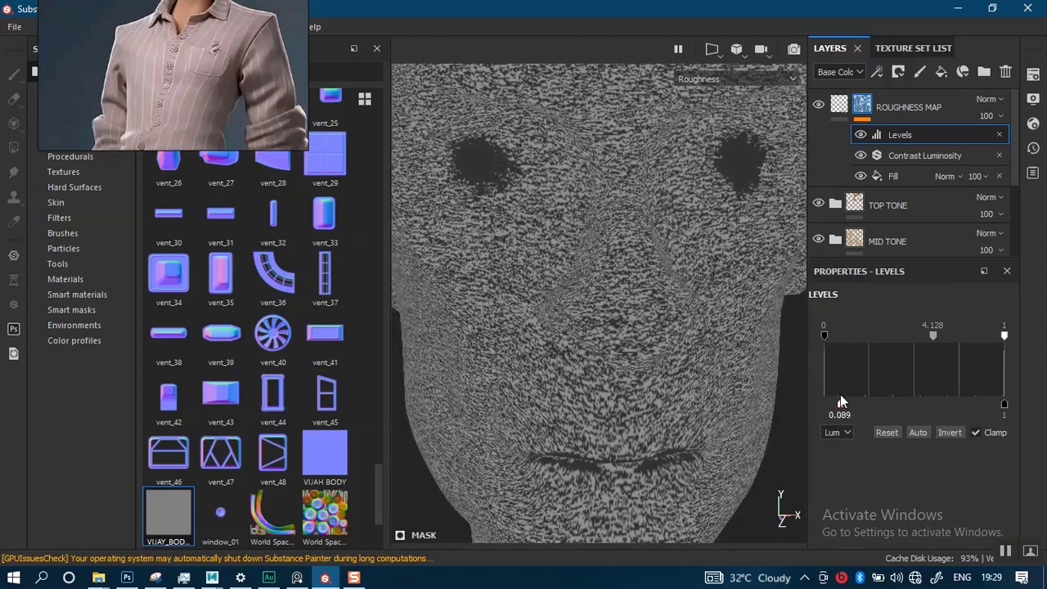
Set the Levels midtone to 0.469 and check the shine around the nose in the Material view
alt+drag(615, 320, 646, 271)
drag(930, 338, 866, 337)
key(m)
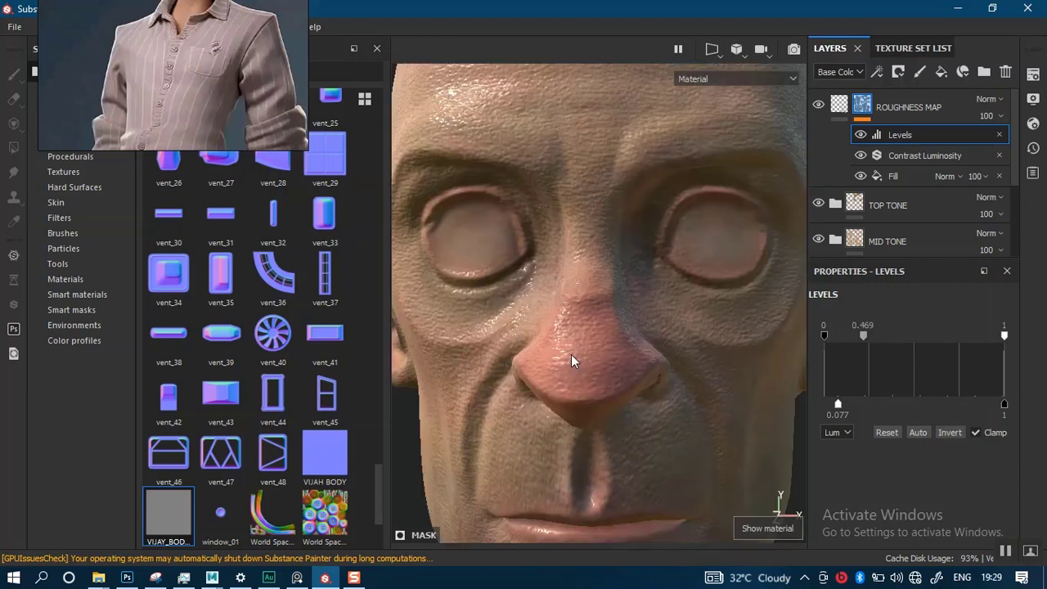
scroll(579, 371, up, 2)
alt+drag(584, 369, 640, 345)
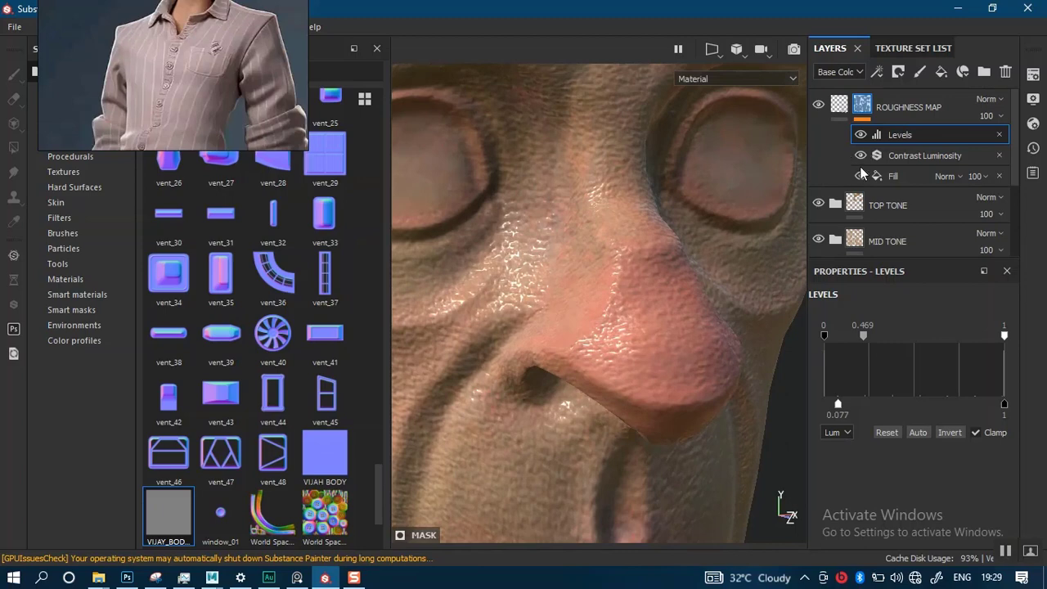
Isolate the Roughness channel again, then set the Levels low output to 0 and the midtone to 0.972
click(861, 135)
key(c)
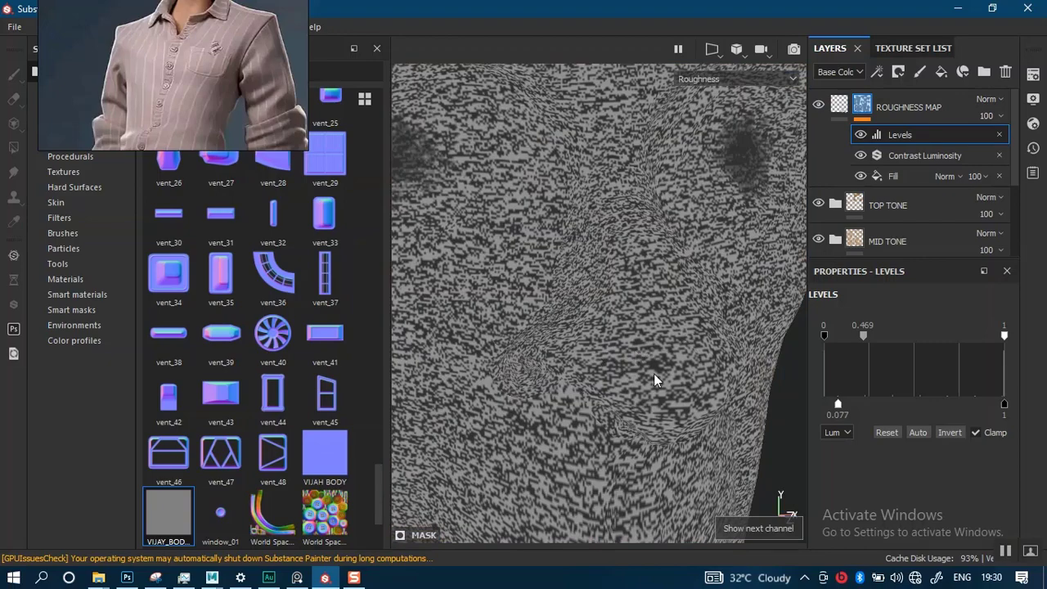
drag(837, 403, 789, 412)
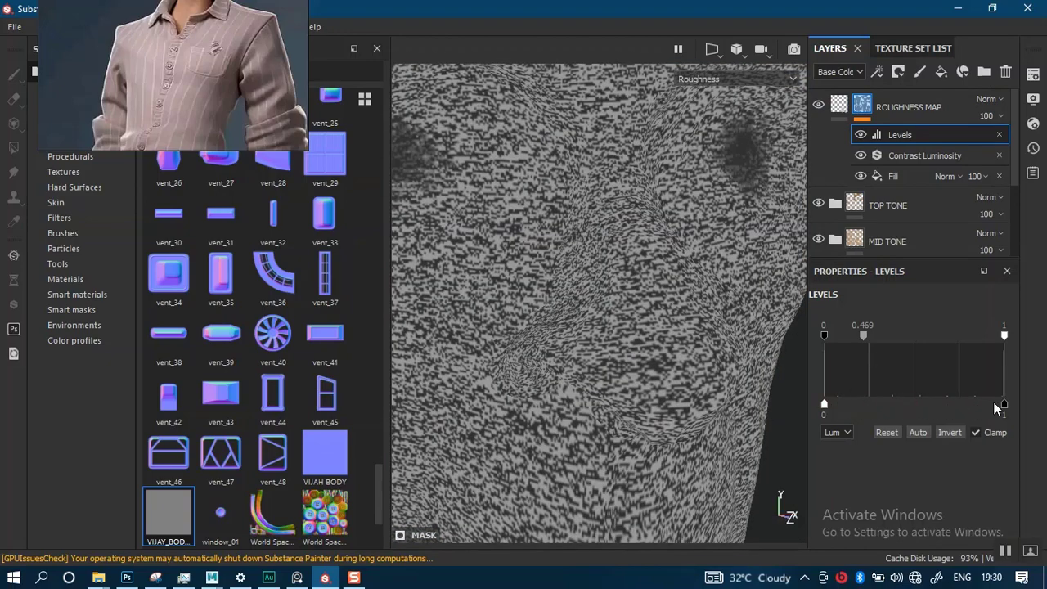
drag(1003, 405, 1029, 408)
drag(865, 339, 912, 343)
drag(824, 335, 790, 345)
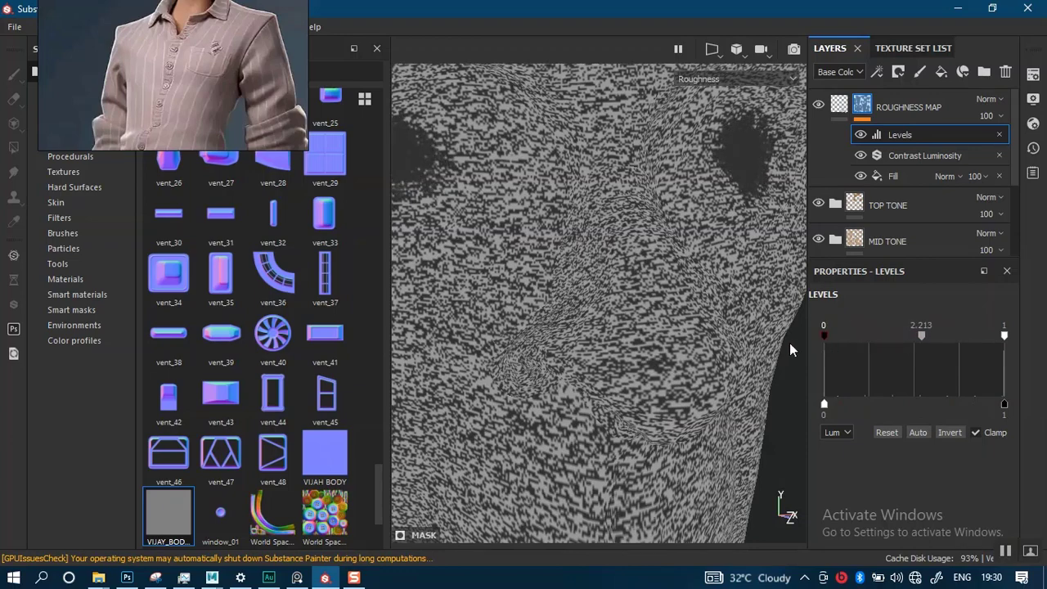
drag(923, 342, 908, 337)
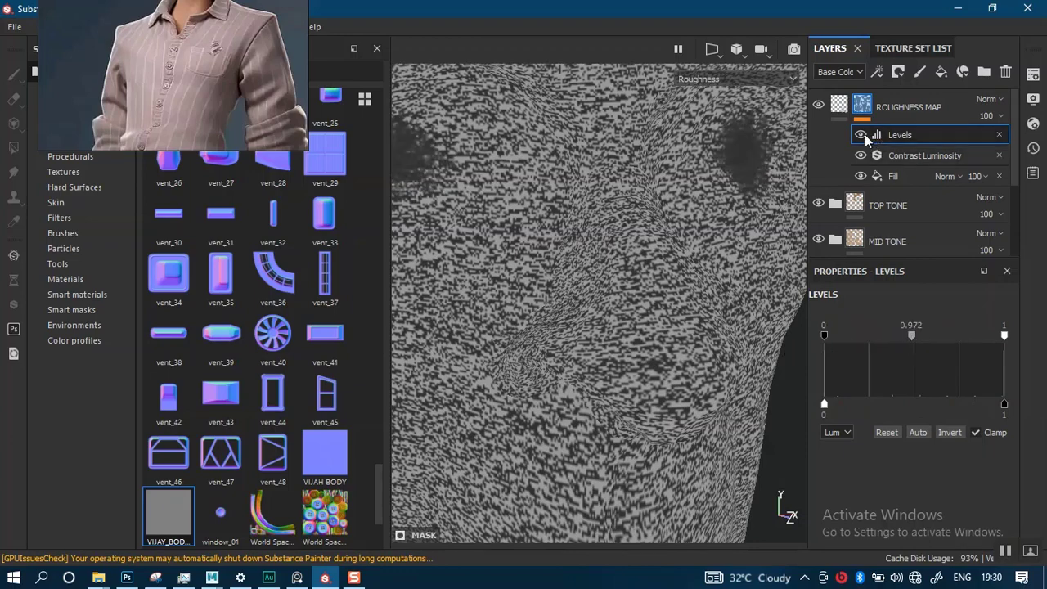
Set the Contrast Luminosity filter's Luminosity to -0.025862 and remove the Levels effect from the mask
click(861, 134)
click(897, 160)
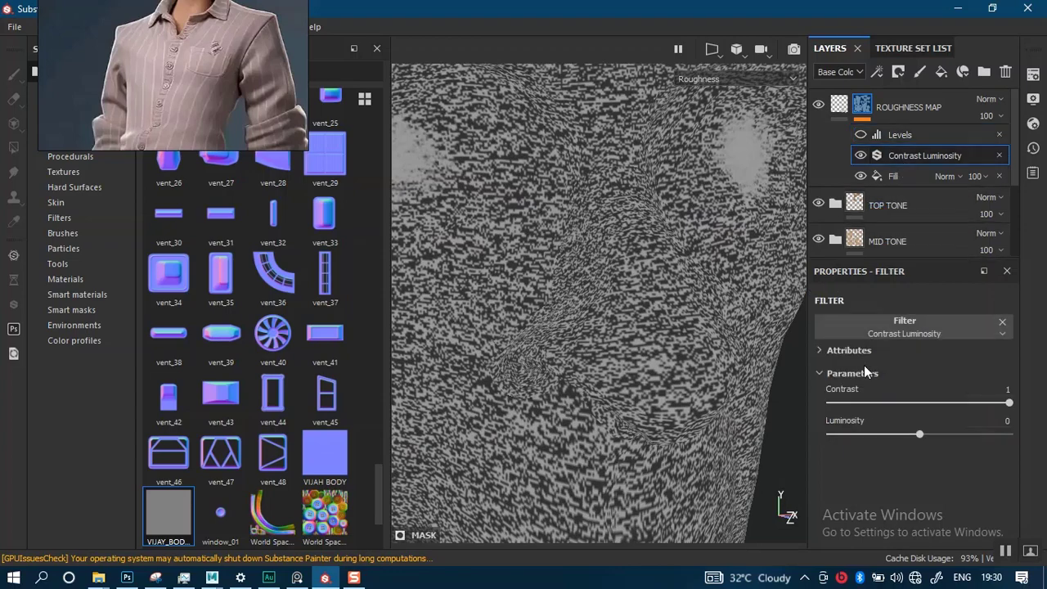
mouse_move(921, 434)
mouse_down()
mouse_move(1006, 435)
mouse_move(829, 436)
mouse_move(918, 434)
mouse_up()
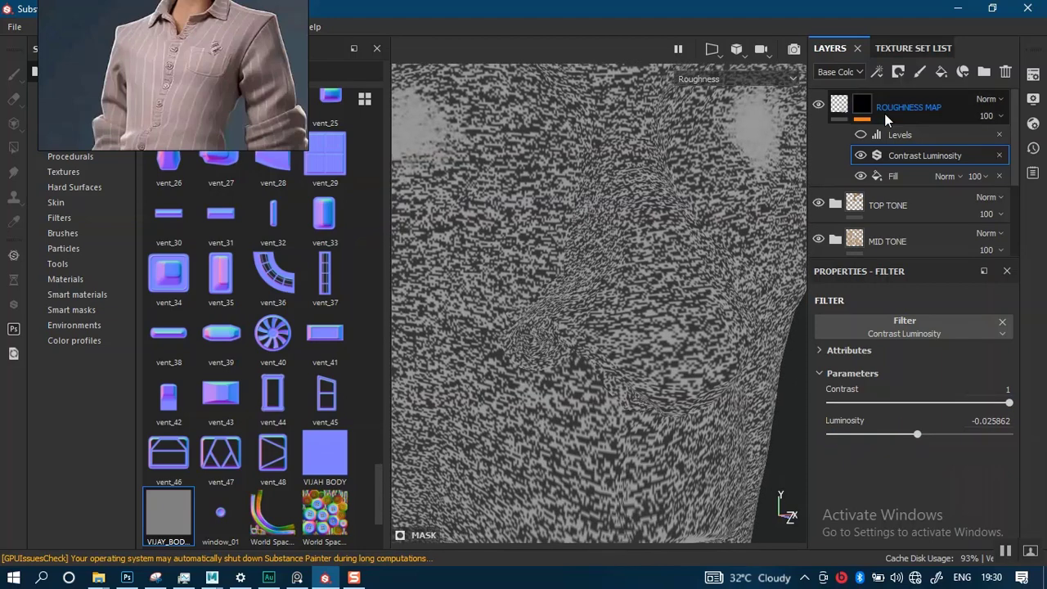
click(1000, 134)
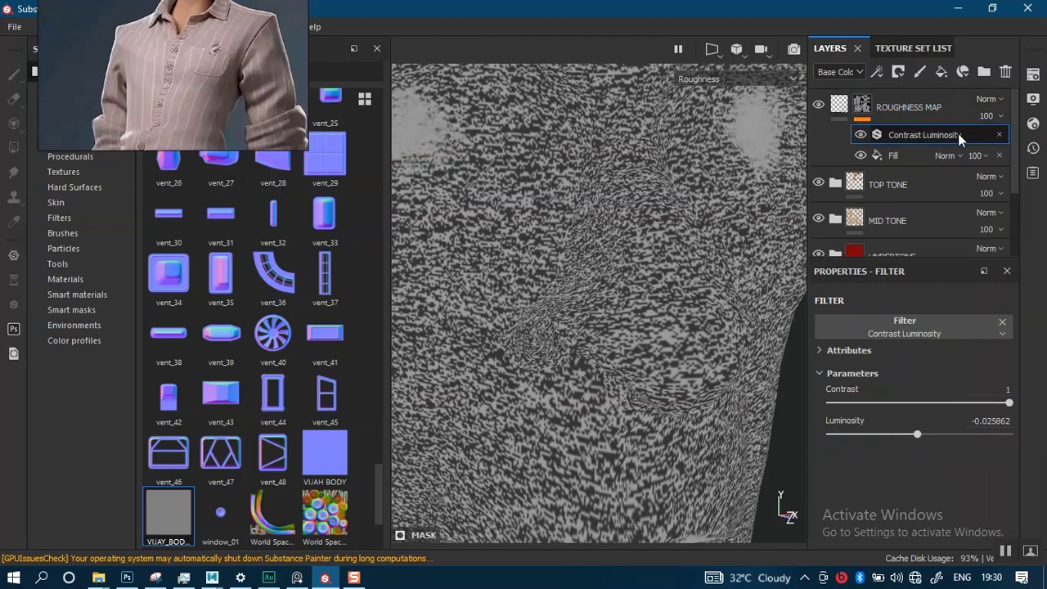
Compare the Roughness channel with the ROUGHNESS MAP layer hidden and shown, ending with the Contrast Luminosity filter selected
right_click(866, 111)
click(820, 105)
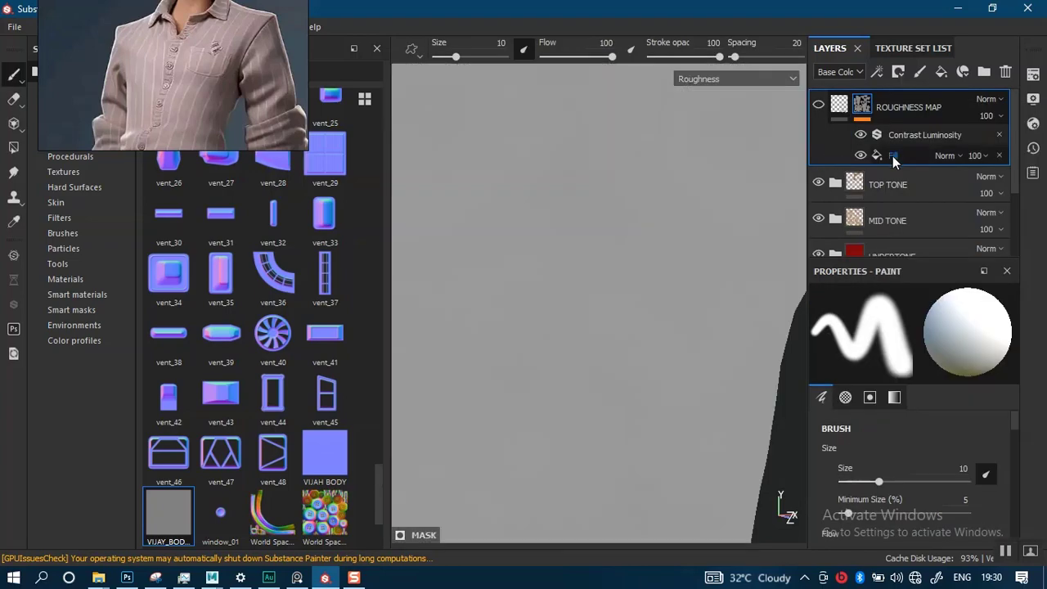
click(819, 105)
click(908, 135)
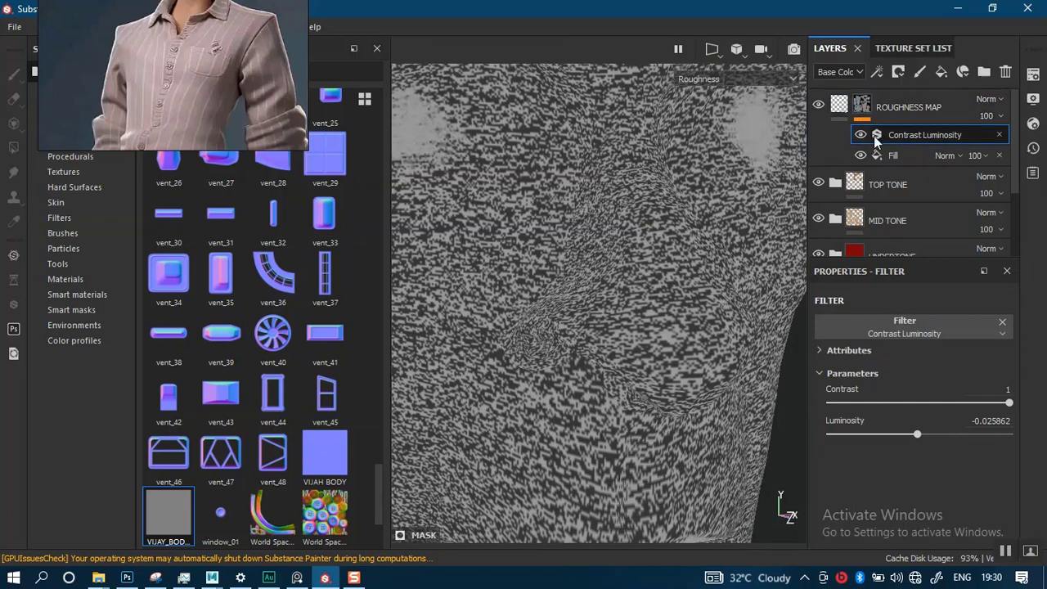
Add an HSL Perceptive filter directly above the Fill in the ROUGHNESS MAP mask stack
click(885, 156)
right_click(888, 156)
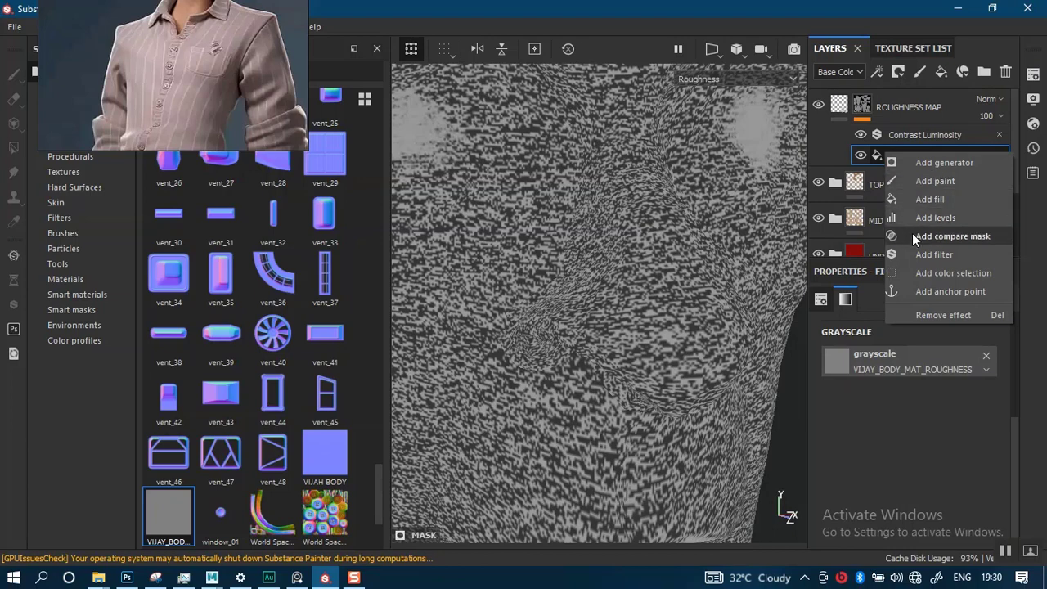
click(924, 254)
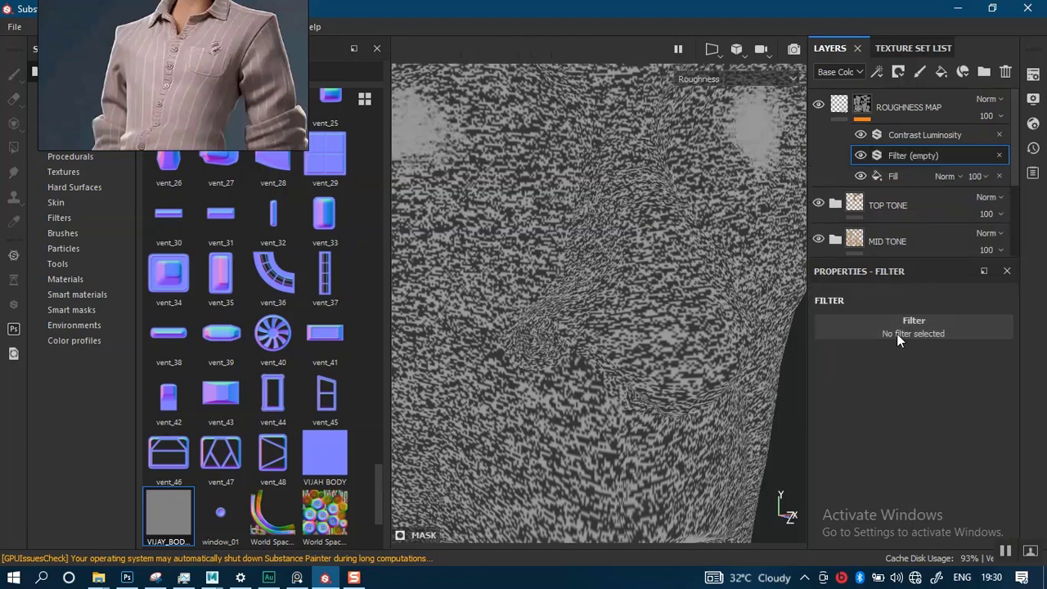
click(900, 332)
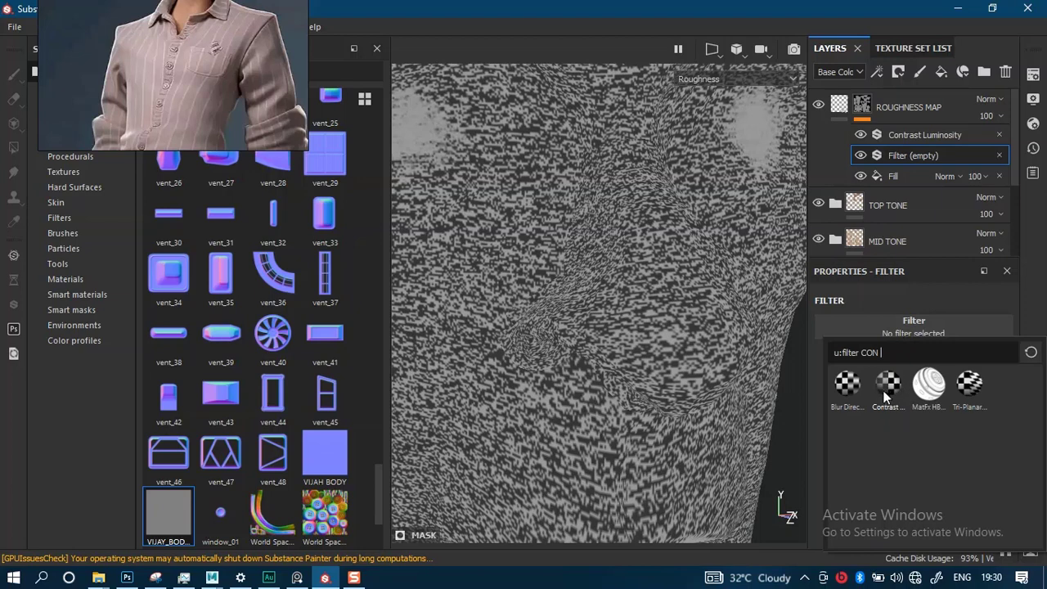
key(BackSpace)
key(BackSpace)
key(BackSpace)
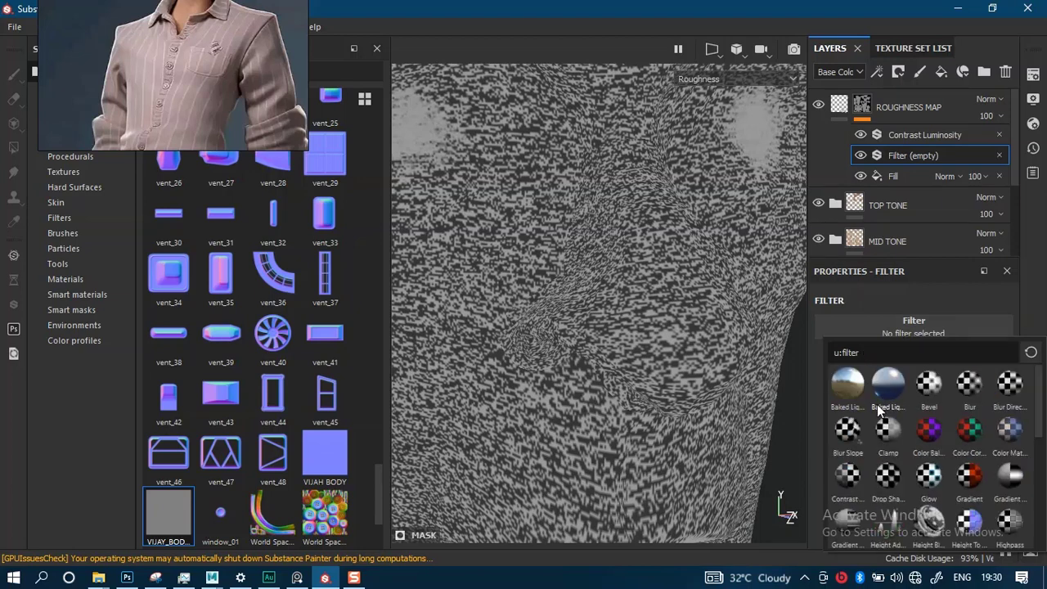
text(HS)
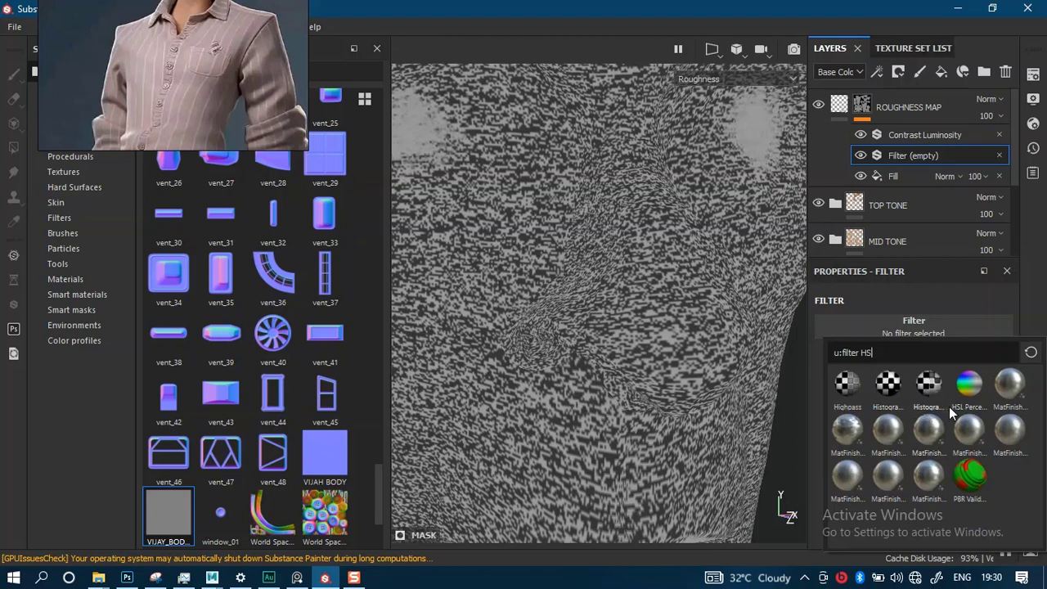
click(969, 385)
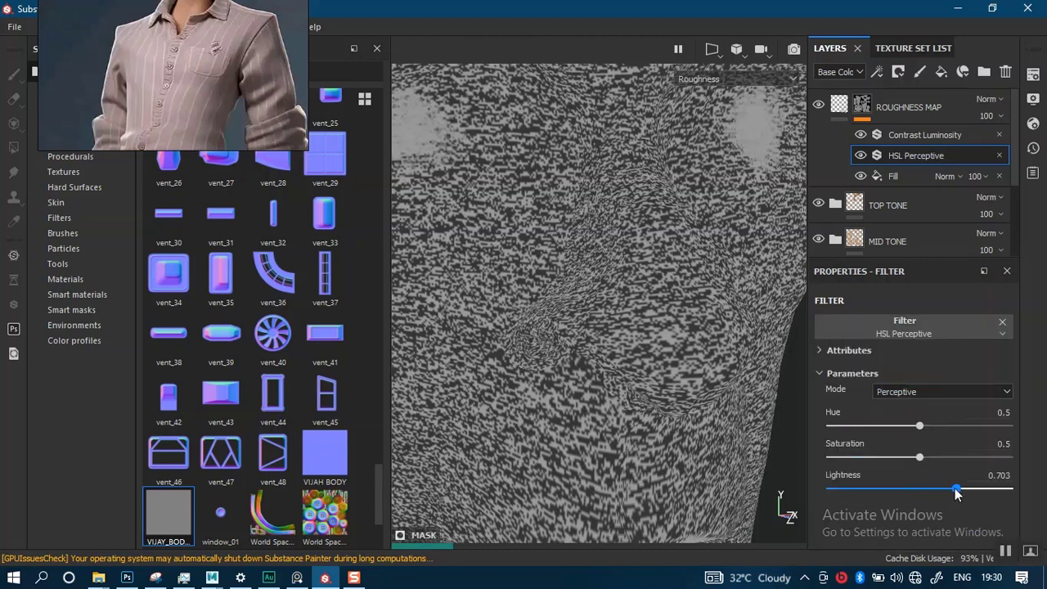
Set the HSL Perceptive filter's Lightness to 0.56 and move the filter above Contrast Luminosity
drag(957, 490, 892, 494)
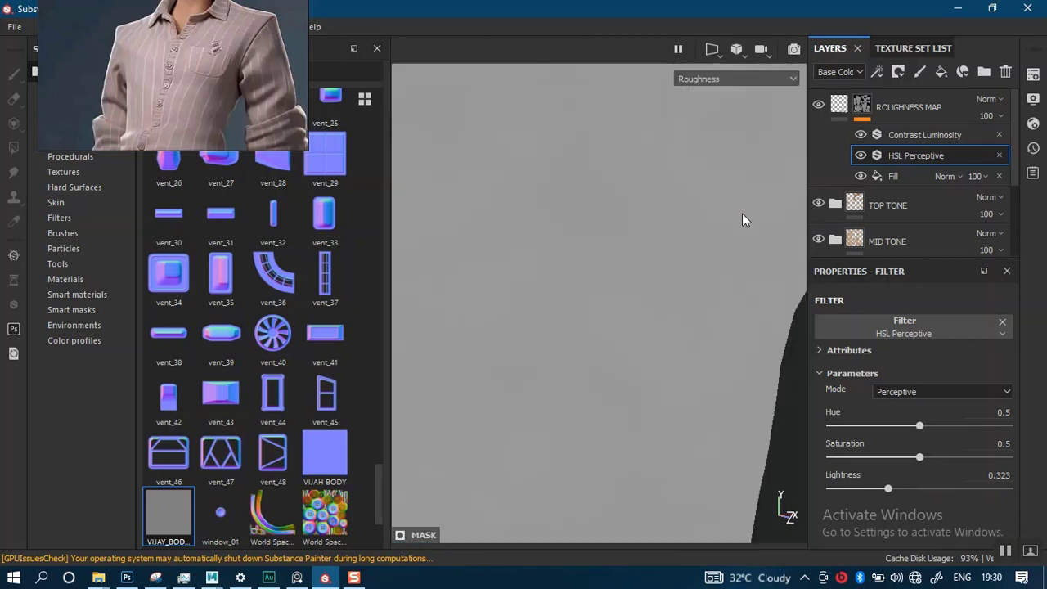
drag(897, 488, 930, 489)
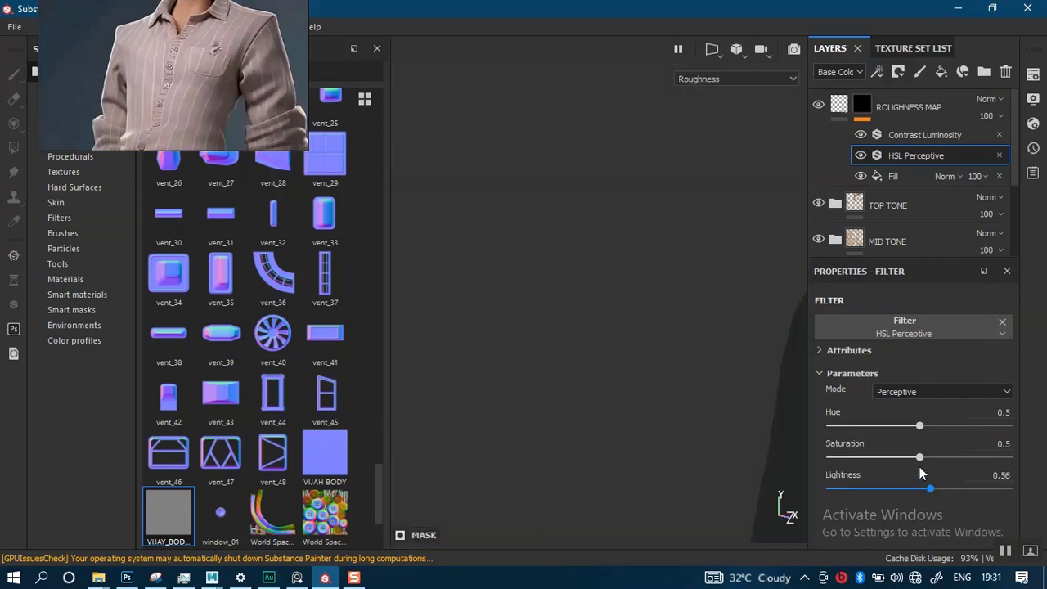
click(861, 156)
click(862, 156)
drag(910, 160, 876, 136)
click(892, 137)
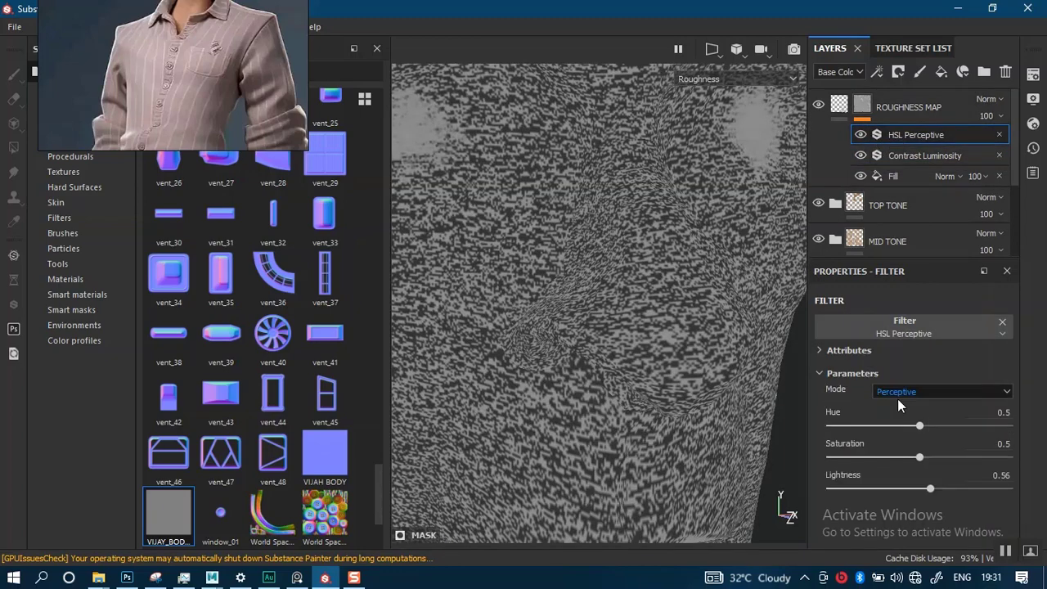
Set the HSL Perceptive filter to Regular mode with Hue 0.543, Saturation 1 and Lightness 0.513
mouse_move(930, 488)
mouse_down()
mouse_move(858, 488)
mouse_move(994, 483)
mouse_move(921, 489)
mouse_move(979, 458)
mouse_move(923, 458)
mouse_up()
click(922, 389)
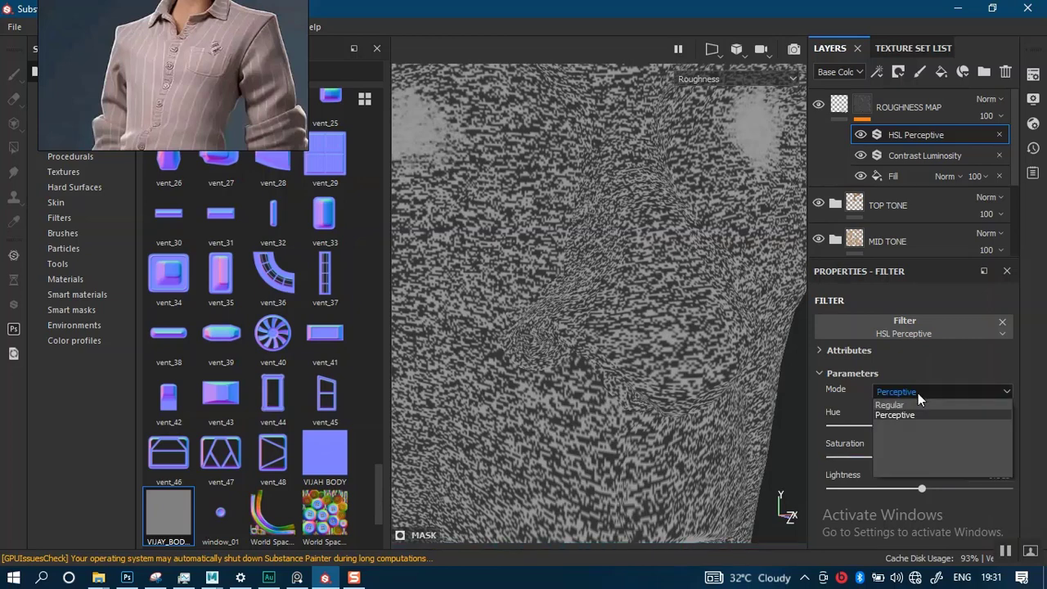
click(911, 415)
mouse_move(920, 429)
mouse_down()
mouse_move(1020, 431)
mouse_move(928, 427)
mouse_move(982, 457)
mouse_move(1026, 459)
mouse_up()
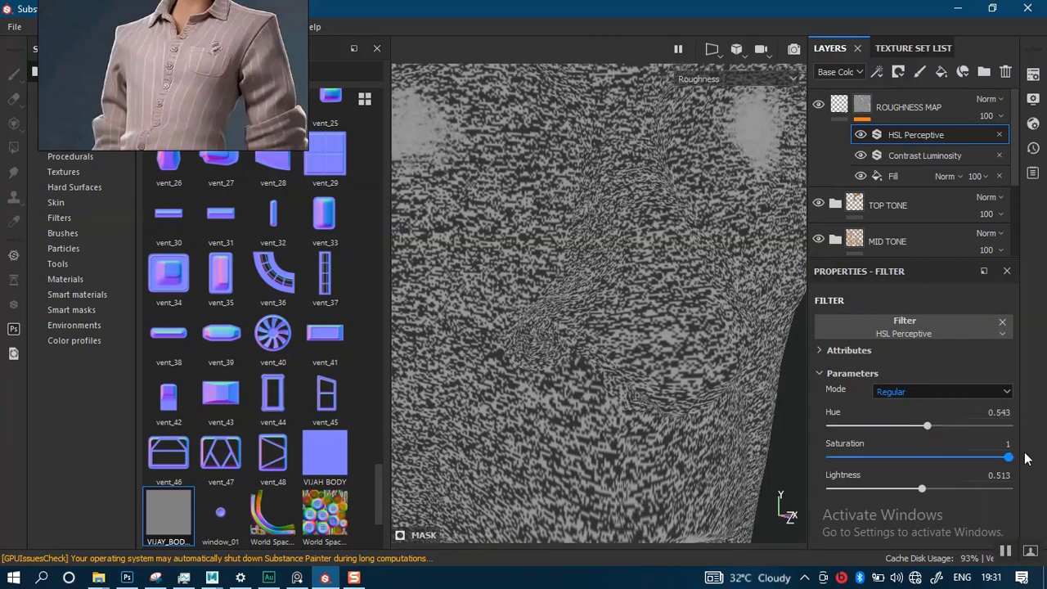
Remove the HSL Perceptive filter from the ROUGHNESS MAP mask stack
drag(997, 482, 926, 488)
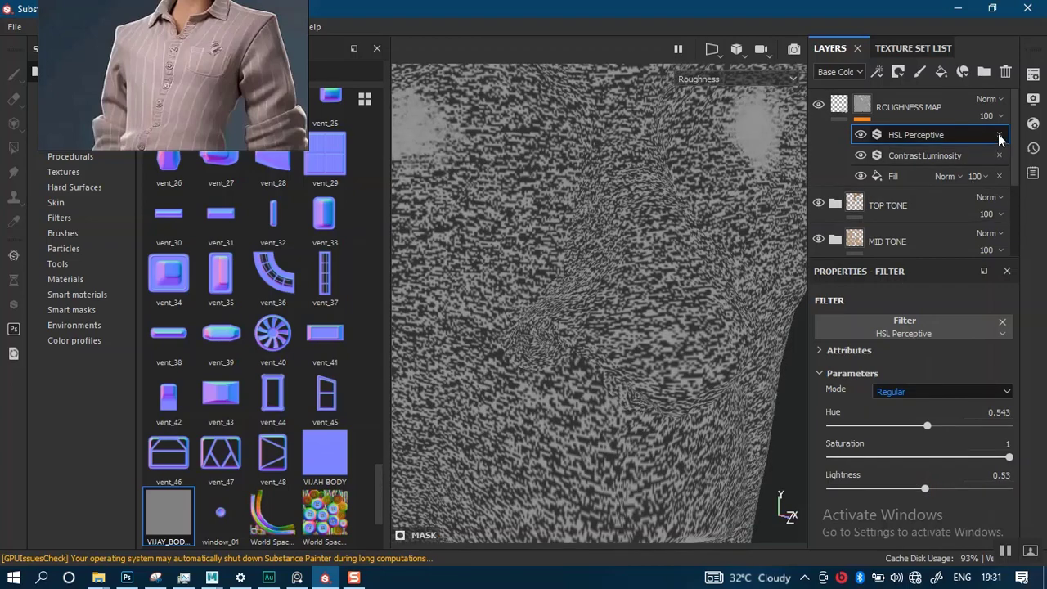
click(999, 135)
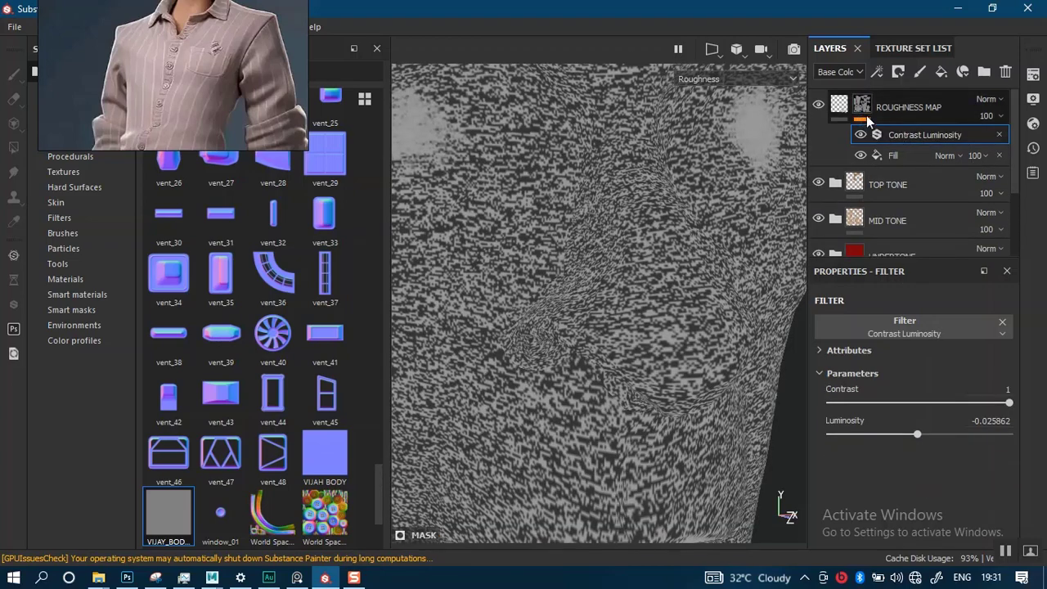
Add an empty filter above Contrast Luminosity in the ROUGHNESS MAP mask stack and search the filters for CUR
right_click(862, 134)
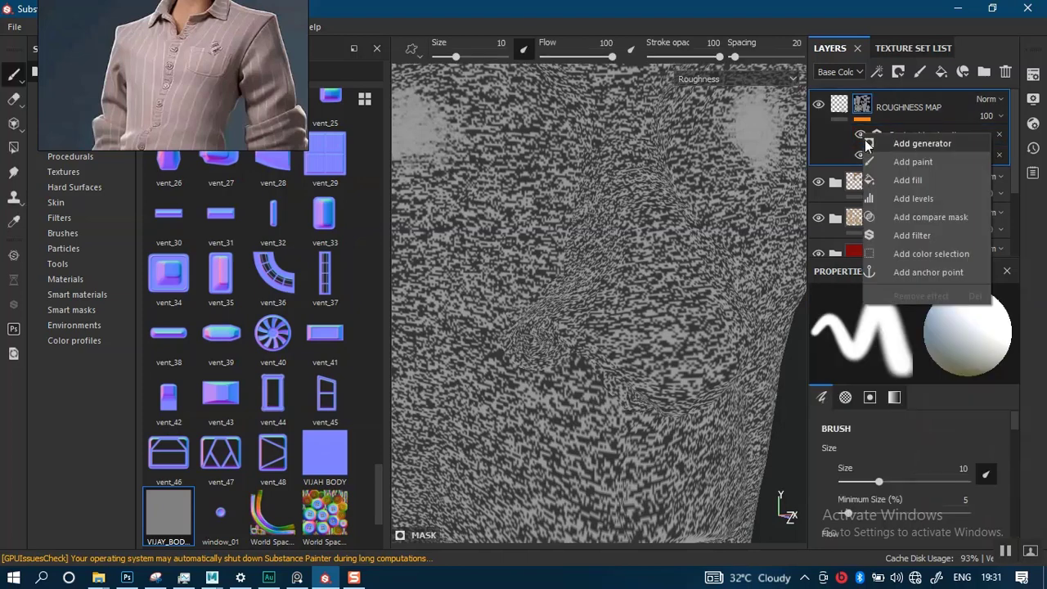
click(912, 235)
click(911, 341)
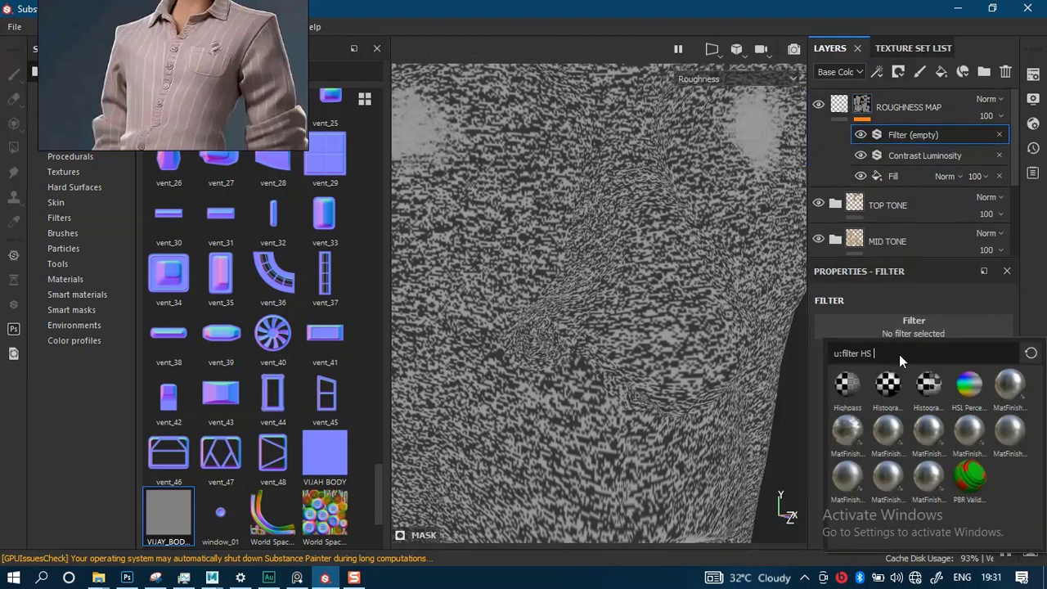
text(CUR)
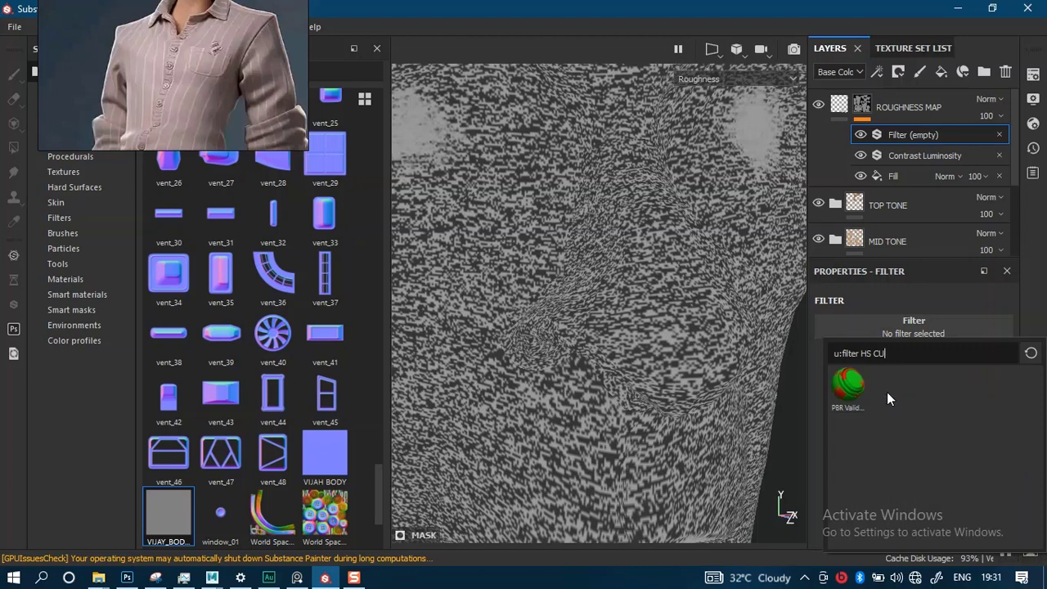
key(BackSpace)
key(BackSpace)
key(BackSpace)
key(BackSpace)
key(BackSpace)
key(BackSpace)
key(BackSpace)
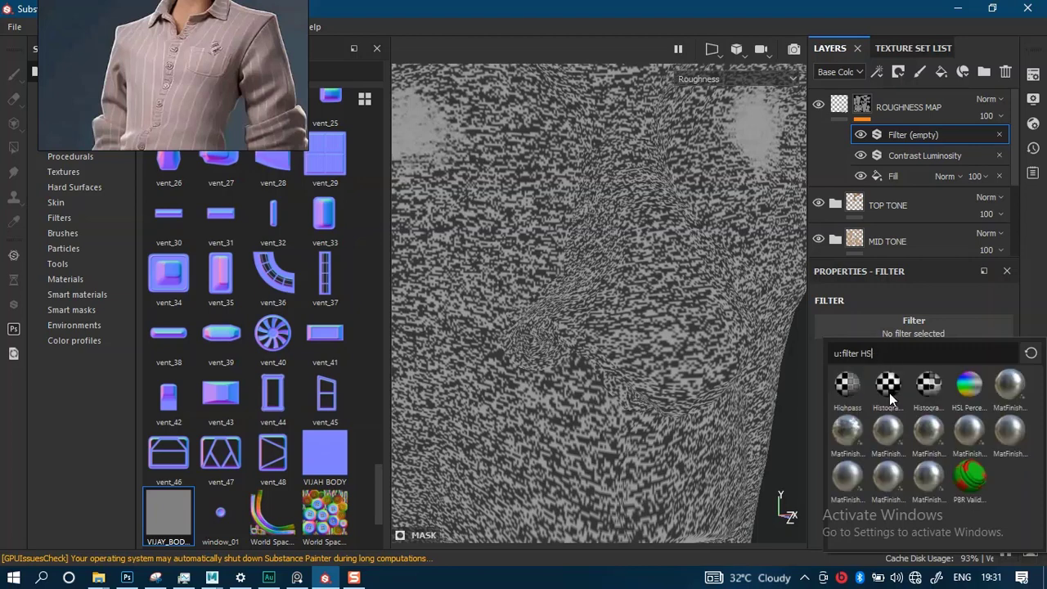
text(CUR)
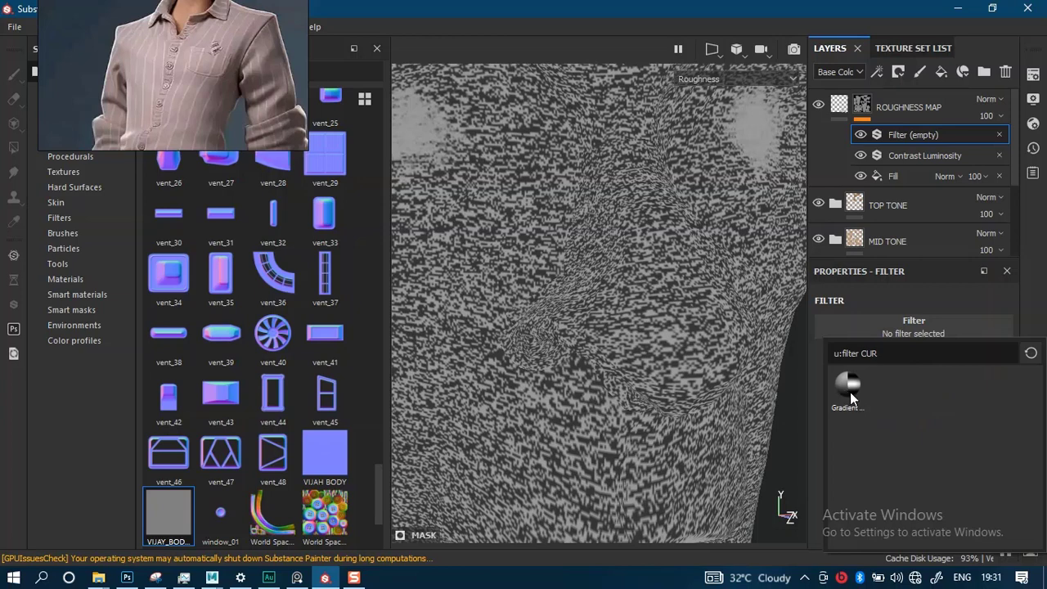
key(BackSpace)
key(BackSpace)
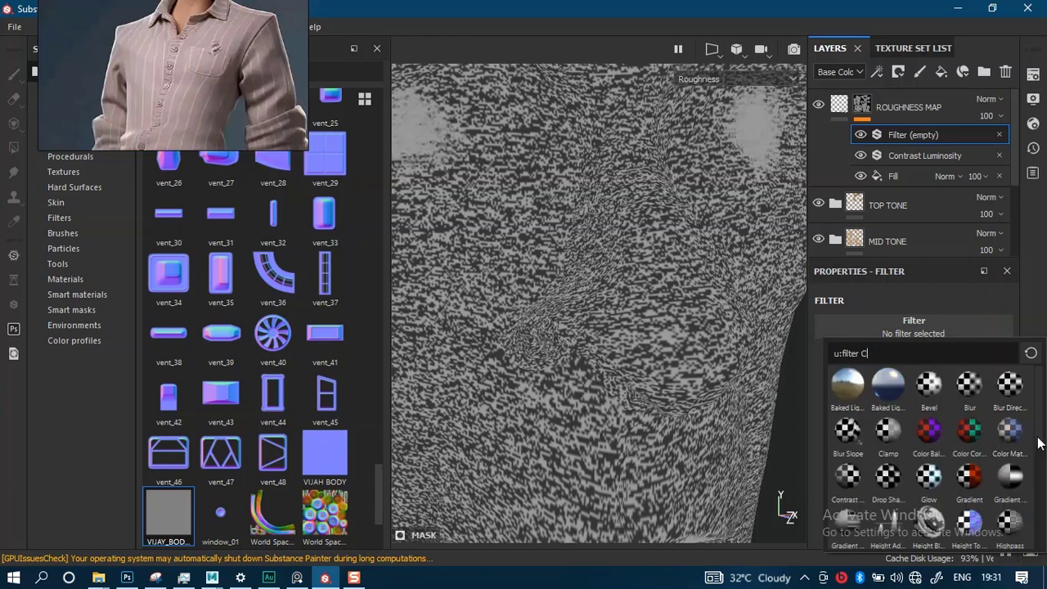
Browse the filters matching C and assign Height Adjust to the empty filter
scroll(1038, 446, down, 1)
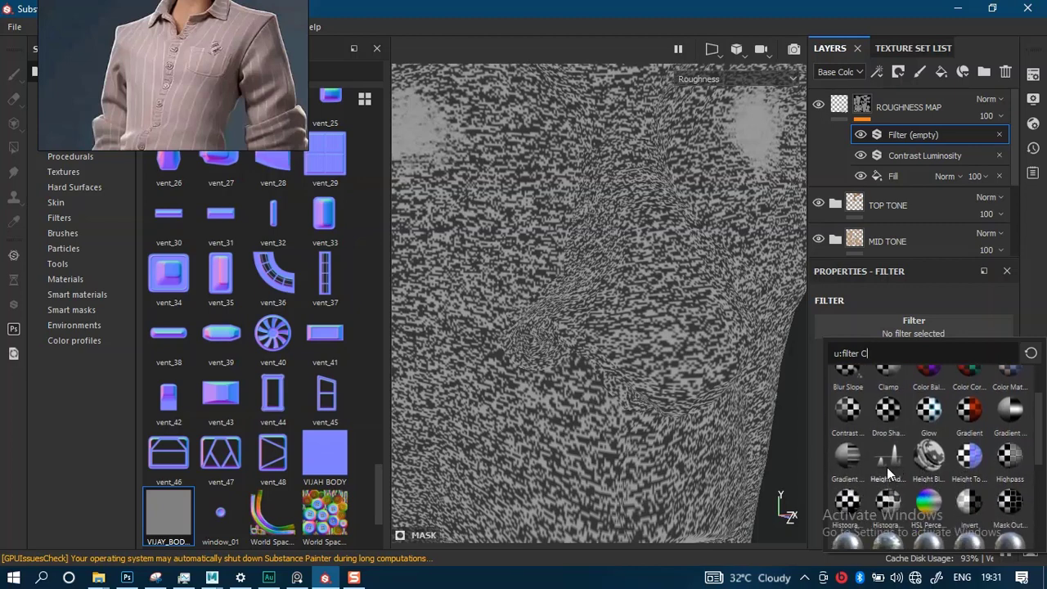
scroll(1037, 458, down, 1)
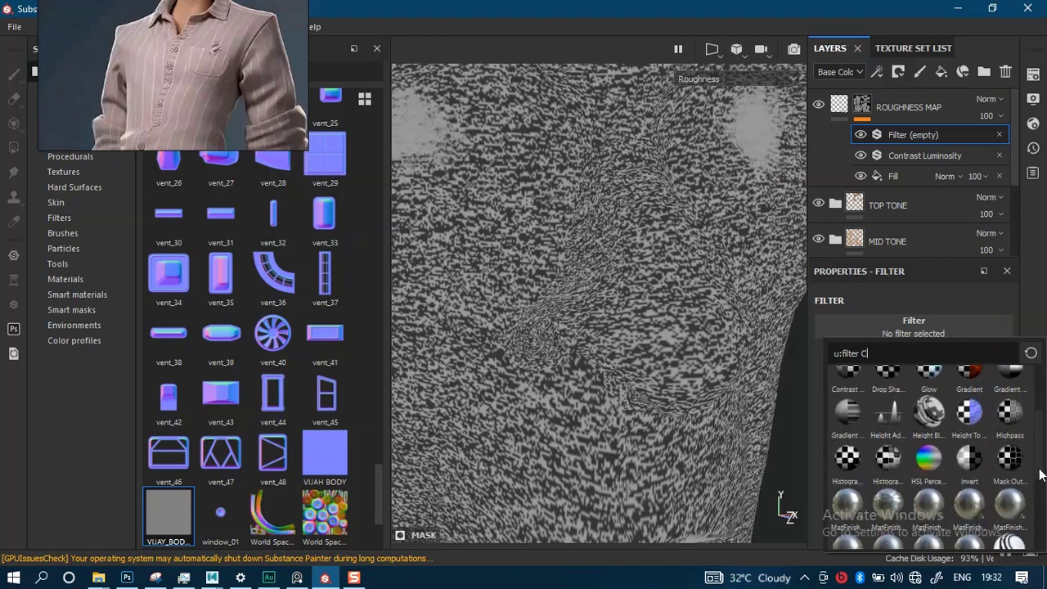
scroll(1039, 483, down, 3)
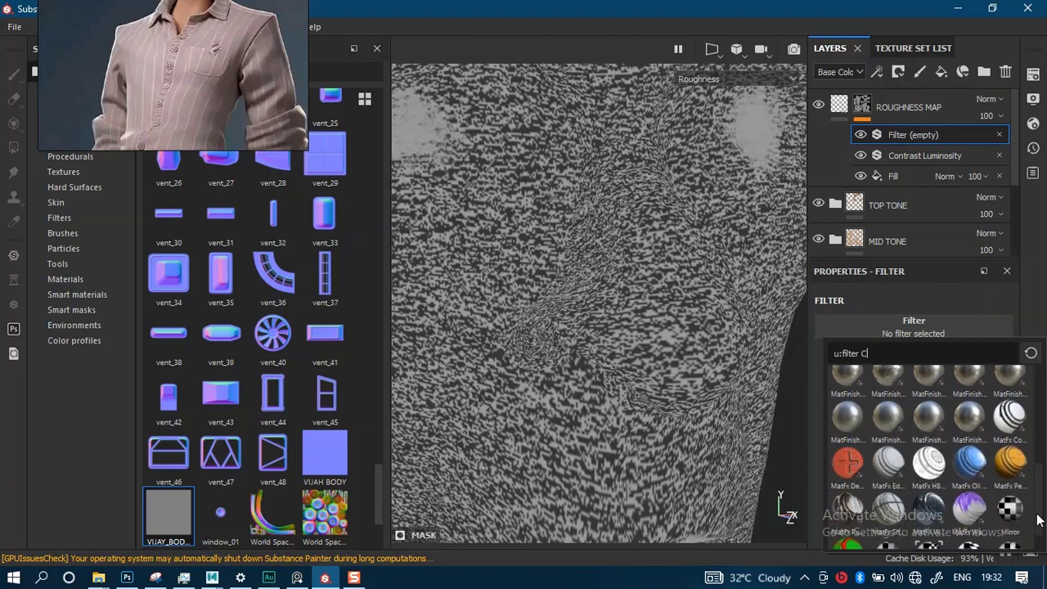
drag(1038, 511, 1035, 451)
click(890, 487)
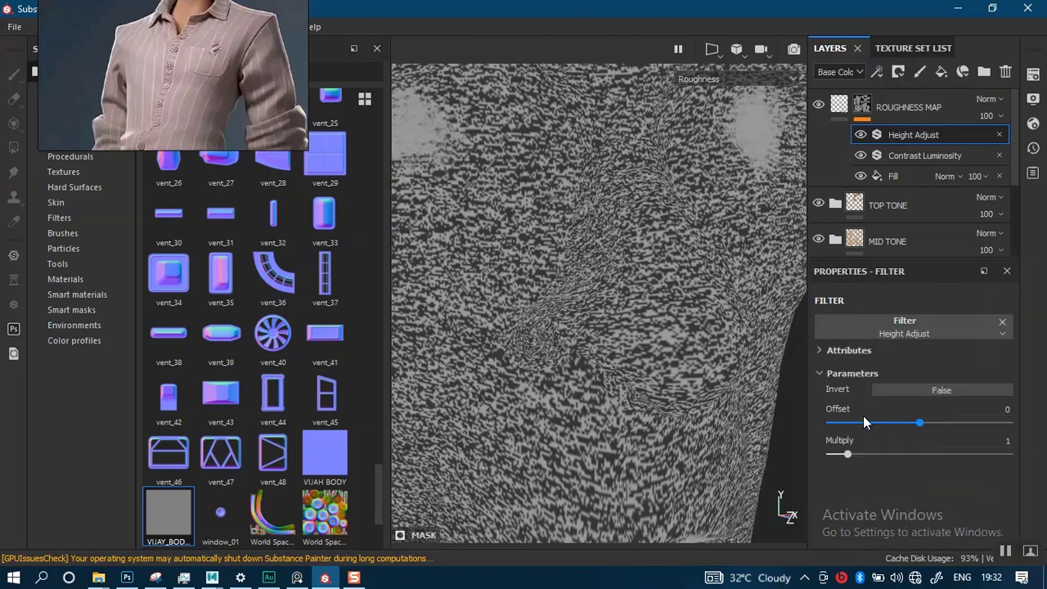
Try the Height Adjust filter with Offset -0.17, Multiply 6.034 and Invert toggled, and remove the filter
drag(929, 422, 906, 427)
drag(848, 455, 938, 456)
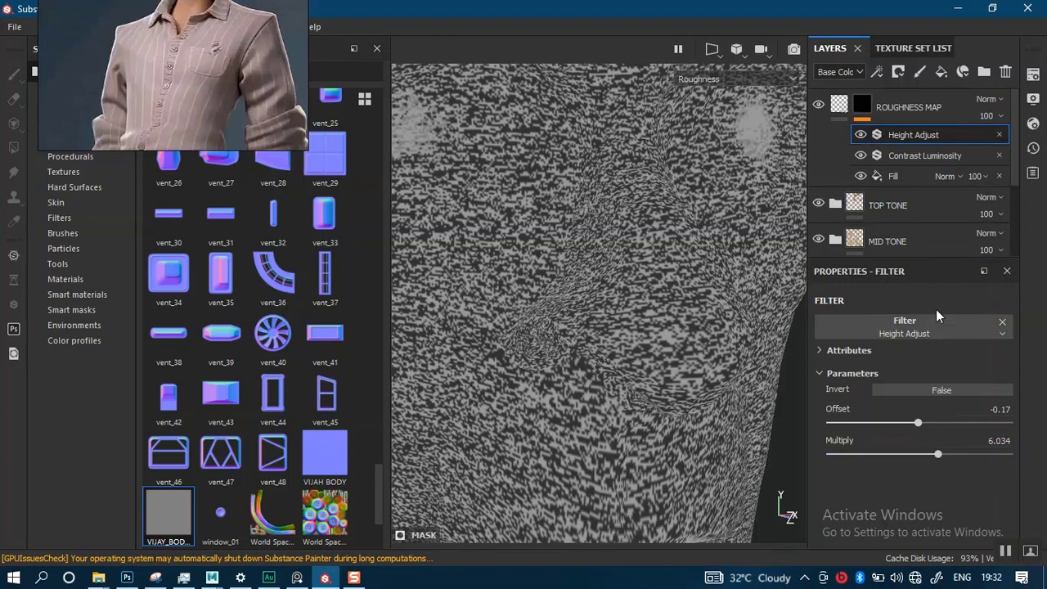
click(938, 392)
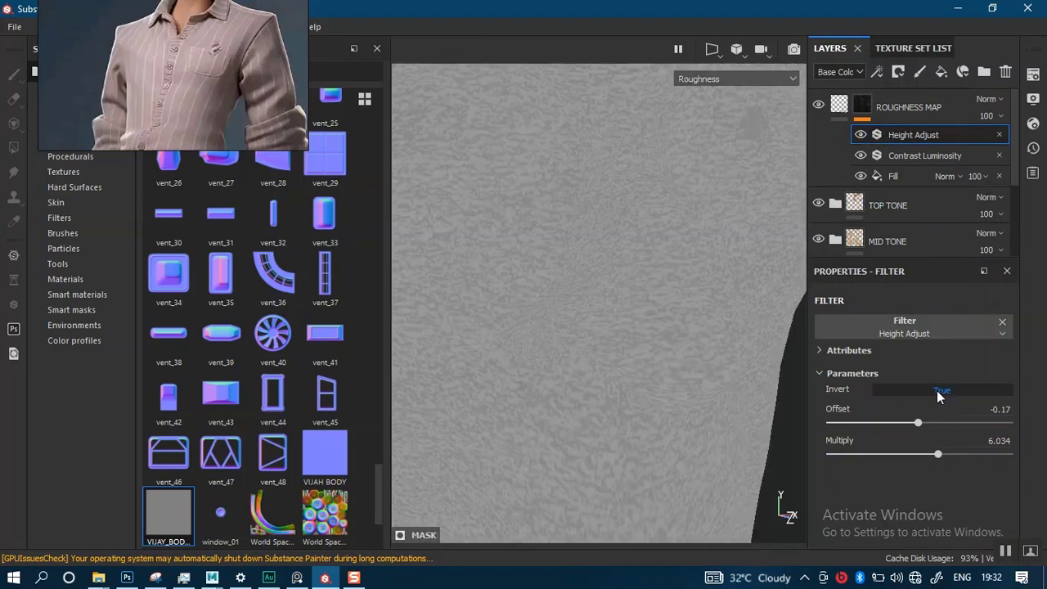
click(939, 392)
click(999, 136)
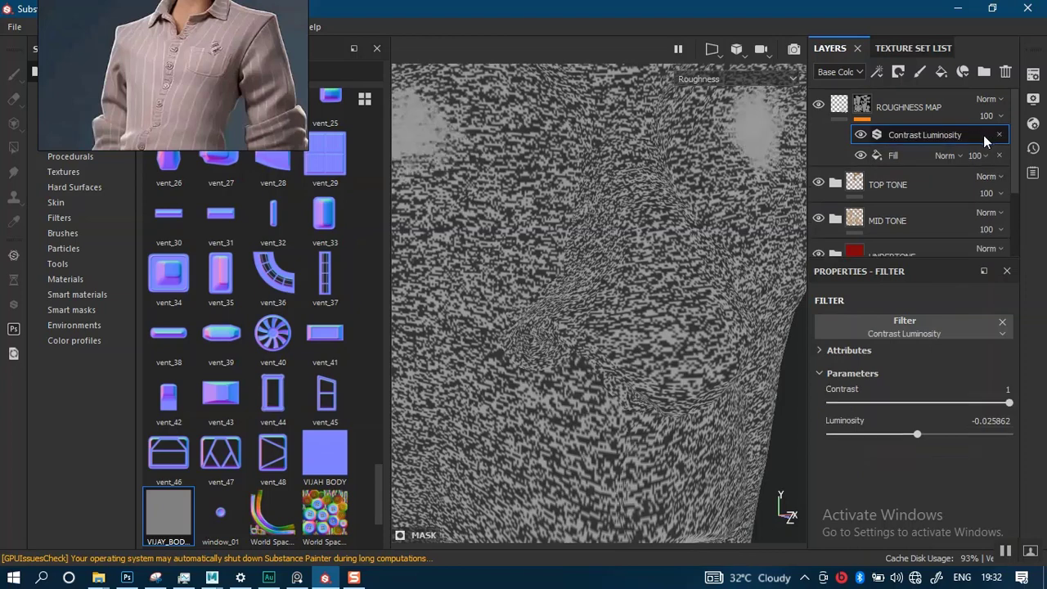
Add a second Contrast Luminosity filter above the first one with Contrast 1 and Luminosity 0.267241
right_click(872, 137)
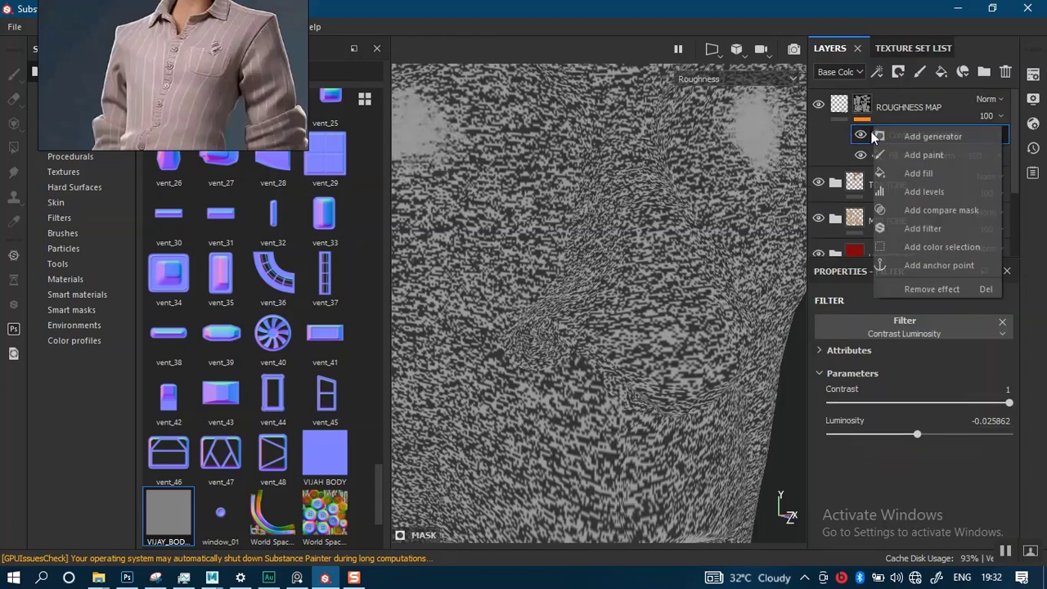
click(910, 229)
click(908, 327)
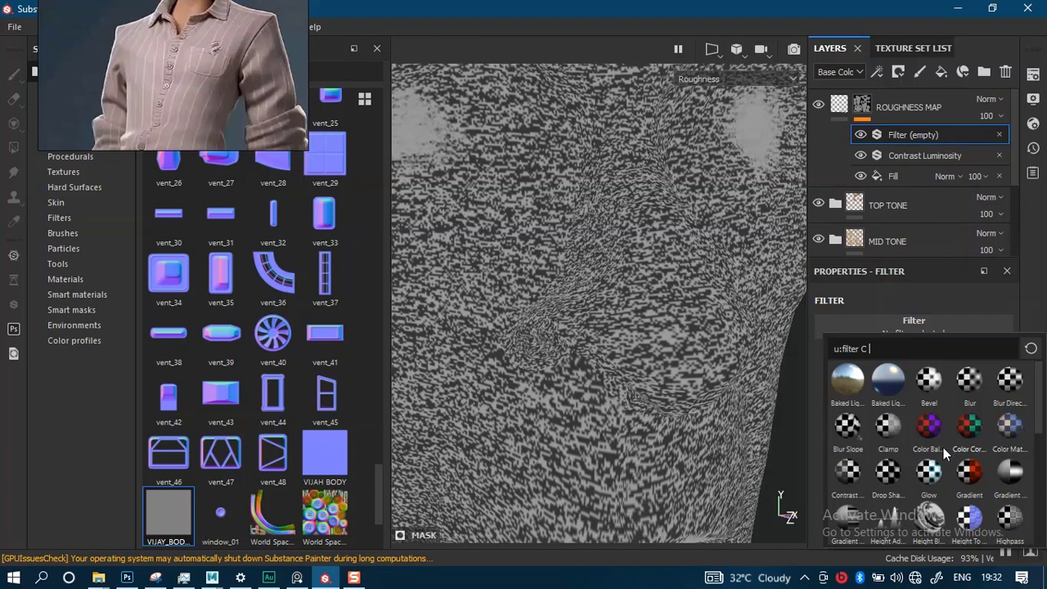
click(847, 473)
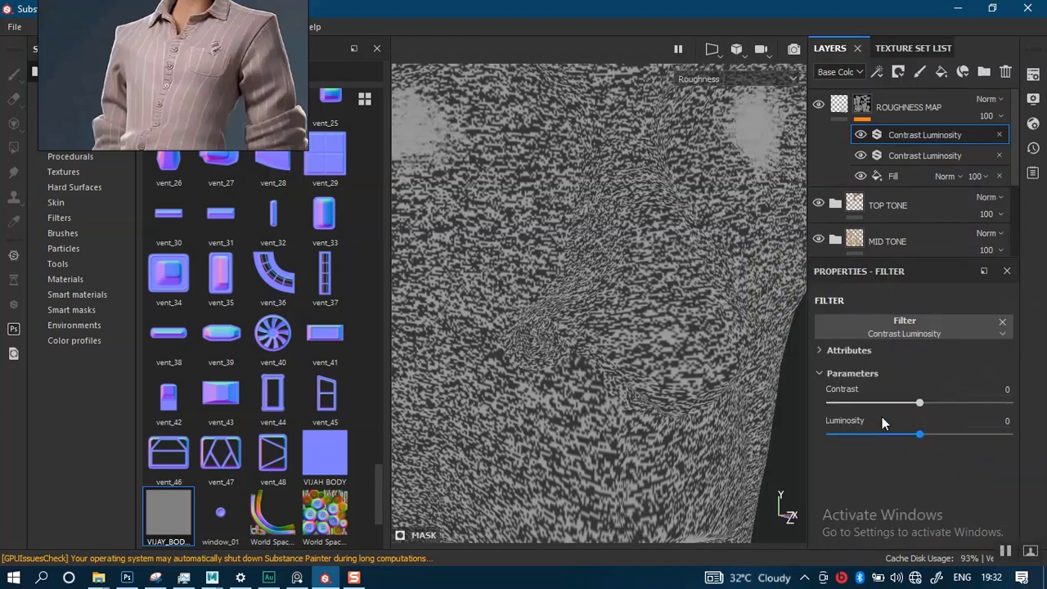
drag(974, 402, 1023, 408)
drag(920, 436, 945, 435)
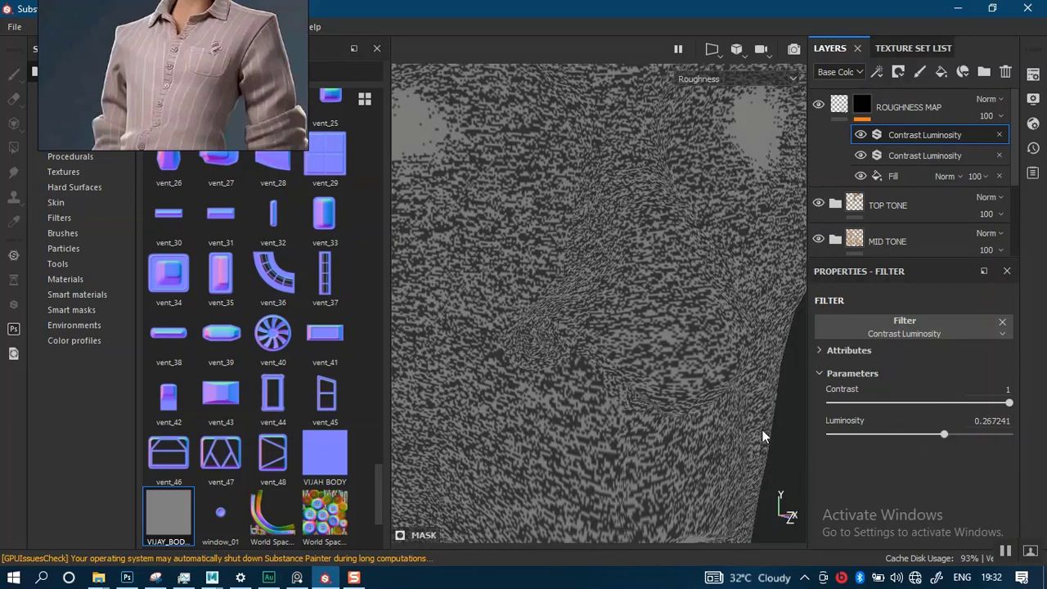
Show the full material in the viewport and examine the skin shine around the nose and mouth
alt+middle_drag(548, 370, 631, 340)
alt+right_drag(631, 341, 607, 214)
alt+middle_drag(606, 311, 594, 185)
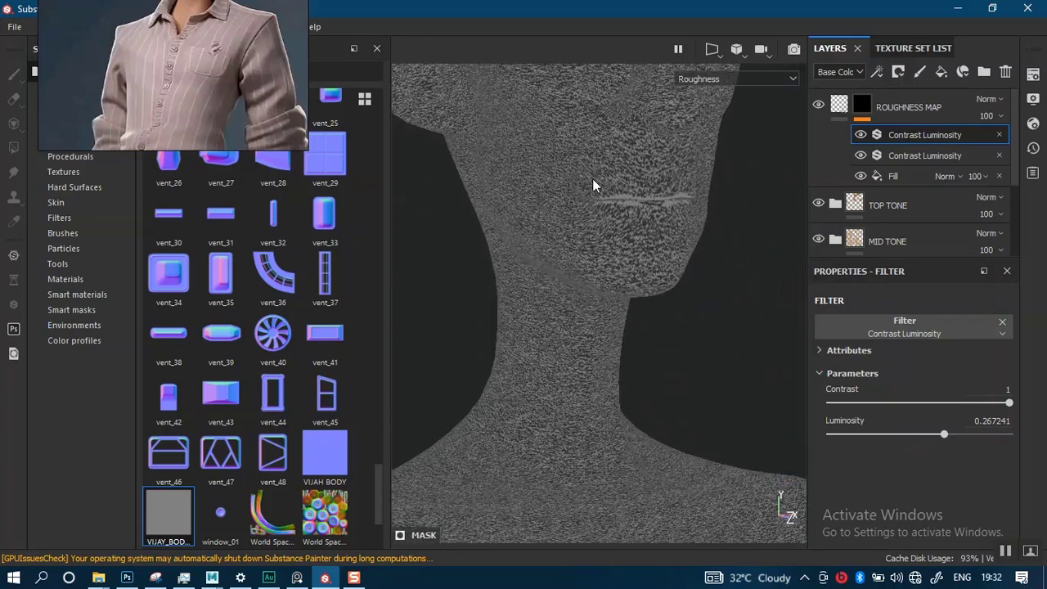
alt+right_drag(609, 237, 596, 446)
key(m)
alt+middle_drag(595, 327, 577, 473)
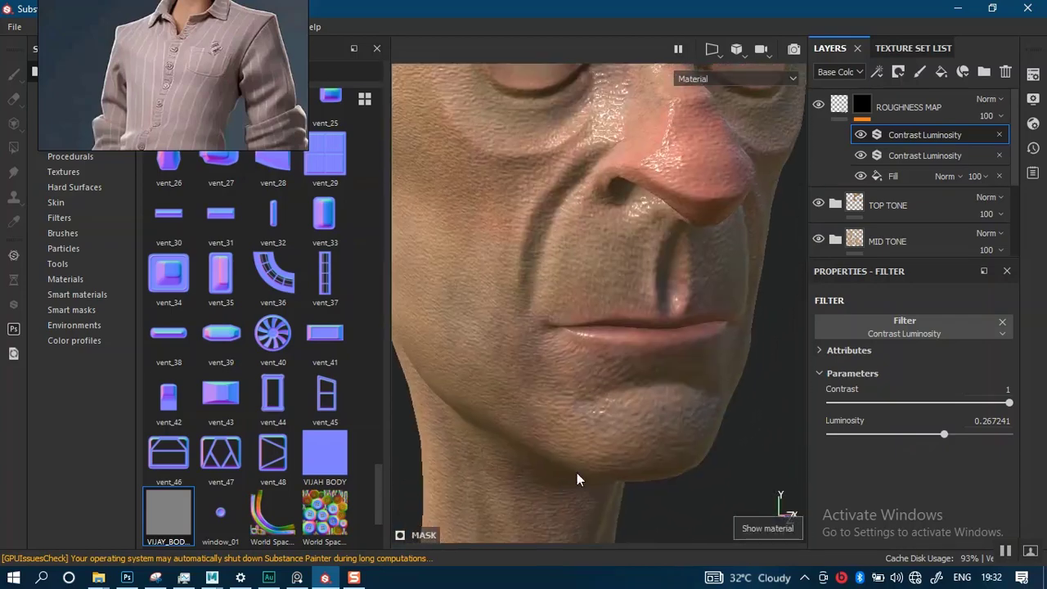
alt+right_drag(597, 258, 604, 345)
alt+middle_drag(605, 345, 608, 481)
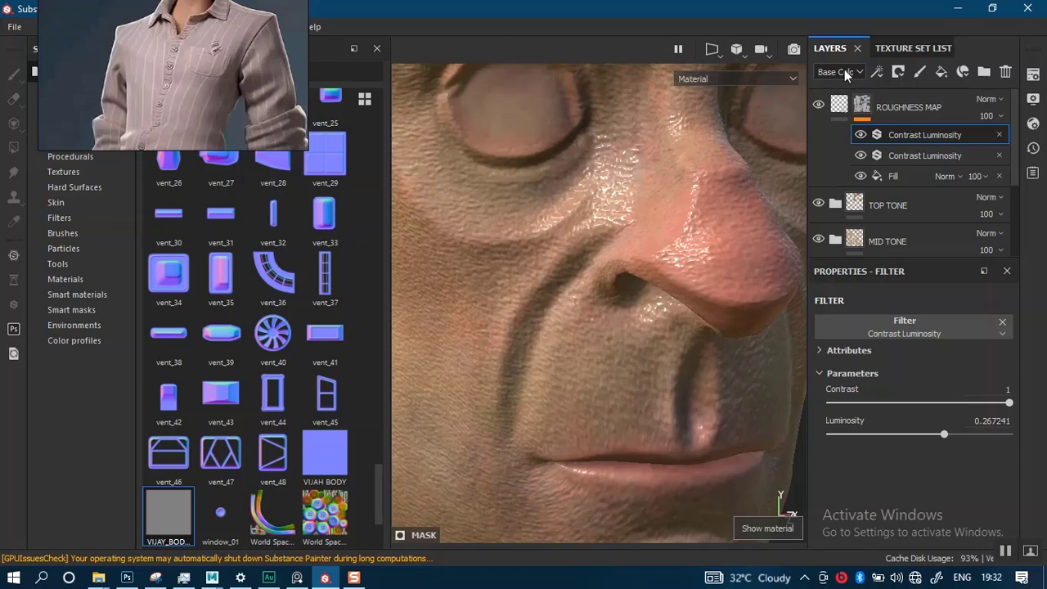
Set the ROUGHNESS MAP fill layer's Roughness to 0.4135
click(840, 105)
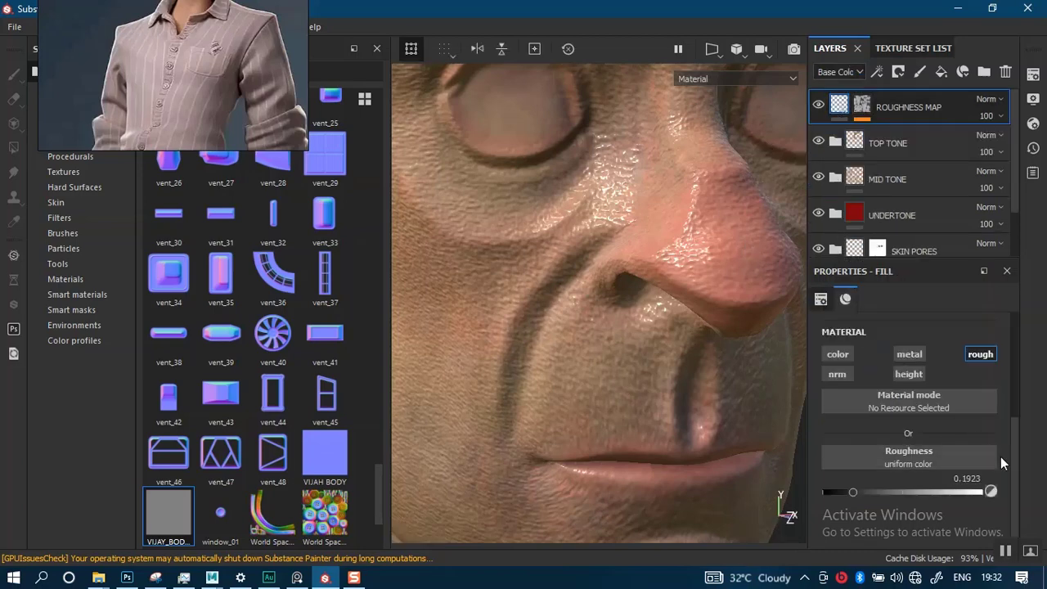
scroll(1006, 461, down, 1)
drag(865, 483, 889, 485)
Inspect the skin shine on the eyes, nose and forehead from several angles
scroll(620, 152, down, 8)
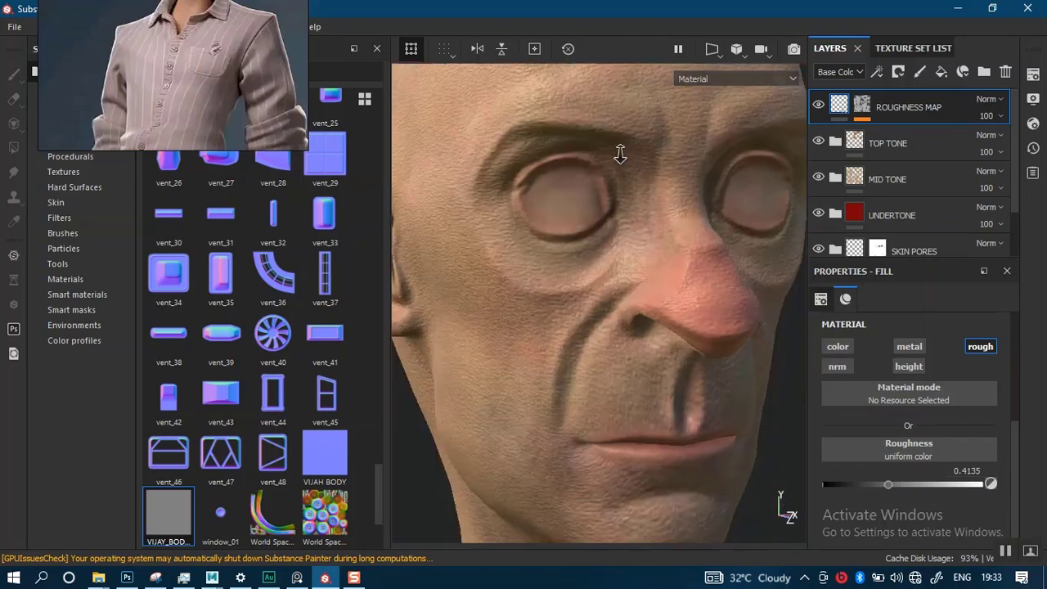
alt+drag(620, 133, 664, 337)
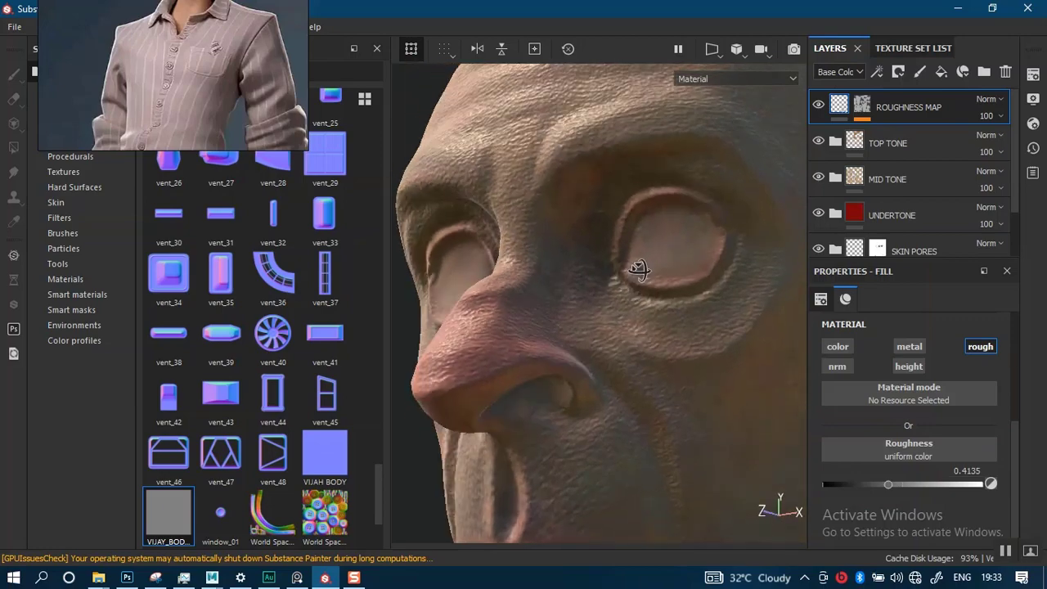
scroll(672, 338, down, 4)
scroll(677, 338, up, 2)
scroll(664, 336, up, 2)
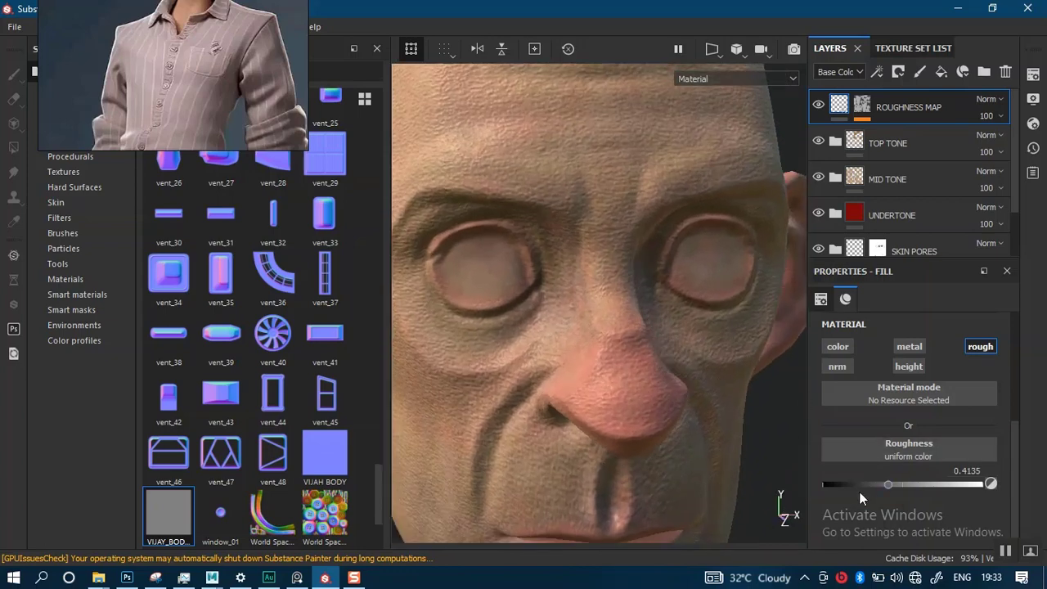
alt+drag(595, 324, 618, 310)
alt+right_drag(618, 309, 647, 305)
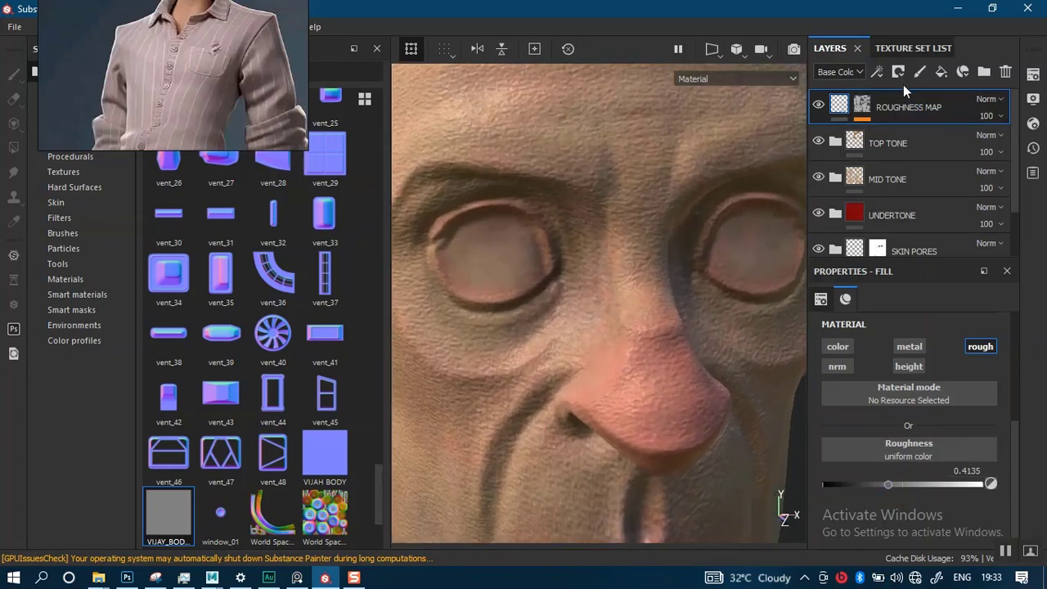
Duplicate the ROUGHNESS MAP layer and replace the copy's mask with a black mask
key(ctrl+d)
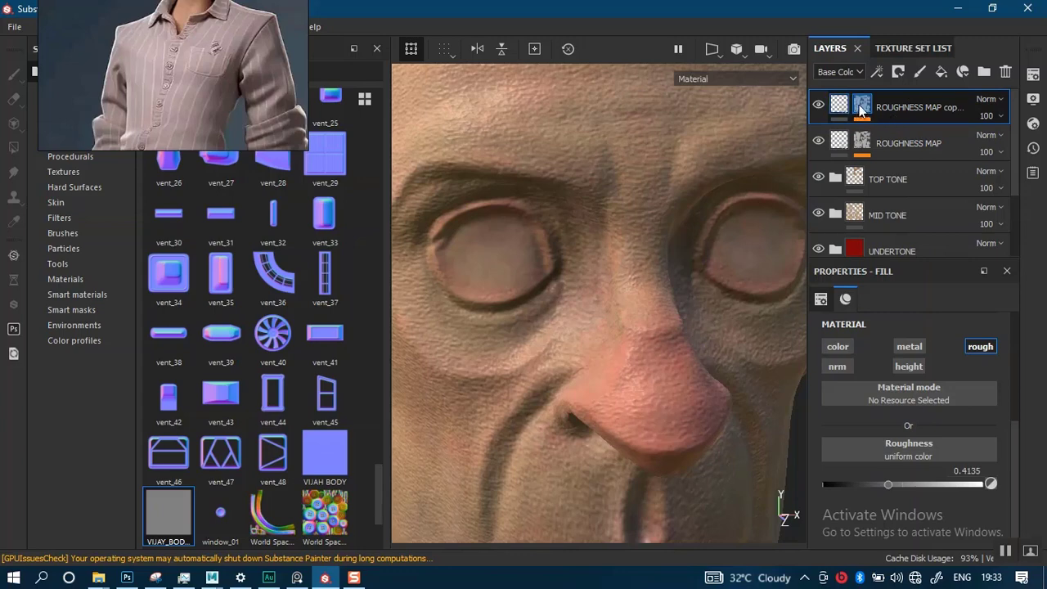
right_click(862, 108)
click(876, 123)
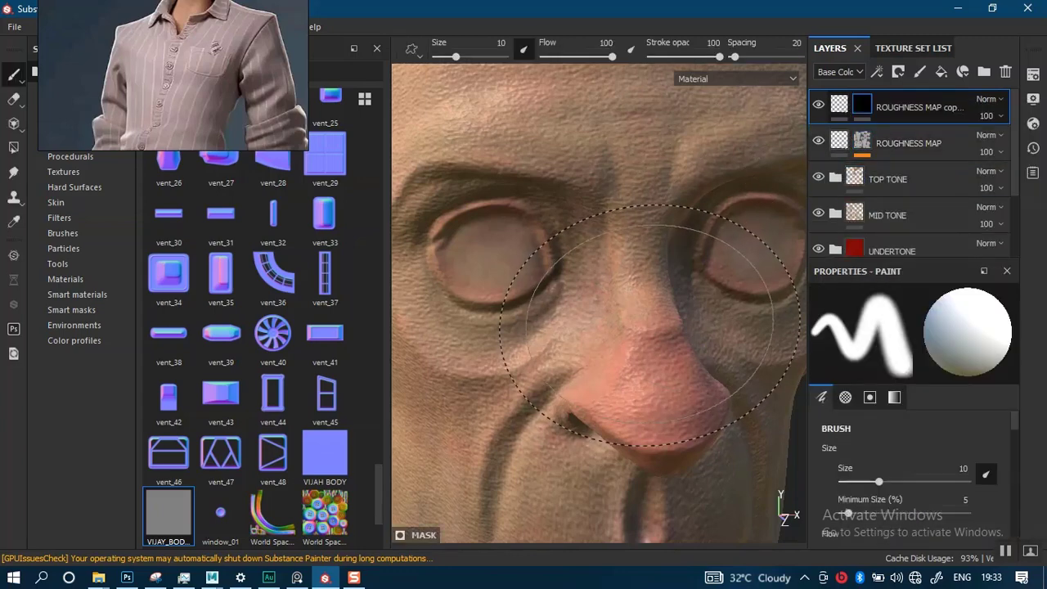
click(1005, 552)
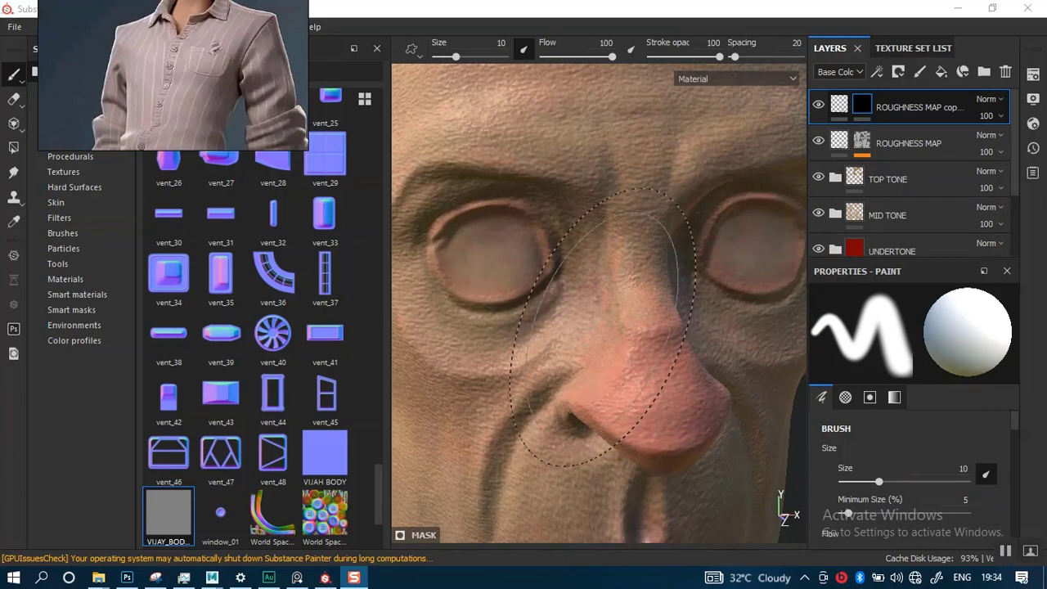
mouse_move(596, 321)
alt+right_down()
mouse_move(588, 347)
mouse_move(594, 330)
alt+right_up()
mouse_move(594, 330)
alt+mouse_down()
mouse_move(594, 303)
mouse_move(605, 319)
alt+mouse_up()
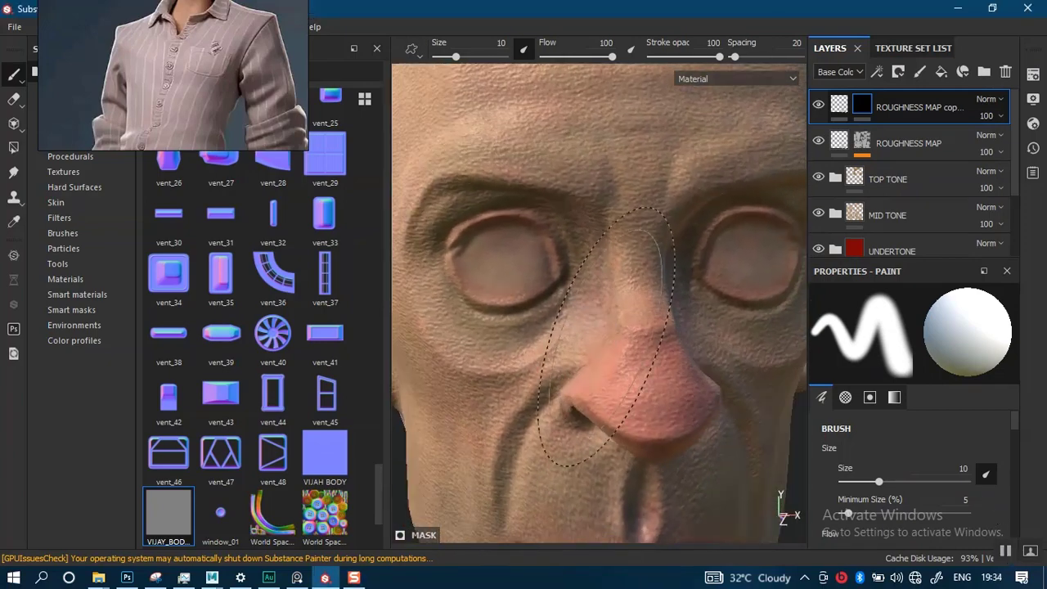
alt+middle_drag(607, 310, 597, 346)
right_click(636, 338)
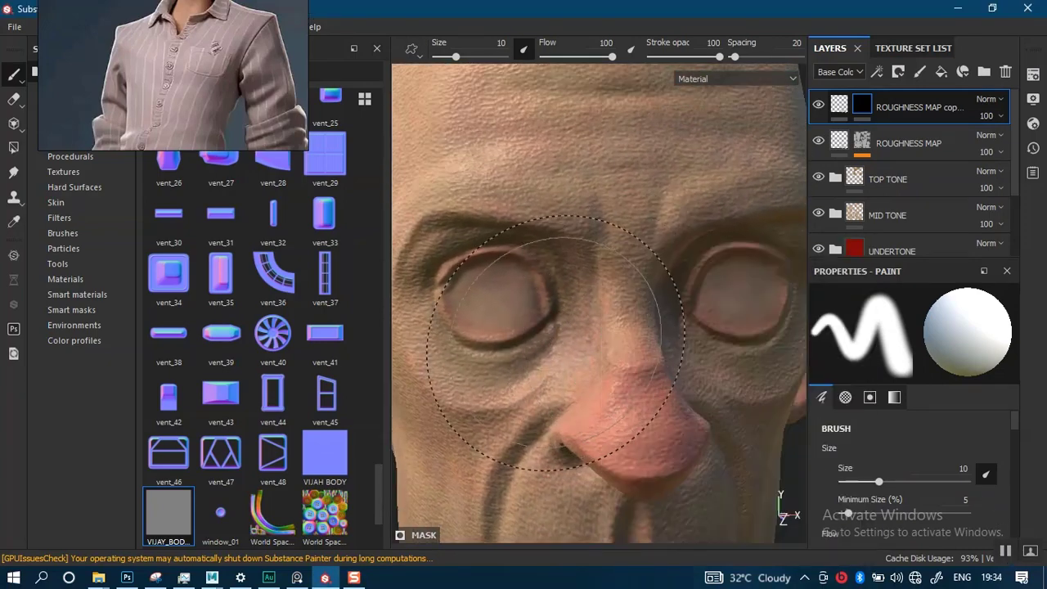
mouse_move(575, 348)
alt+right_down()
mouse_move(579, 364)
mouse_move(578, 344)
alt+right_up()
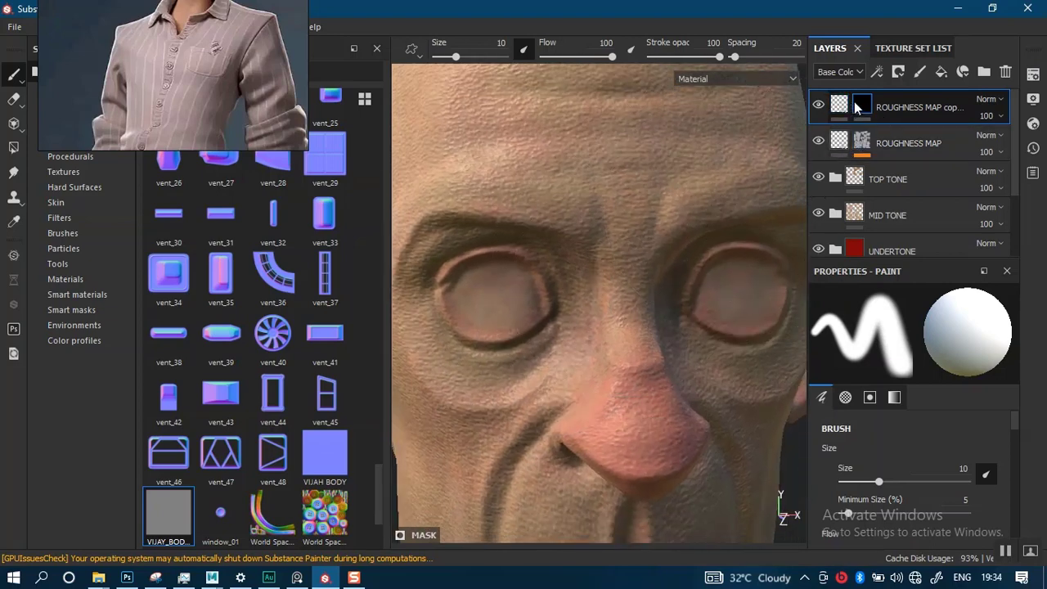
Add a fill to the ROUGHNESS MAP copy's black mask and assign it the Gaussian Spots 2 texture
click(841, 108)
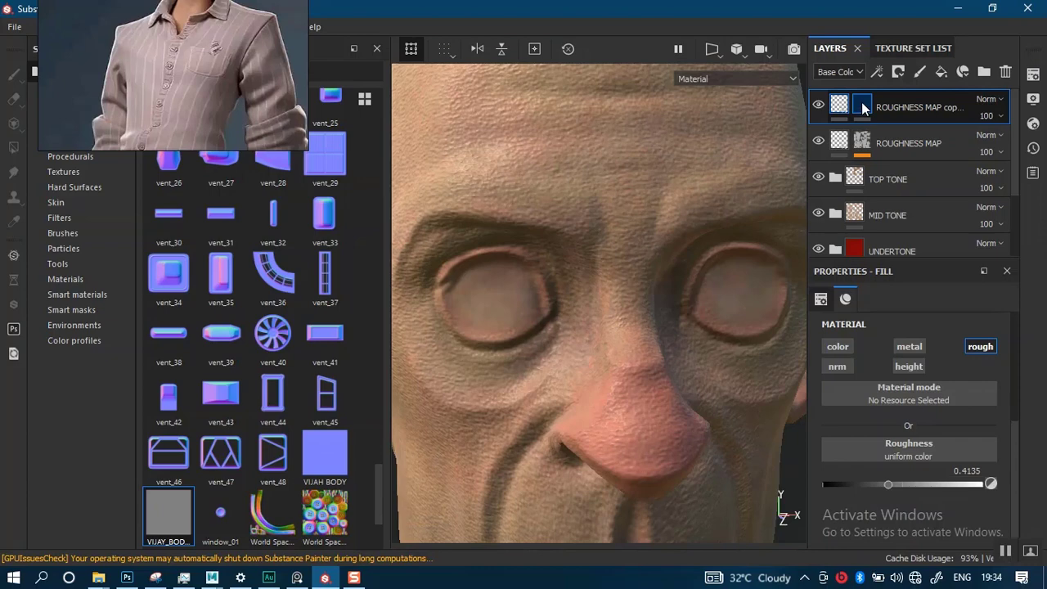
click(861, 105)
right_click(865, 101)
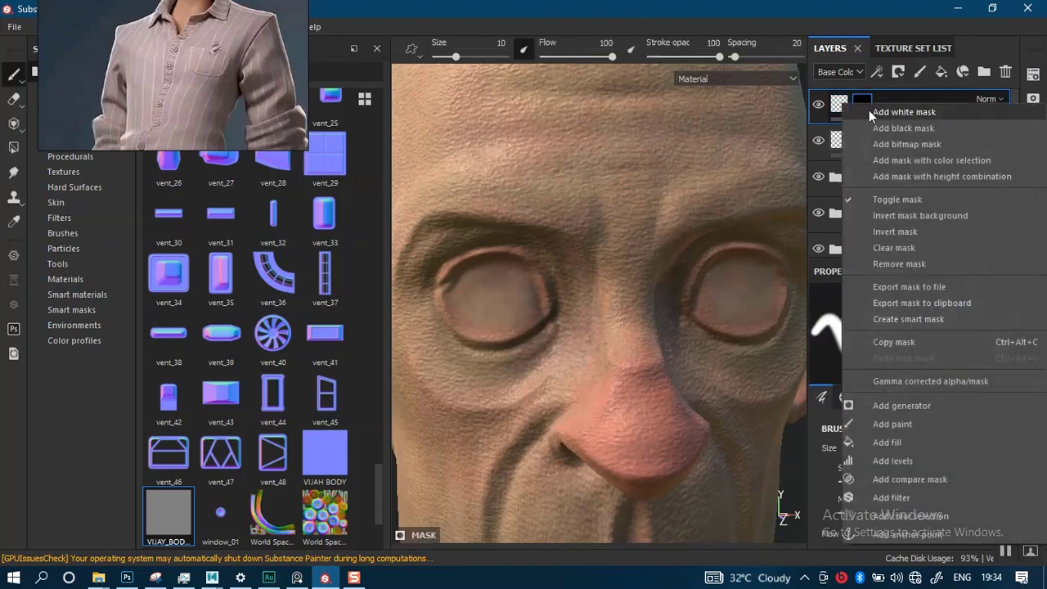
click(890, 442)
click(901, 353)
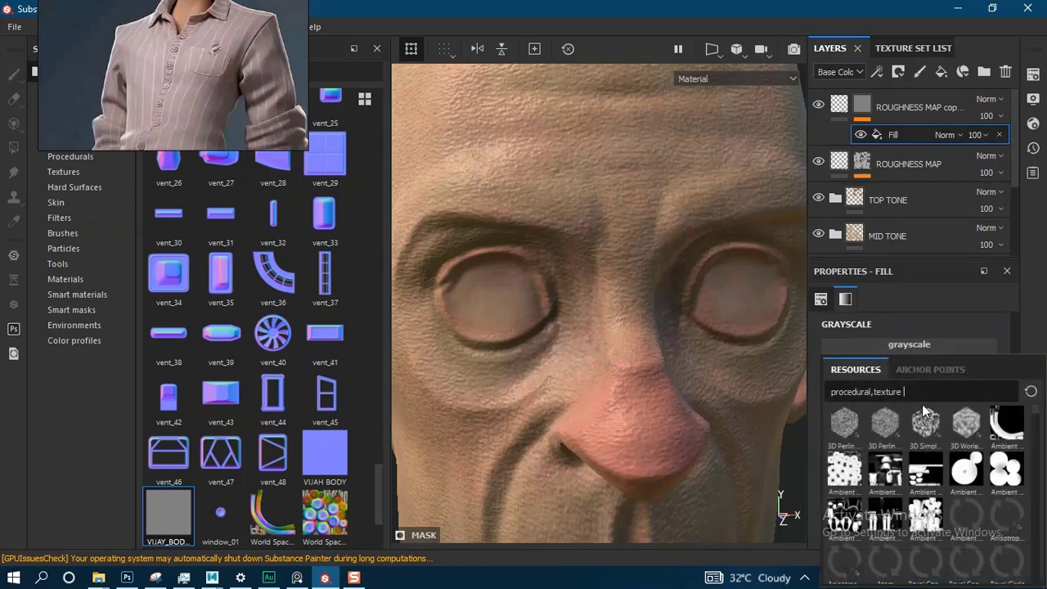
text(SPOT)
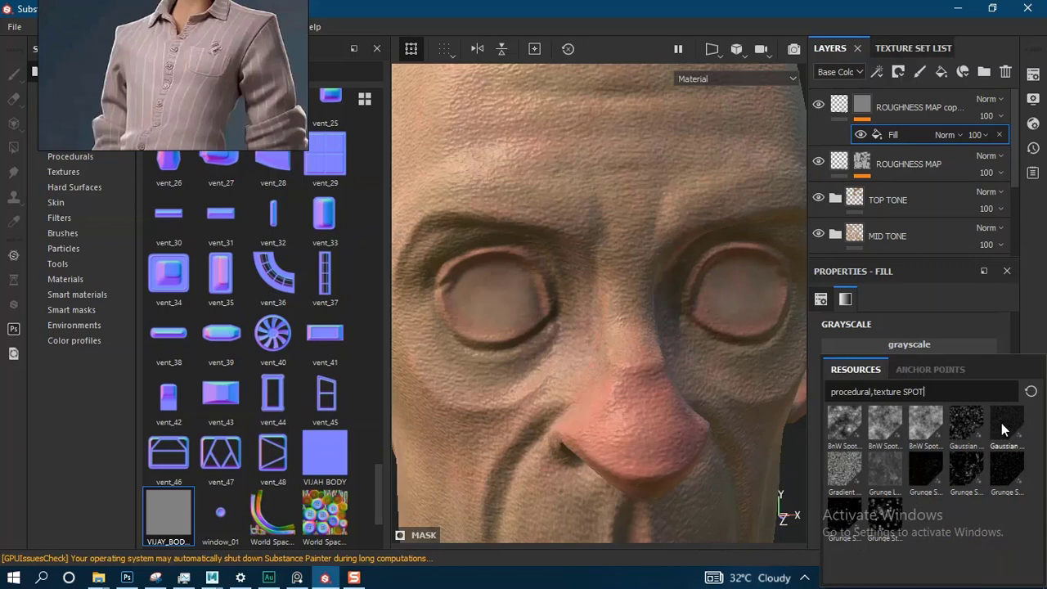
mouse_move(1004, 430)
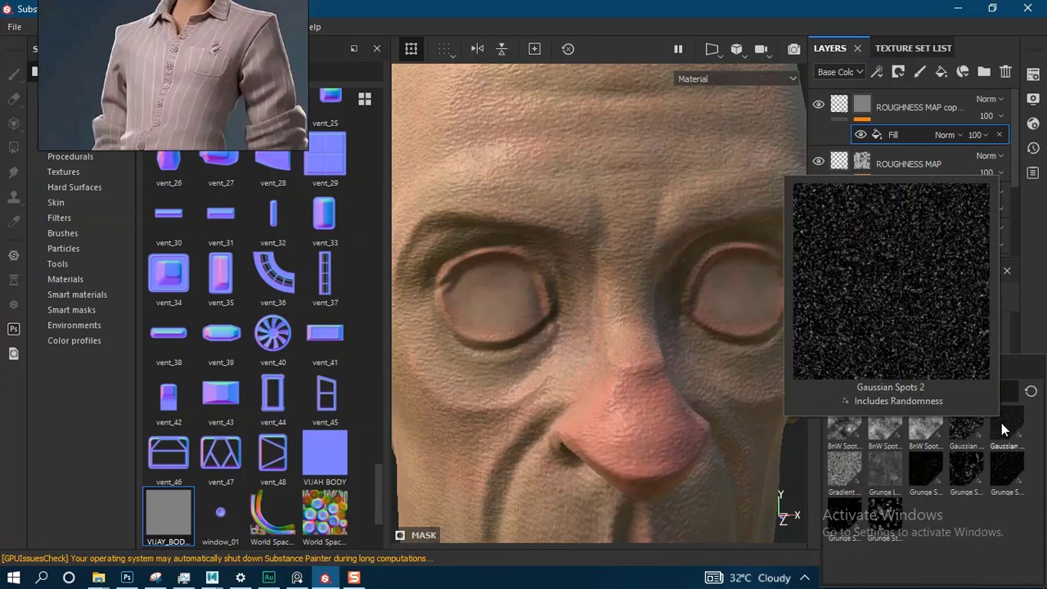
click(1009, 431)
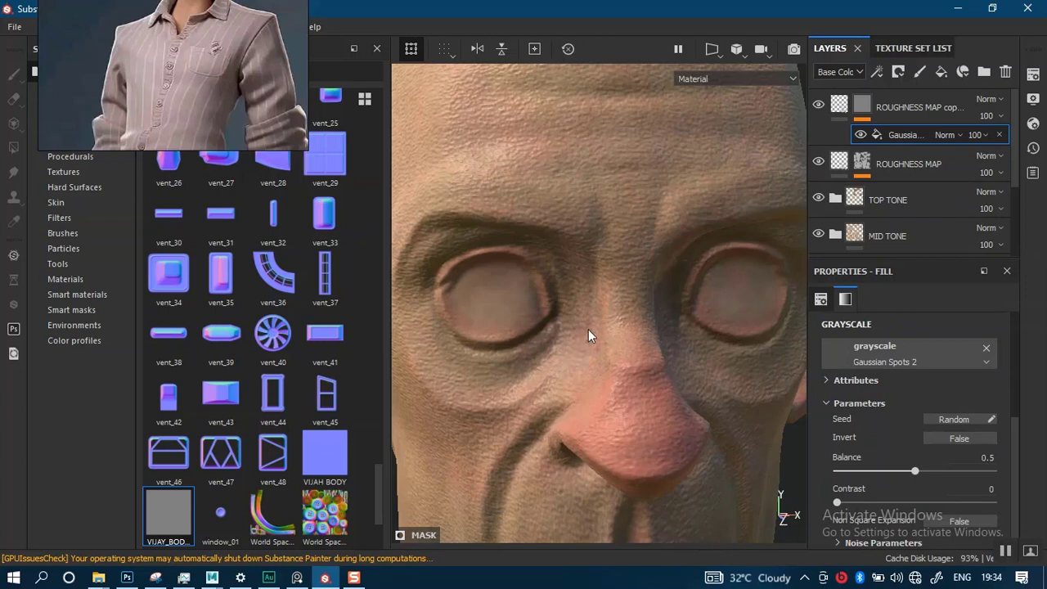
Hide the original ROUGHNESS MAP layer and display the Roughness channel on the head
alt+right_drag(588, 329, 720, 292)
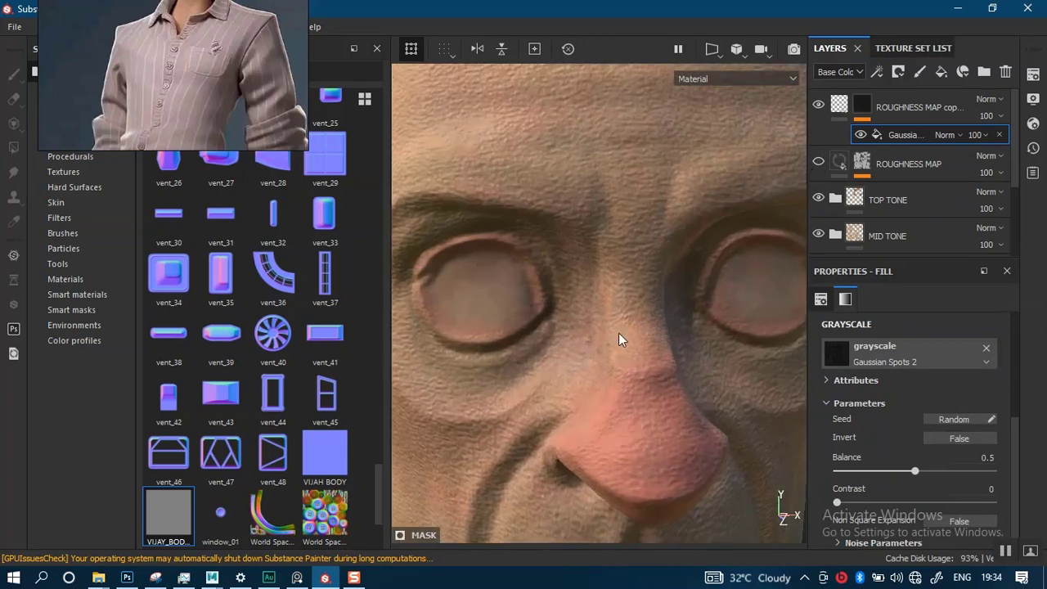
key(c)
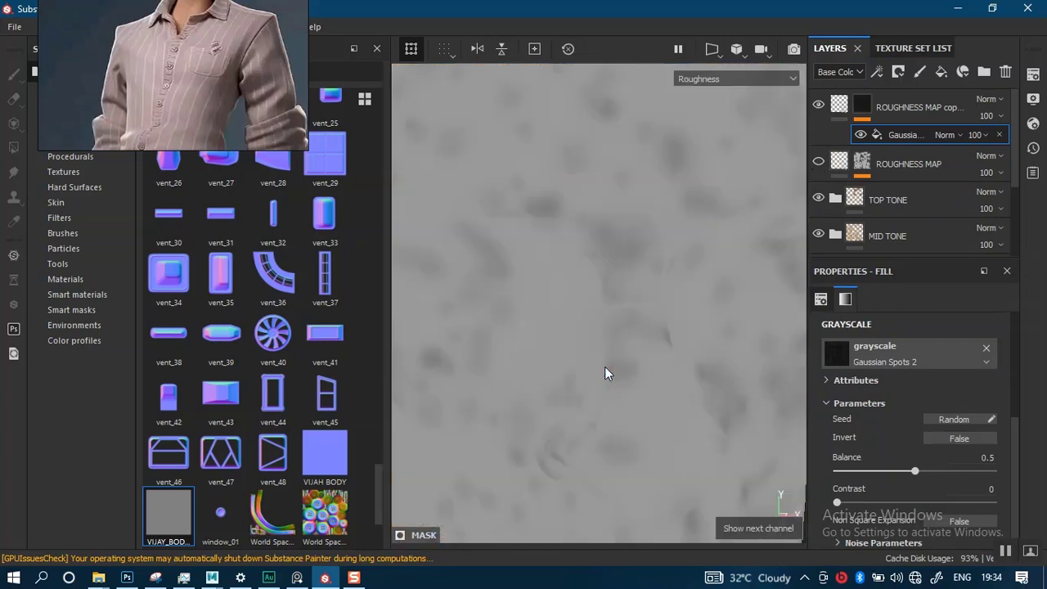
scroll(640, 374, down, 5)
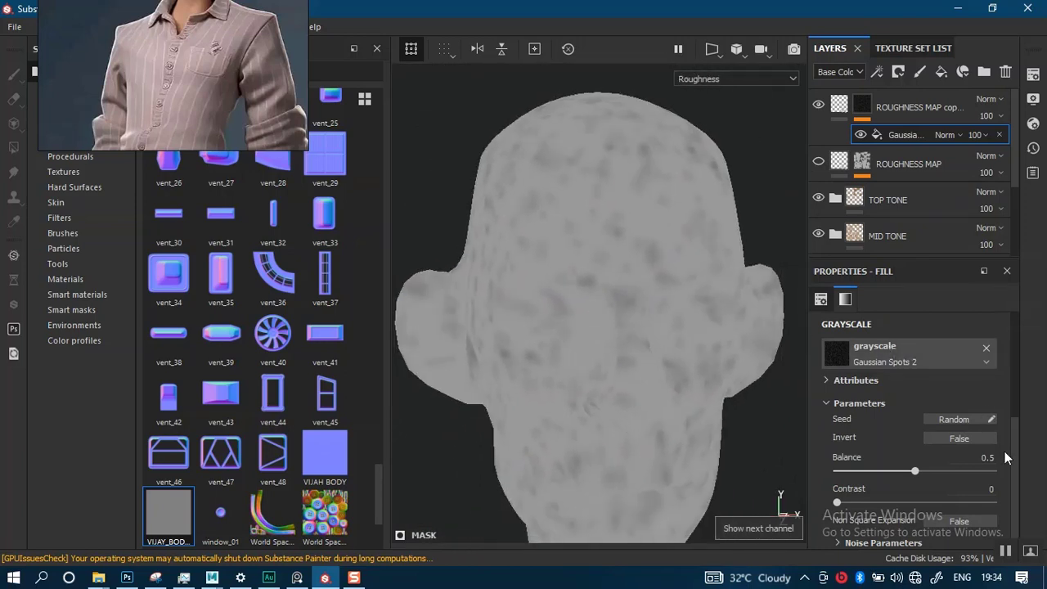
Set the Gaussian Spots 2 fill to Tri-planar projection with a UV scale of 13.89
scroll(1014, 422, up, 1)
scroll(1013, 416, up, 3)
click(935, 351)
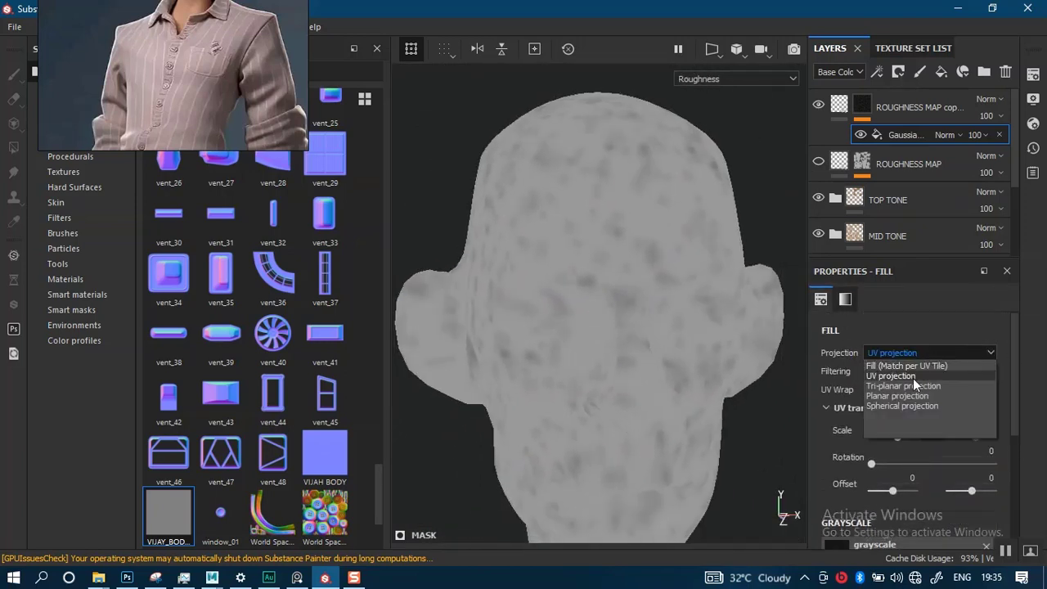
click(906, 386)
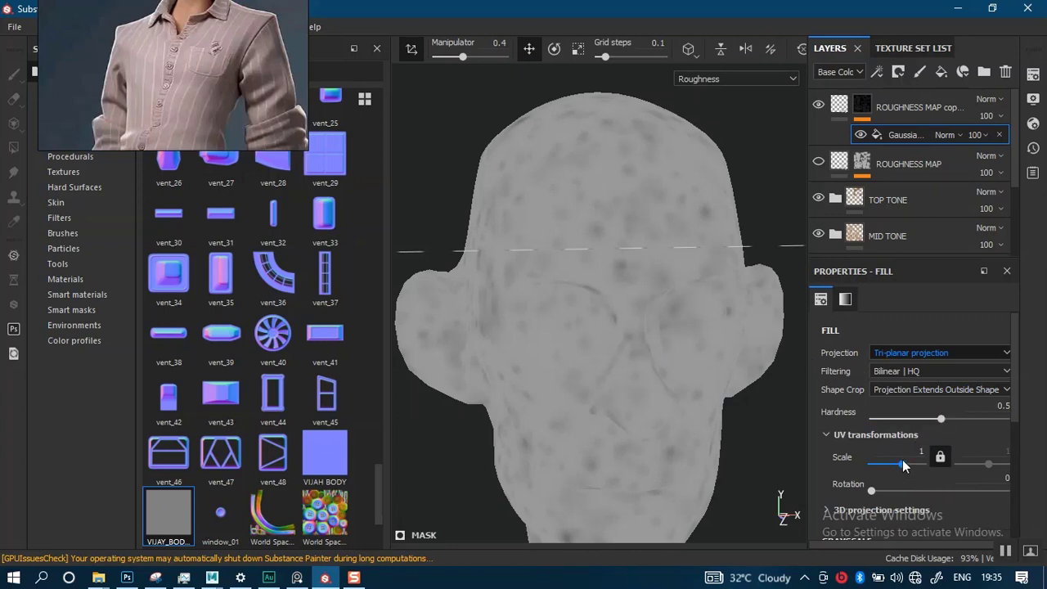
drag(904, 465, 910, 464)
scroll(663, 514, up, 3)
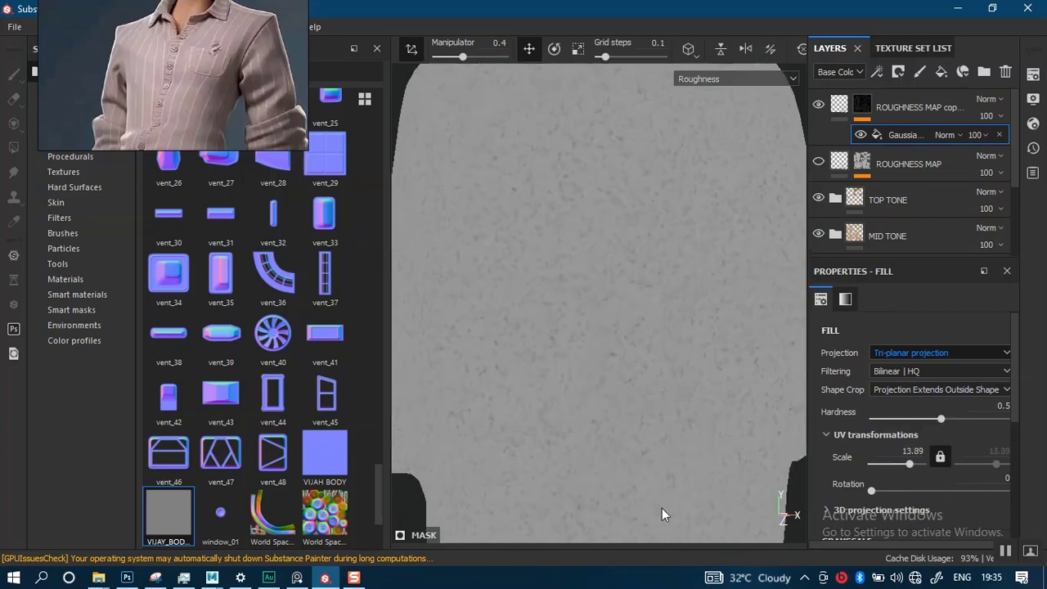
scroll(662, 514, up, 2)
scroll(1009, 470, down, 2)
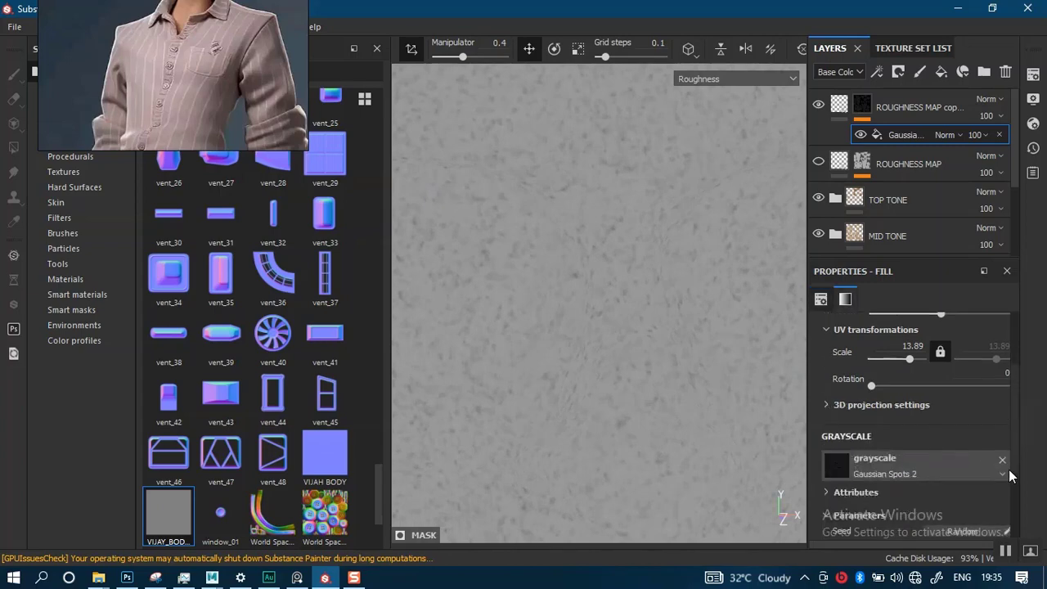
Set the Gaussian Spots 2 noise scale to 3 and its Balance to 1
scroll(1009, 470, down, 2)
scroll(1009, 459, up, 4)
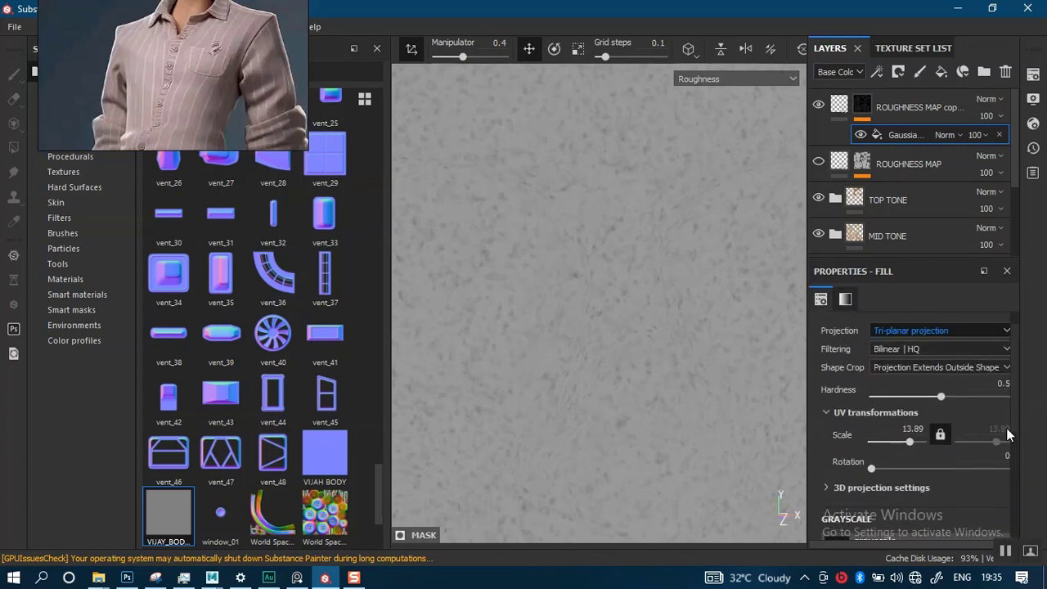
scroll(1009, 441, down, 3)
scroll(1012, 442, up, 3)
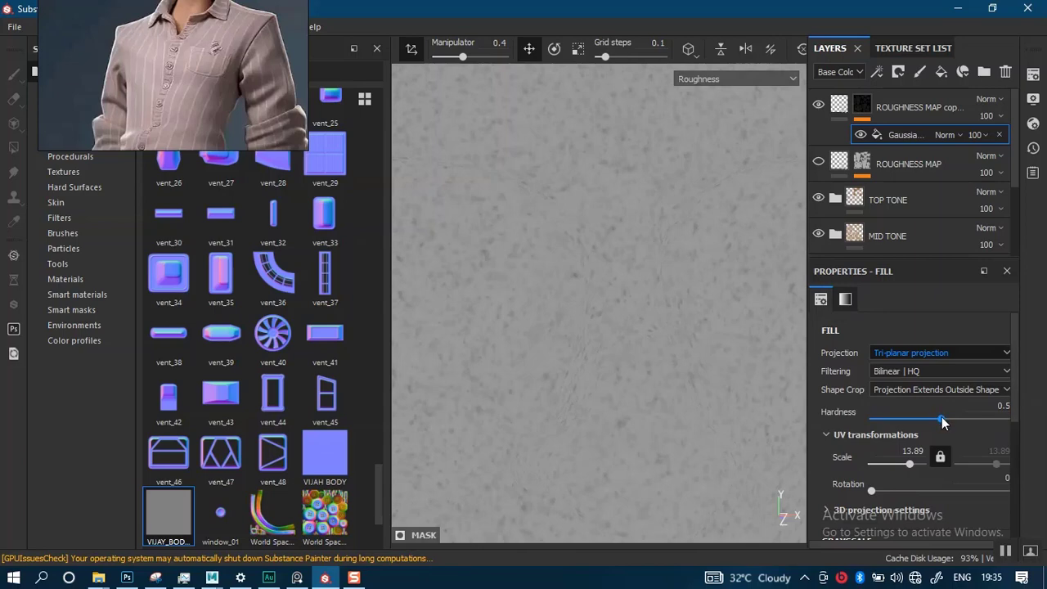
scroll(1012, 422, down, 3)
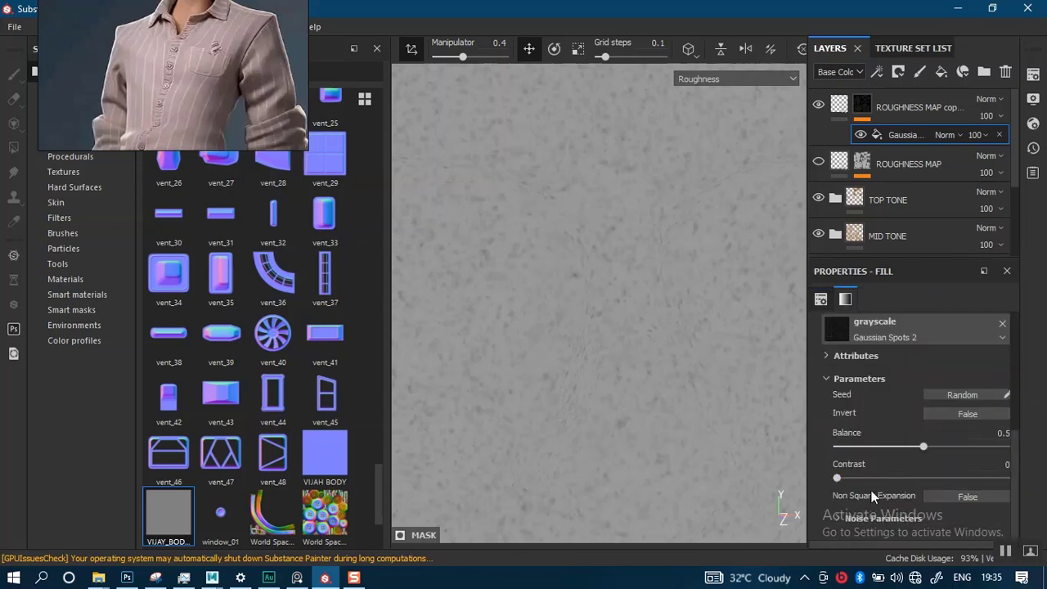
click(842, 522)
scroll(955, 498, down, 2)
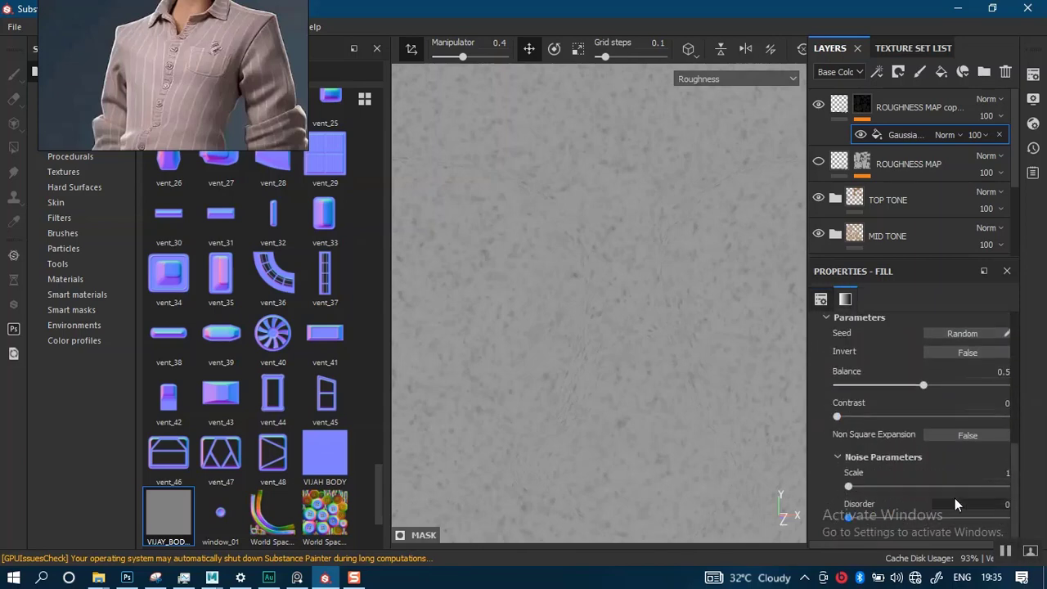
drag(850, 488, 894, 487)
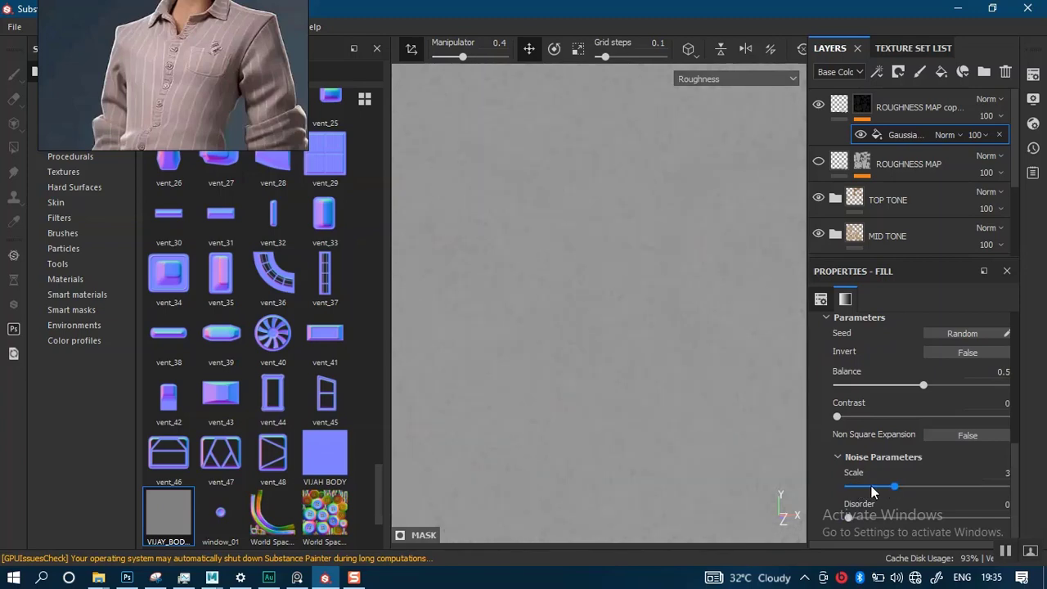
drag(924, 384, 1033, 396)
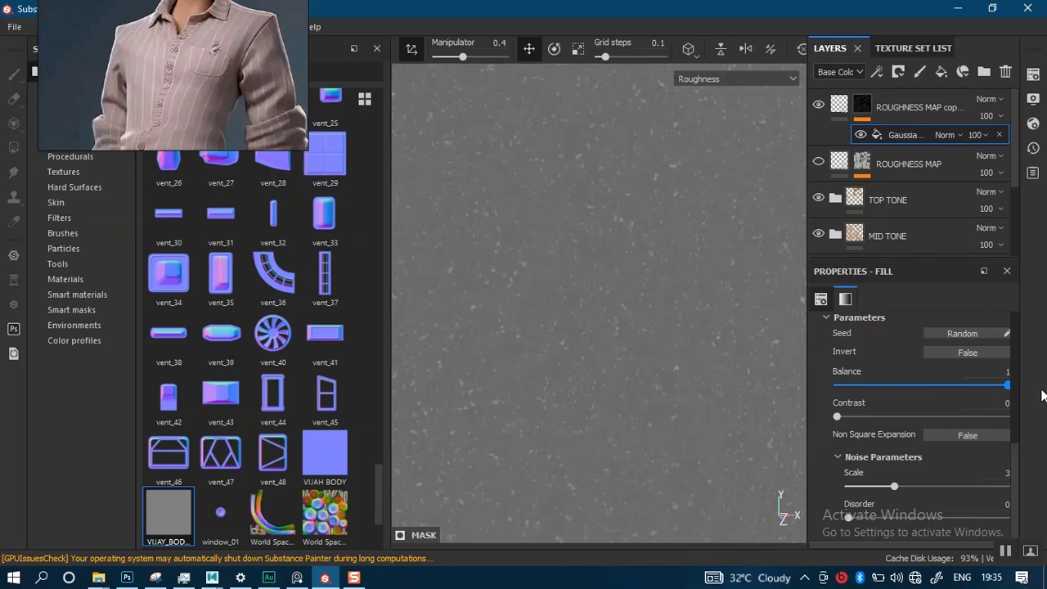
scroll(596, 311, down, 5)
scroll(726, 322, up, 2)
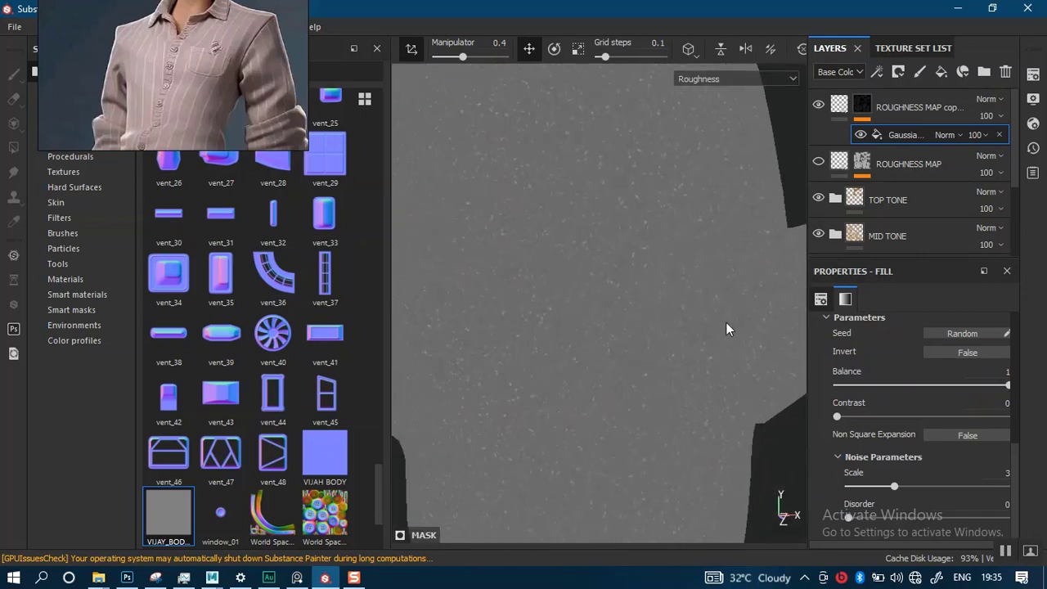
Invert the Gaussian Spots 2 texture, keep Contrast at 0 and set Balance to 0.67
click(964, 358)
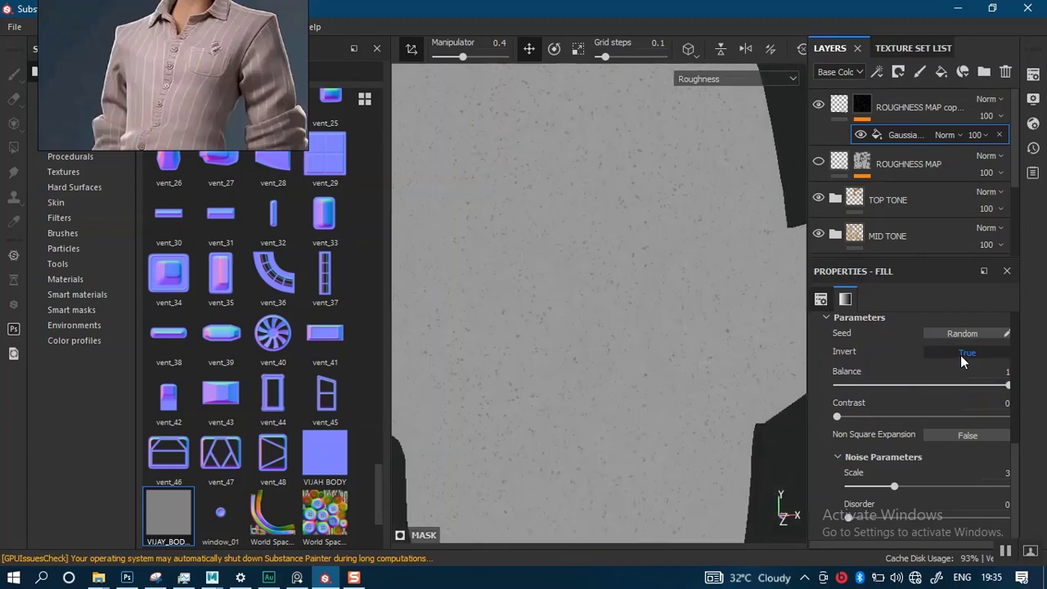
middle_drag(613, 306, 668, 293)
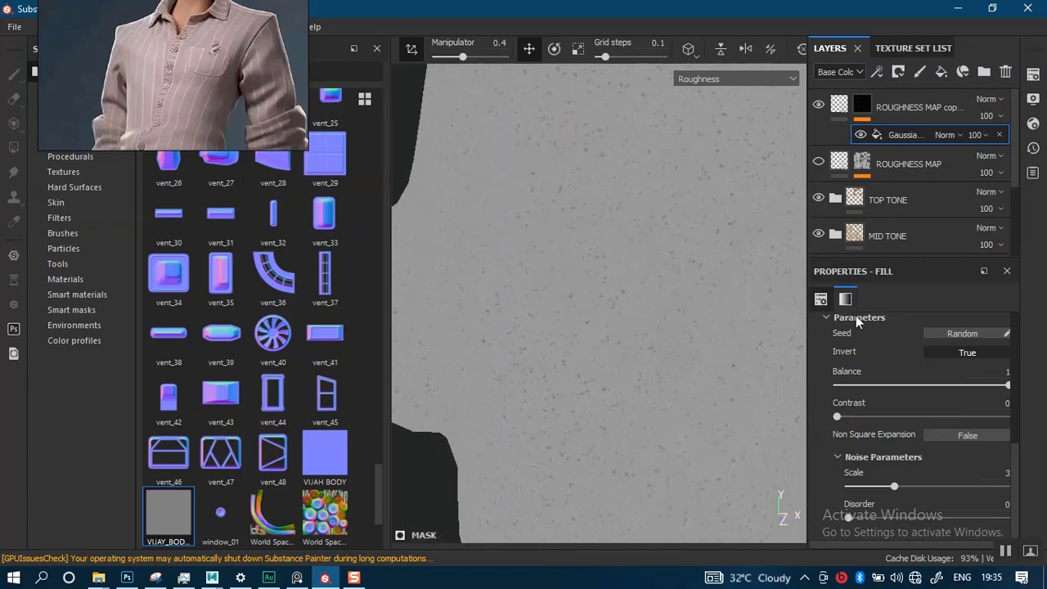
scroll(1017, 416, up, 3)
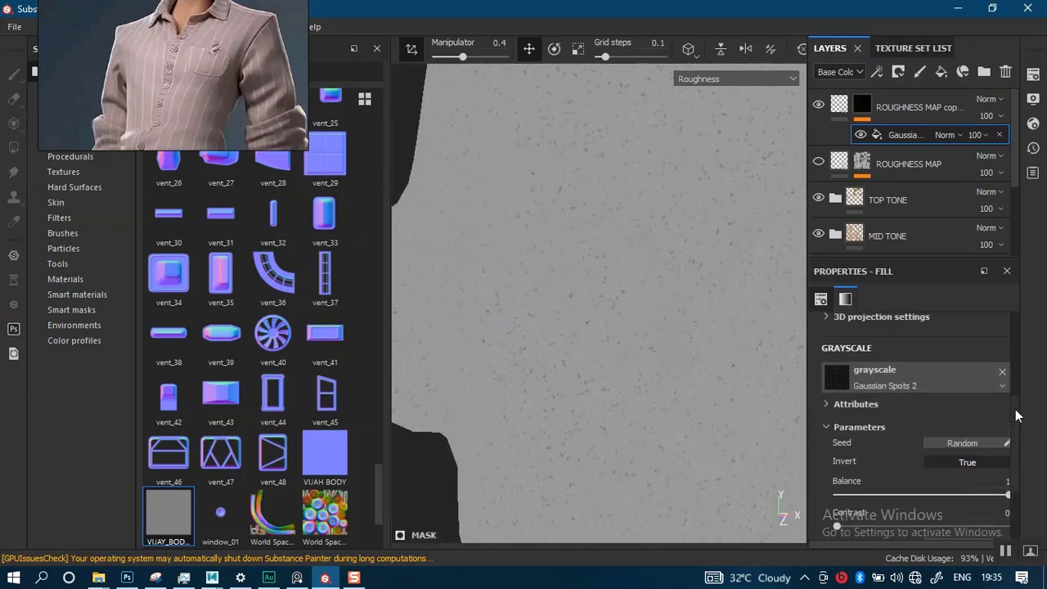
scroll(1017, 416, down, 2)
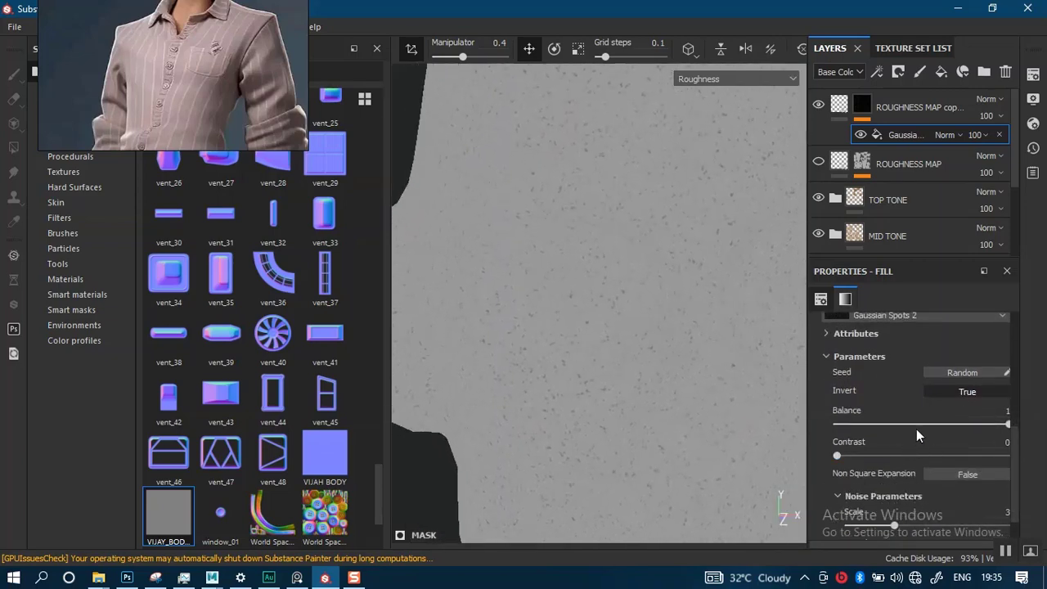
drag(908, 455, 803, 460)
drag(1008, 423, 952, 424)
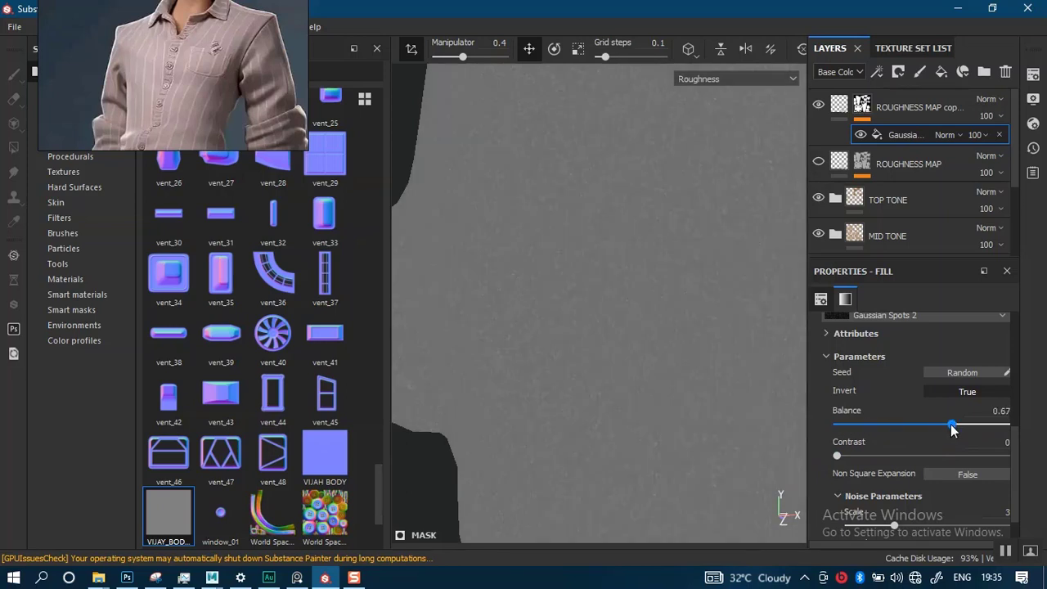
Set the spots fill's UV scale to 1
scroll(950, 409, up, 4)
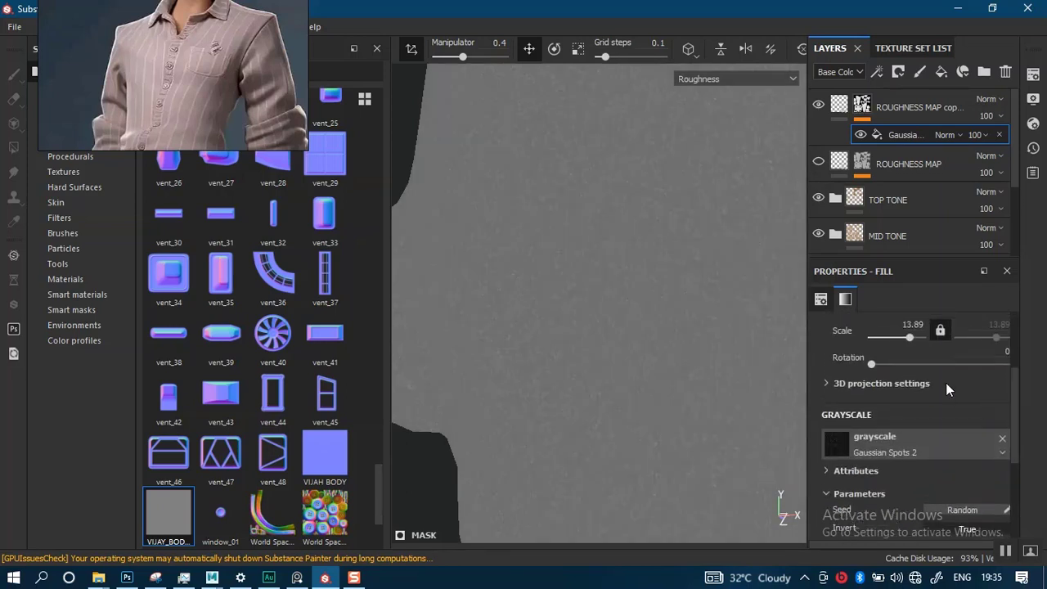
click(913, 326)
text(1)
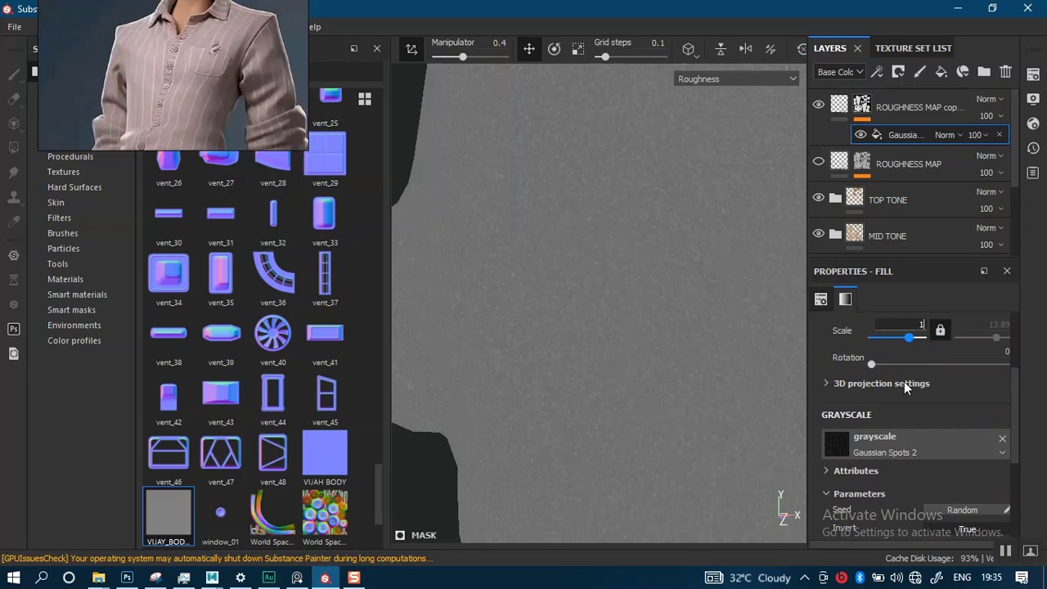
key(Return)
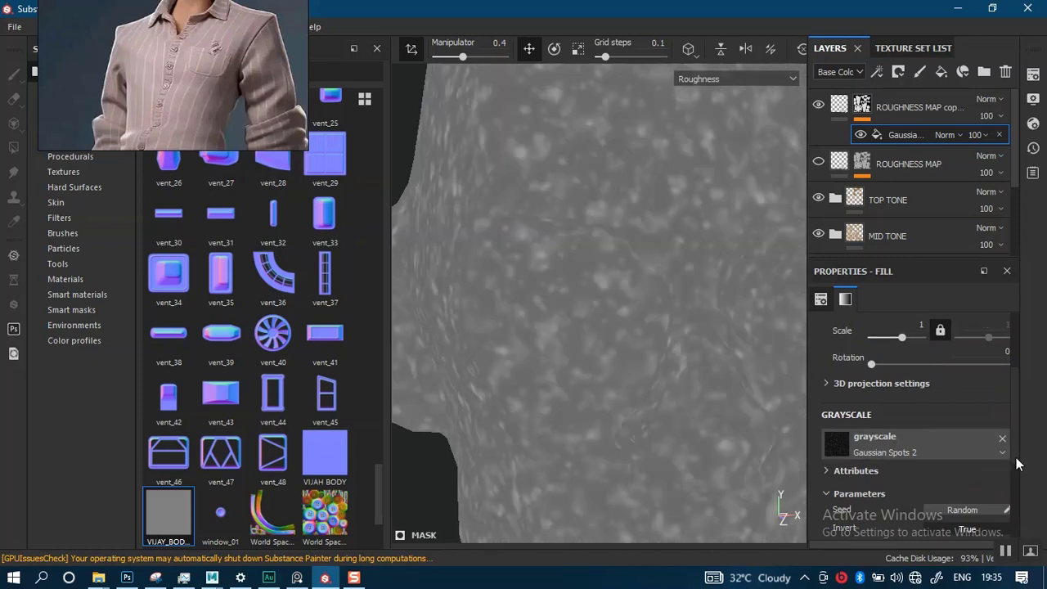
Set the Gaussian Spots 2 Balance to 0.82 and Contrast to 1
scroll(974, 458, down, 4)
drag(954, 403, 979, 403)
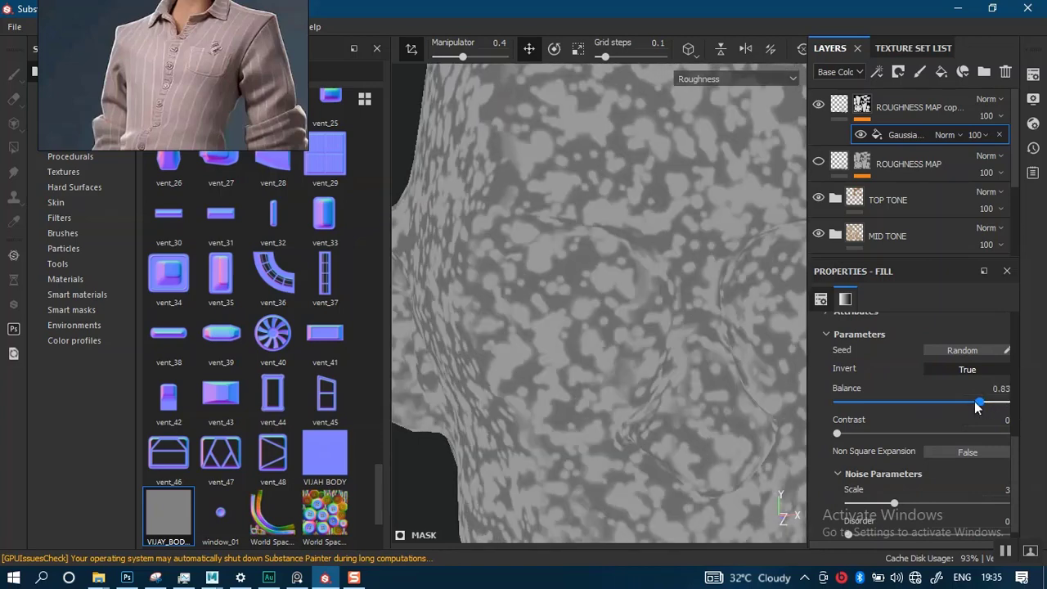
drag(871, 434, 1043, 439)
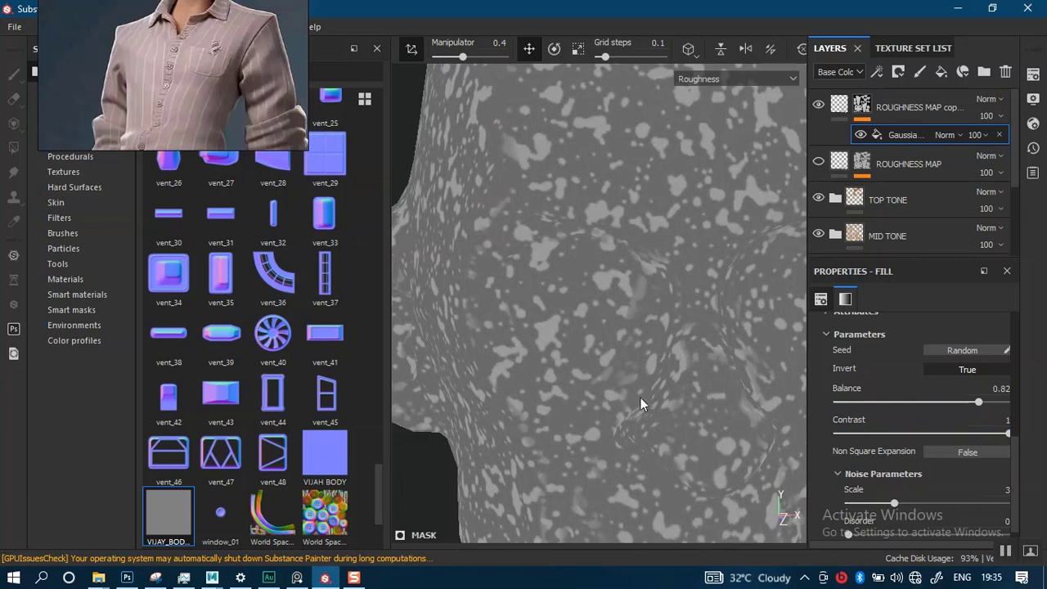
Show the mask in the viewport over the whole face and set the spots' Balance to 0.91
alt+drag(630, 388, 619, 364)
key(c)
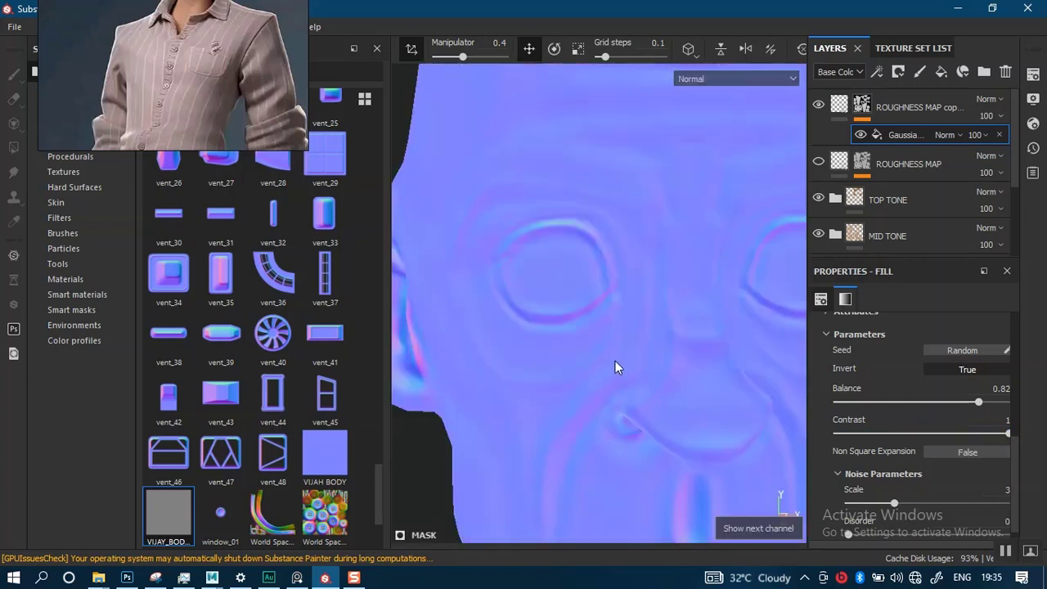
key(c)
key(c)
key(c)
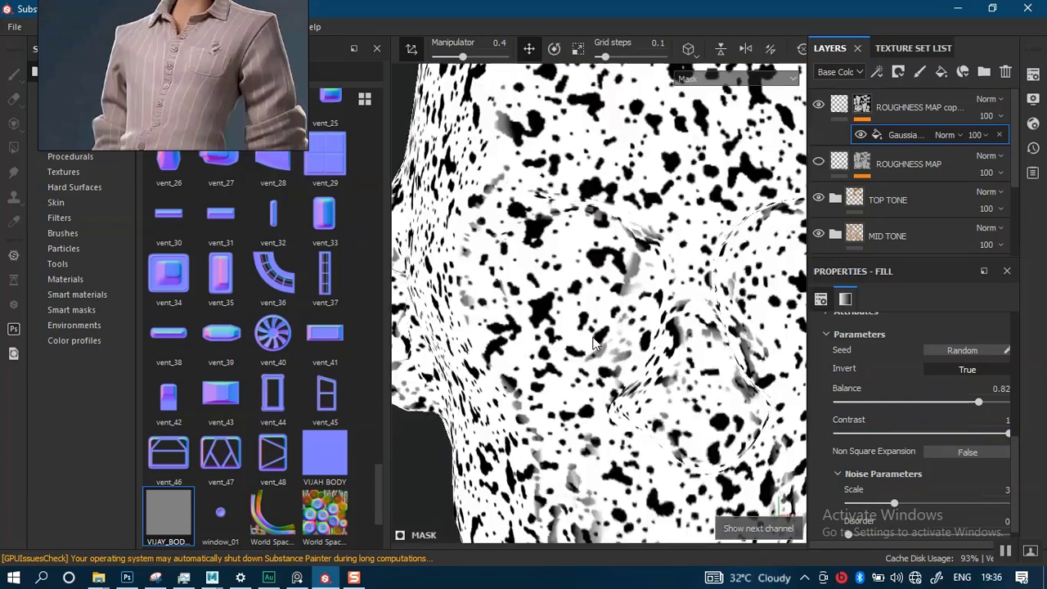
alt+right_drag(607, 376, 606, 276)
alt+middle_drag(623, 349, 587, 326)
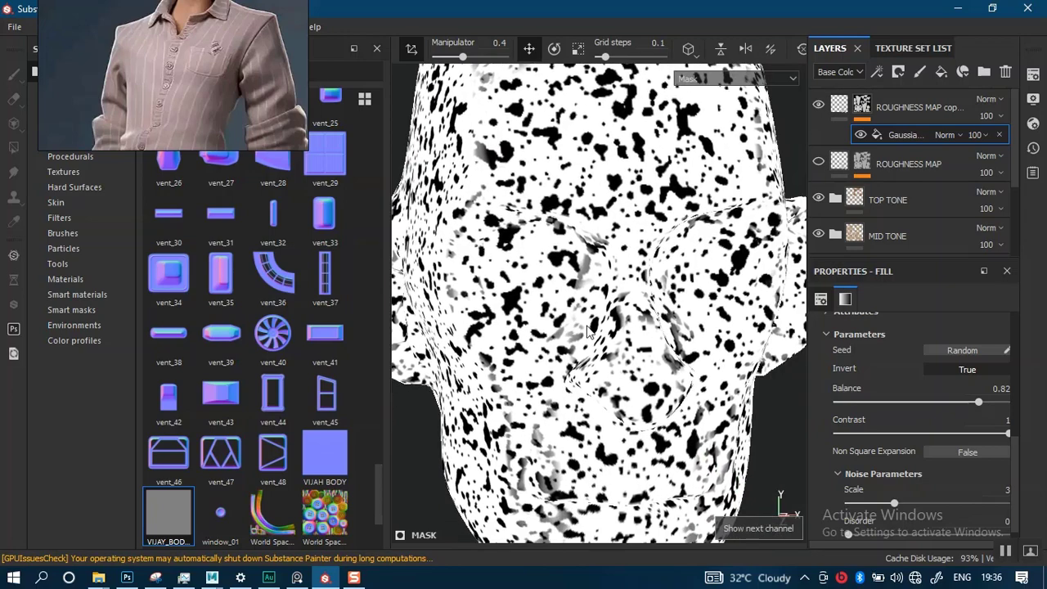
mouse_move(978, 402)
mouse_down()
mouse_move(1011, 403)
mouse_move(994, 404)
mouse_up()
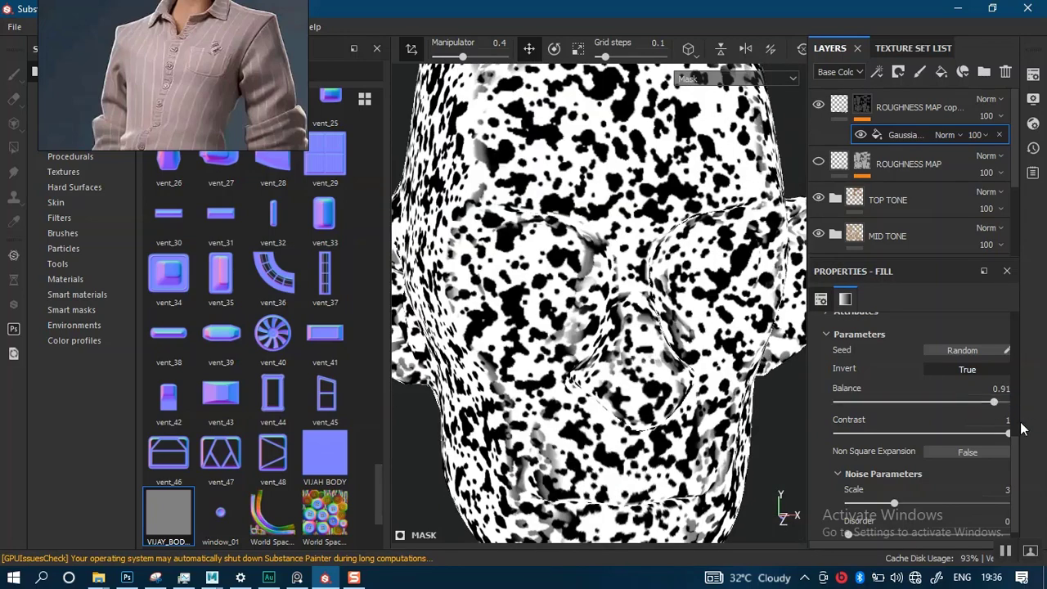
Set the spots fill's UV scale to 30 and check the mask density on the face
scroll(1020, 388, up, 3)
scroll(1020, 388, up, 1)
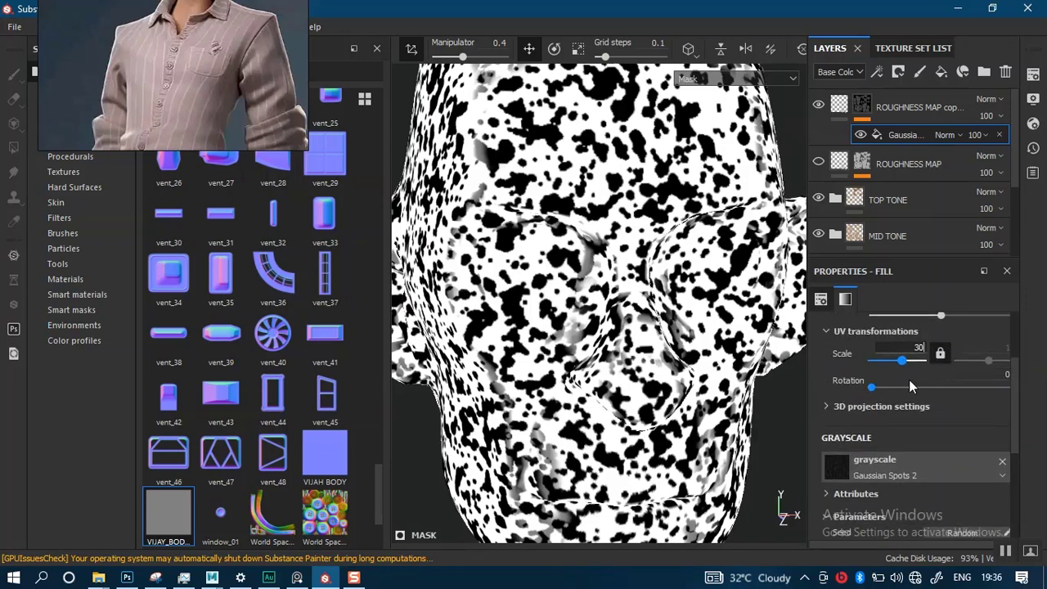
key(Return)
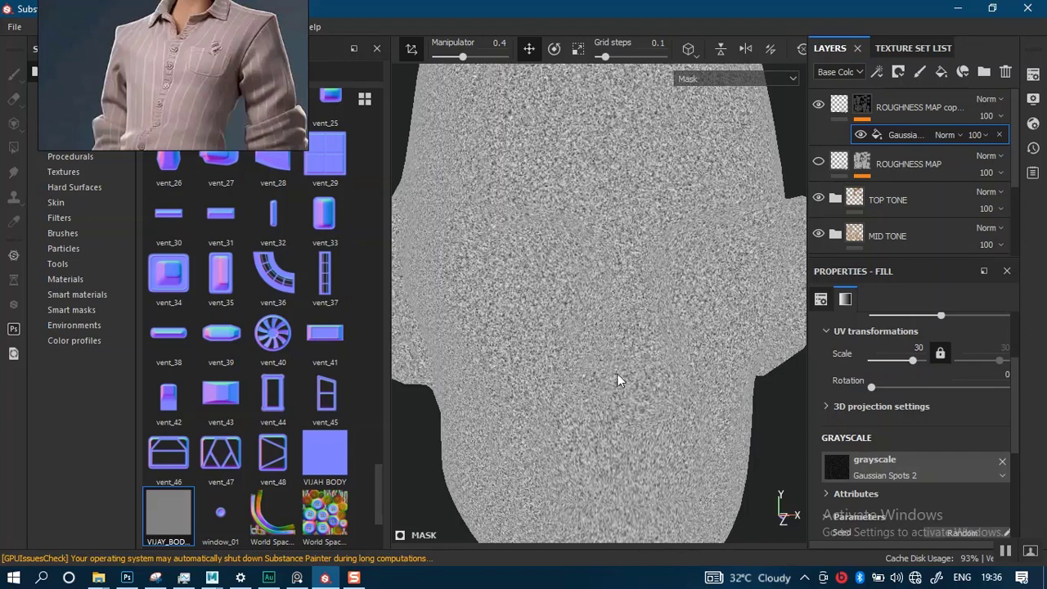
alt+middle_drag(616, 374, 626, 336)
scroll(646, 315, up, 3)
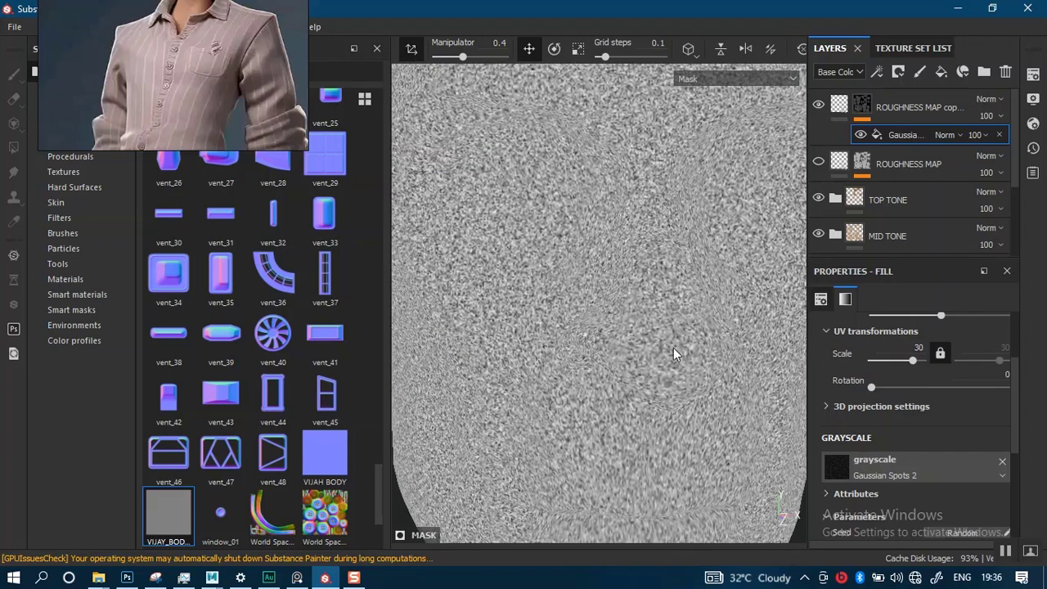
Reduce the spots fill's UV scale to 10 and check the mask around the nose and mouth
click(913, 332)
click(905, 351)
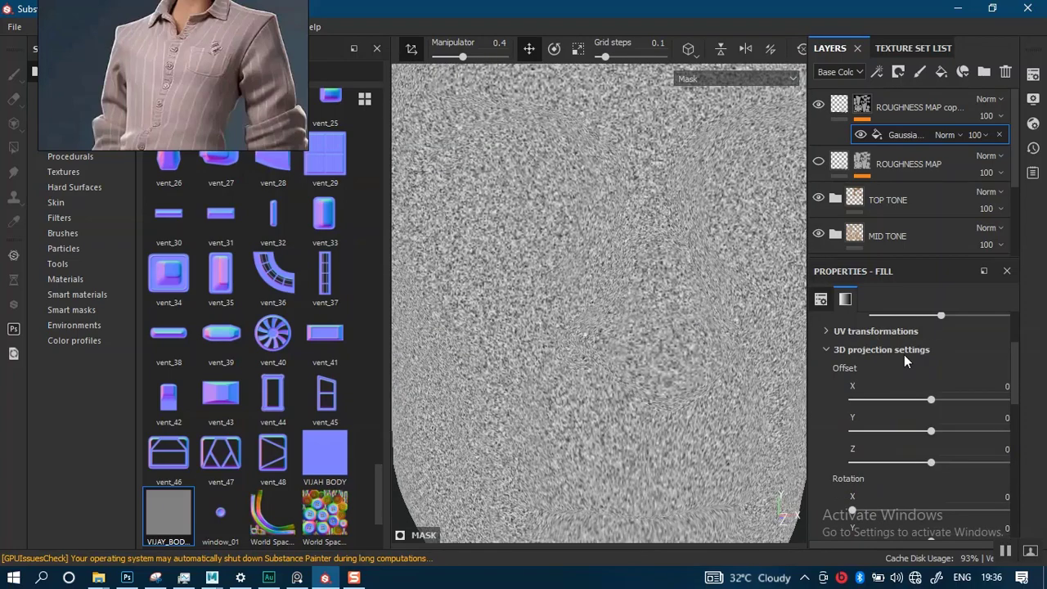
click(826, 333)
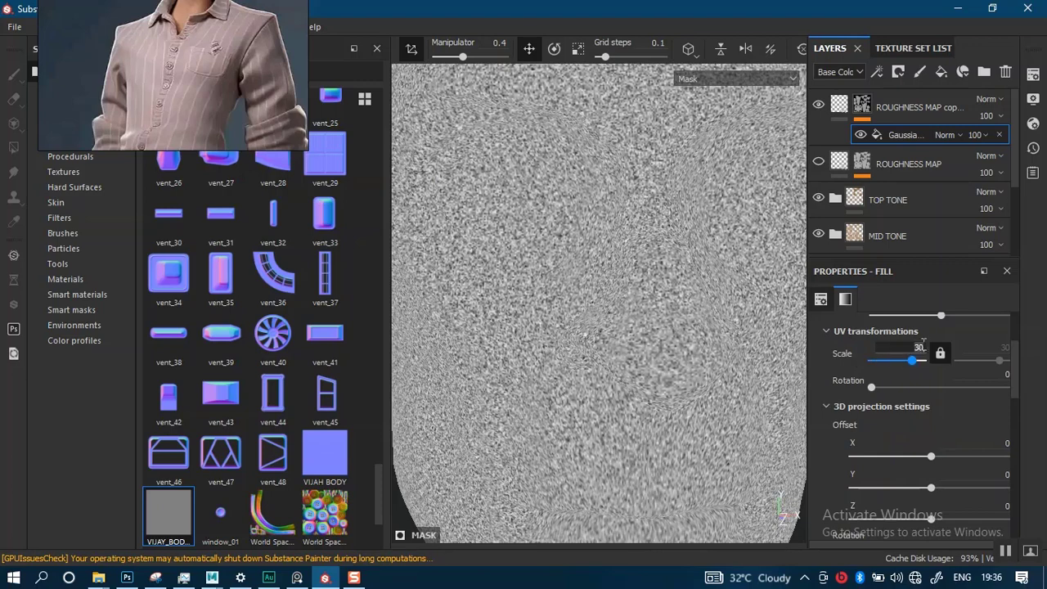
click(826, 406)
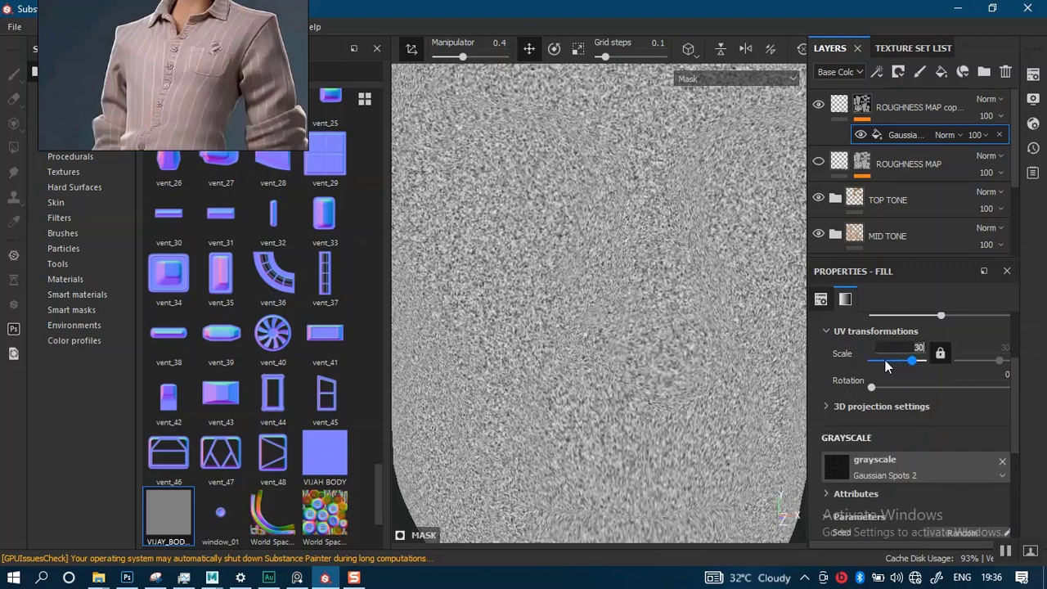
key(BackSpace)
key(BackSpace)
text(10)
key(Return)
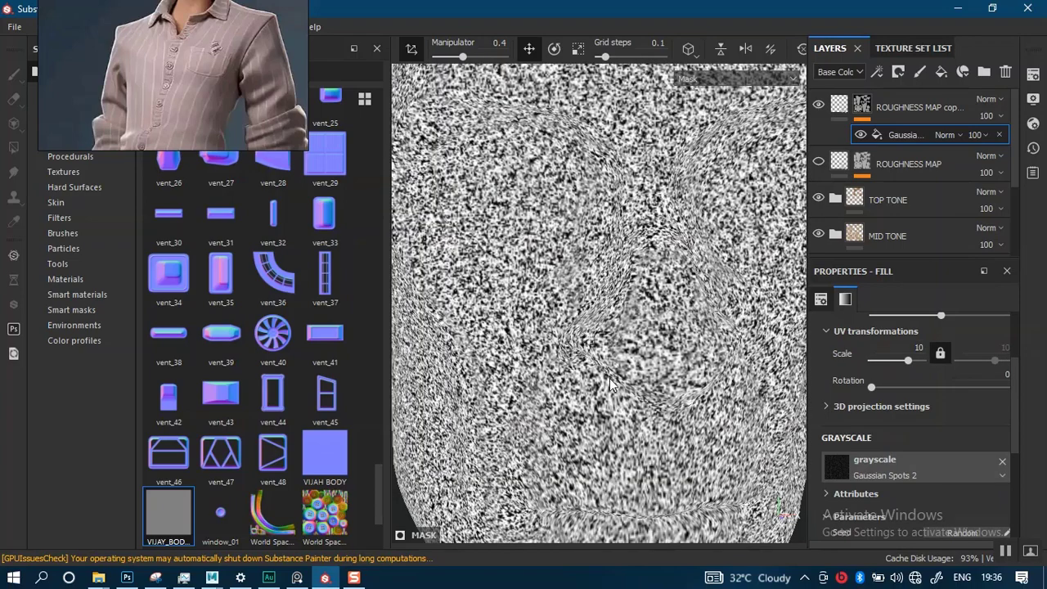
alt+middle_drag(610, 379, 616, 283)
alt+right_drag(622, 288, 668, 360)
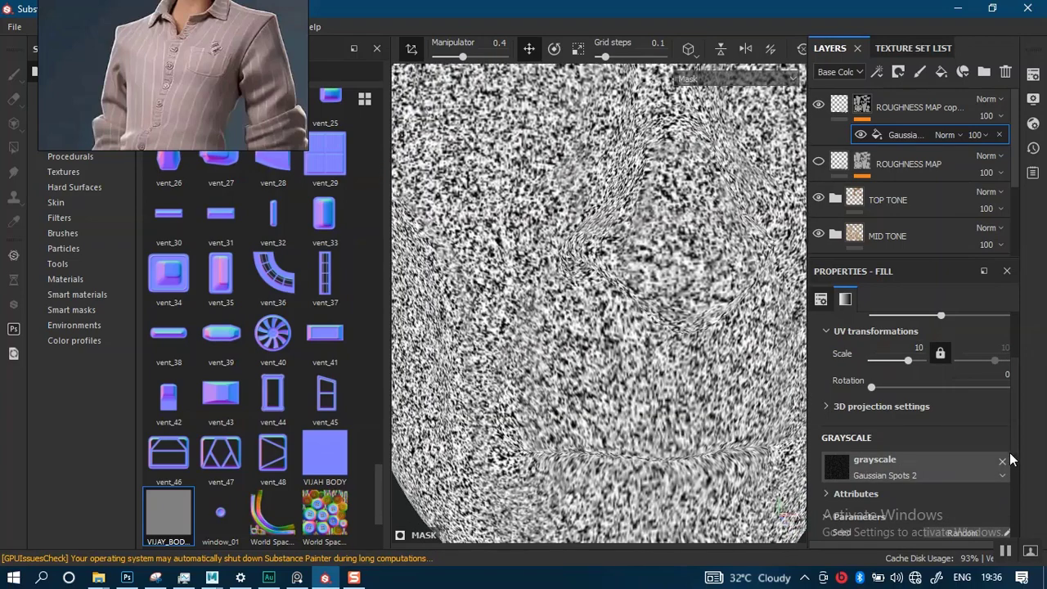
Raise the Gaussian Spots 2 Balance to 1 and check the sparse spots across the face
scroll(1011, 460, down, 5)
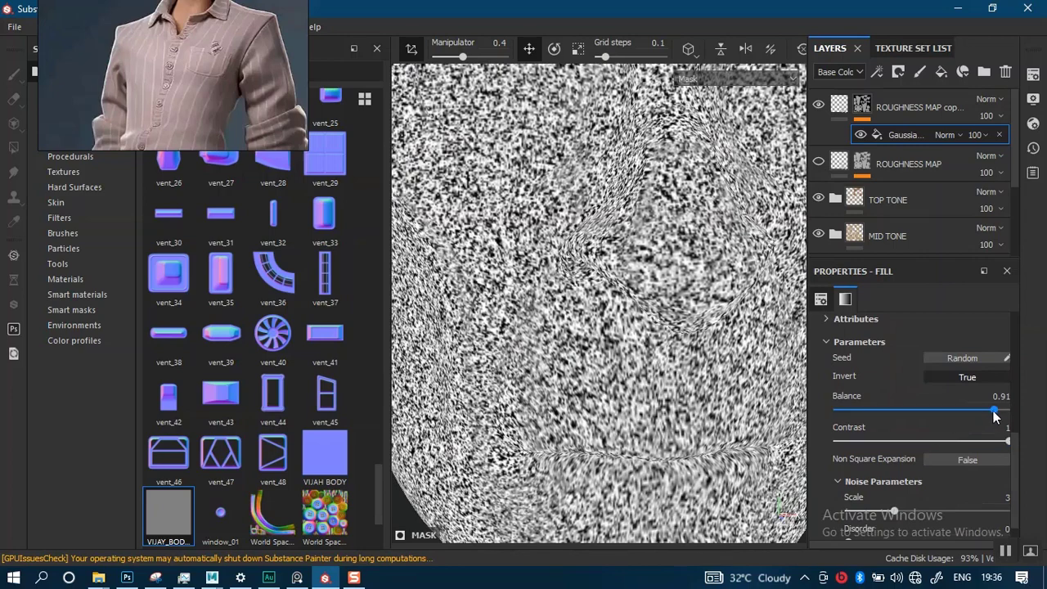
mouse_move(994, 411)
mouse_down()
mouse_move(1008, 413)
mouse_move(947, 410)
mouse_move(1008, 414)
mouse_up()
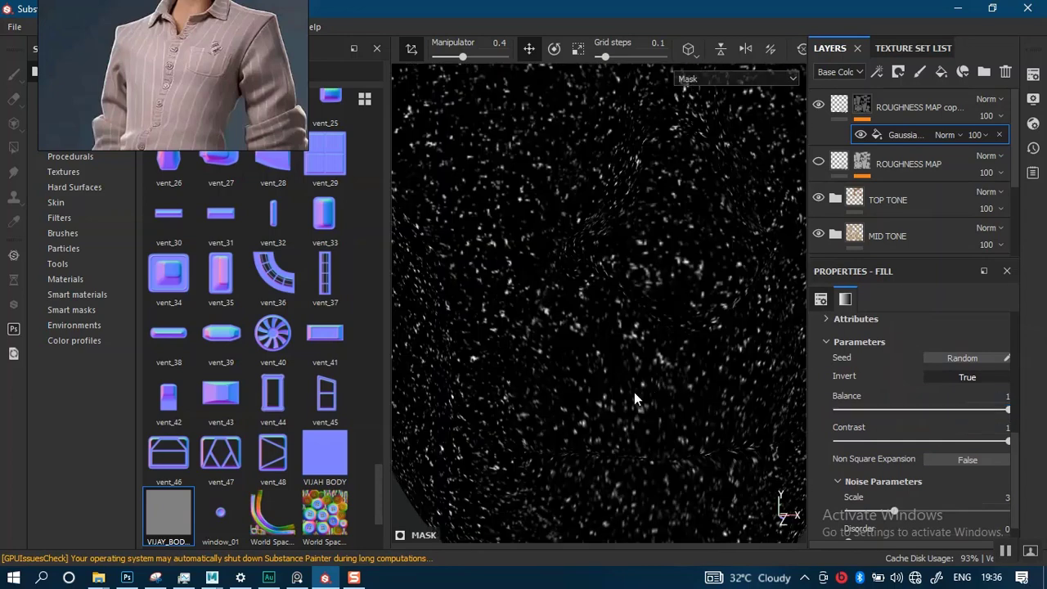
alt+right_drag(634, 392, 605, 246)
alt+middle_drag(593, 305, 576, 358)
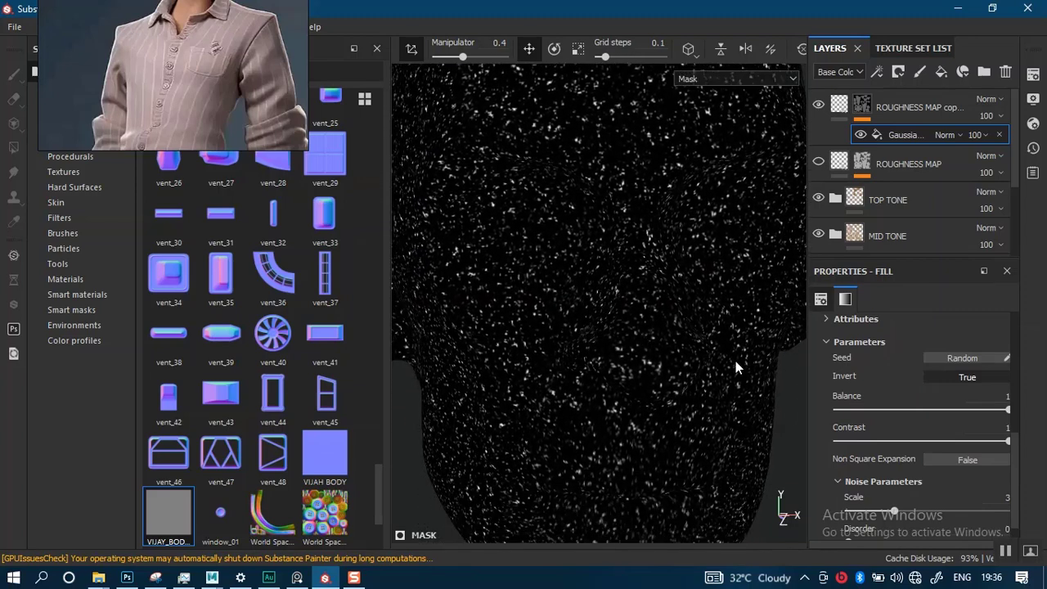
Set the spots fill's UV scale to 20 and return to the material view with the ROUGHNESS MAP layer visible
scroll(1015, 458, down, 1)
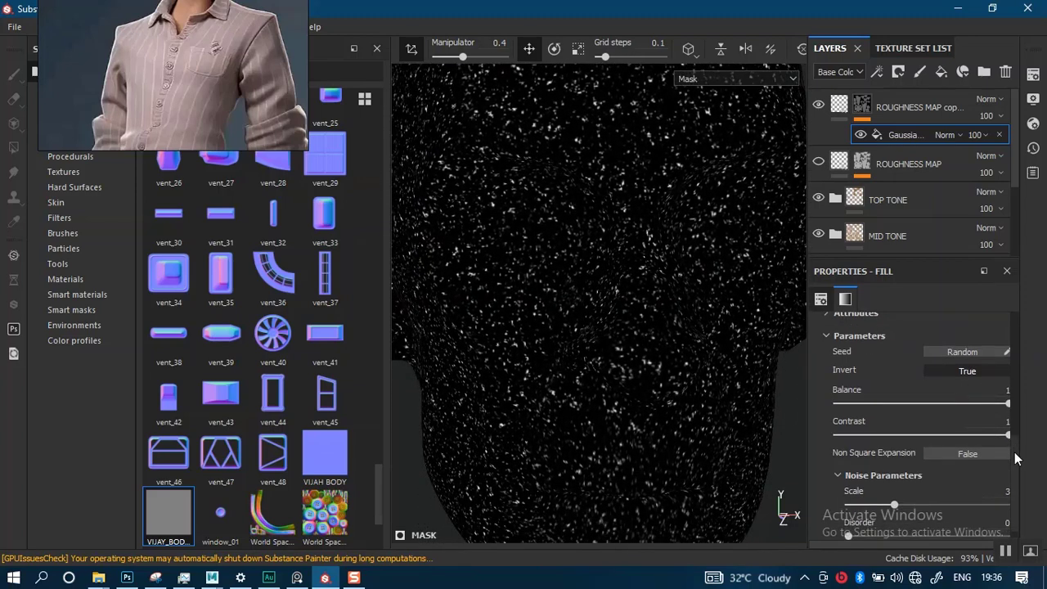
scroll(1015, 442, up, 10)
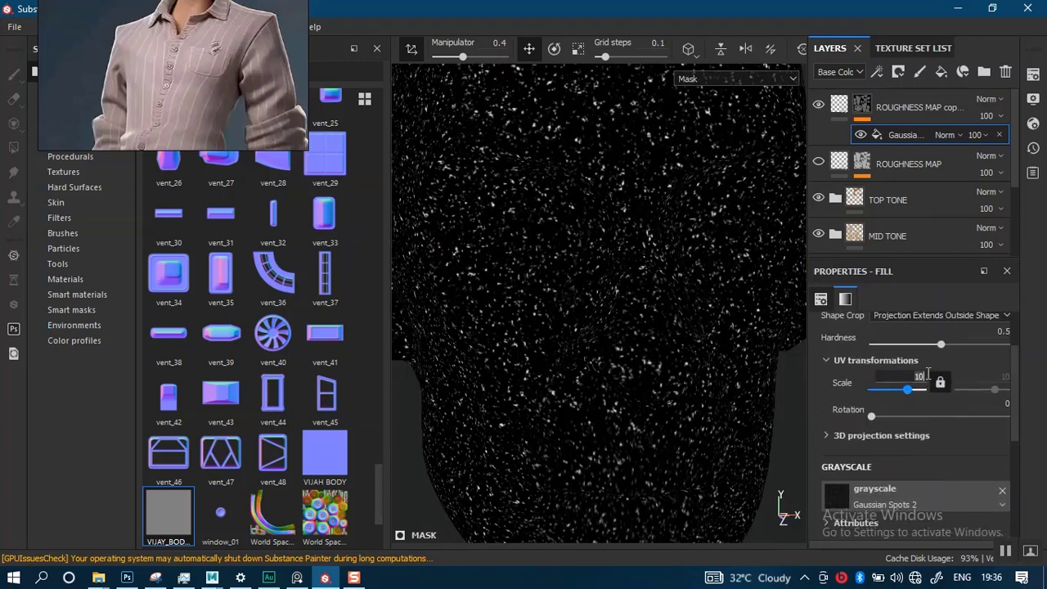
key(Return)
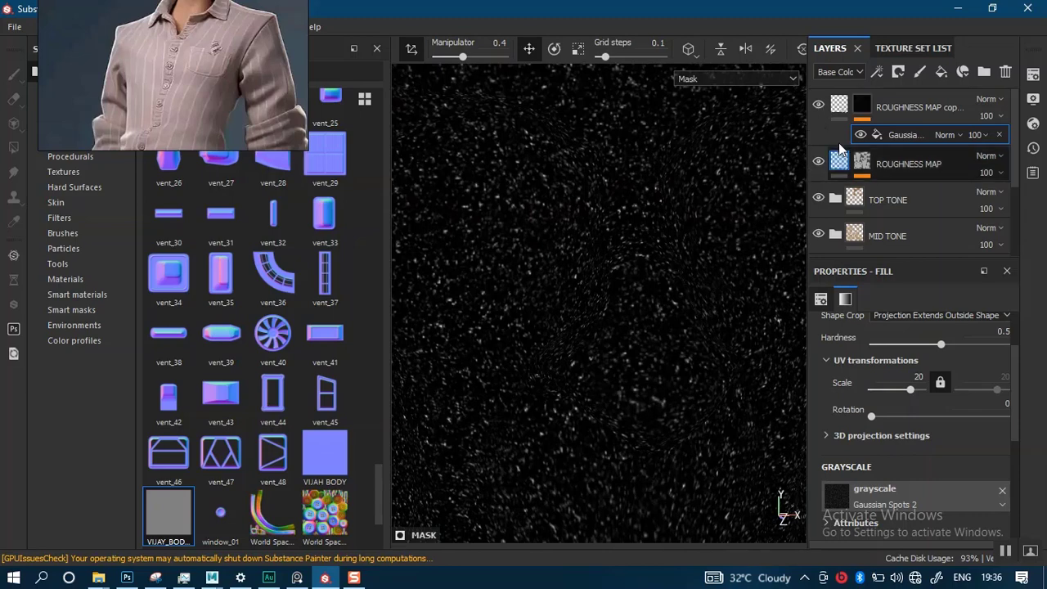
key(m)
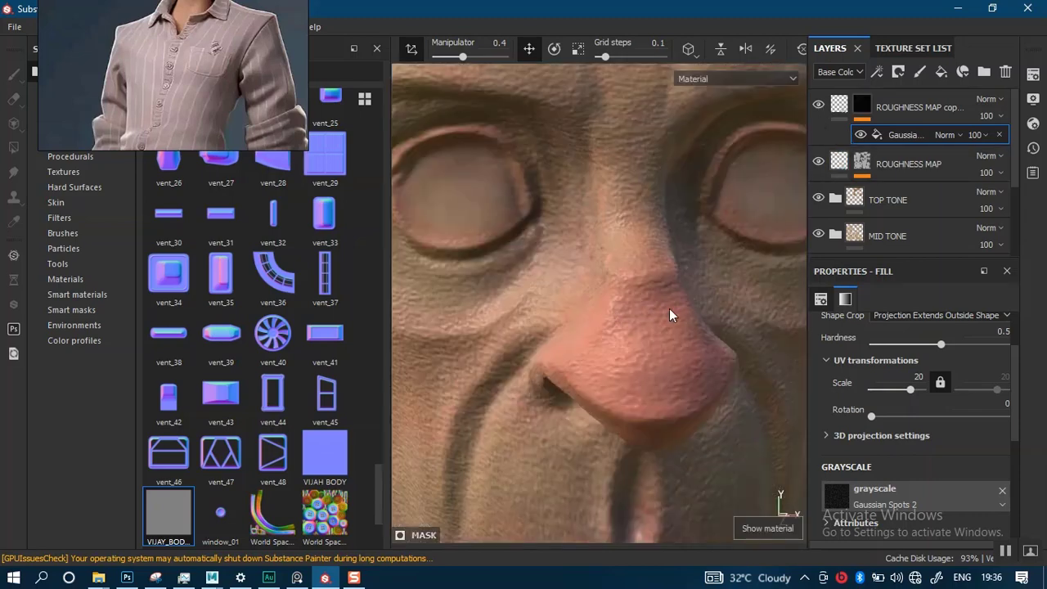
Rename the ROUGHNESS MAP layer BASE ROUGHNESS MAP and lower its roughness to 0.2163
click(898, 163)
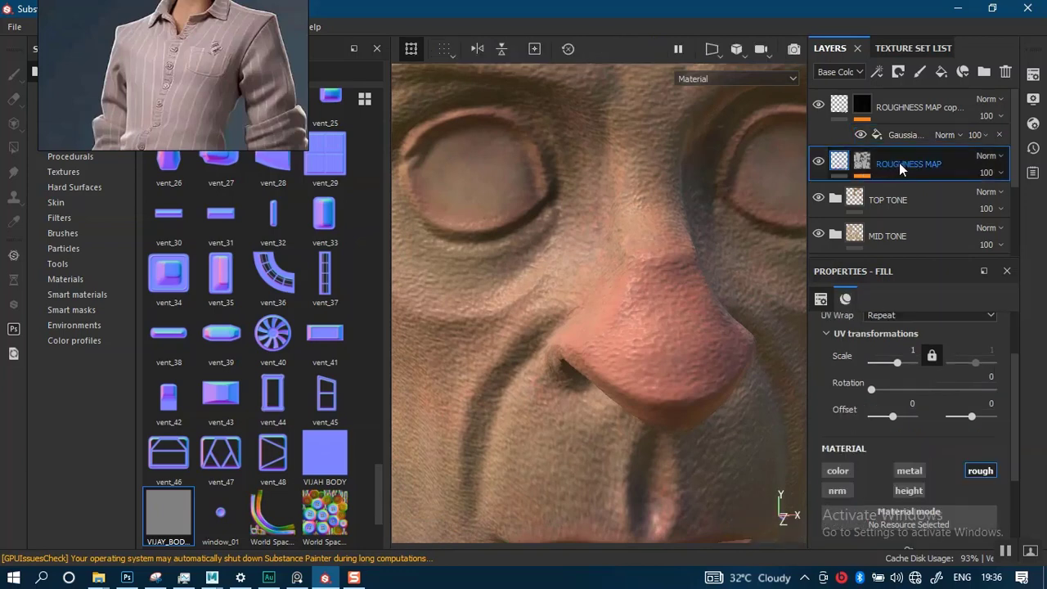
double_click(875, 163)
text(BASE)
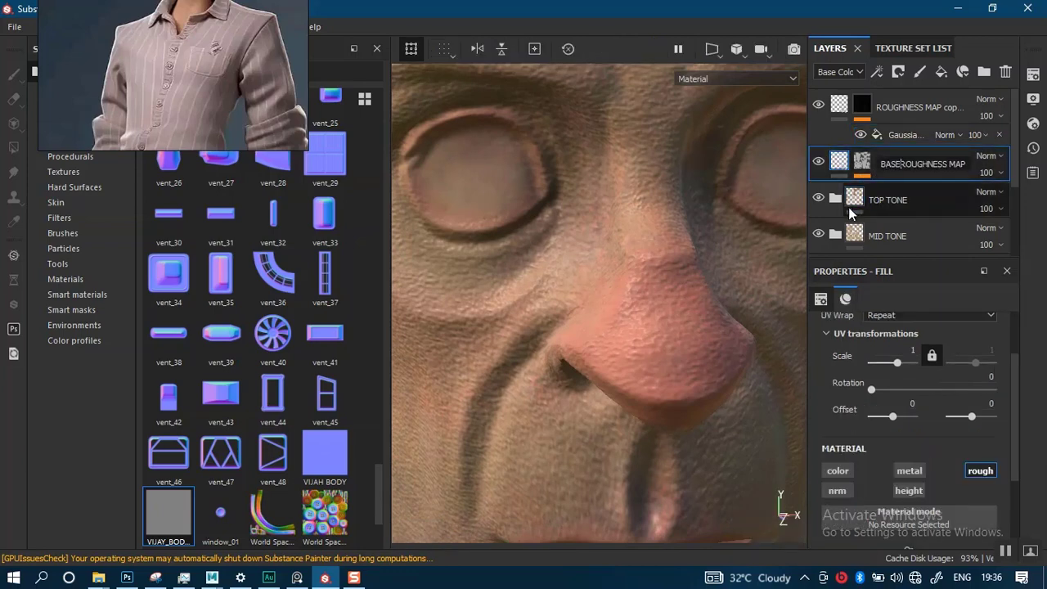
key(Return)
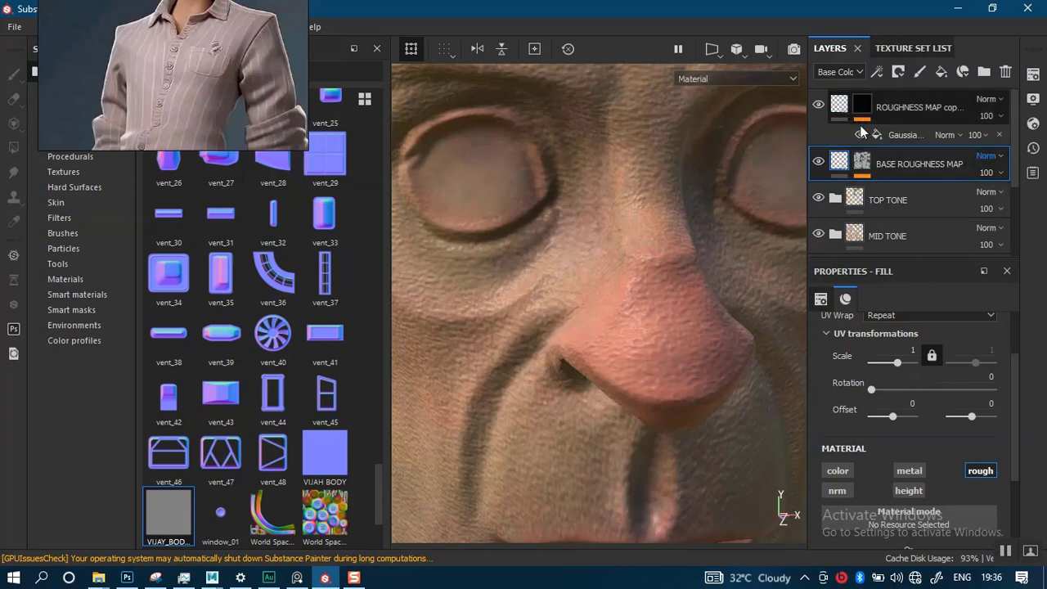
drag(1011, 447, 1012, 518)
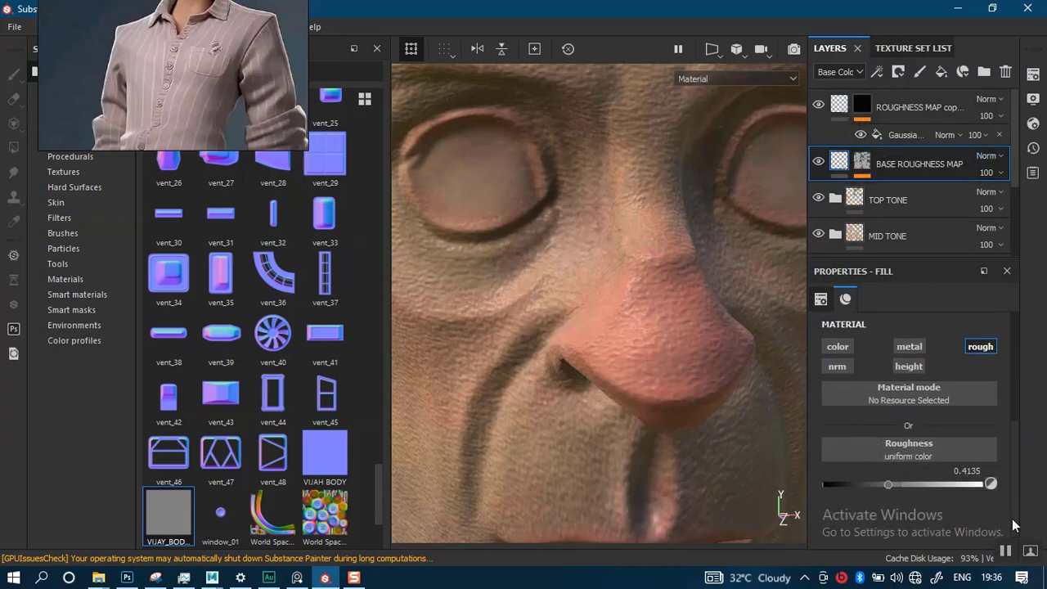
drag(882, 484, 857, 484)
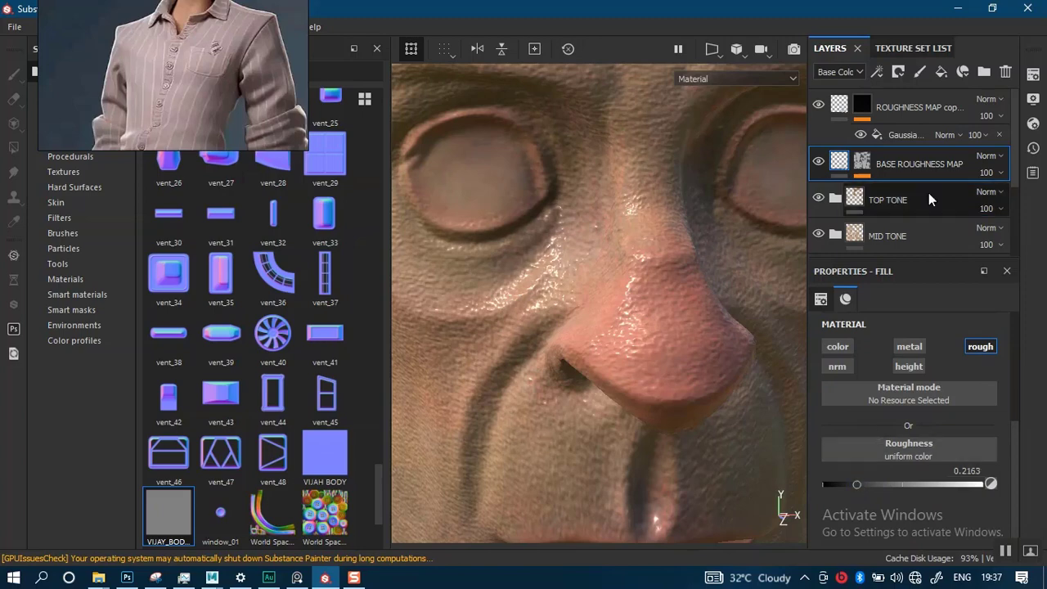
Rename the copied roughness layer SPOT ROUGHNESS MAP
click(880, 112)
double_click(905, 107)
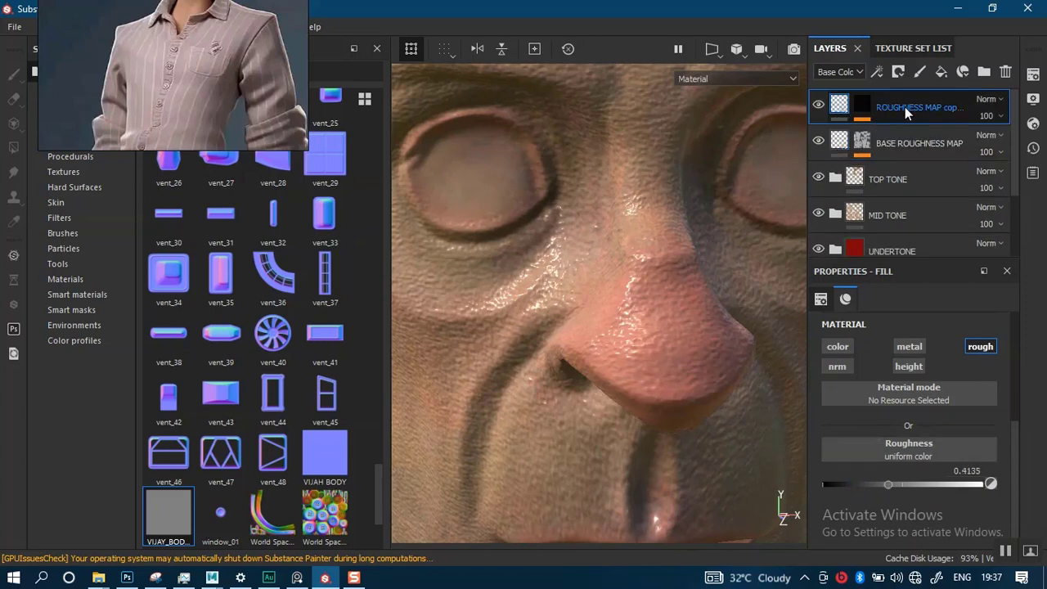
click(881, 108)
text(SPOT)
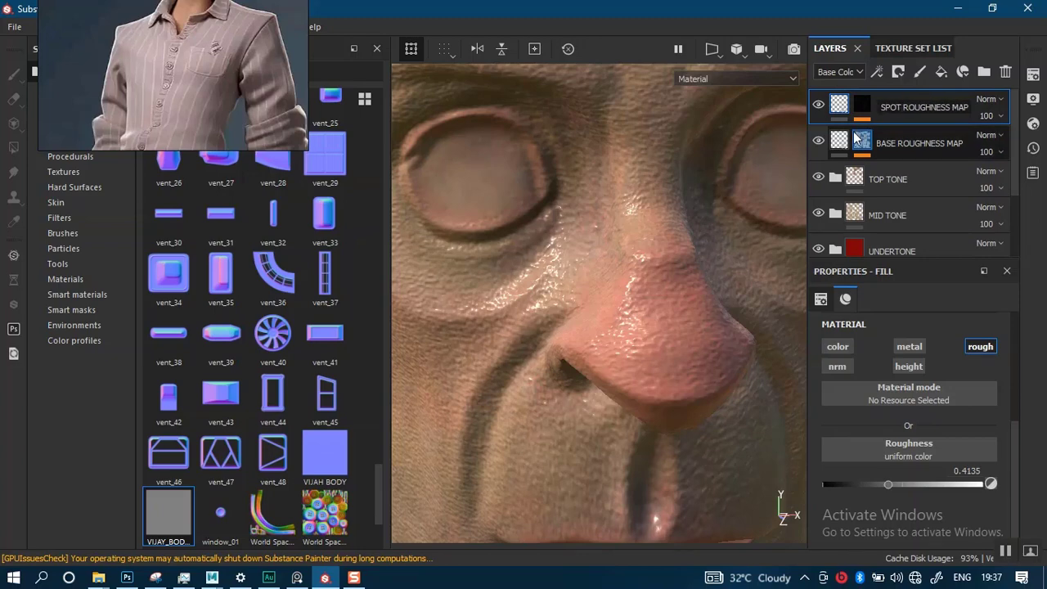
key(Return)
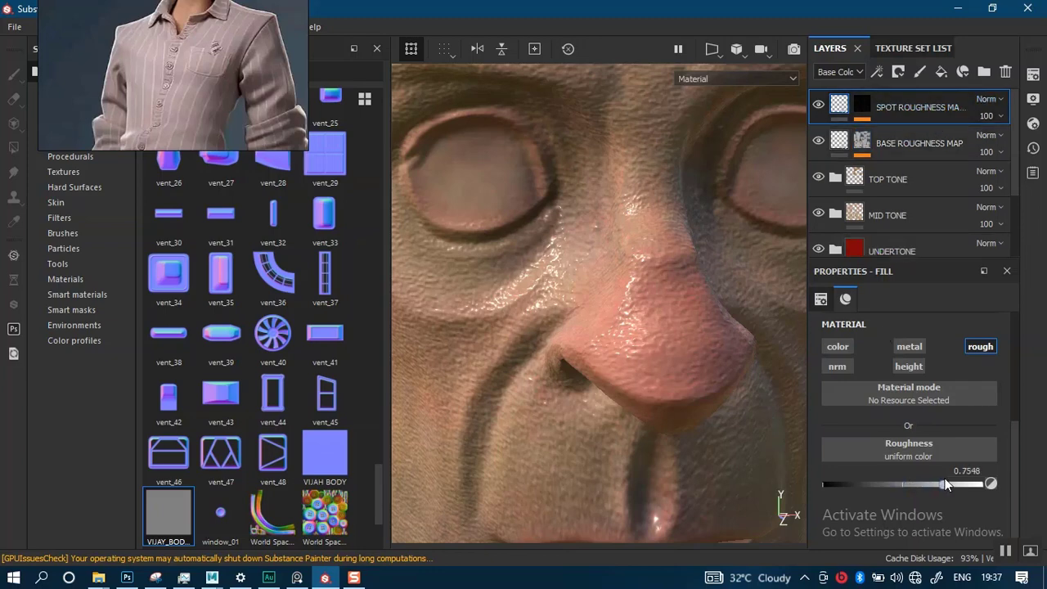
Set the SPOT ROUGHNESS MAP layer's roughness to 0.8942 and toggle its visibility to compare the effect on the nose
drag(947, 484, 966, 486)
scroll(774, 145, up, 5)
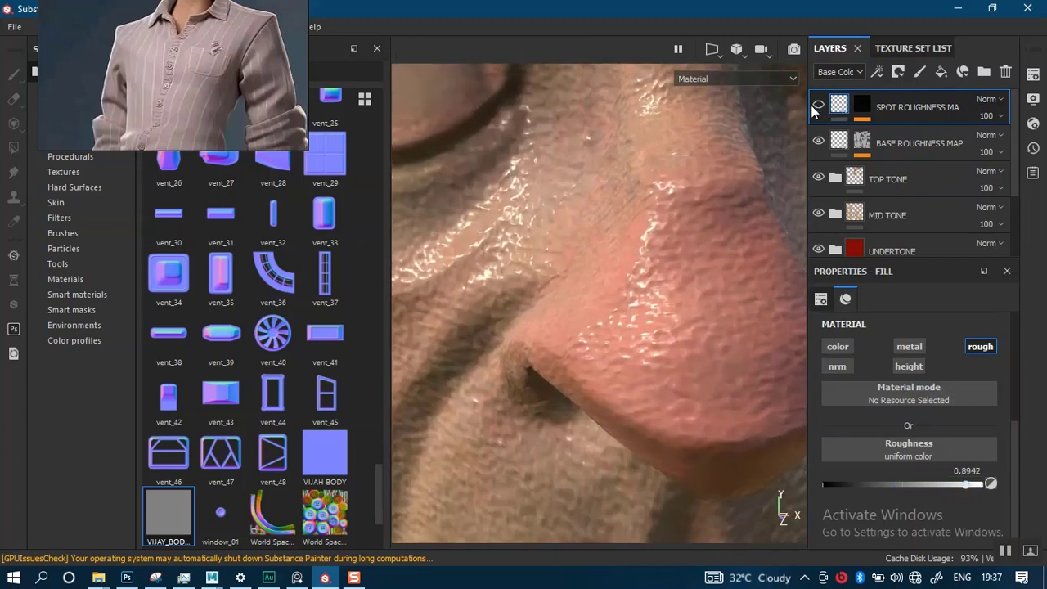
click(818, 105)
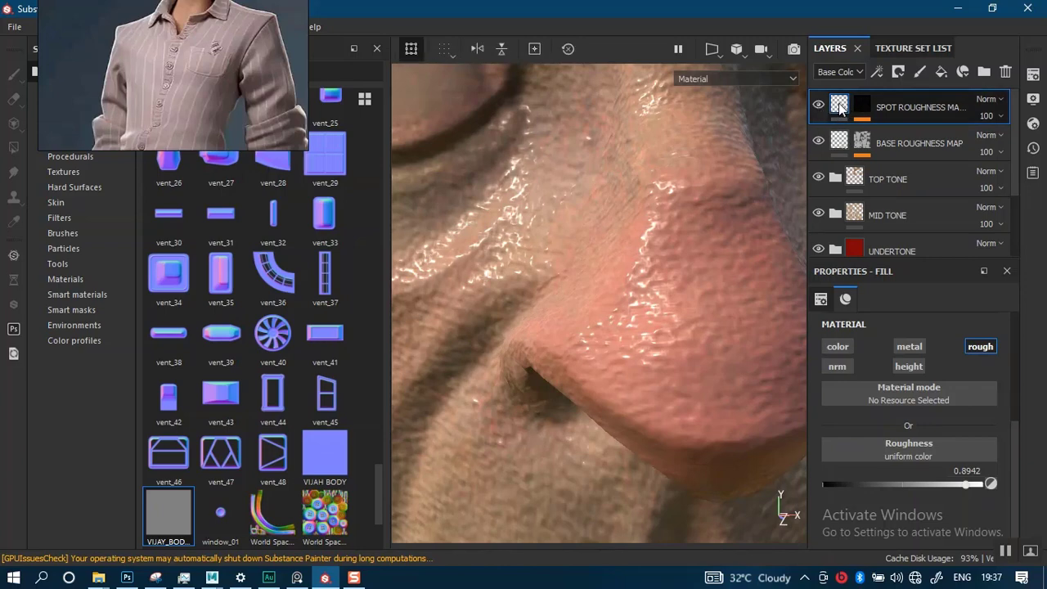
With the spots mask displayed, set the Gaussian Spots 2 Balance to 0.95, and inspect the resulting material on the face
click(905, 135)
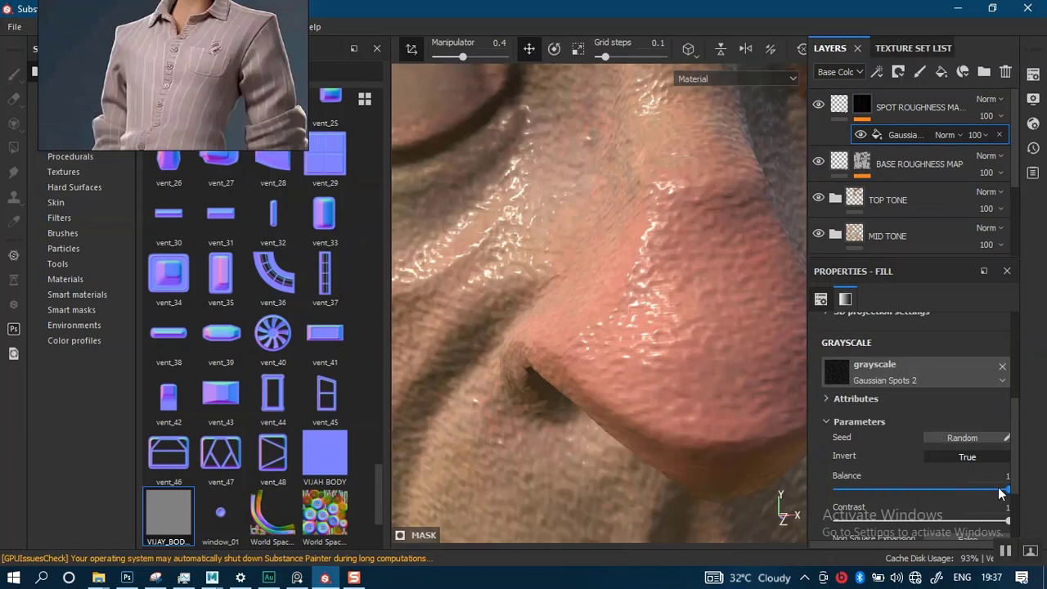
key(c)
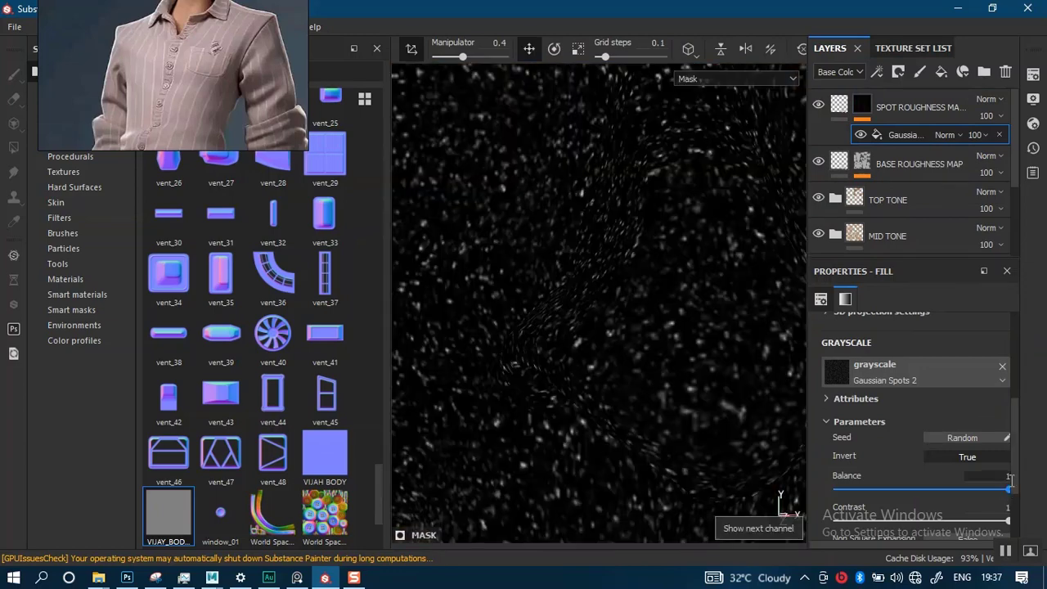
scroll(1009, 515, down, 3)
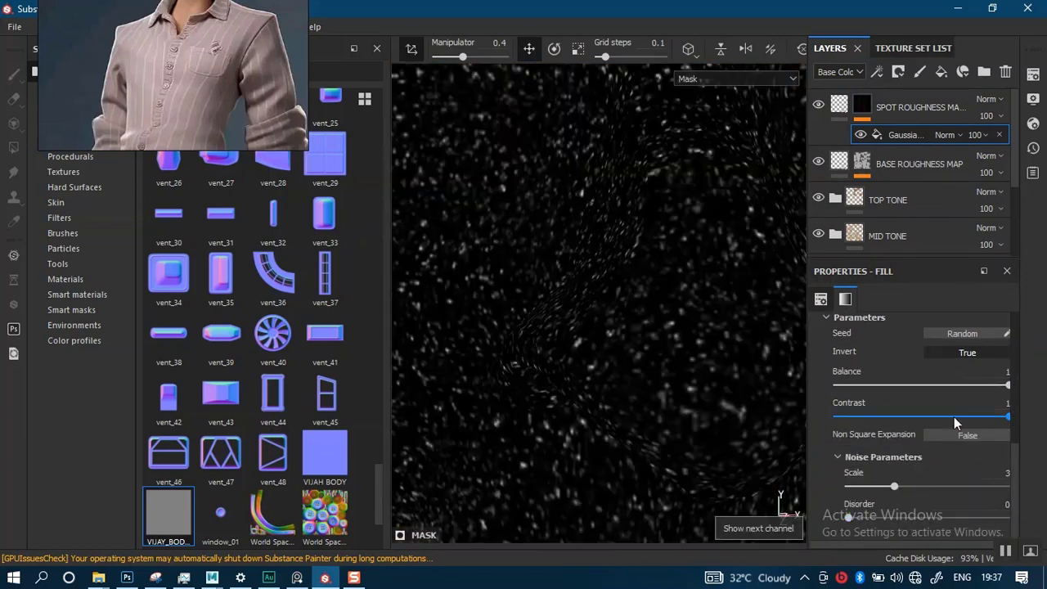
drag(954, 417, 1029, 426)
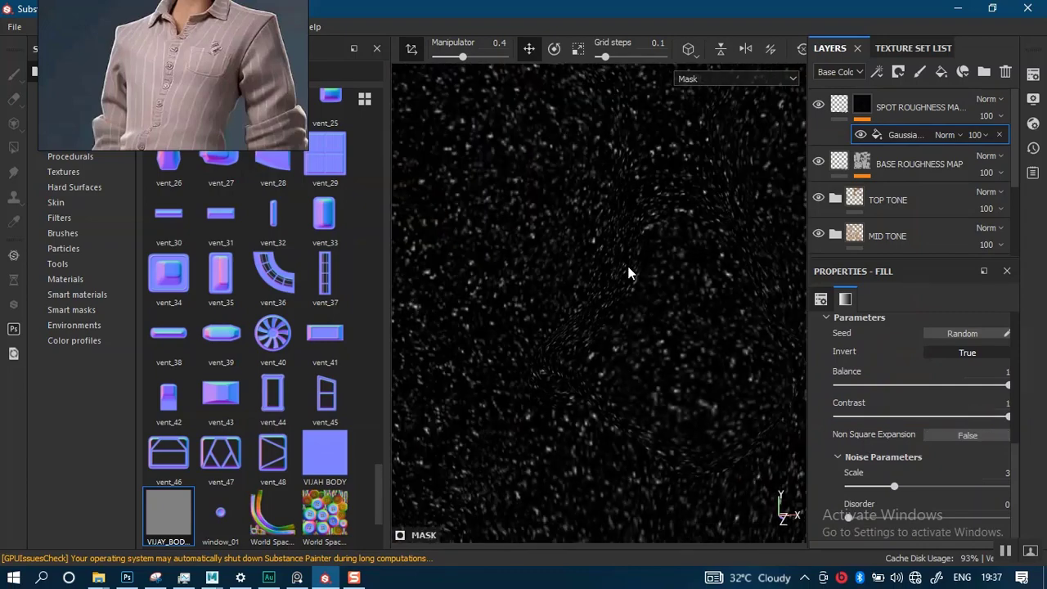
drag(938, 383, 1002, 391)
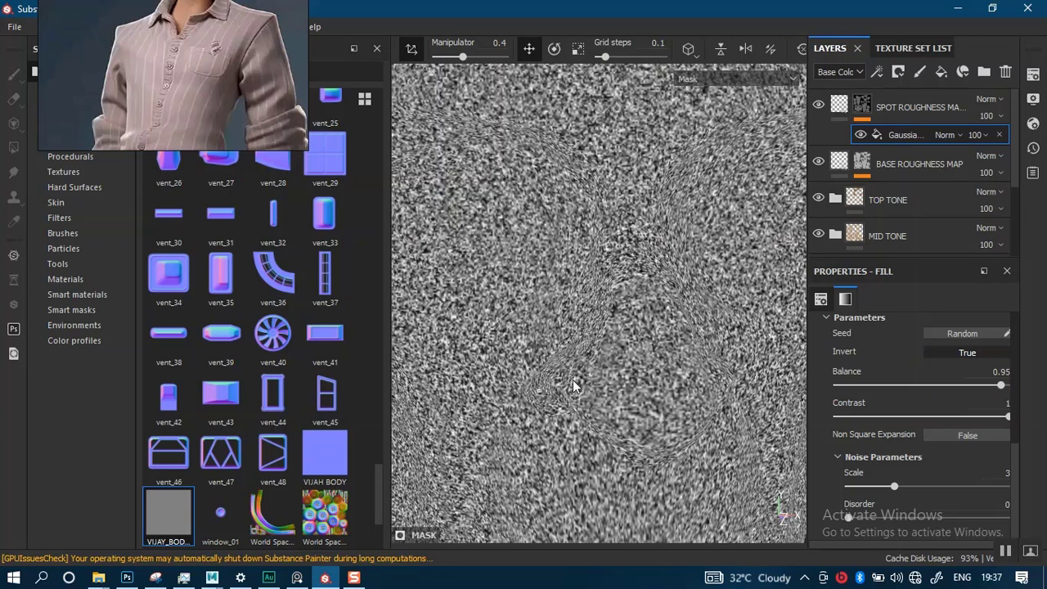
key(m)
alt+drag(627, 335, 640, 310)
shift+right_drag(640, 310, 579, 322)
alt+drag(675, 342, 673, 364)
alt+drag(684, 256, 693, 276)
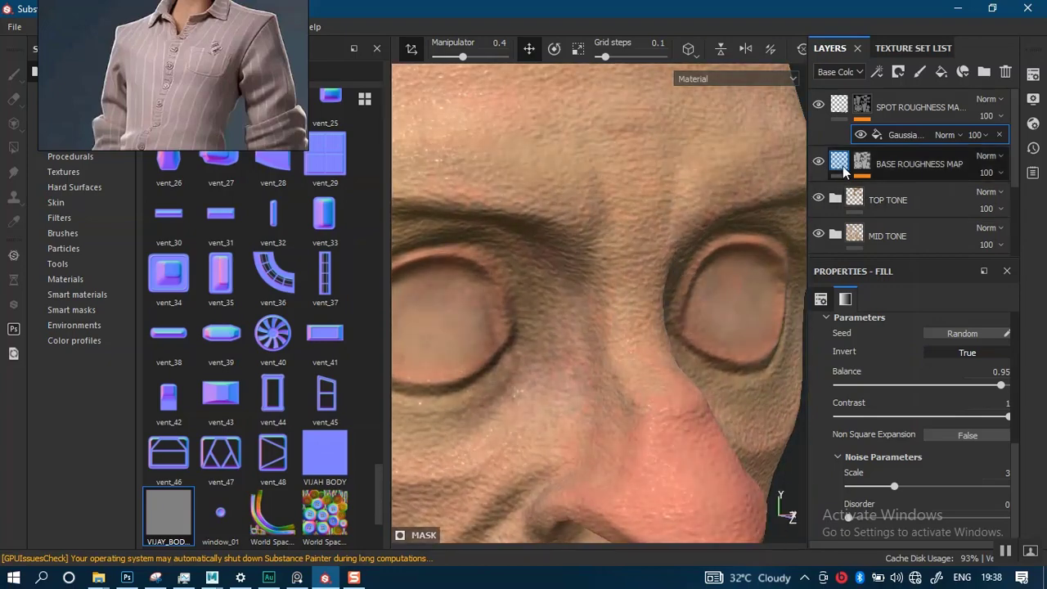
Set the BASE ROUGHNESS MAP layer's roughness to 0.375 and inspect the shine on the face from several angles
click(839, 178)
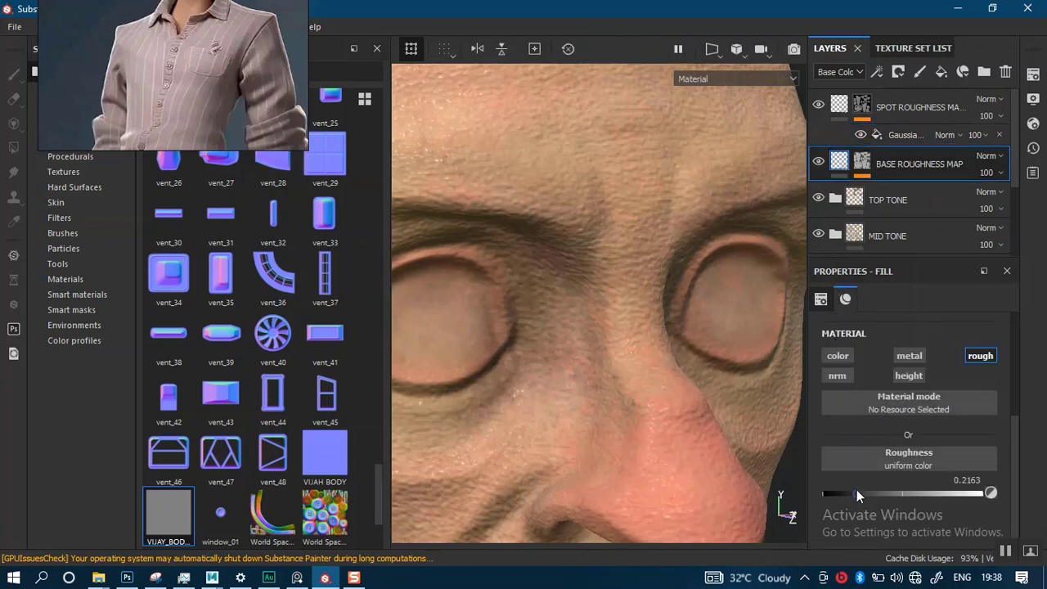
drag(871, 491, 883, 491)
scroll(630, 352, down, 2)
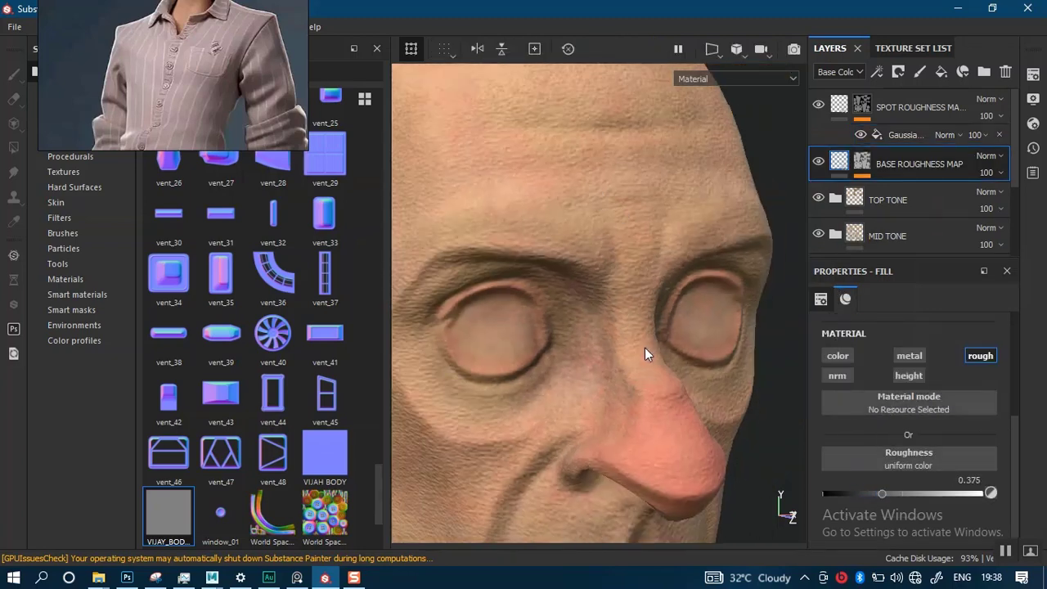
alt+drag(641, 382, 665, 292)
alt+drag(705, 330, 710, 298)
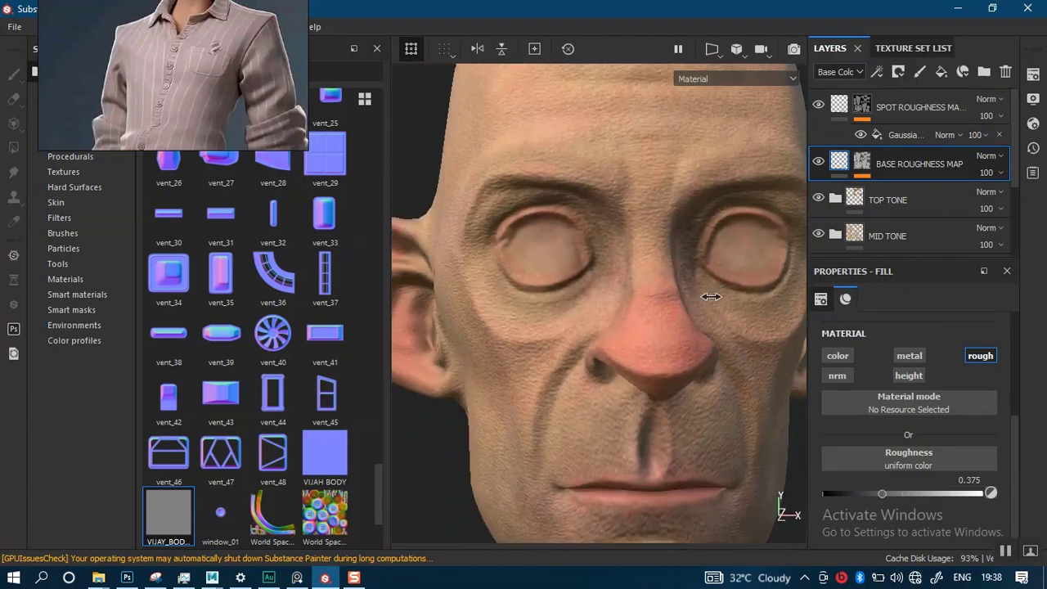
shift+right_drag(711, 297, 616, 322)
alt+drag(617, 323, 800, 405)
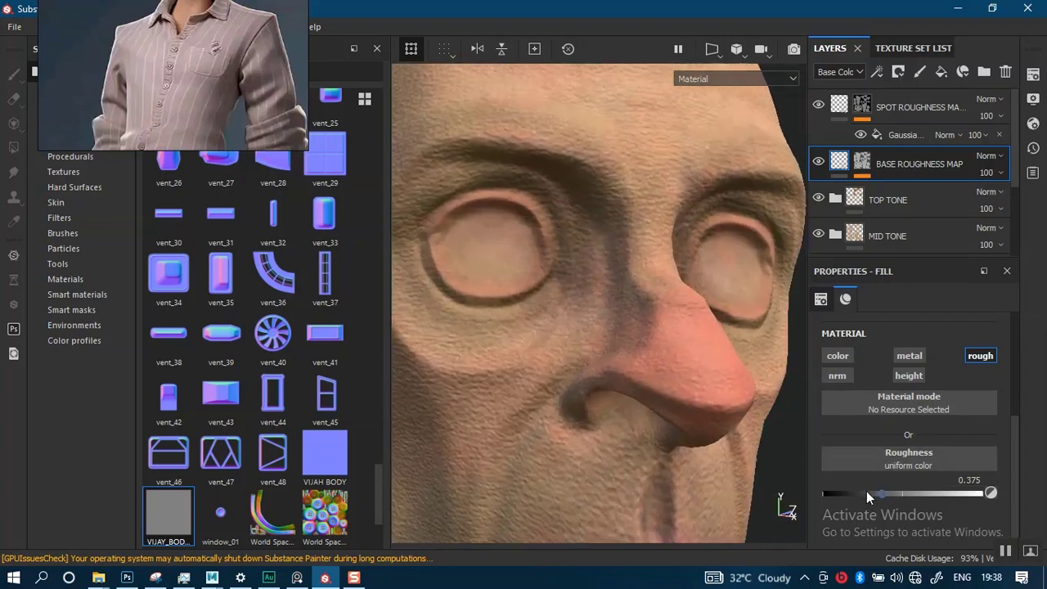
Try lowering the SPOT ROUGHNESS MAP layer's opacity to 34 and restore it to 100
click(1000, 116)
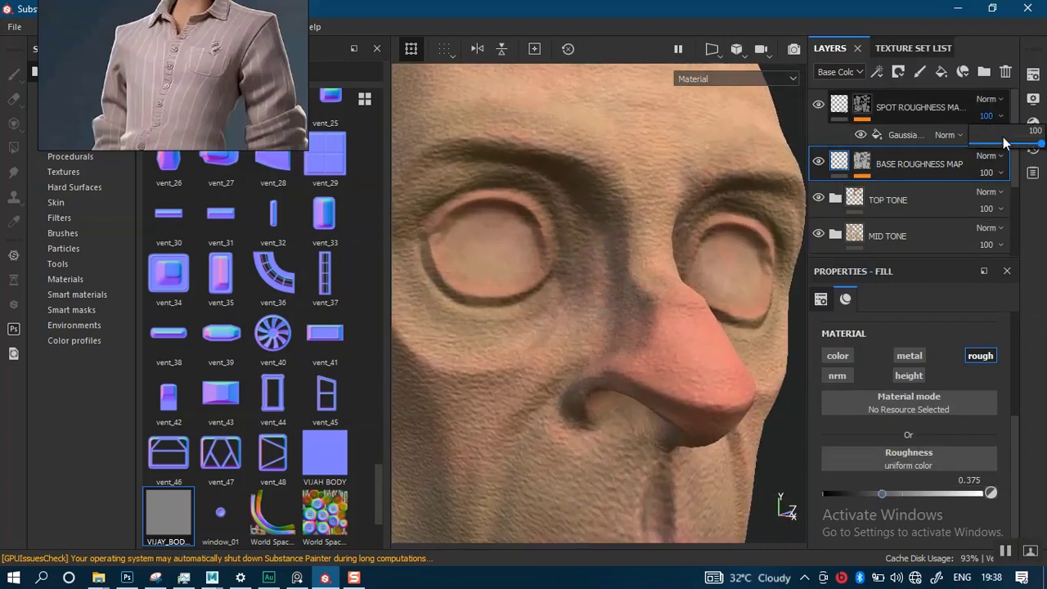
click(1000, 144)
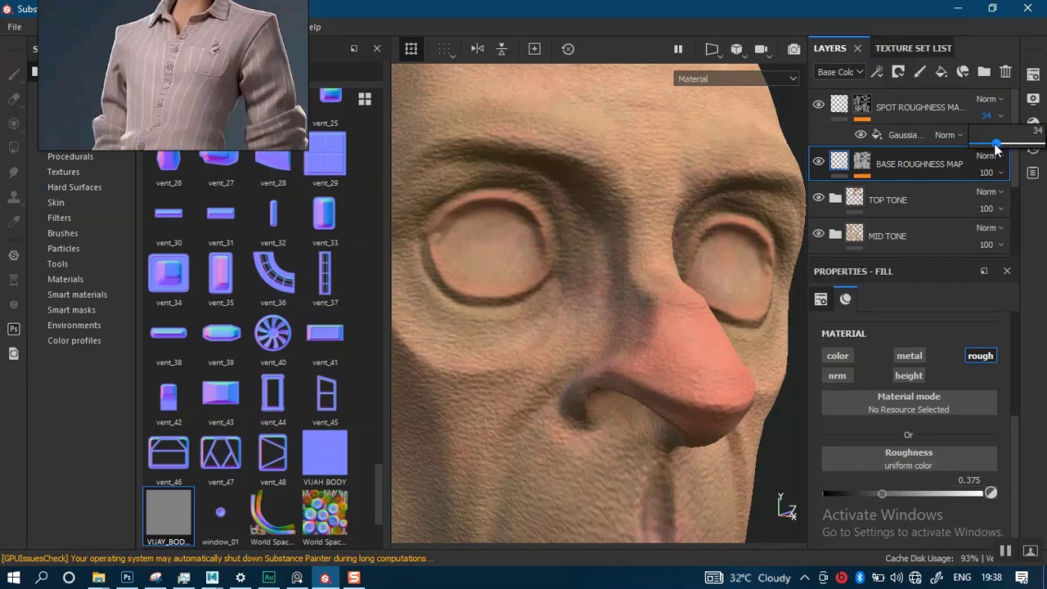
mouse_move(996, 147)
mouse_down()
mouse_move(971, 144)
mouse_move(1043, 144)
mouse_up()
click(1002, 116)
alt+middle_drag(614, 211, 662, 275)
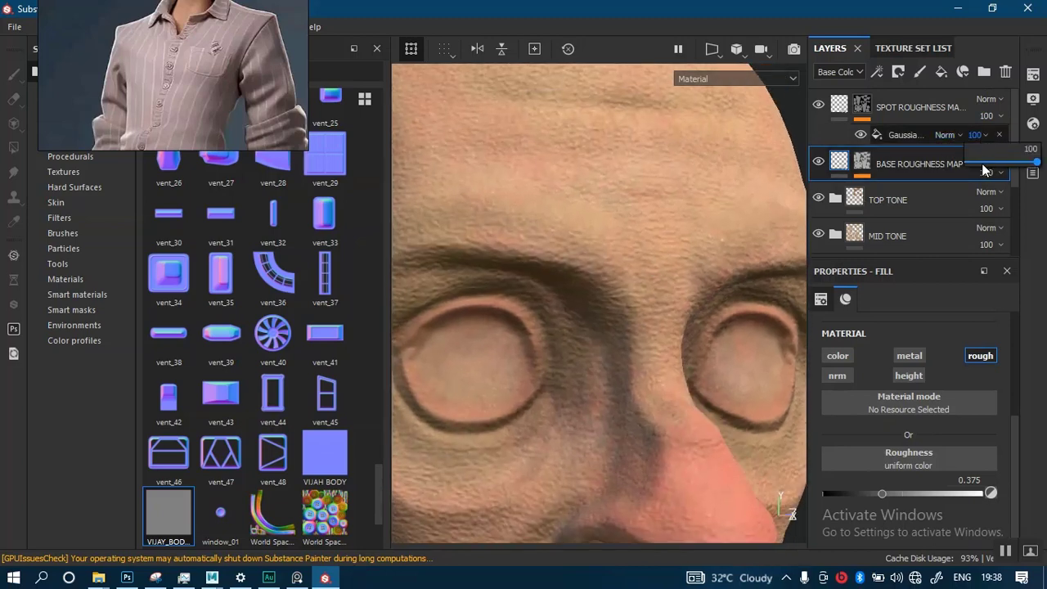
Set the Gaussian Spots 2 mask effect's opacity to 22 and inspect the forehead and face under changed lighting
mouse_move(987, 164)
mouse_down()
mouse_move(968, 164)
mouse_move(990, 166)
mouse_up()
alt+middle_drag(610, 274, 695, 368)
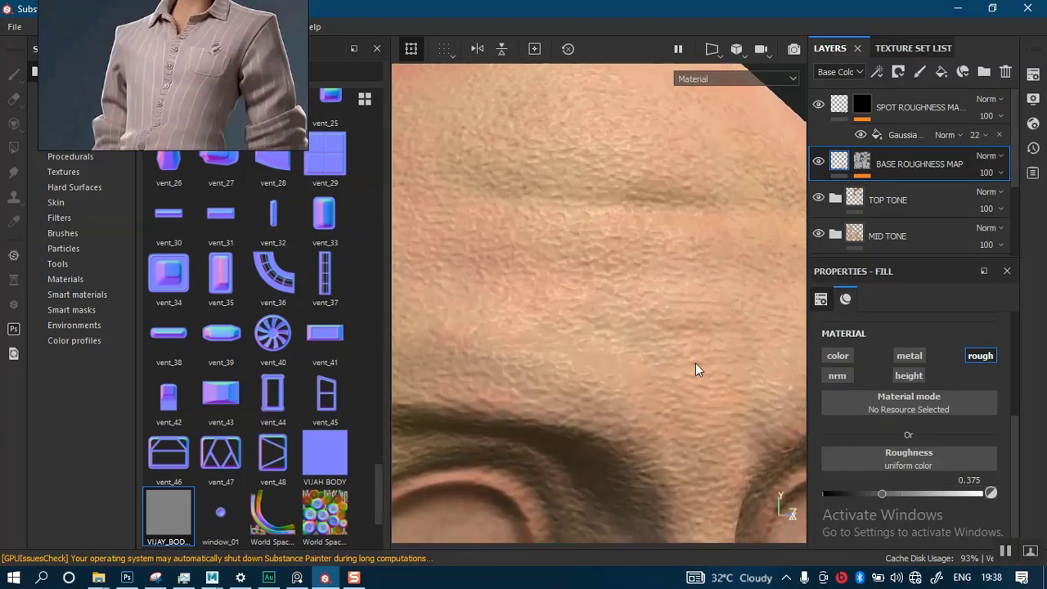
alt+middle_drag(704, 330, 696, 197)
alt+right_drag(695, 196, 687, 270)
alt+middle_drag(688, 277, 650, 237)
mouse_move(709, 279)
shift+right_down()
mouse_move(661, 283)
mouse_move(696, 276)
mouse_move(671, 293)
mouse_move(701, 292)
shift+right_up()
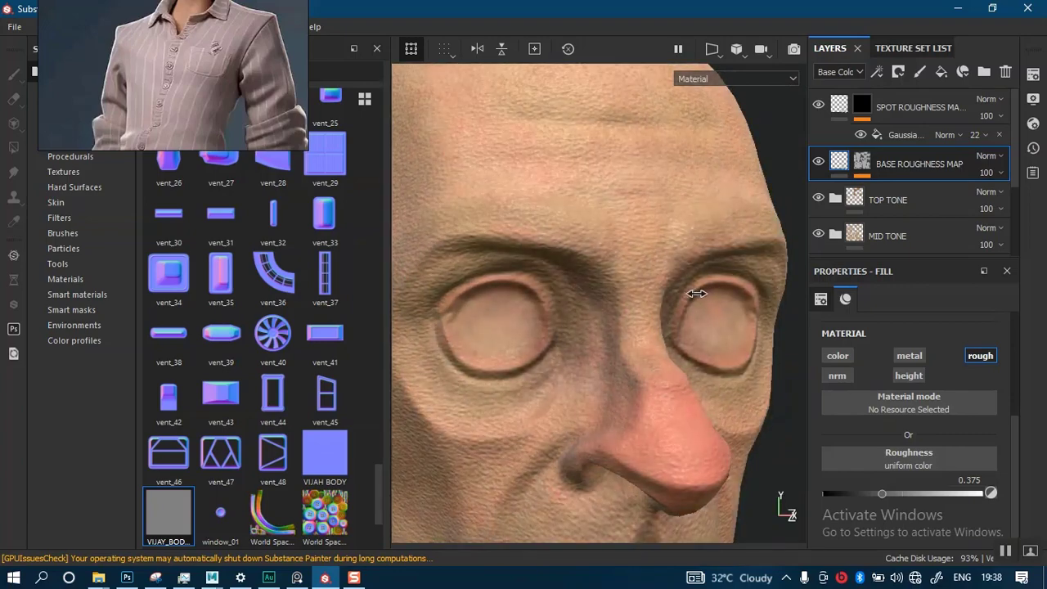
Raise the Gaussian Spots 2 mask effect's opacity to 51 and check the skin shine with the environment light rotated
click(961, 136)
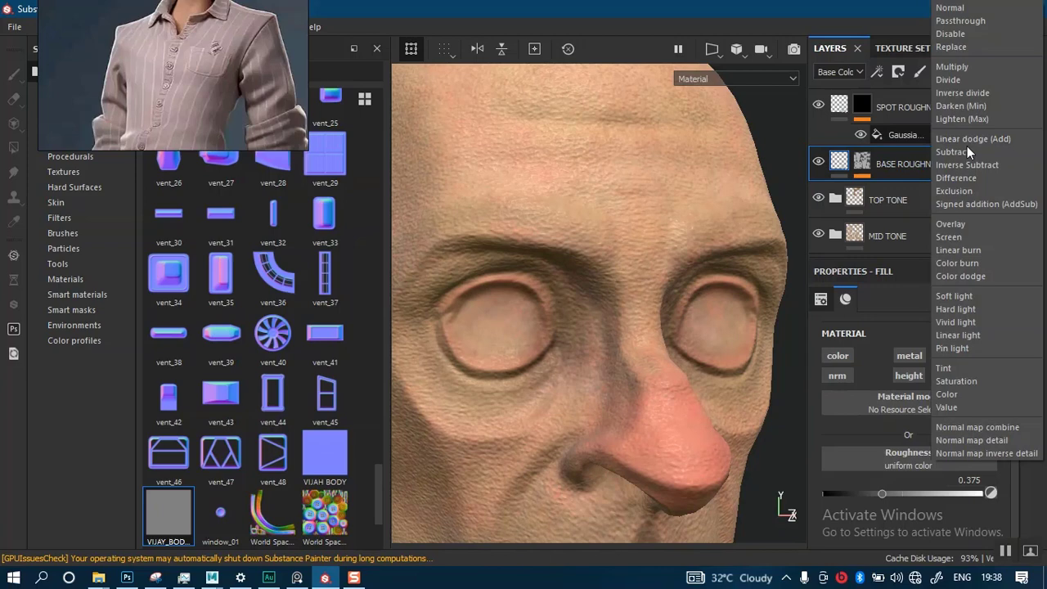
click(900, 36)
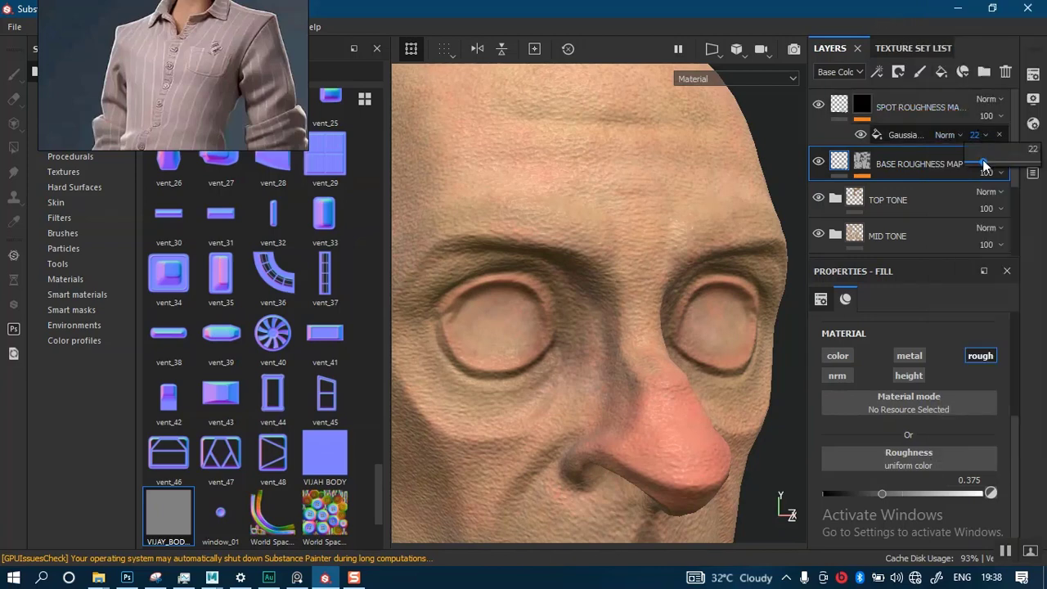
drag(985, 165, 1004, 168)
alt+drag(661, 302, 667, 264)
shift+right_drag(667, 264, 819, 259)
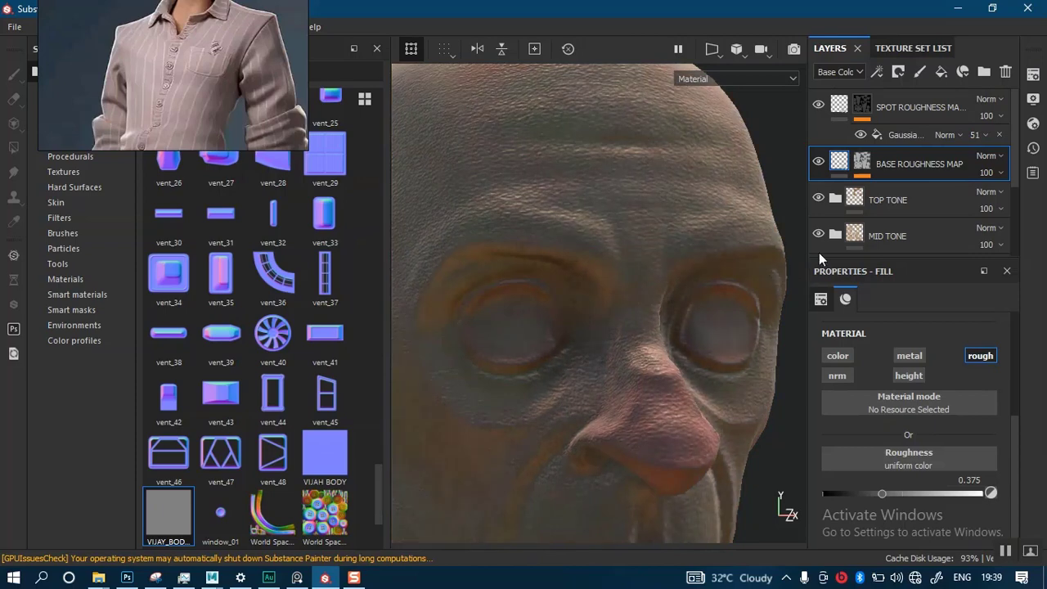
Set the Gaussian Spots 2 mask effect's opacity to 33 and check the face up close and from a distance
click(985, 136)
drag(998, 166, 994, 166)
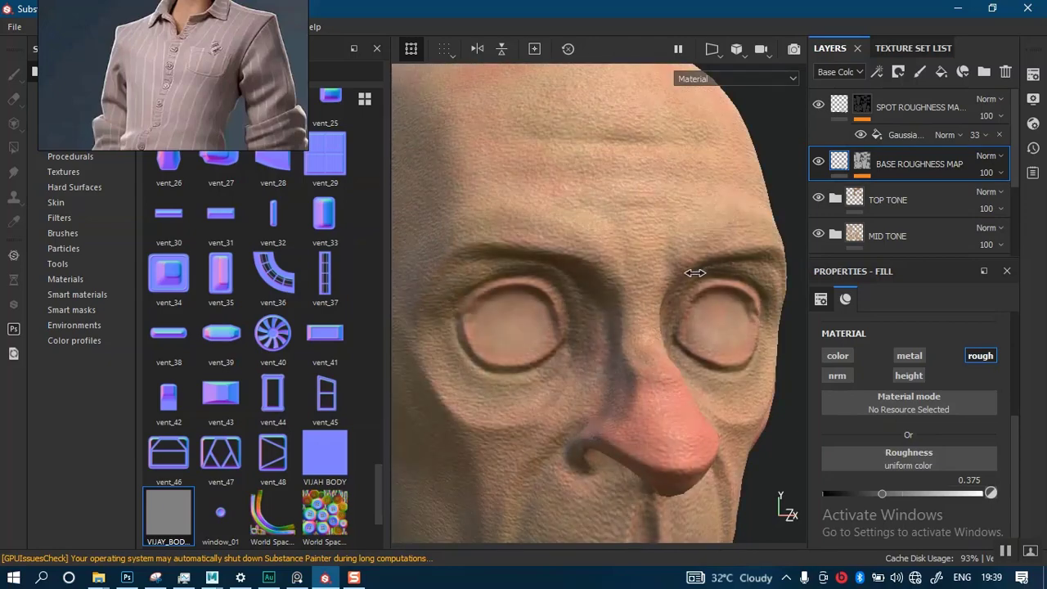
mouse_move(654, 286)
shift+right_down()
mouse_move(674, 283)
mouse_move(670, 291)
shift+right_up()
alt+right_drag(667, 331, 676, 287)
alt+middle_drag(674, 327, 636, 204)
mouse_move(674, 272)
alt+mouse_down()
mouse_move(664, 283)
mouse_move(665, 260)
alt+mouse_up()
alt+right_drag(664, 259, 671, 369)
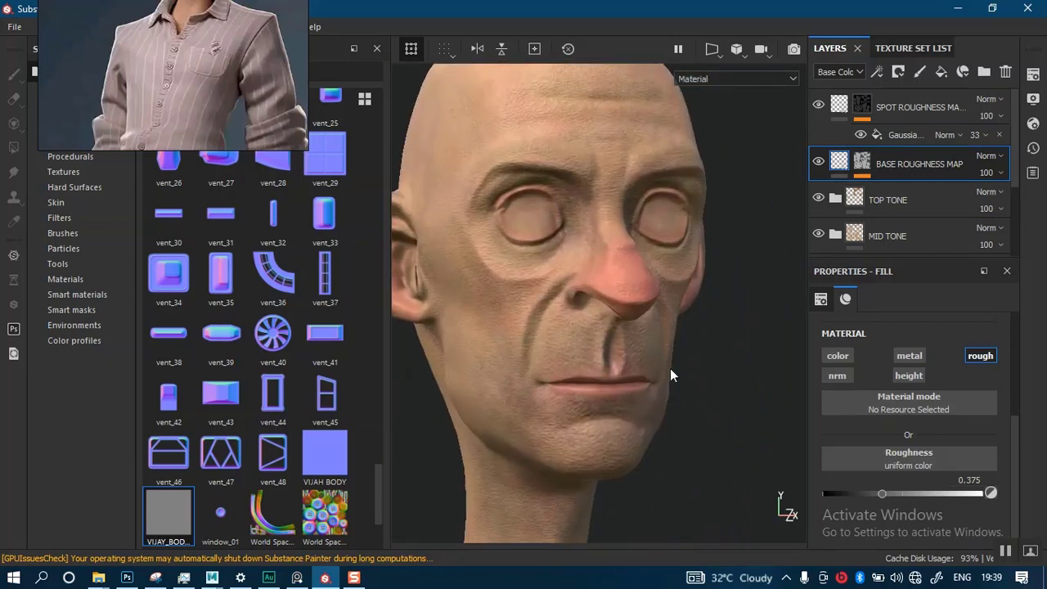
Examine the skin roughness on the mouth, neck, shoulders and side of the head under different light angles
alt+middle_drag(670, 368, 694, 208)
mouse_move(680, 299)
alt+mouse_down()
mouse_move(675, 279)
mouse_move(684, 301)
alt+mouse_up()
shift+right_drag(707, 338, 580, 360)
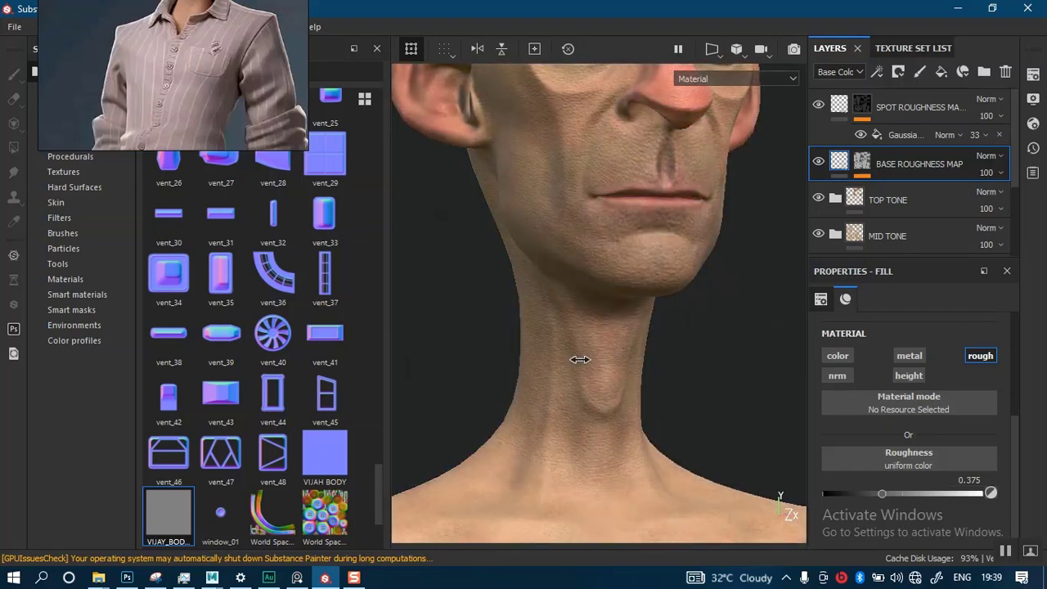
alt+middle_drag(631, 296, 631, 487)
alt+right_drag(654, 401, 665, 446)
alt+drag(661, 360, 680, 374)
alt+middle_drag(683, 359, 679, 487)
alt+drag(674, 274, 728, 327)
shift+right_drag(727, 327, 692, 342)
Cycle through the single-channel displays on the head, including Mask, Normal and Metallic, and return to the full Material display
key(c)
key(c)
key(c)
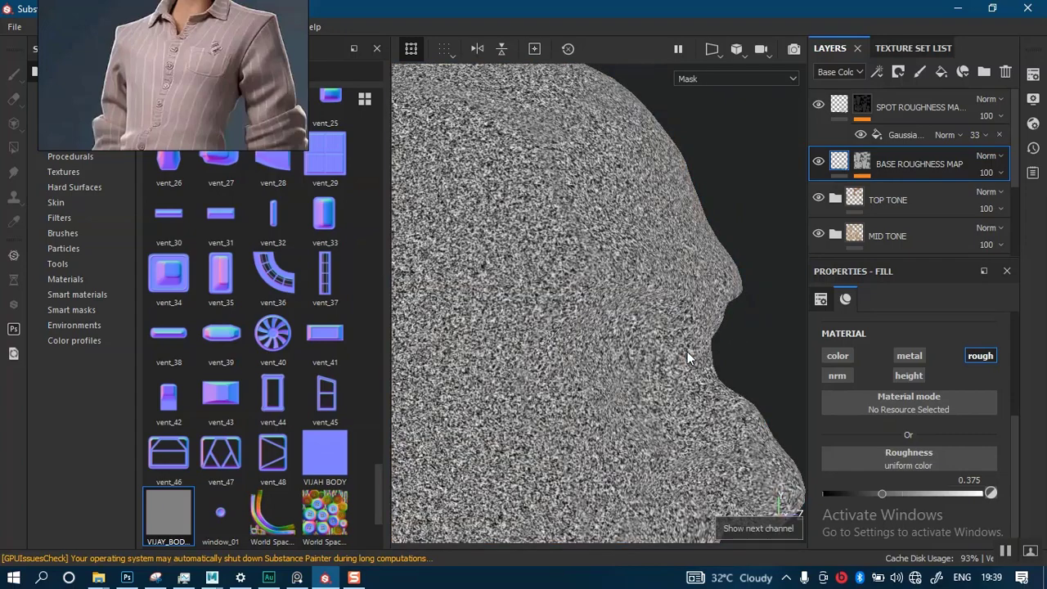
key(c)
key(c)
key(c)
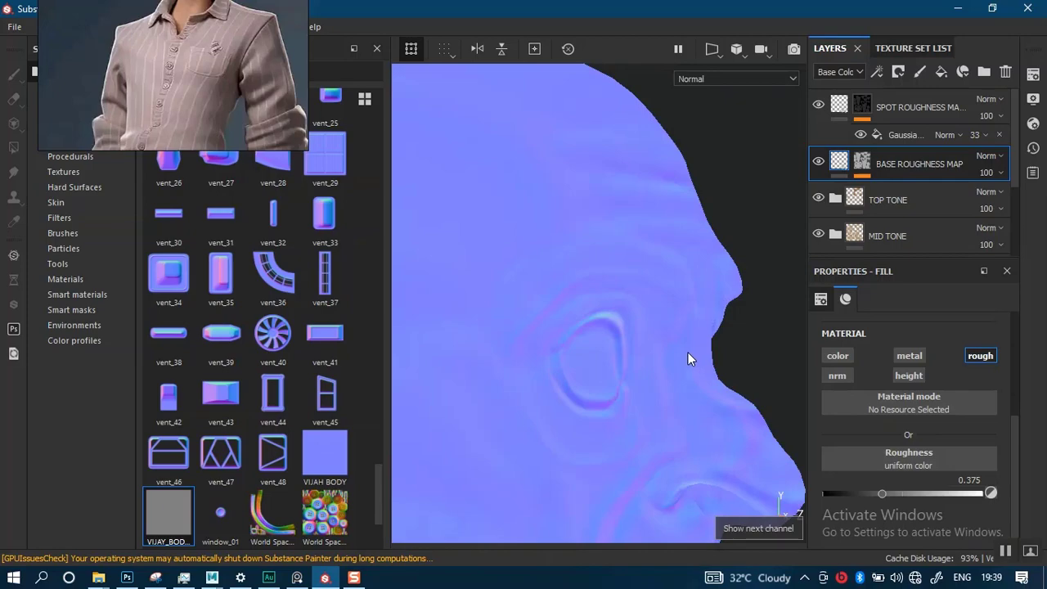
key(c)
key(c)
key(c)
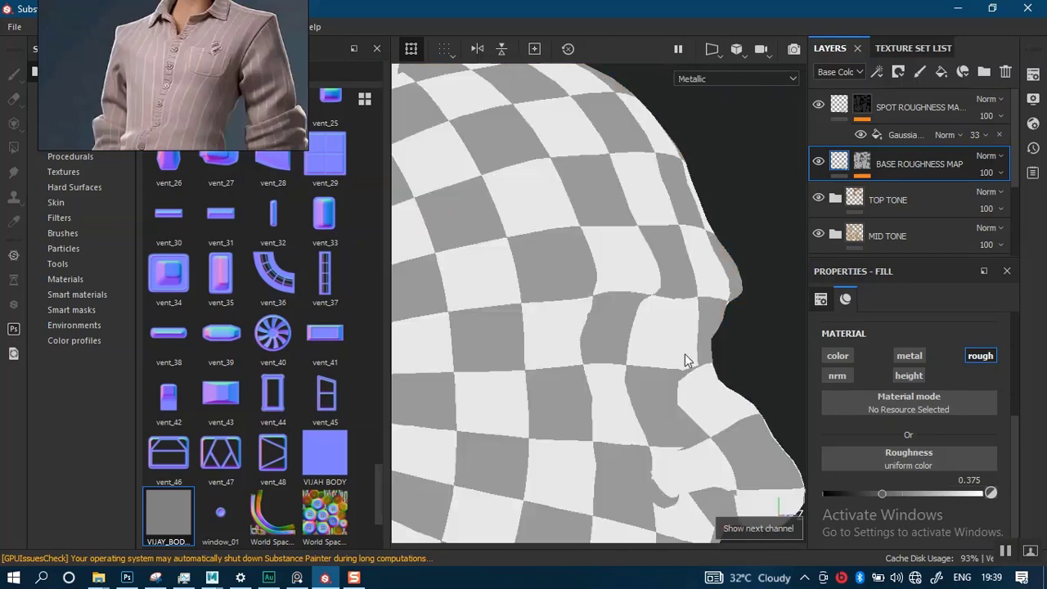
alt+drag(668, 369, 679, 330)
key(m)
mouse_move(678, 329)
shift+right_down()
mouse_move(589, 325)
mouse_move(630, 220)
mouse_move(628, 192)
shift+right_up()
alt+middle_drag(614, 336, 654, 287)
alt+right_drag(655, 287, 692, 220)
alt+drag(692, 220, 712, 219)
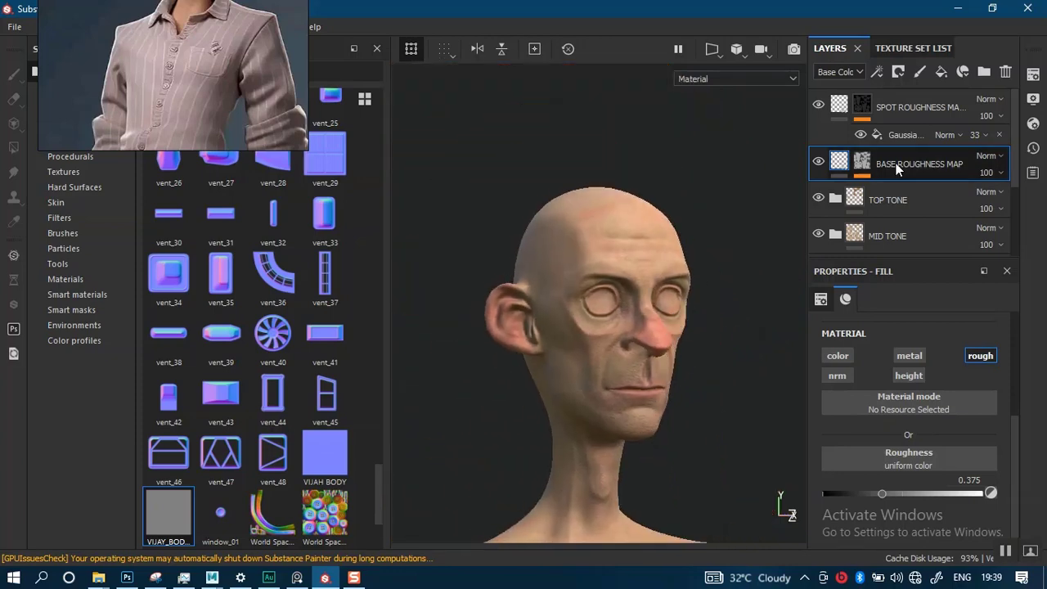
Undo the newly added empty fill layer and duplicate the SPOT ROUGHNESS MAP layer with its mask instead
click(907, 110)
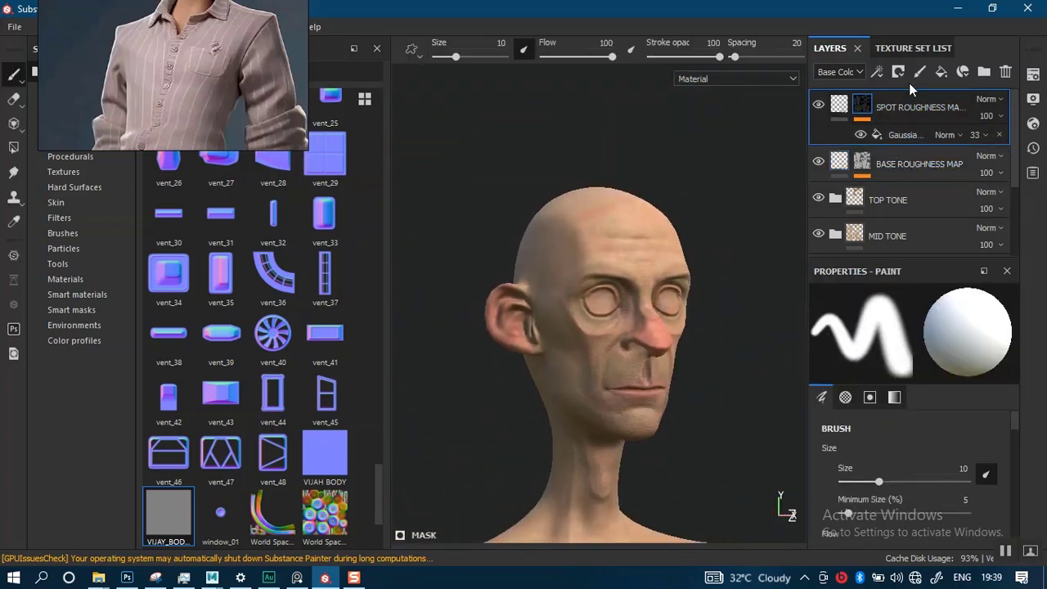
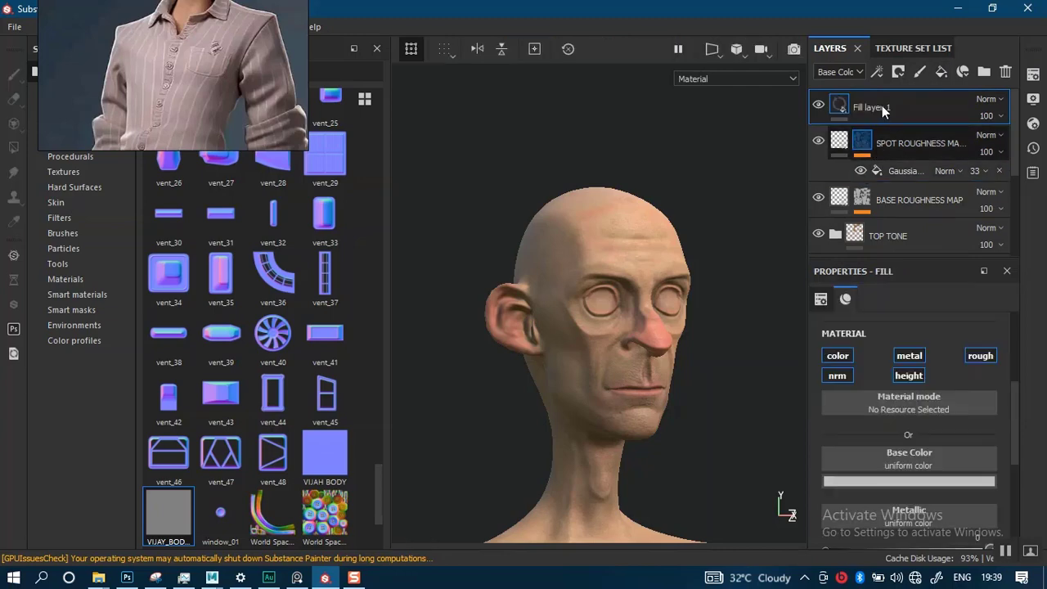
key(ctrl+z)
key(ctrl+d)
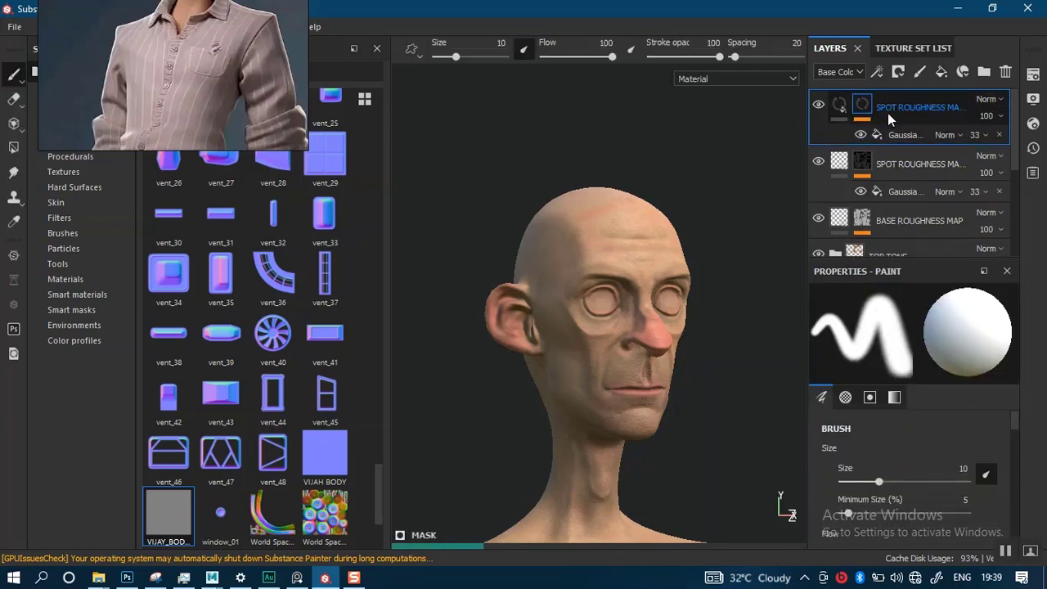
Rename the duplicated SPOT ROUGHNESS MAP layer T ZONE
double_click(894, 106)
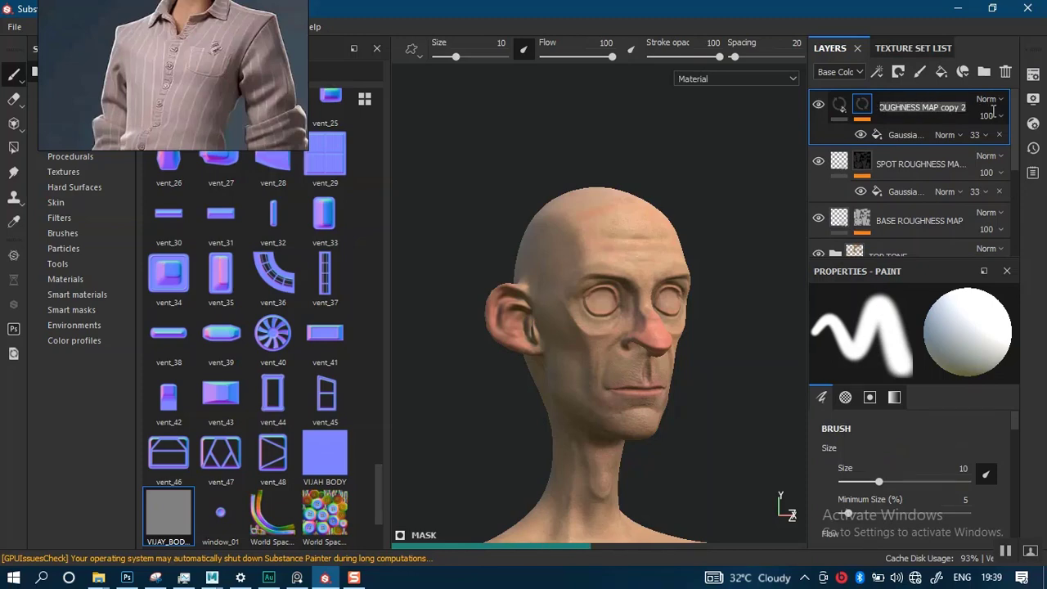
text(SPOT R)
key(BackSpace)
key(BackSpace)
key(BackSpace)
key(BackSpace)
key(BackSpace)
key(BackSpace)
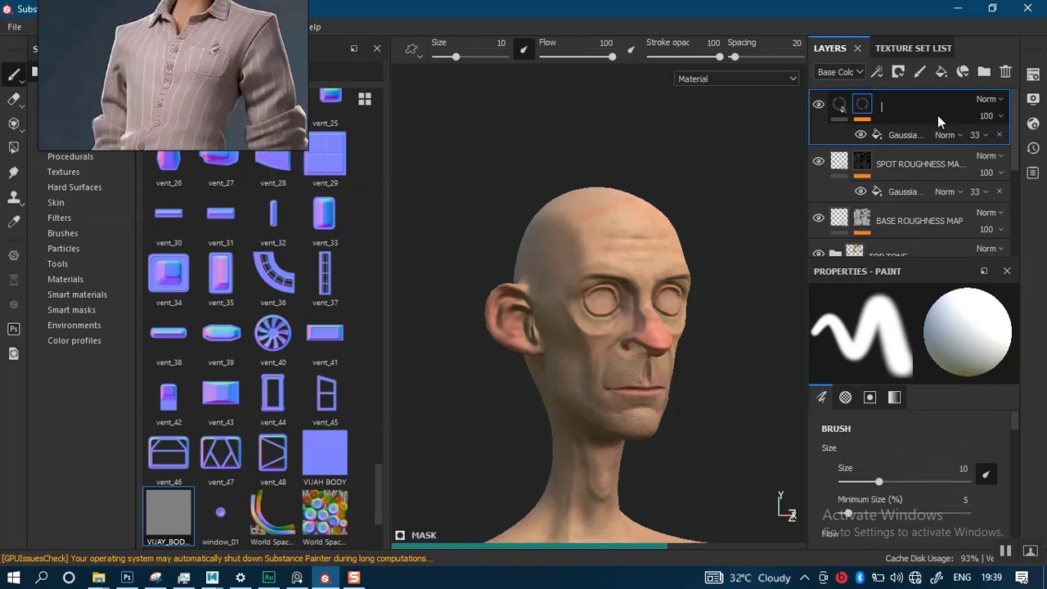
text(T ZON)
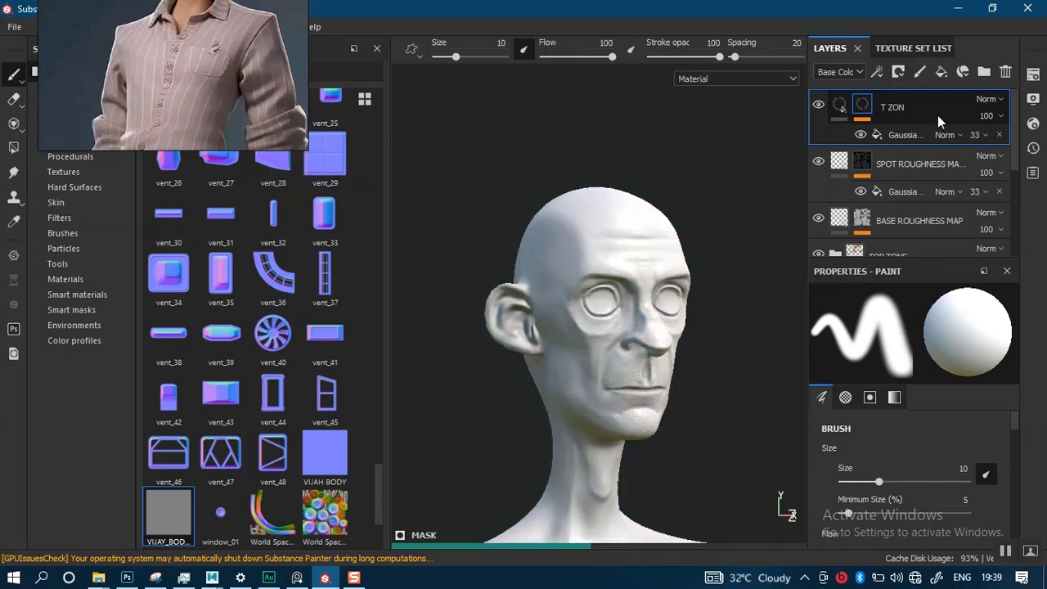
text(E)
key(Return)
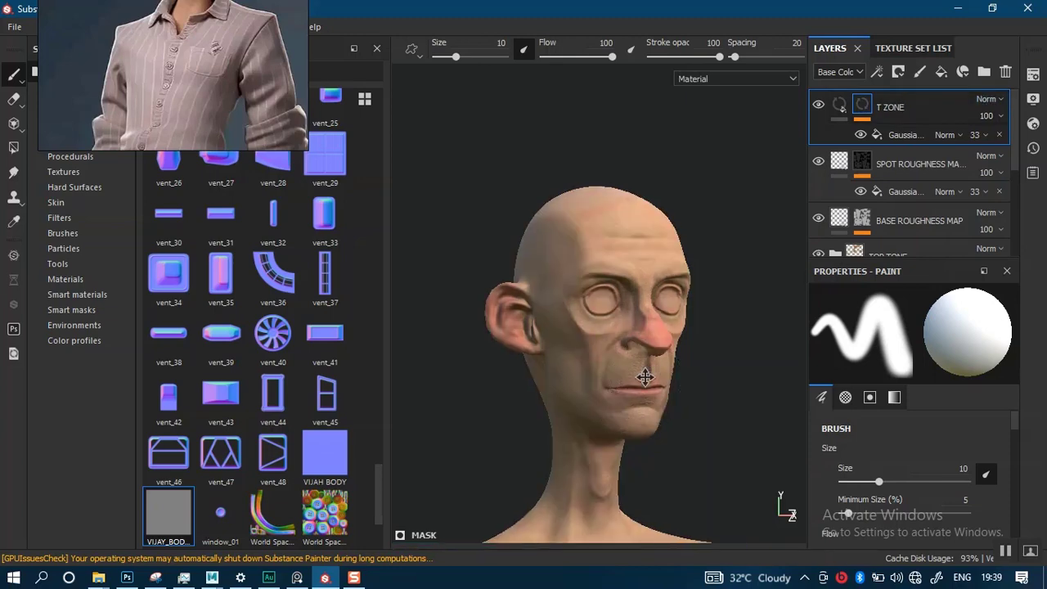
Remove the Gaussian Spots 2 effect from the T ZONE mask and lower the layer's roughness for a shinier surface
alt+drag(643, 374, 678, 351)
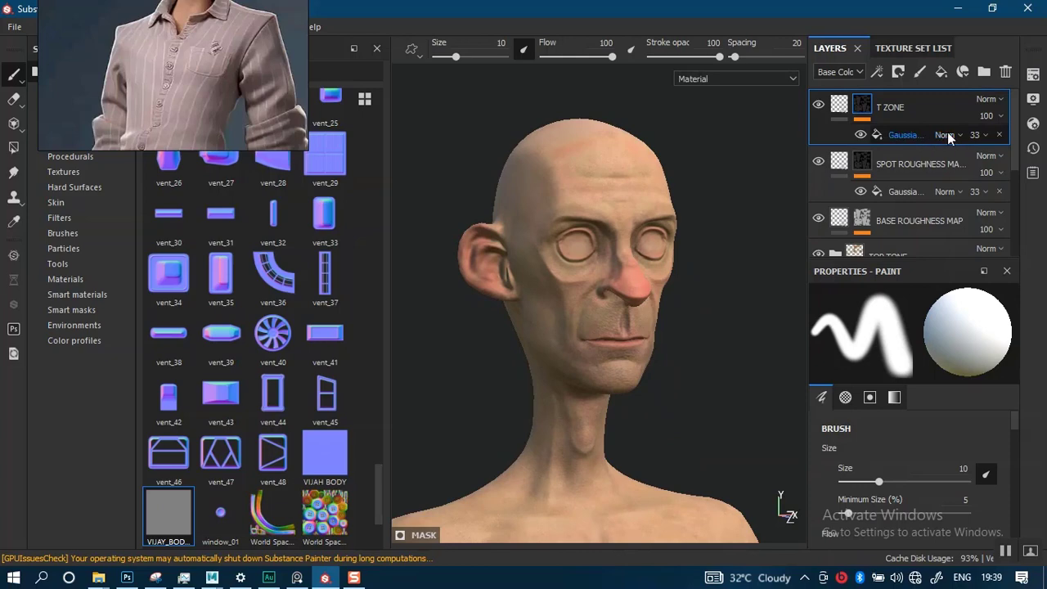
click(1000, 136)
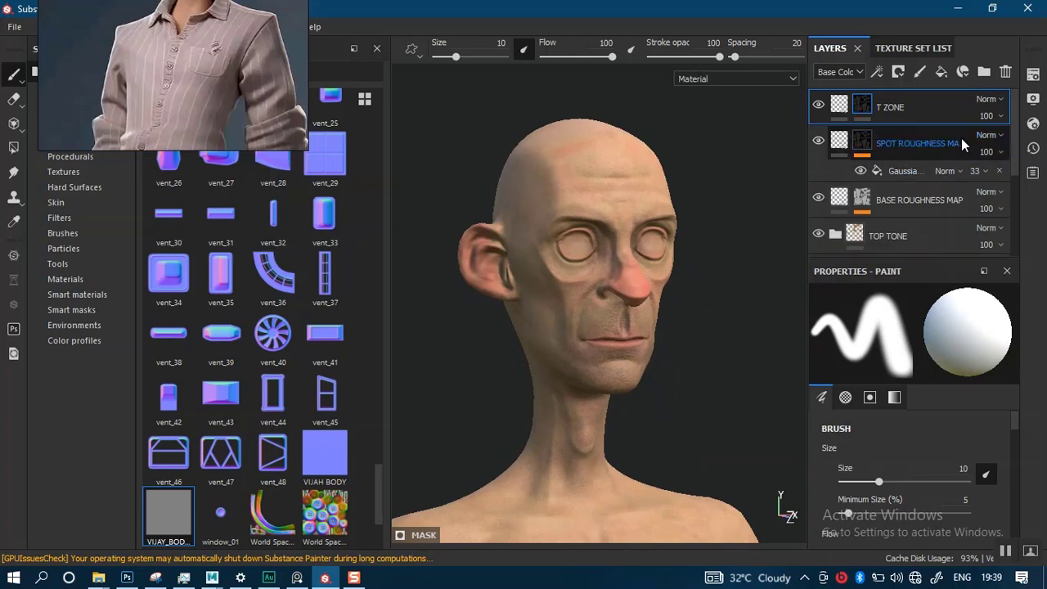
click(843, 109)
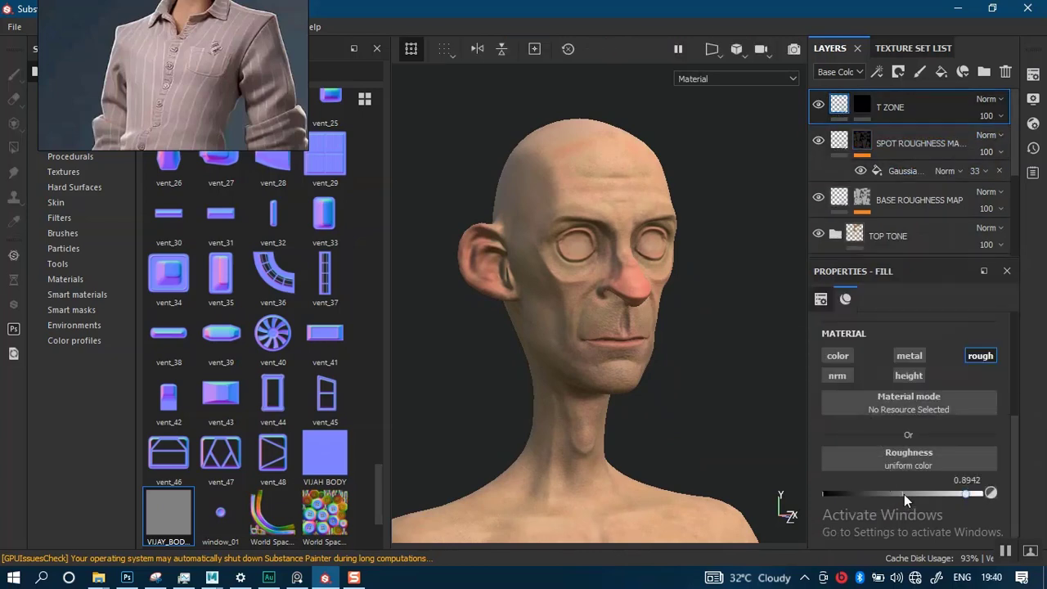
drag(913, 493, 851, 501)
alt+drag(649, 299, 667, 315)
Target the T ZONE layer's mask for painting and search the brush library for DIRT
click(863, 103)
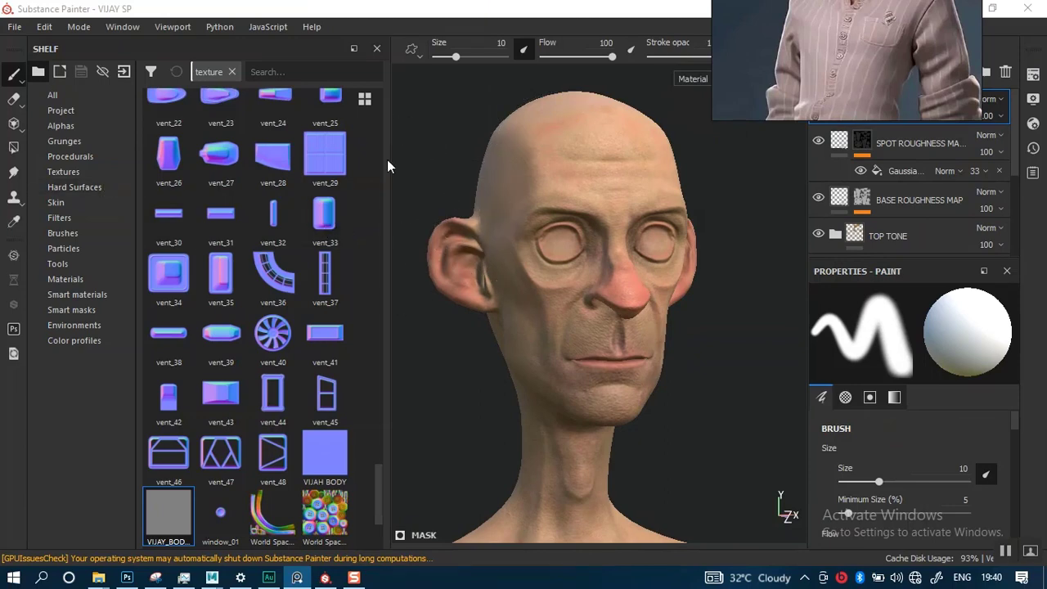
mouse_move(537, 264)
alt+mouse_down()
mouse_move(540, 279)
mouse_move(562, 277)
alt+mouse_up()
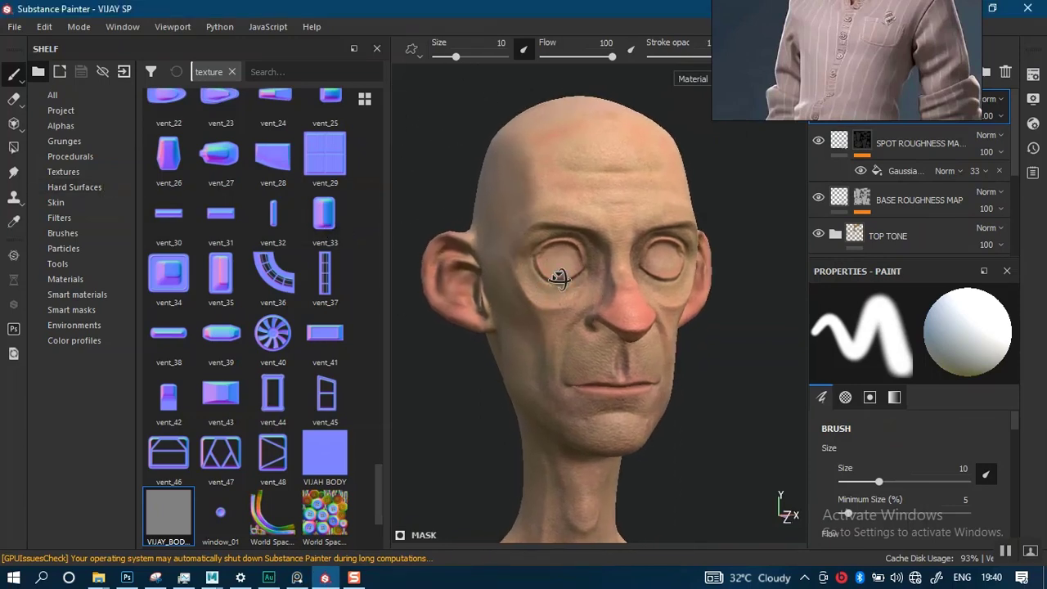
alt+middle_drag(561, 276, 531, 307)
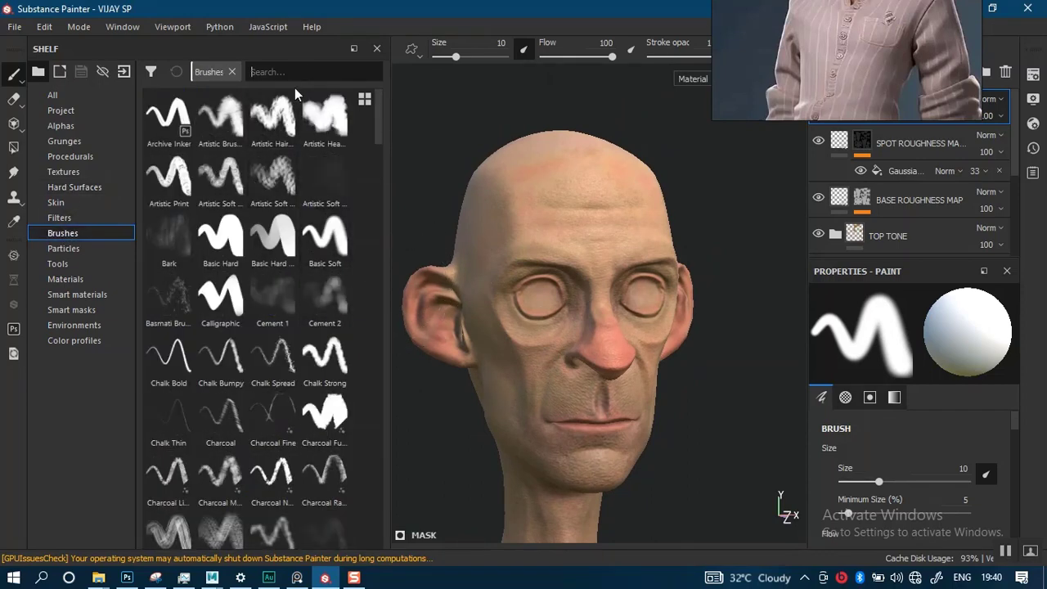
text(DIRT)
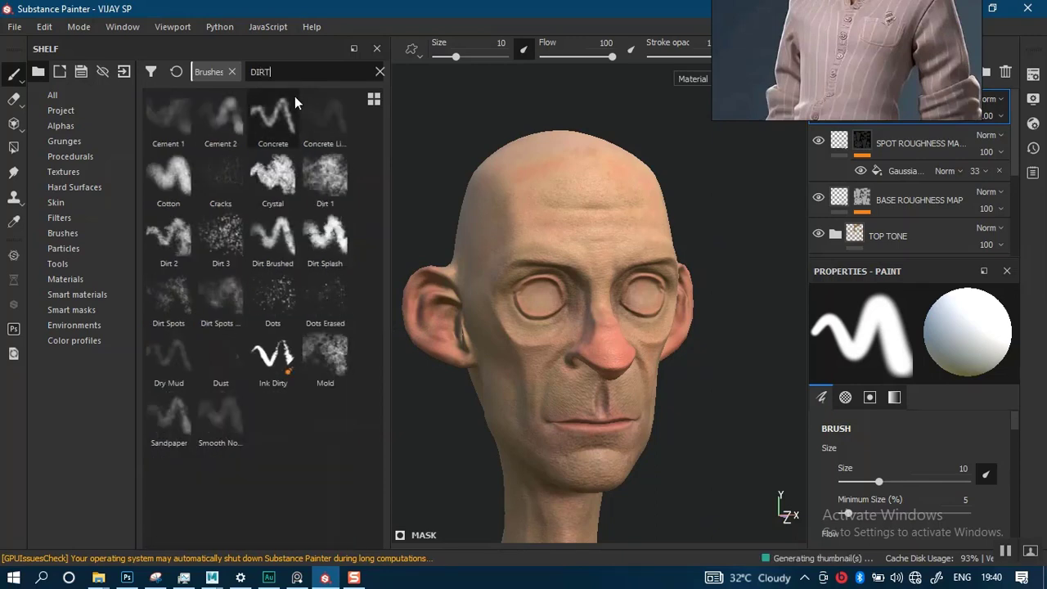
text([)
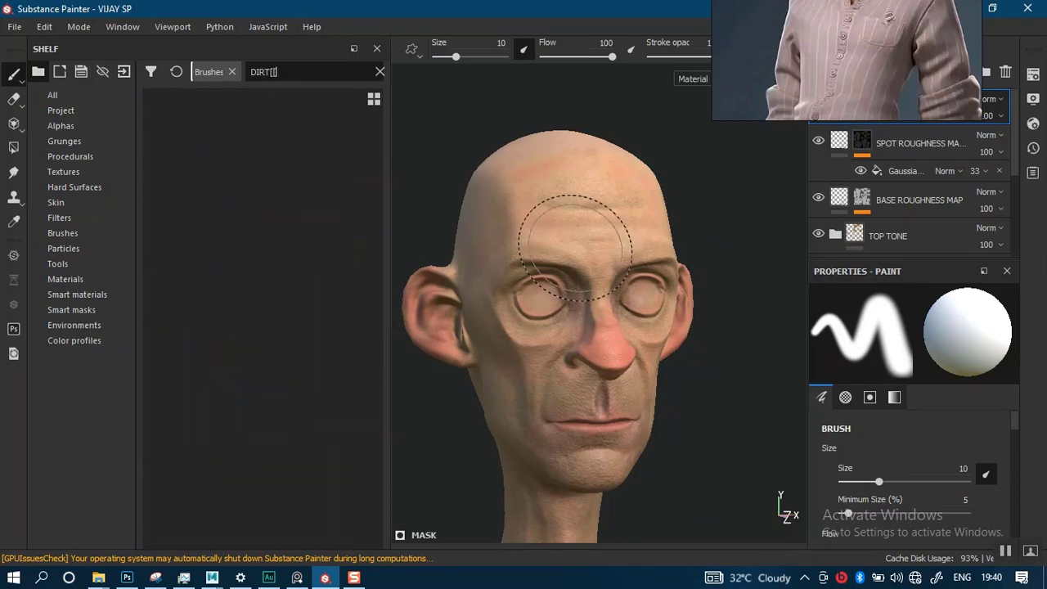
key(BackSpace)
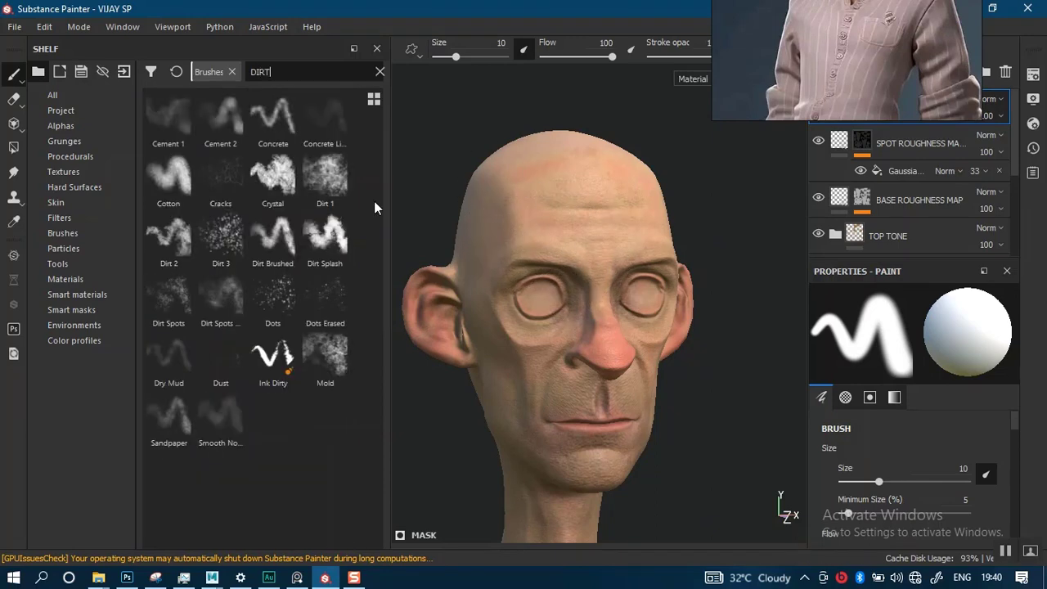
Choose the Dirt 1 brush and reduce its size to 9.43 for painting the mask on the forehead
click(325, 176)
key(bracketright)
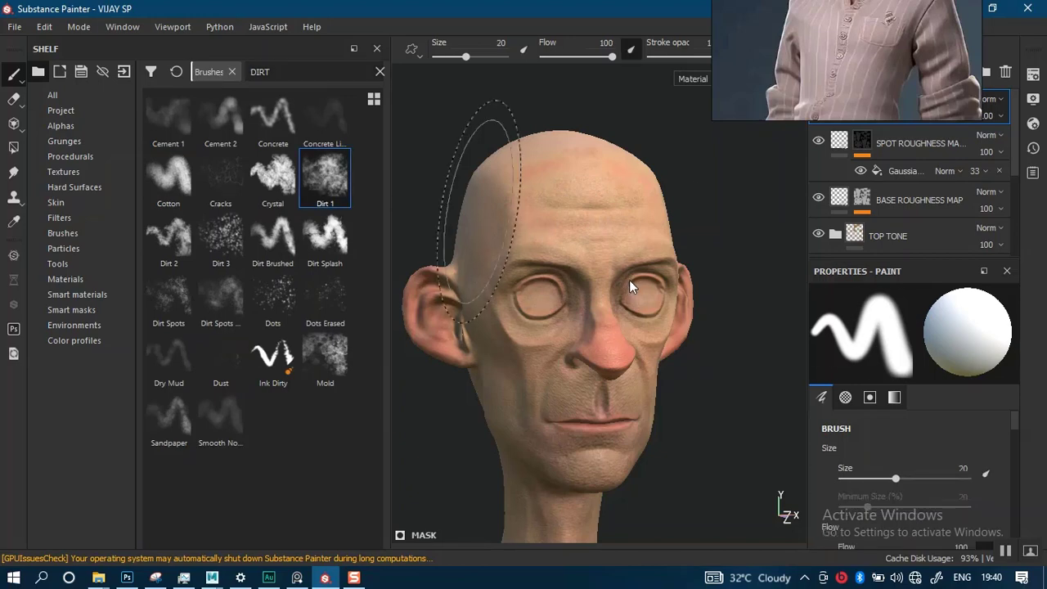
key(bracketleft)
key(bracketleft)
key(bracketleft)
key(bracketleft)
key(bracketleft)
key(bracketleft)
key(bracketleft)
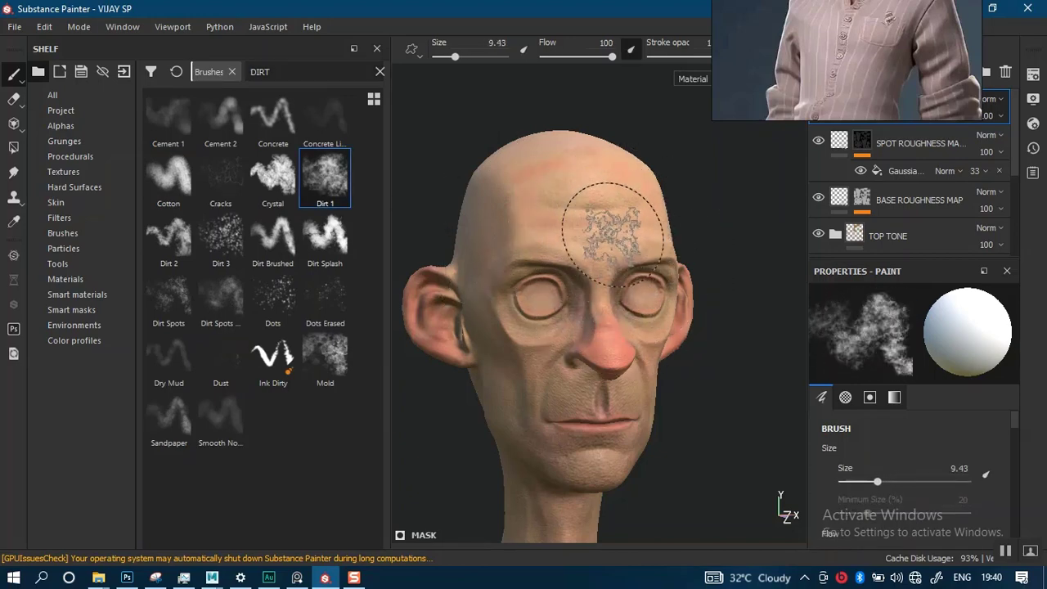
alt+right_drag(611, 231, 635, 269)
alt+drag(636, 269, 631, 226)
alt+right_drag(631, 226, 659, 268)
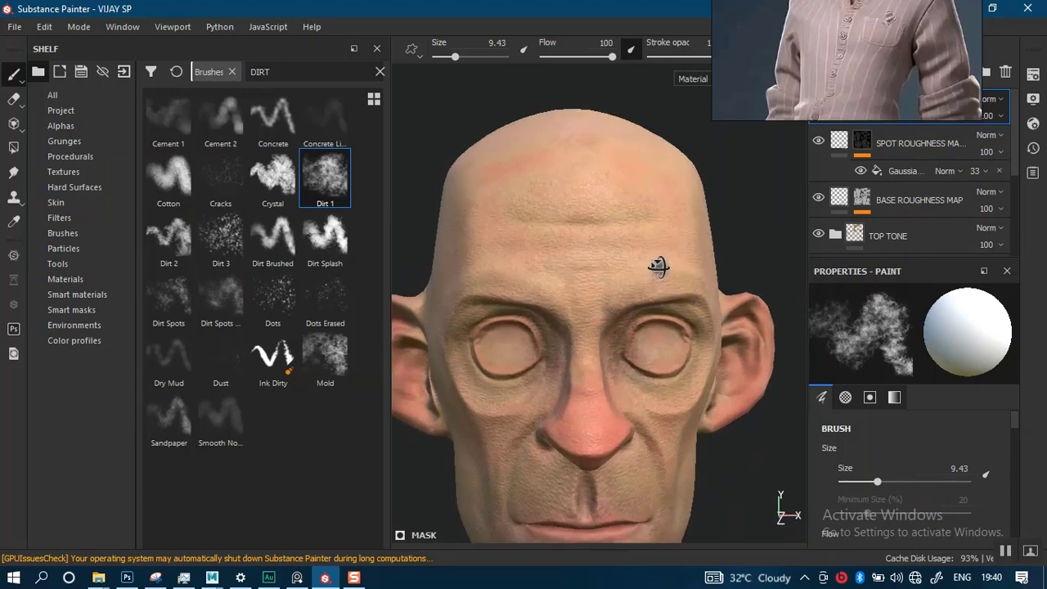
scroll(609, 254, up, 4)
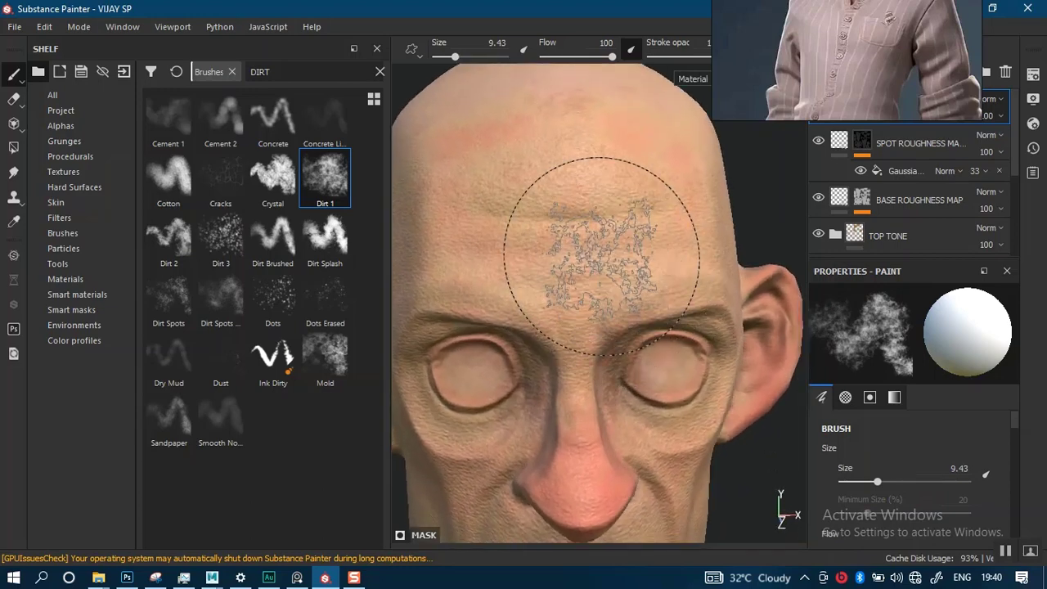
Reduce the Dirt 1 brush to size 7.13 and paint the T ZONE mask across the forehead
key(bracketleft)
key(bracketleft)
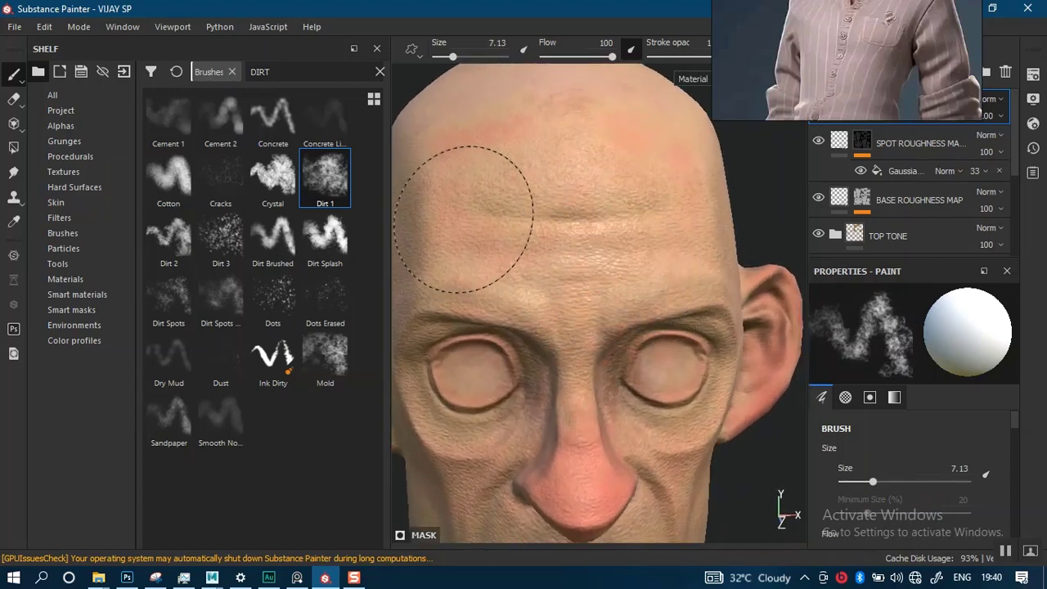
alt+right_drag(620, 215, 608, 311)
alt+drag(608, 311, 637, 288)
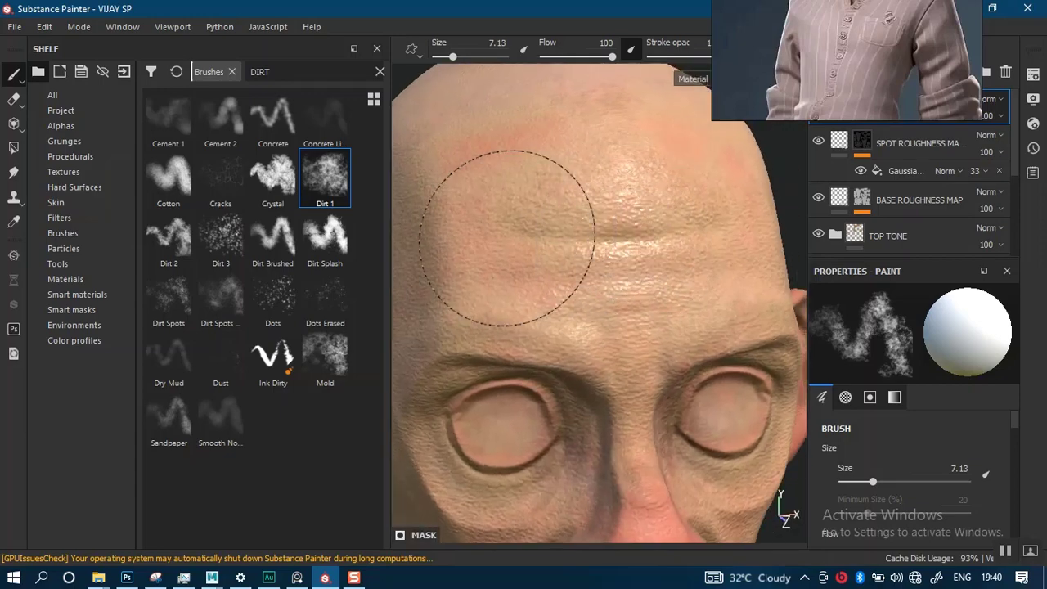
scroll(587, 224, down, 3)
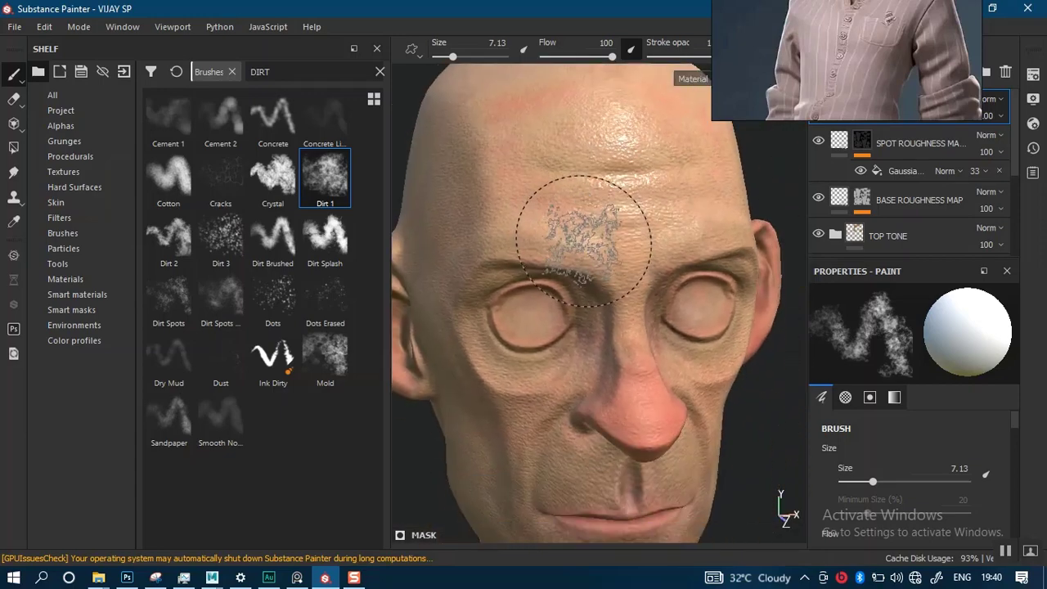
Display only the Roughness channel and extend the painted forehead area on the T ZONE mask
key(c)
key(c)
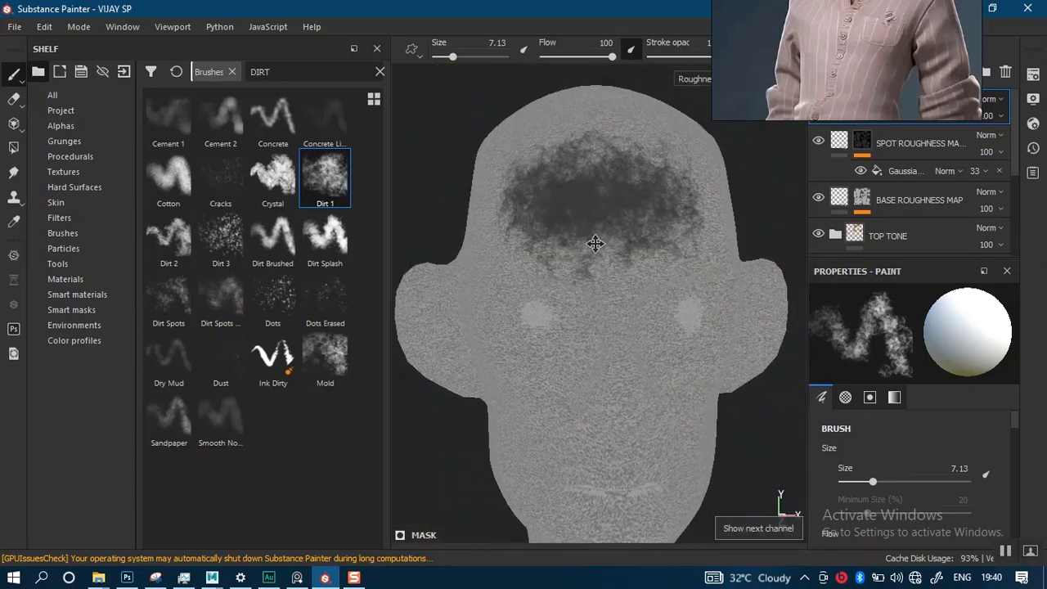
alt+middle_drag(596, 244, 571, 239)
right_drag(859, 69, 181, 136)
click(560, 243)
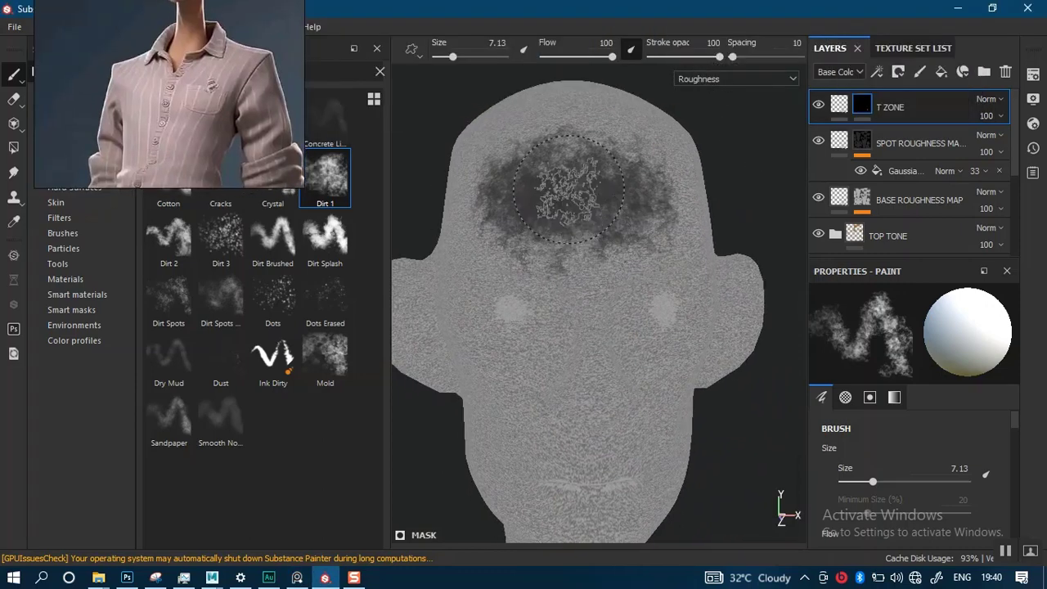
scroll(619, 257, up, 2)
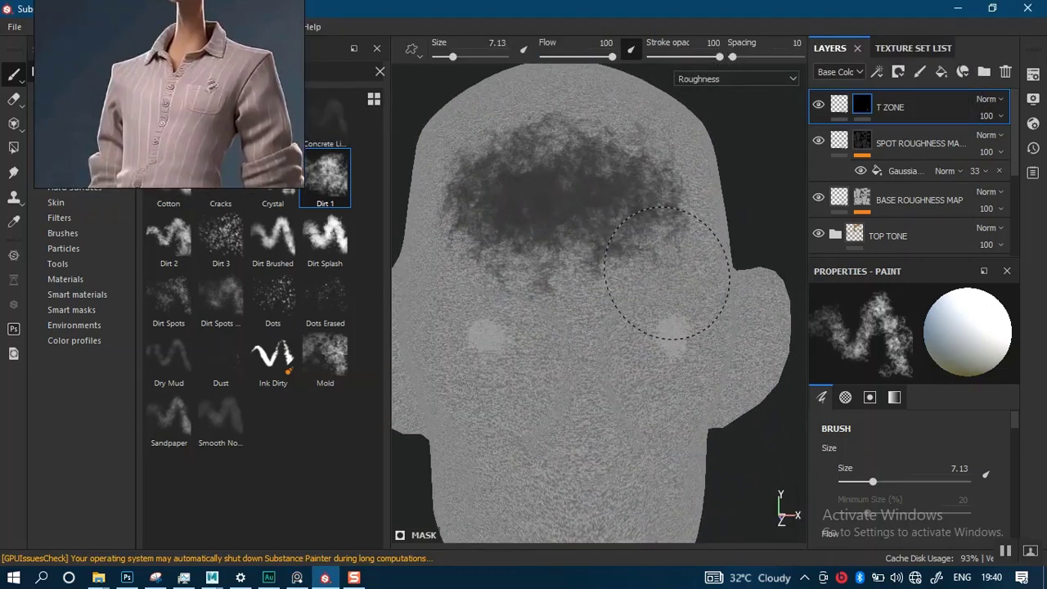
Set the brush to size 6.1, flow 84 and stroke opacity 88 for painting the cheeks
key(bracketleft)
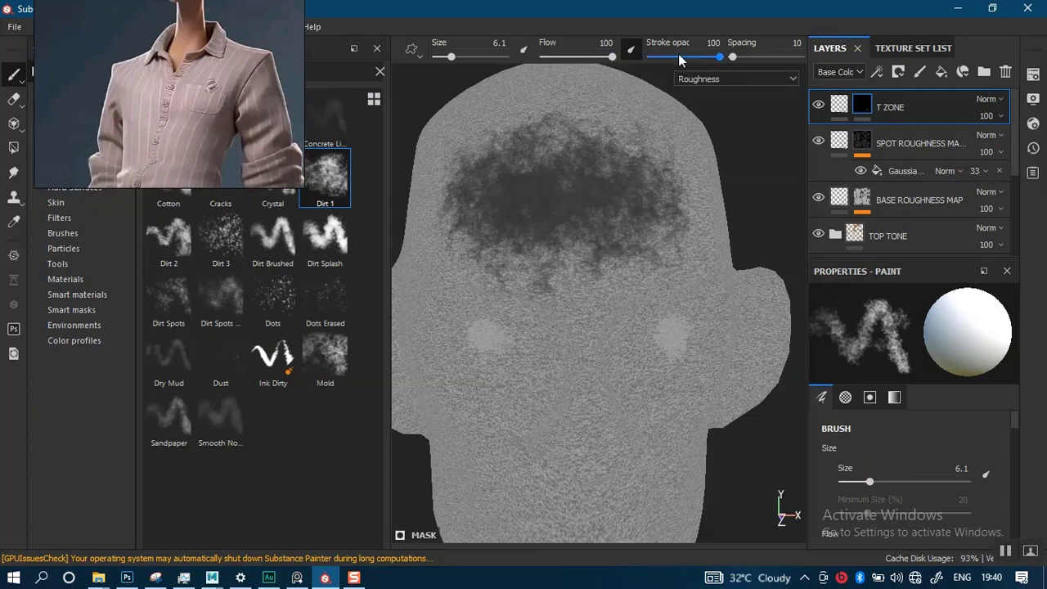
drag(679, 57, 686, 56)
drag(613, 56, 583, 56)
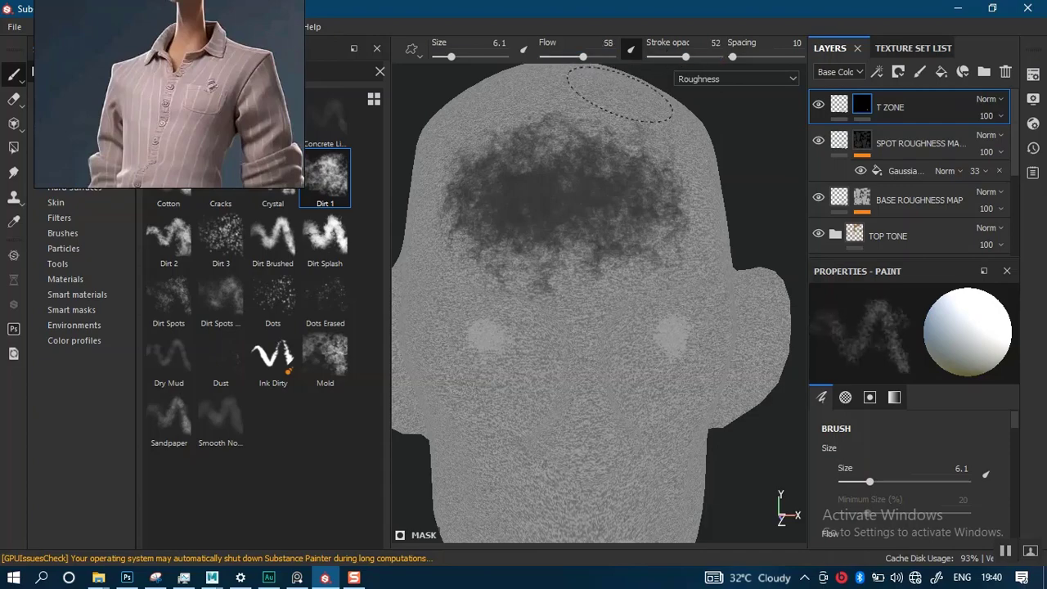
alt+middle_drag(607, 279, 604, 123)
alt+drag(608, 248, 620, 234)
alt+middle_drag(620, 234, 614, 292)
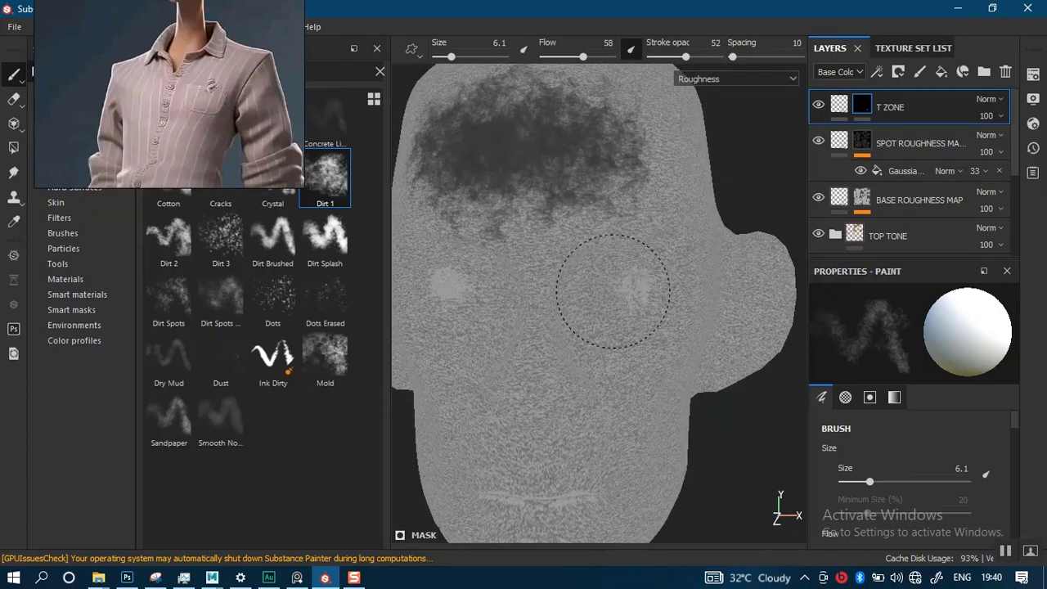
drag(684, 56, 708, 56)
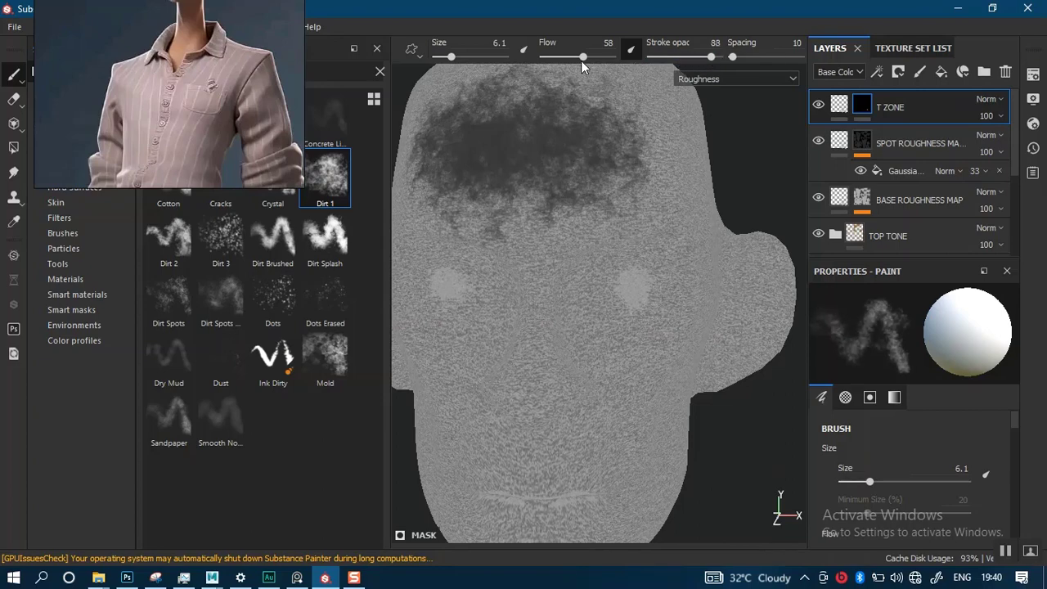
drag(582, 60, 601, 57)
alt+middle_drag(661, 269, 626, 285)
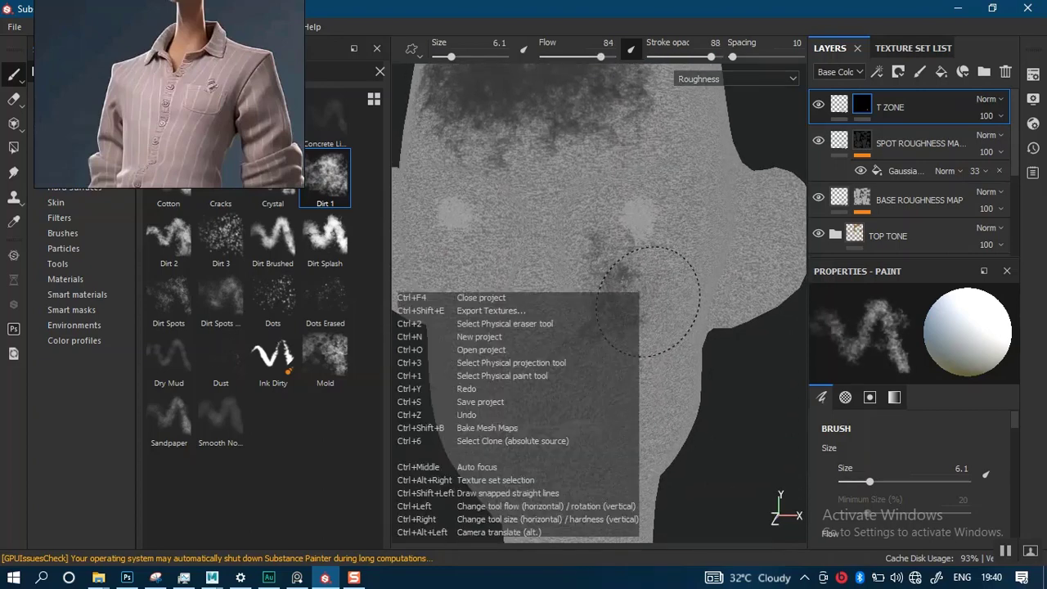
Undo the last cheek stroke and paint both cheeks on the T ZONE mask with the brush at size 4.28
key(ctrl+z)
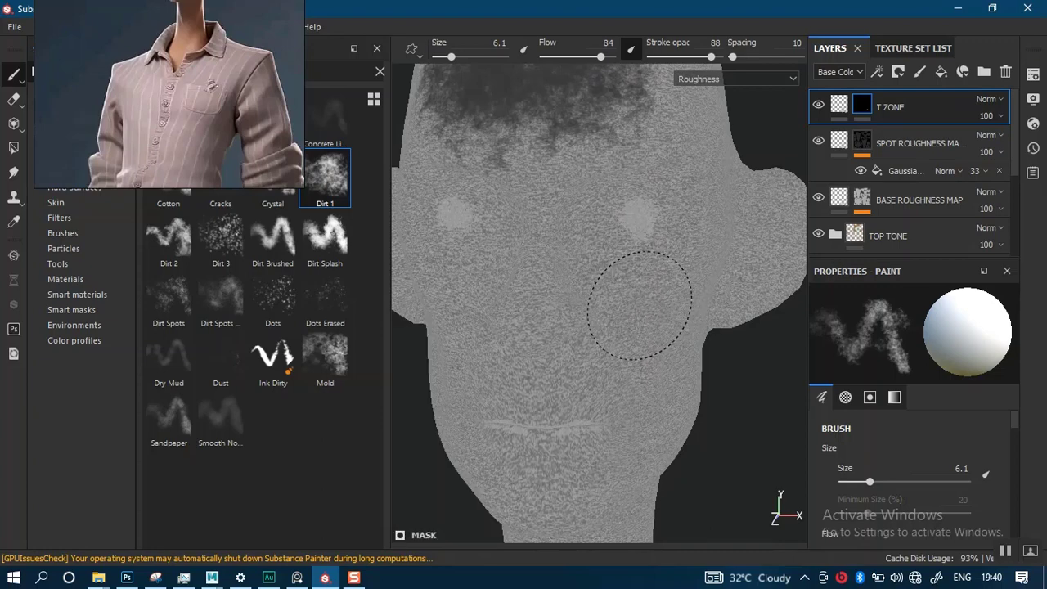
ctrl+right_drag(640, 305, 613, 305)
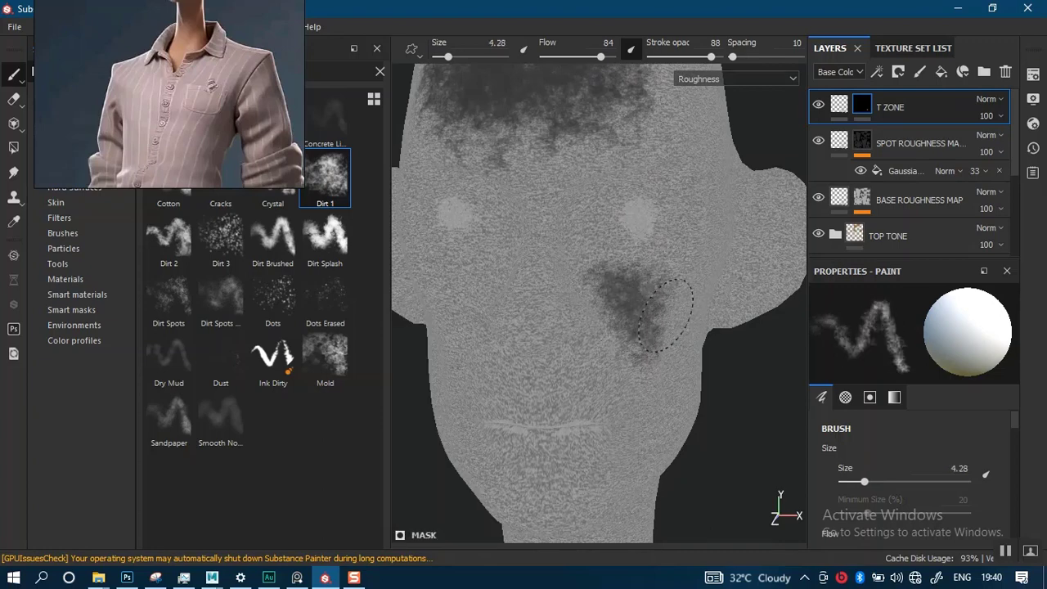
mouse_move(660, 290)
alt+mouse_down()
mouse_move(603, 316)
mouse_move(728, 328)
mouse_move(636, 316)
alt+mouse_up()
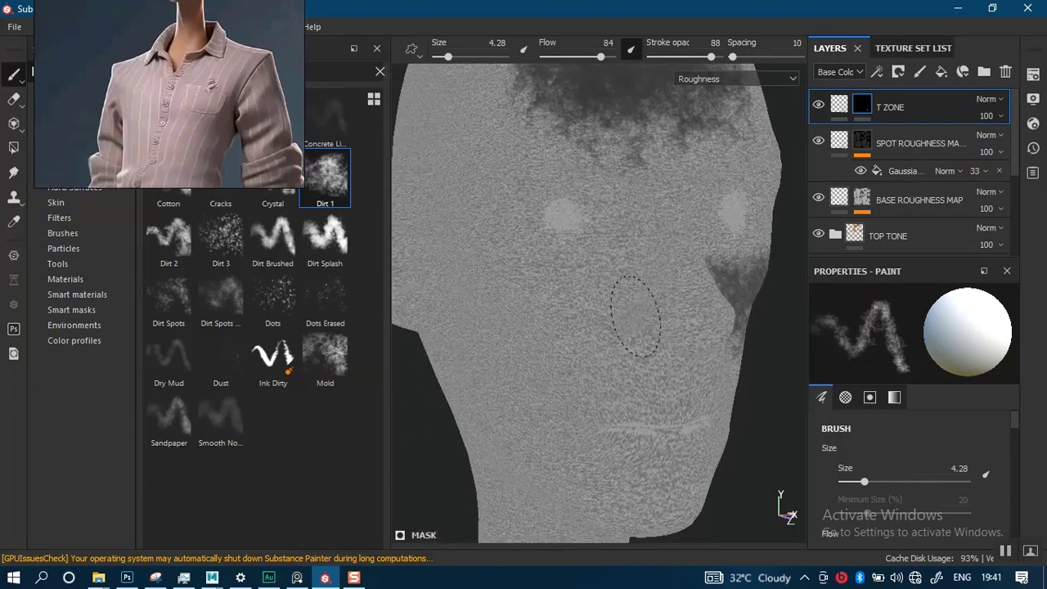
mouse_move(565, 303)
mouse_down()
mouse_move(503, 287)
mouse_move(563, 344)
mouse_move(638, 273)
mouse_move(631, 332)
mouse_up()
Reduce the brush to size 2.78, paint the nose on the T ZONE mask and display the full material
key(bracketleft)
key(bracketleft)
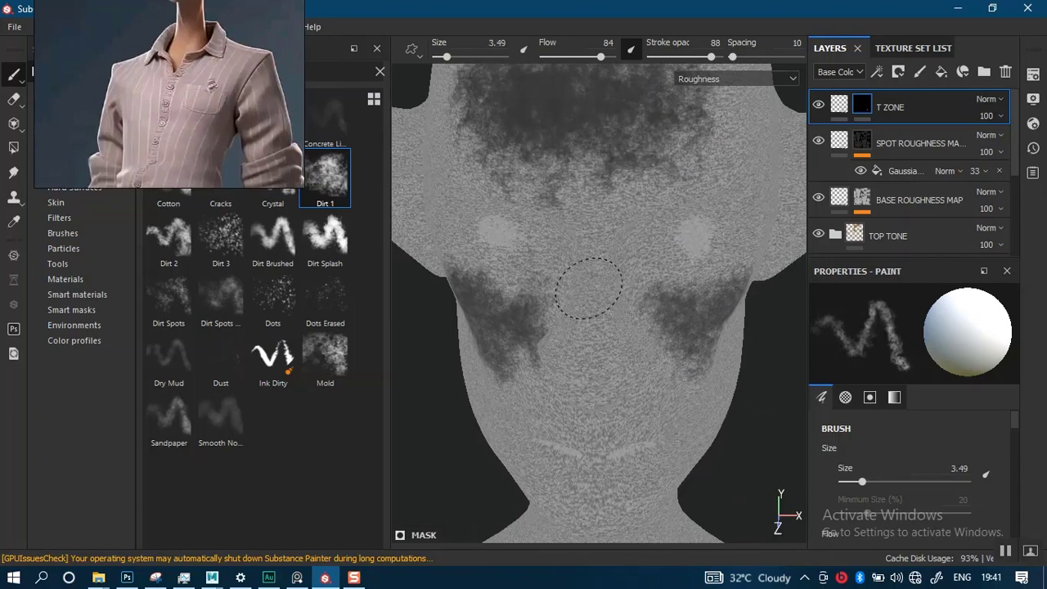
alt+drag(565, 384, 557, 336)
key(m)
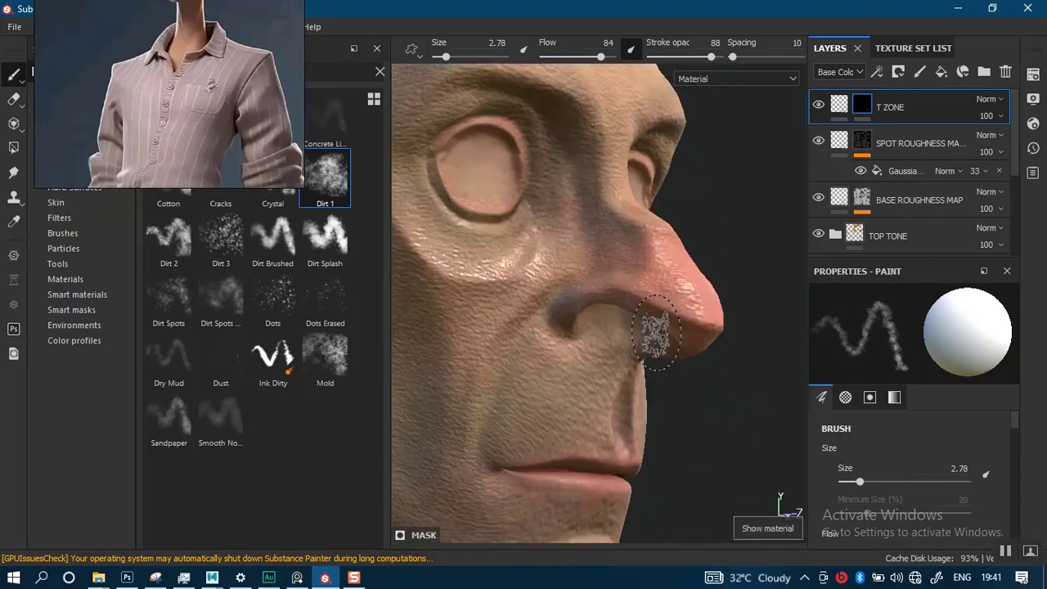
alt+drag(718, 295, 582, 348)
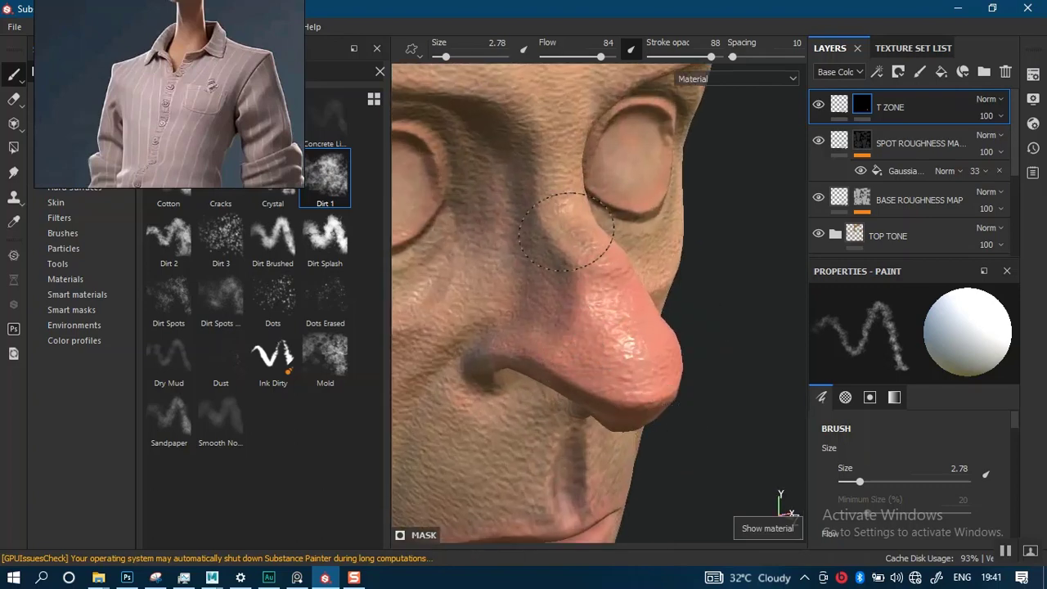
Reduce the brush to size 0.74 and paint along the lower lip on the T ZONE mask
mouse_move(564, 232)
alt+mouse_down()
mouse_move(630, 346)
mouse_move(701, 335)
mouse_move(614, 333)
mouse_move(666, 367)
mouse_move(695, 420)
mouse_move(675, 284)
alt+mouse_up()
mouse_move(667, 307)
alt+right_down()
mouse_move(601, 491)
mouse_move(603, 524)
alt+right_up()
alt+drag(630, 360, 645, 392)
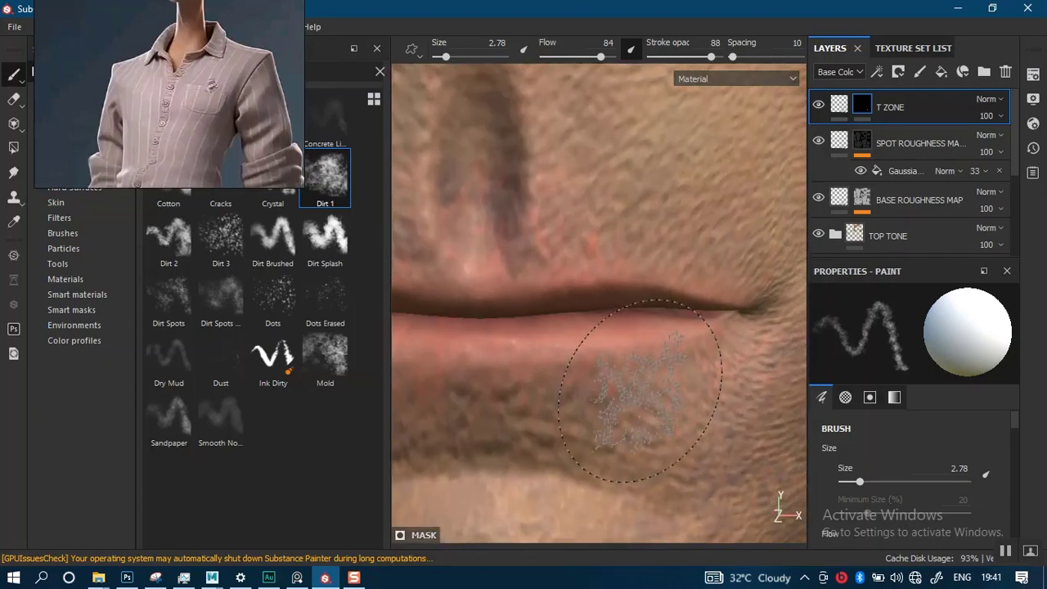
key(bracketleft)
key(bracketleft)
key(bracketleft)
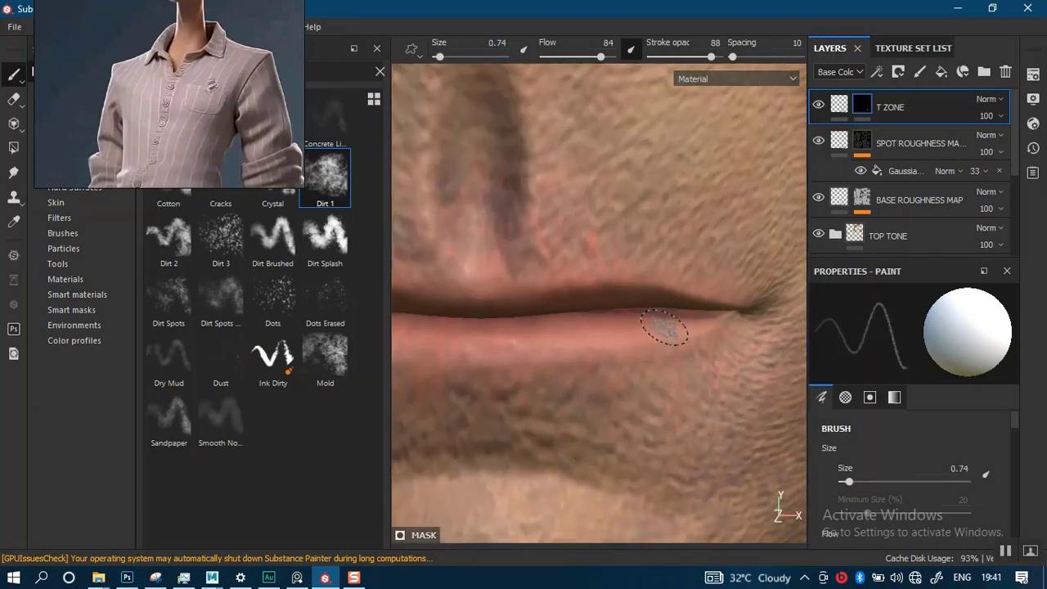
mouse_move(655, 325)
alt+mouse_down()
mouse_move(671, 365)
mouse_move(646, 355)
mouse_move(688, 368)
alt+mouse_up()
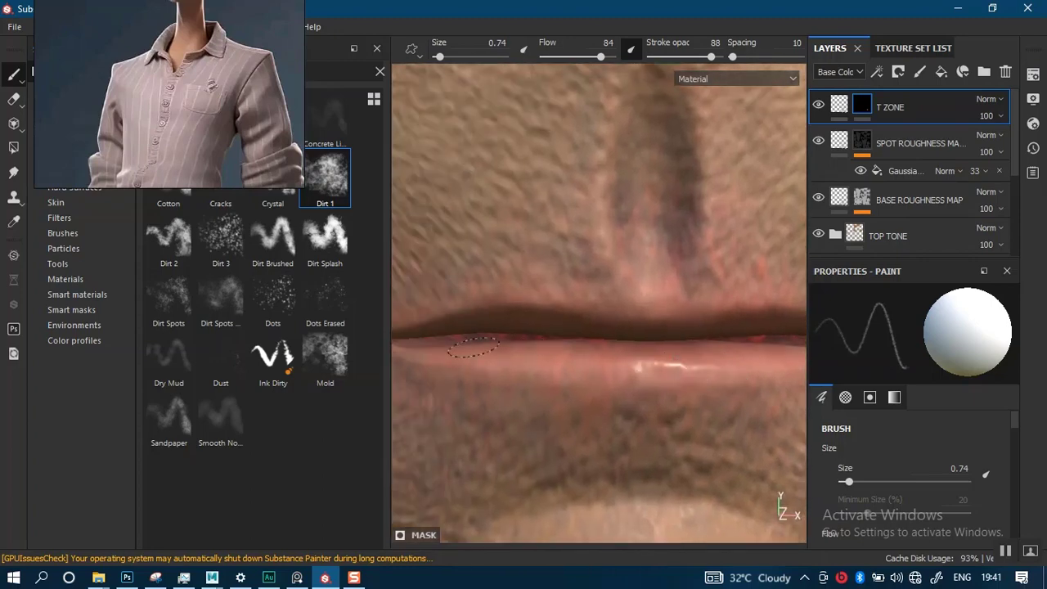
mouse_move(603, 362)
alt+mouse_down()
mouse_move(713, 393)
mouse_move(680, 375)
alt+mouse_up()
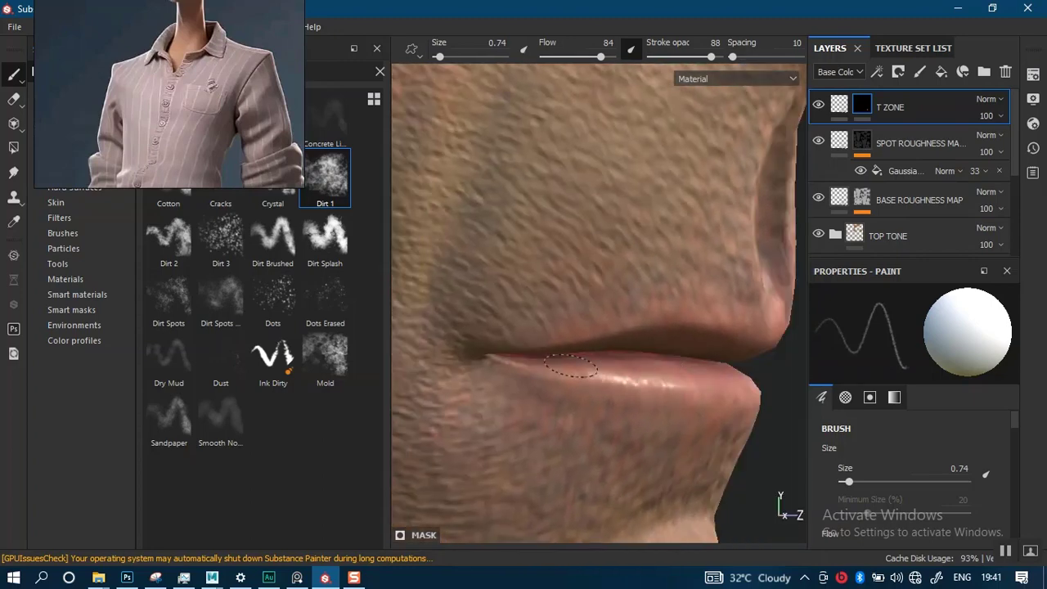
Paint the underside of the upper lip up to the mouth corners on the T ZONE mask
mouse_move(592, 371)
alt+mouse_down()
mouse_move(675, 331)
mouse_move(714, 369)
mouse_move(562, 398)
mouse_move(638, 389)
alt+mouse_up()
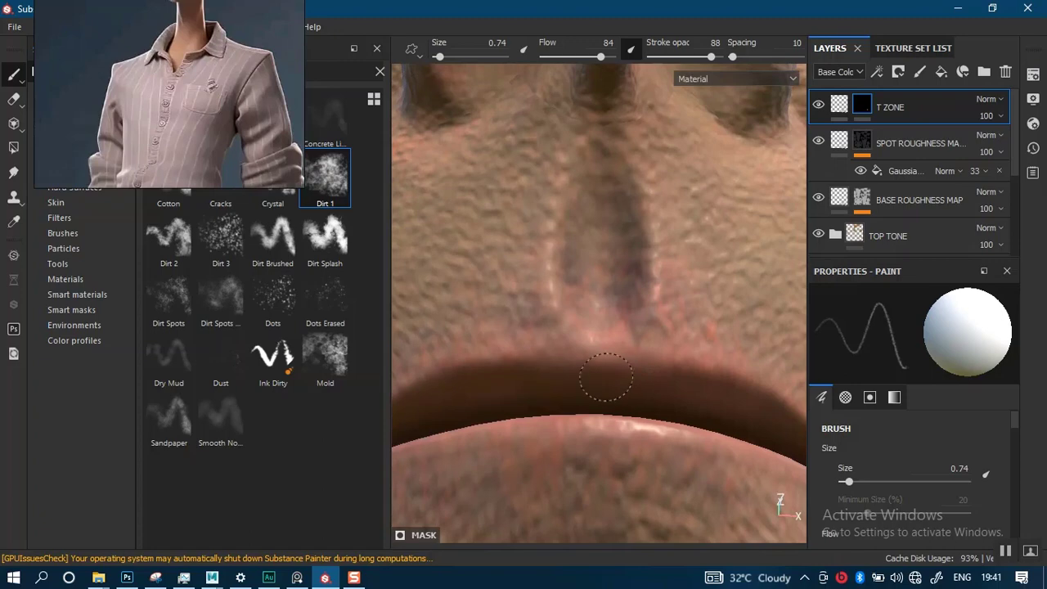
mouse_move(706, 393)
alt+mouse_down()
mouse_move(484, 367)
mouse_move(569, 375)
alt+mouse_up()
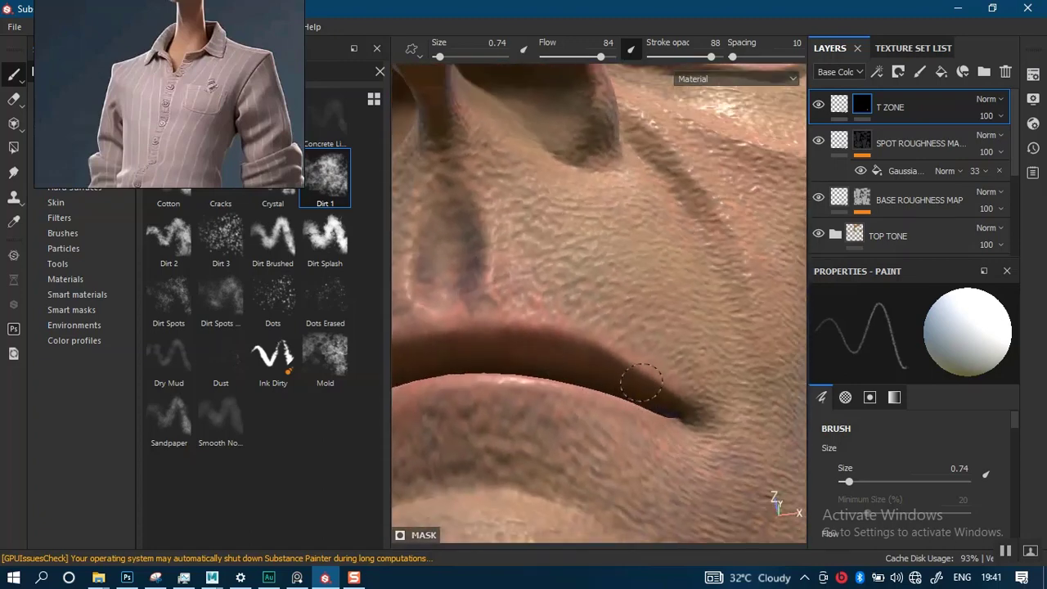
alt+drag(561, 384, 589, 418)
Display the Roughness channel alone and fill the unpainted gaps along both lips on the T ZONE mask
key(c)
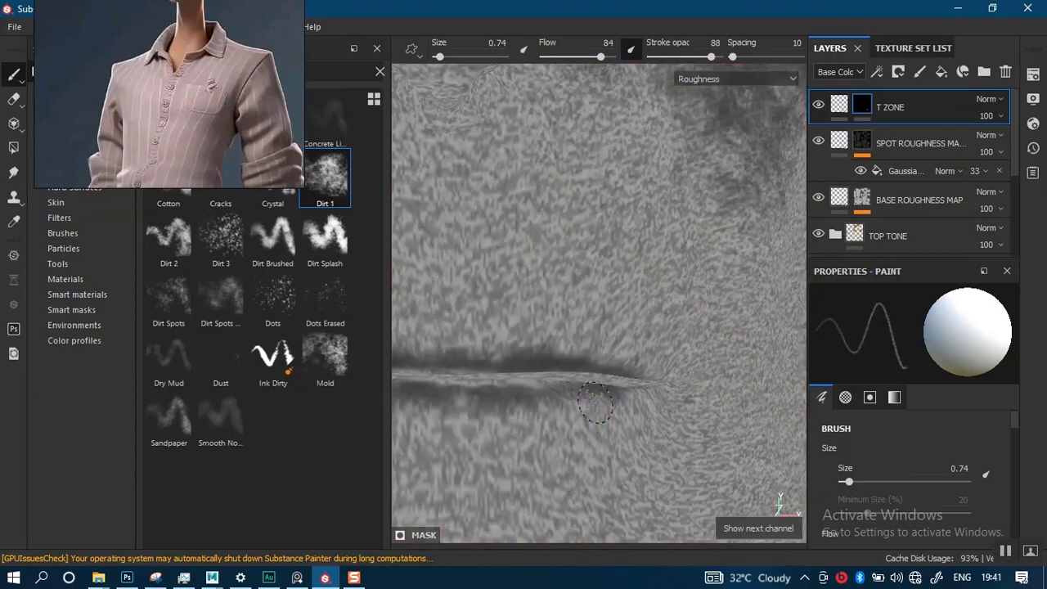
mouse_move(603, 381)
alt+mouse_down()
mouse_move(660, 328)
mouse_move(659, 364)
alt+mouse_up()
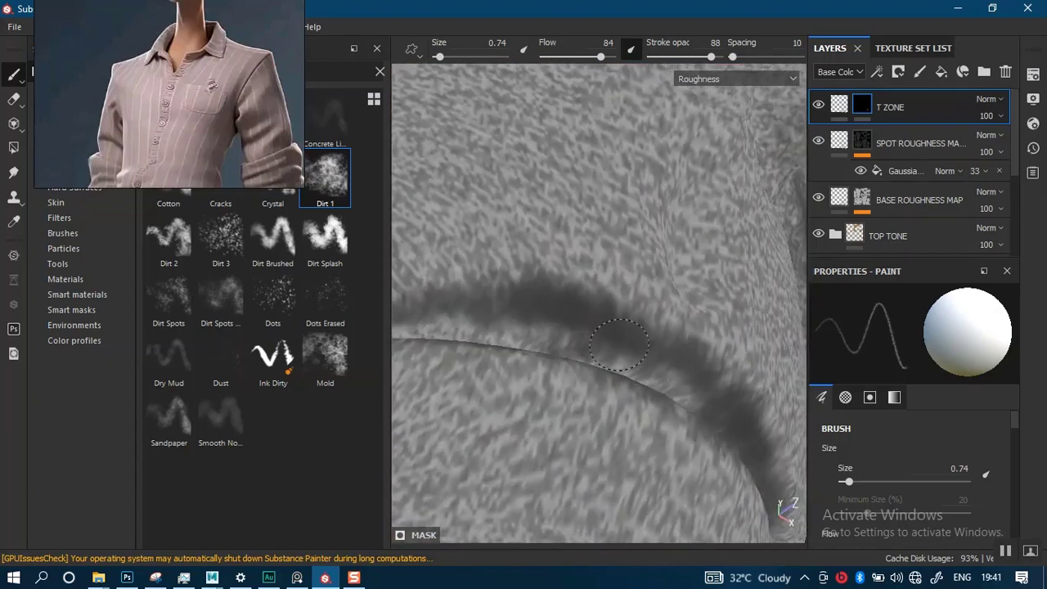
alt+drag(498, 336, 479, 347)
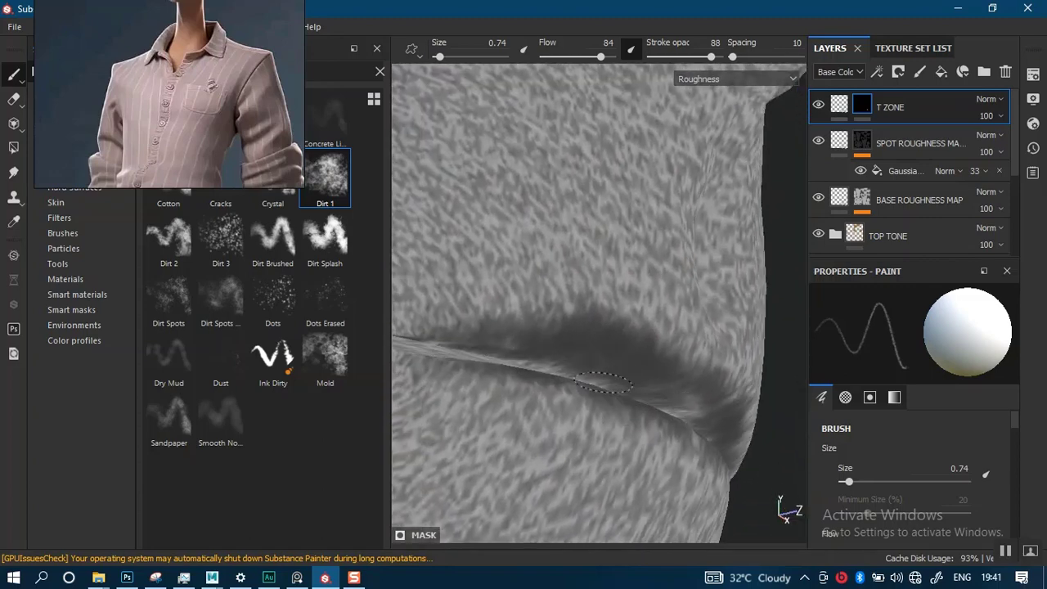
mouse_move(603, 383)
alt+mouse_down()
mouse_move(621, 381)
mouse_move(664, 417)
mouse_move(575, 385)
mouse_move(568, 405)
alt+mouse_up()
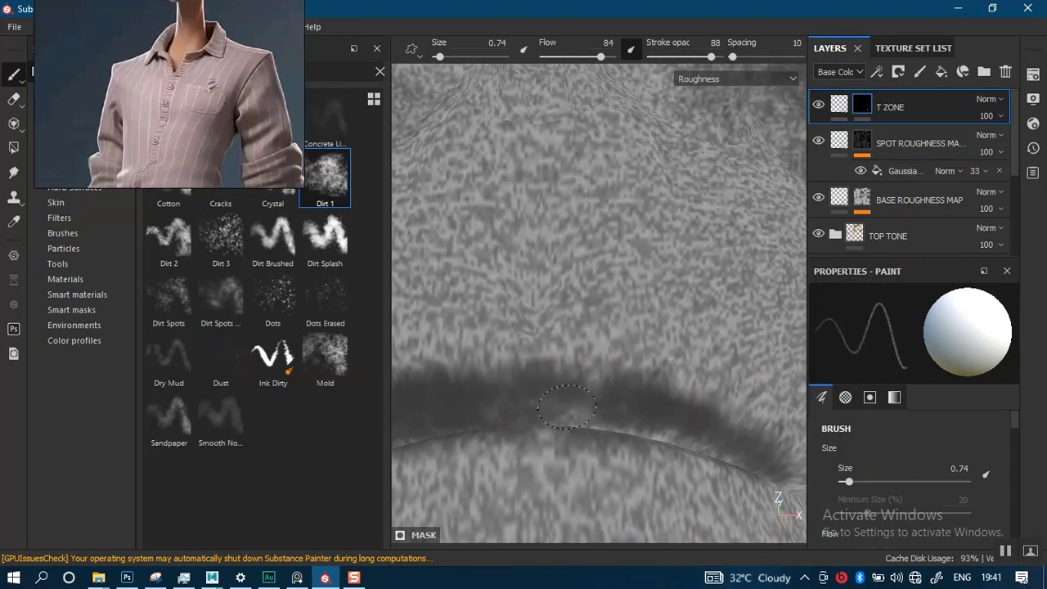
mouse_move(645, 428)
alt+mouse_down()
mouse_move(702, 433)
mouse_move(561, 414)
mouse_move(616, 401)
mouse_move(621, 413)
mouse_move(562, 428)
mouse_move(669, 424)
alt+mouse_up()
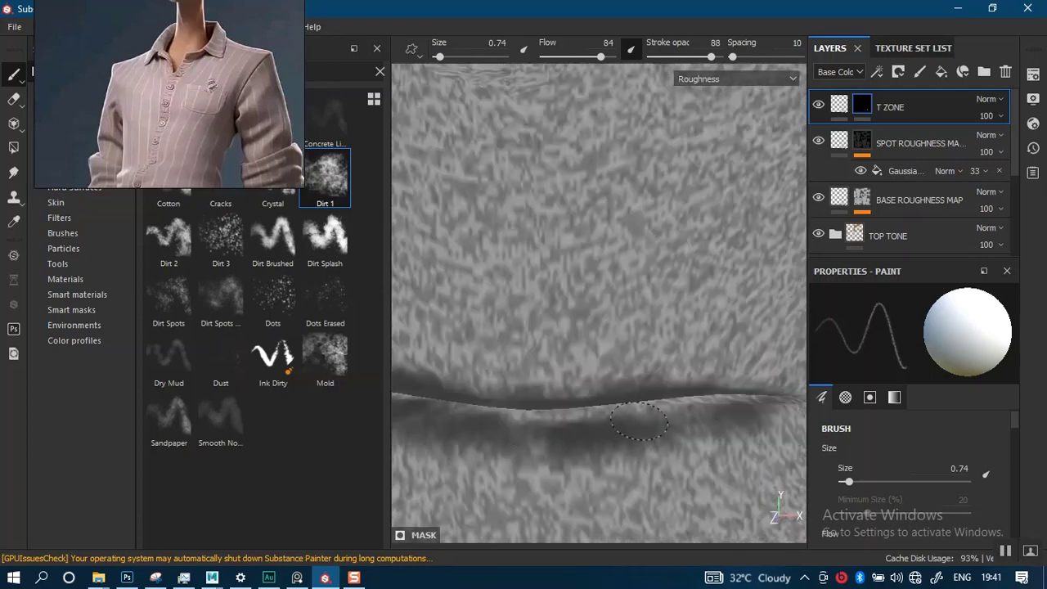
mouse_move(755, 415)
alt+mouse_down()
mouse_move(613, 412)
mouse_move(666, 420)
alt+mouse_up()
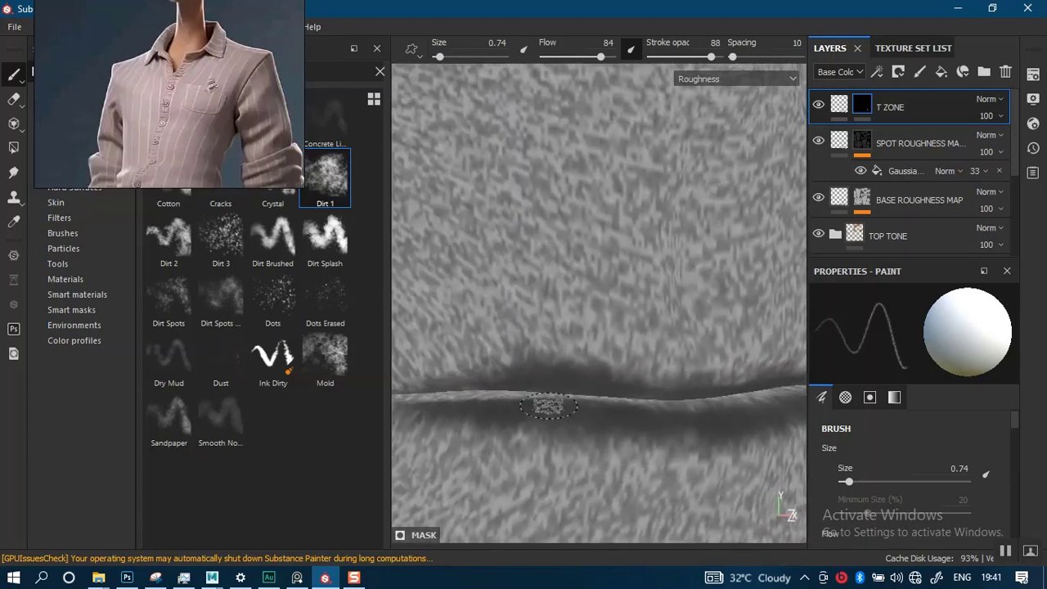
mouse_move(548, 406)
alt+mouse_down()
mouse_move(605, 385)
mouse_move(676, 400)
mouse_move(673, 355)
mouse_move(607, 390)
alt+mouse_up()
Display the full material and set the brush to size 2.74, flow 44 and stroke opacity 57 for the ears
key(m)
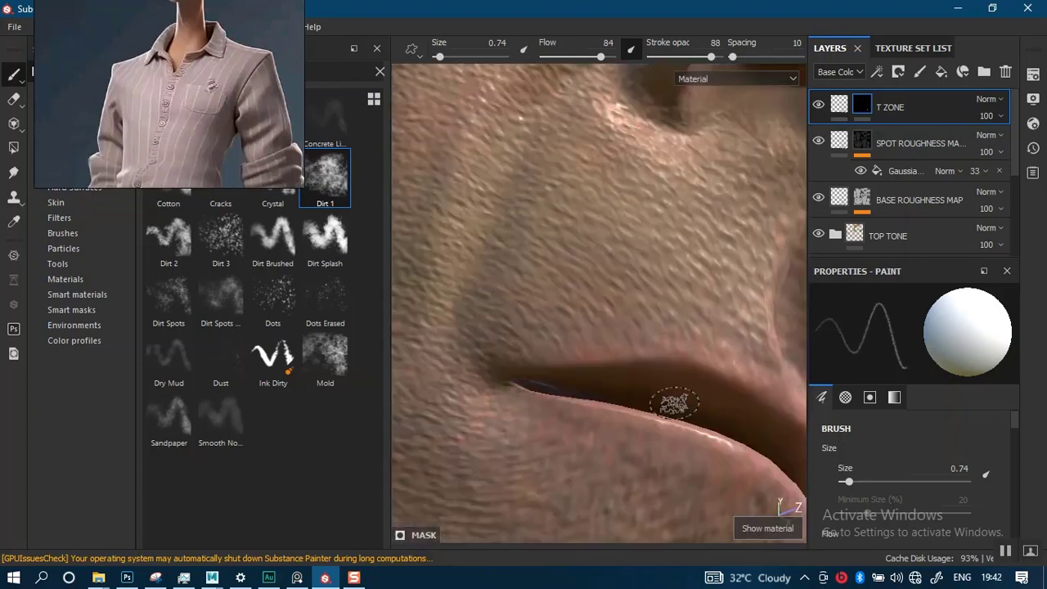
scroll(678, 400, down, 6)
alt+drag(642, 401, 709, 467)
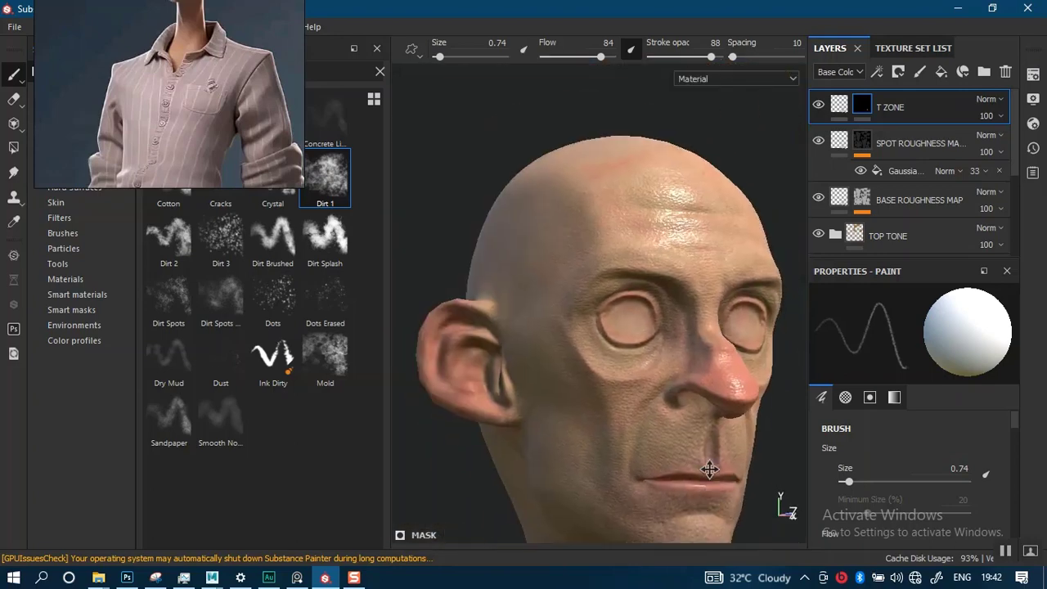
alt+middle_drag(709, 467, 795, 443)
scroll(709, 434, up, 6)
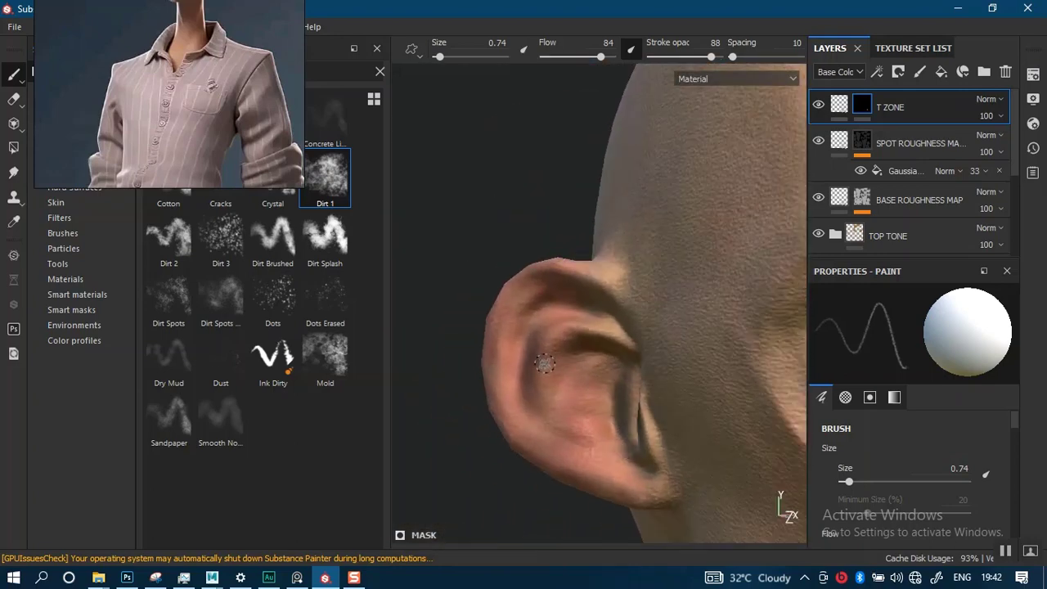
ctrl+right_drag(544, 363, 586, 363)
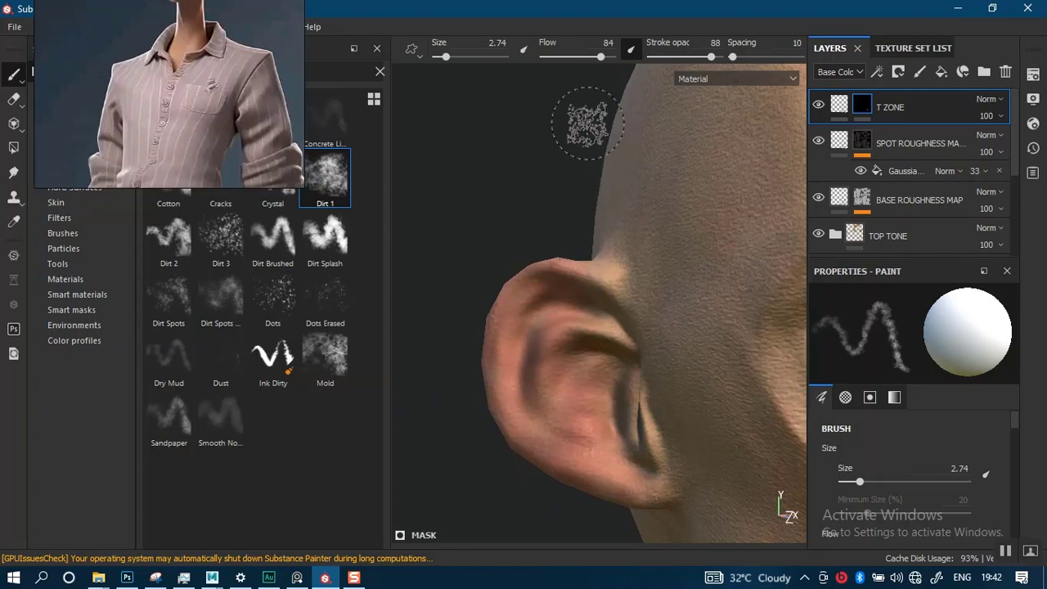
drag(601, 56, 573, 57)
mouse_move(711, 56)
mouse_down()
mouse_move(667, 58)
mouse_move(695, 58)
mouse_up()
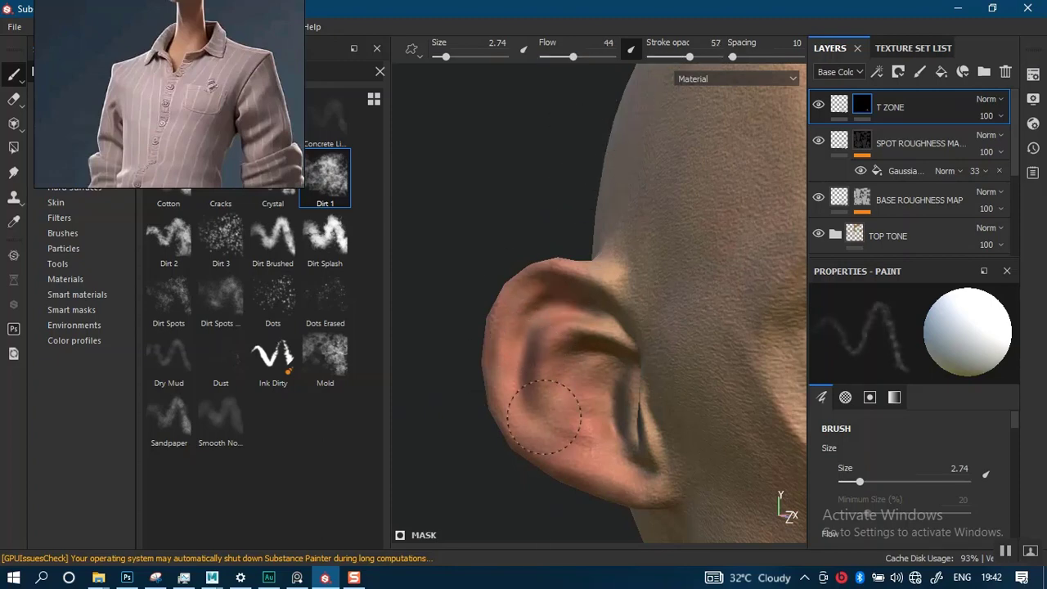
Paint the inner folds and lobe of the character's right ear on the T ZONE mask
alt+drag(548, 412, 591, 301)
alt+right_drag(590, 297, 584, 486)
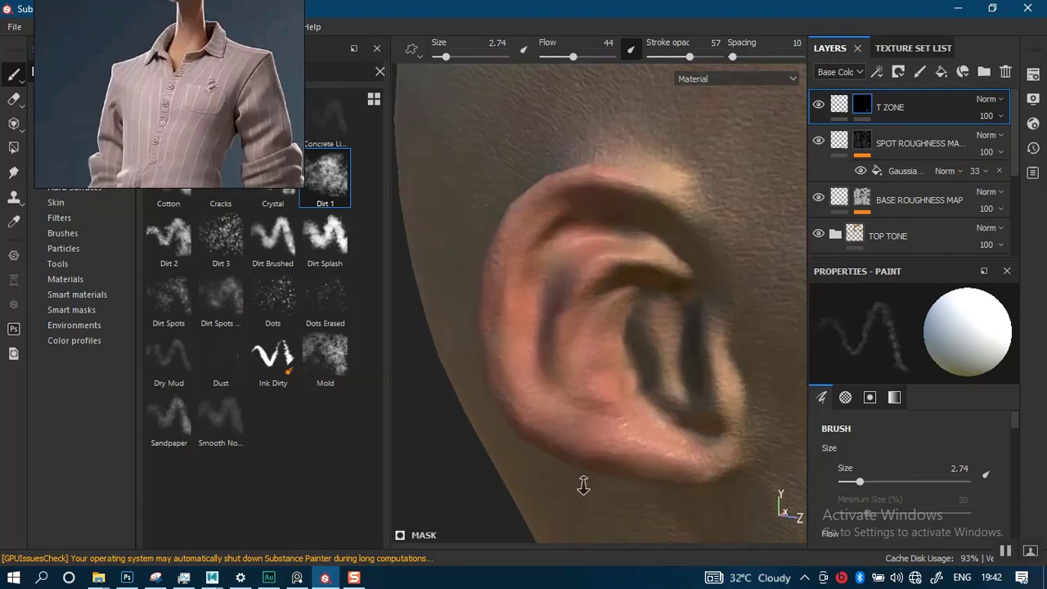
alt+drag(584, 486, 574, 269)
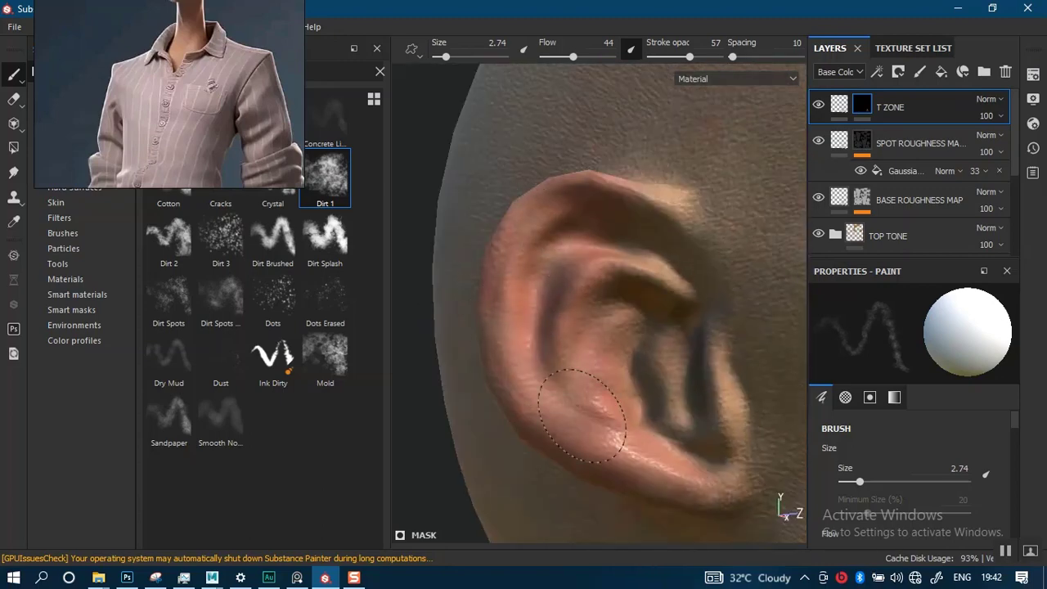
alt+drag(621, 352, 622, 339)
alt+right_drag(622, 339, 617, 290)
Paint the folds and outer rim of the opposite ear on the T ZONE mask
alt+drag(617, 289, 442, 301)
alt+middle_drag(696, 344, 524, 354)
alt+right_drag(573, 368, 603, 461)
alt+drag(622, 401, 585, 391)
alt+right_drag(586, 391, 596, 483)
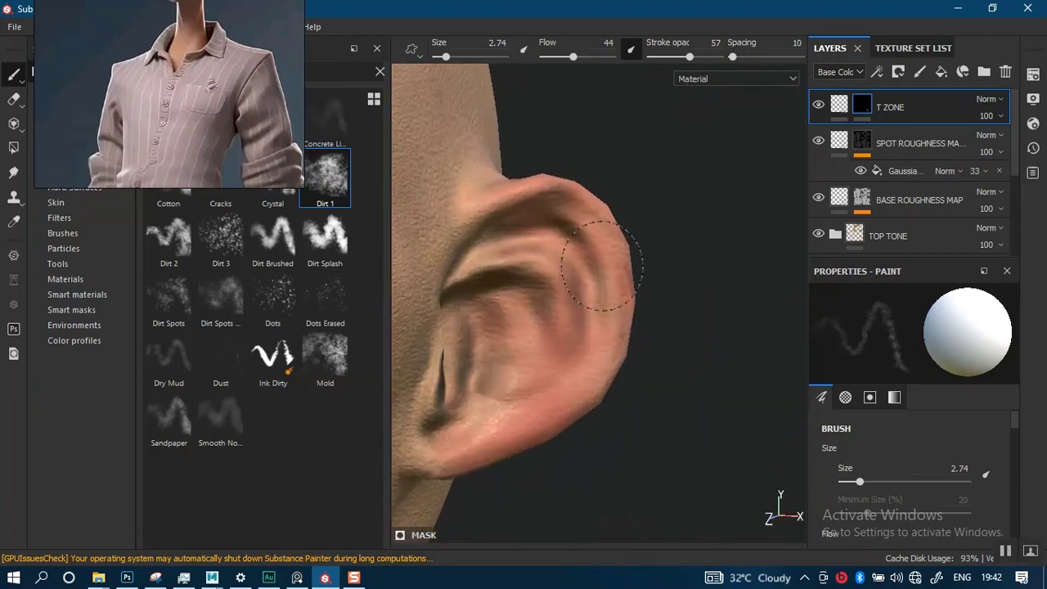
Go to the character's right forearm and set the brush to size 5.08 with stroke opacity 40
alt+right_drag(589, 402, 638, 81)
alt+middle_drag(515, 491, 606, 277)
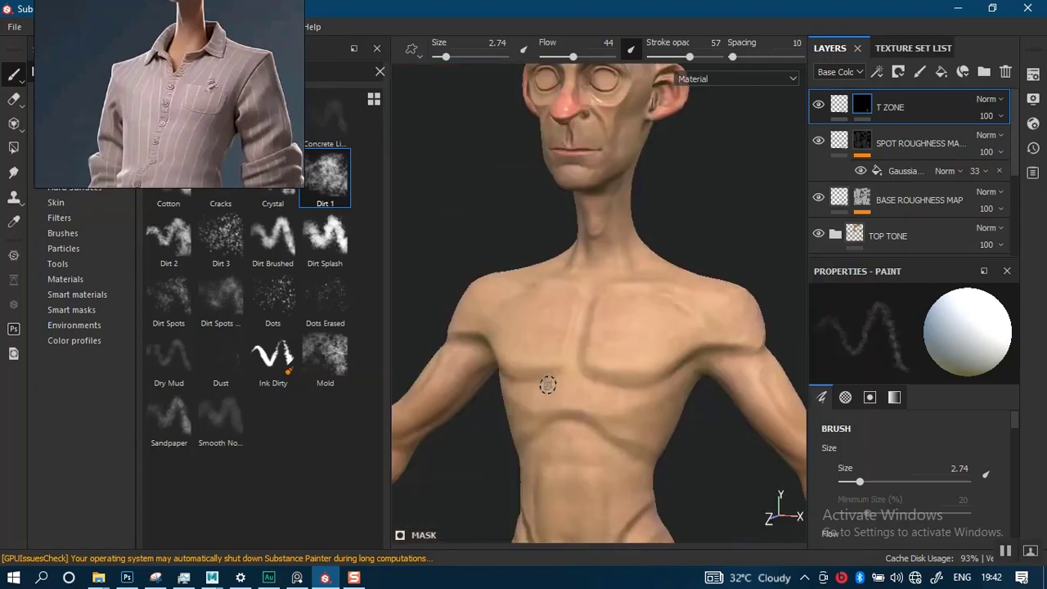
alt+middle_drag(548, 385, 600, 346)
alt+drag(600, 347, 545, 381)
alt+right_drag(545, 382, 608, 428)
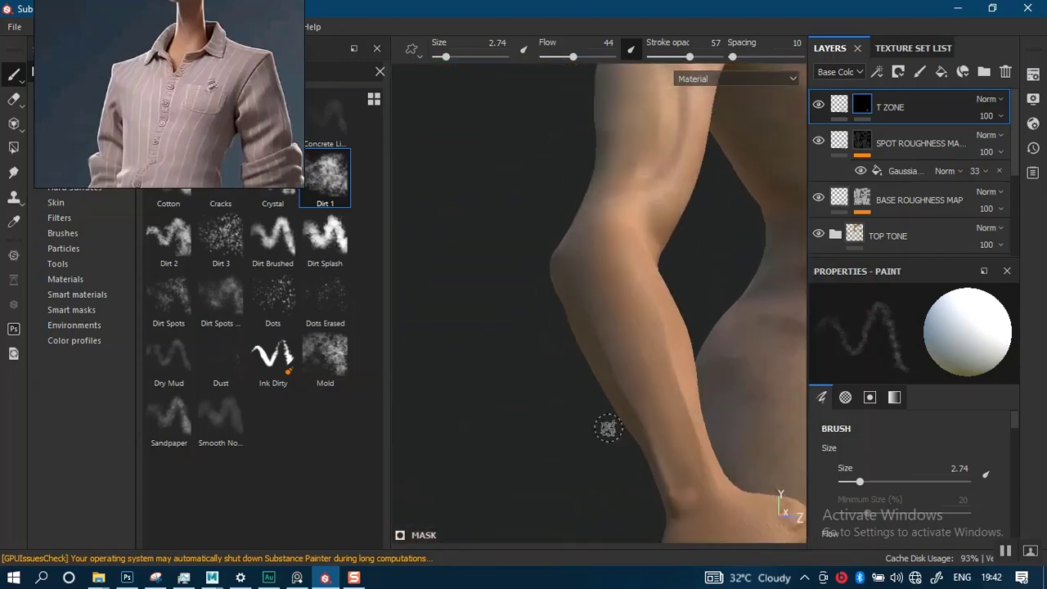
alt+drag(608, 428, 617, 402)
alt+right_drag(617, 402, 635, 391)
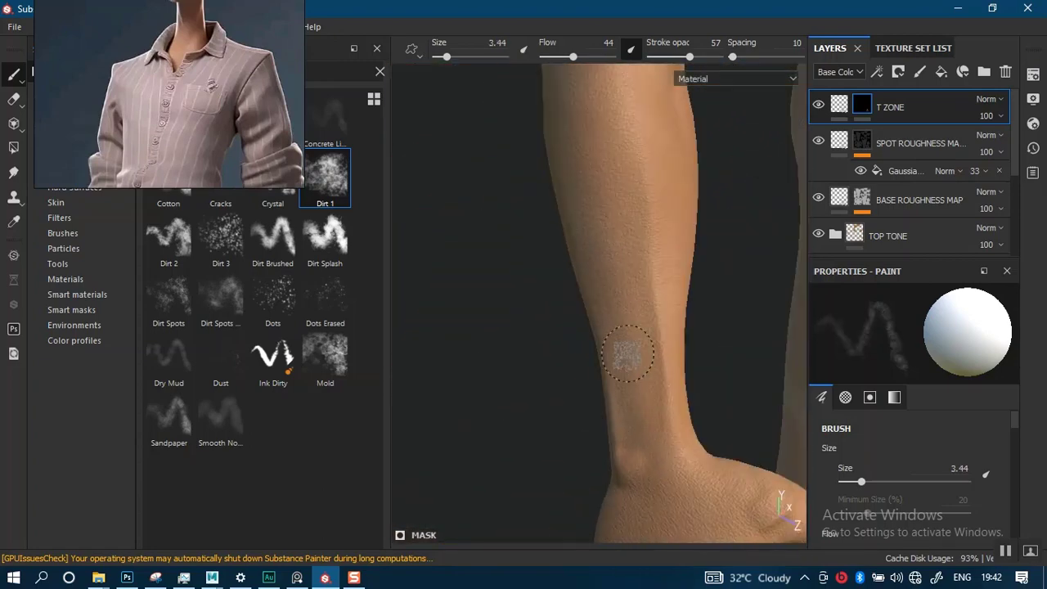
key(bracketright)
key(bracketright)
alt+drag(633, 303, 602, 270)
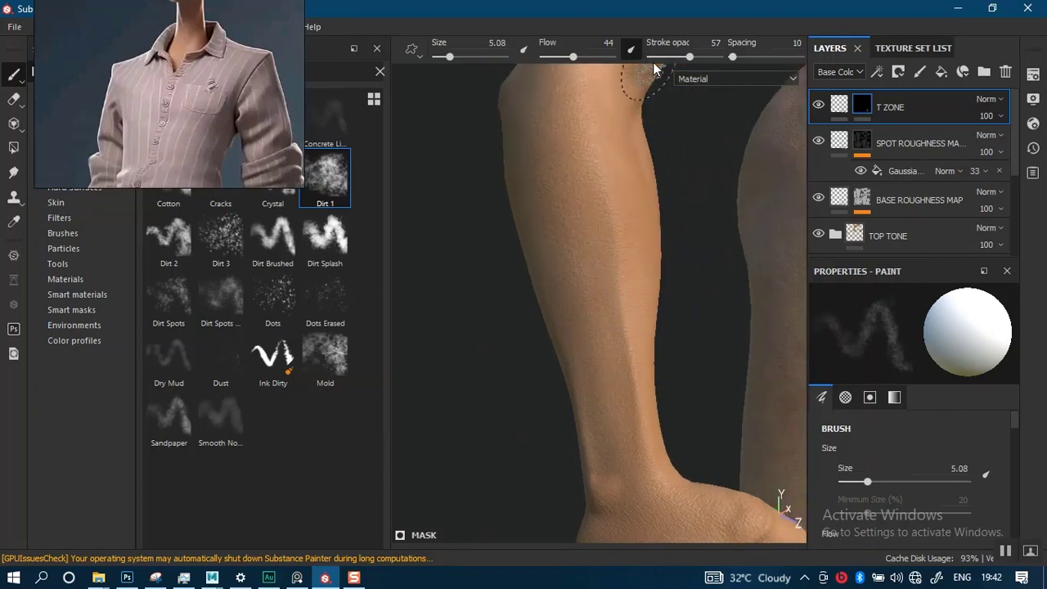
click(677, 58)
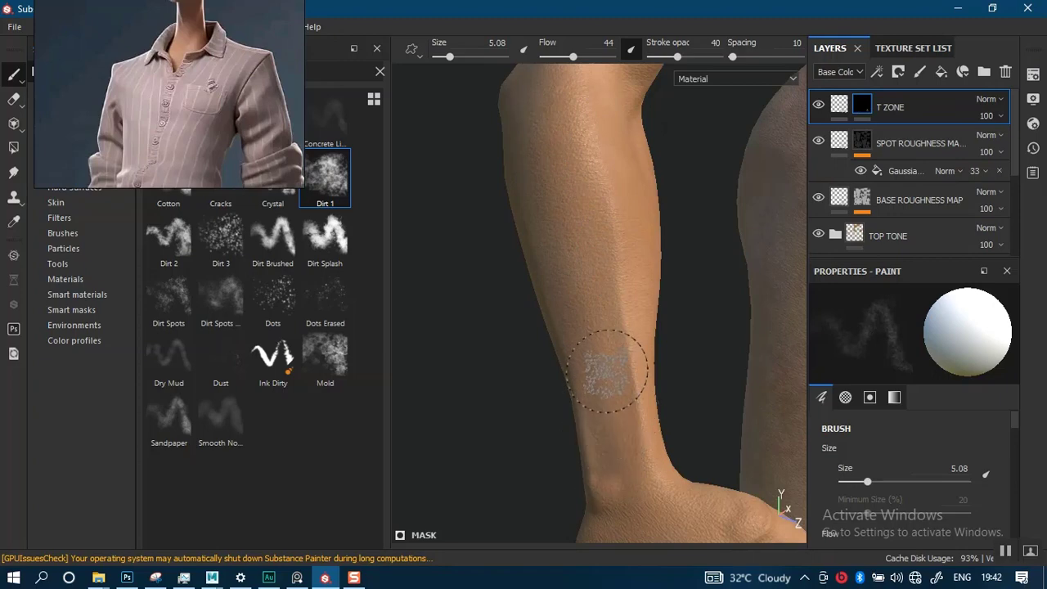
Paint the outer forearm and the back of the hand on the T ZONE mask, displaying the Roughness channel alone
key(c)
mouse_move(608, 324)
alt+mouse_down()
mouse_move(634, 305)
mouse_move(578, 325)
mouse_move(647, 318)
mouse_move(627, 322)
mouse_move(597, 263)
mouse_move(598, 292)
mouse_move(467, 275)
alt+mouse_up()
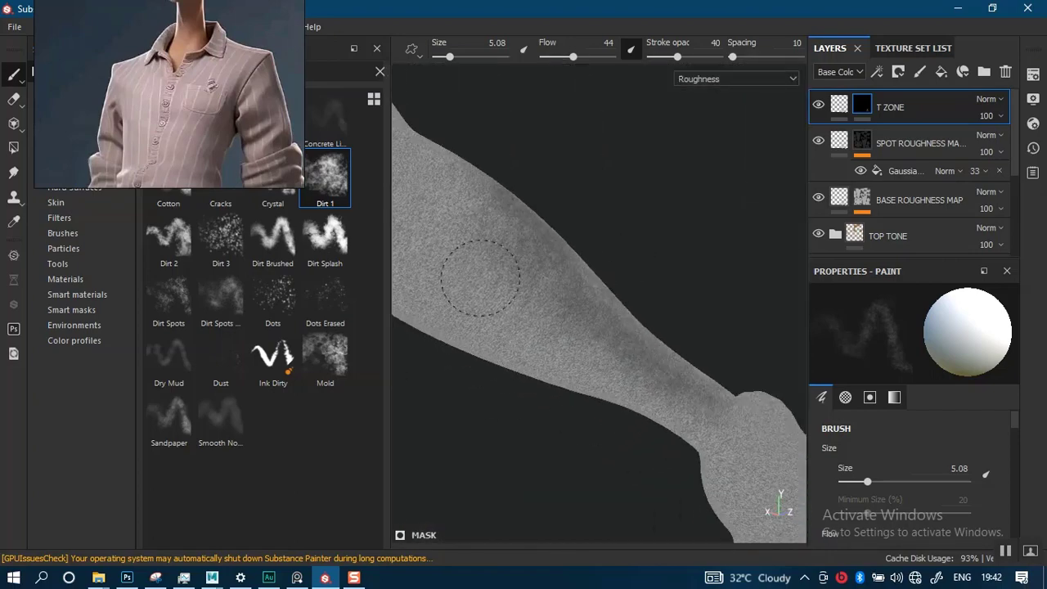
mouse_move(493, 242)
alt+mouse_down()
mouse_move(598, 357)
mouse_move(619, 280)
mouse_move(603, 275)
mouse_move(566, 315)
mouse_move(473, 309)
alt+mouse_up()
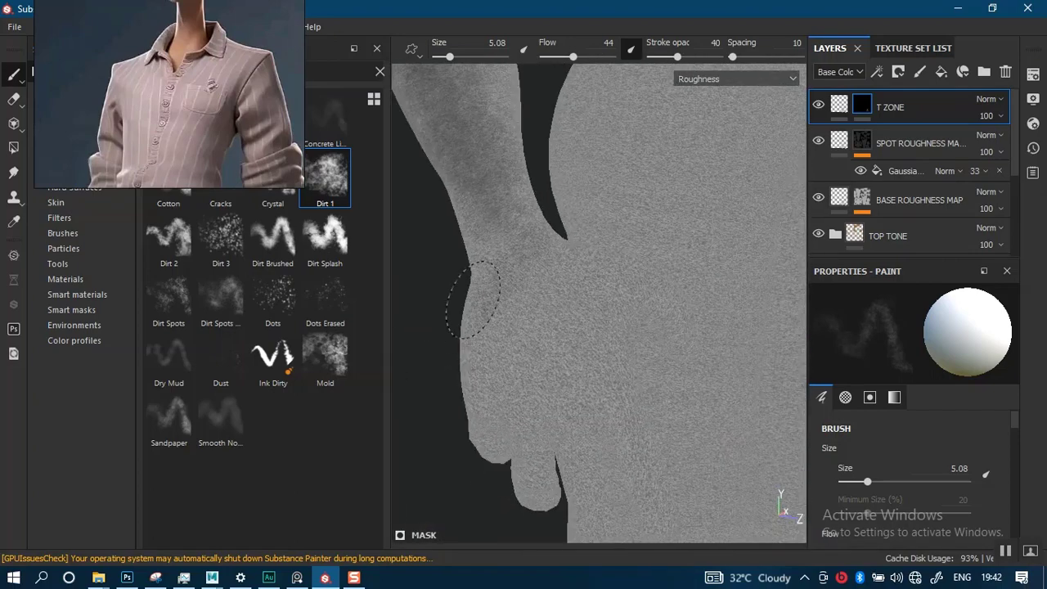
mouse_move(560, 408)
alt+mouse_down()
mouse_move(519, 398)
mouse_move(509, 383)
alt+mouse_up()
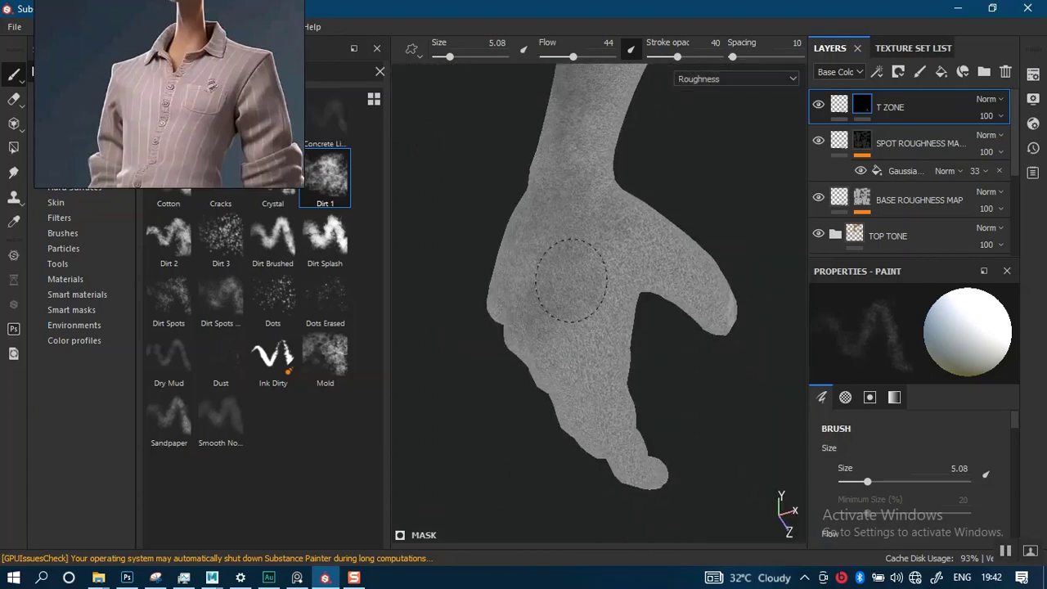
alt+right_drag(603, 211, 613, 271)
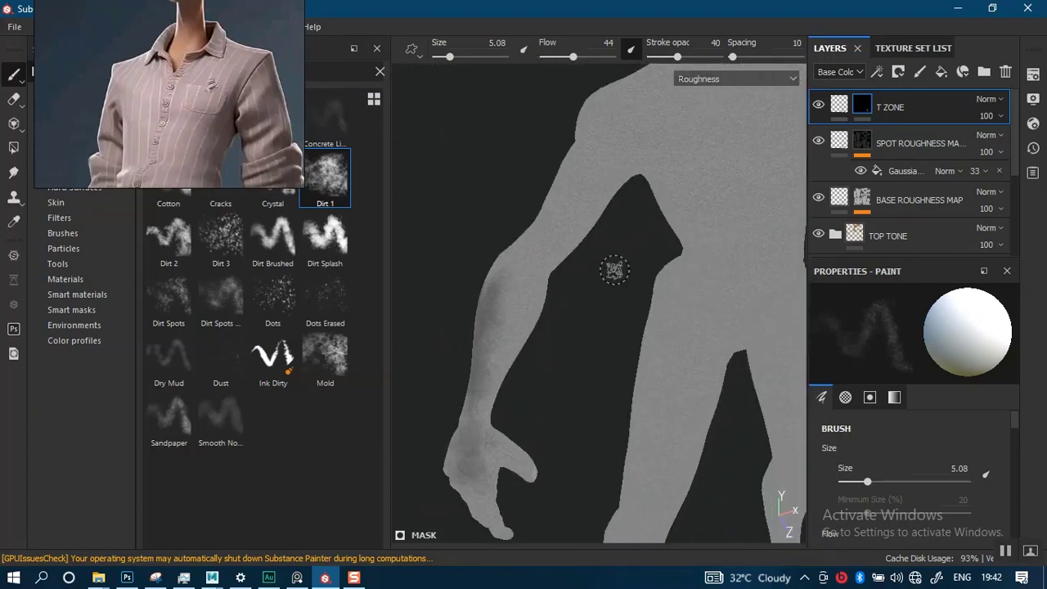
Display the full material and paint the other forearm and the back of its hand on the T ZONE mask
alt+middle_drag(612, 271, 540, 335)
alt+drag(540, 335, 649, 303)
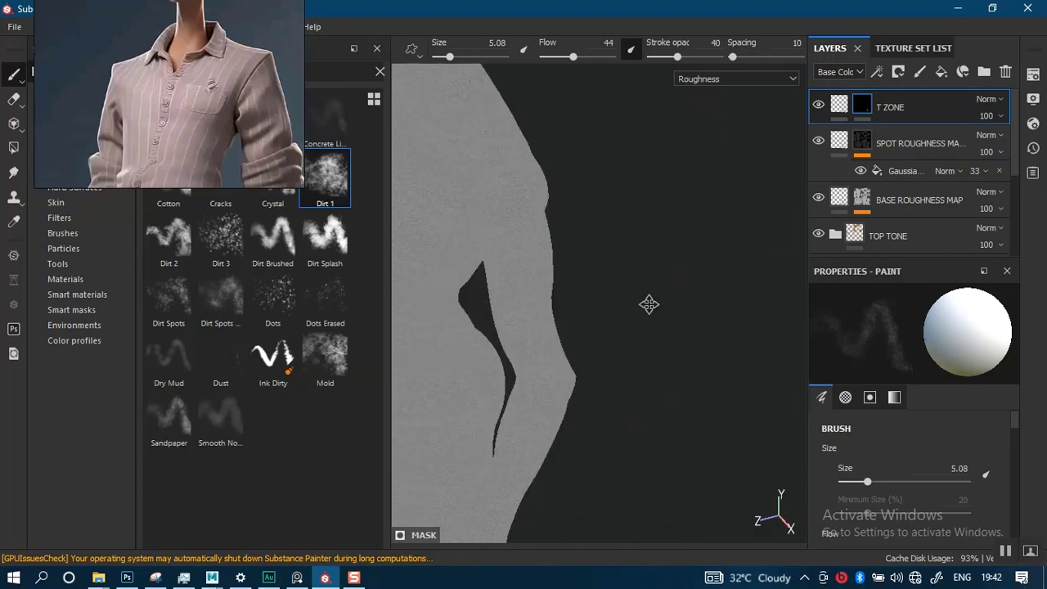
alt+right_drag(649, 303, 624, 434)
alt+drag(623, 434, 570, 415)
alt+middle_drag(570, 415, 608, 327)
alt+drag(608, 328, 671, 341)
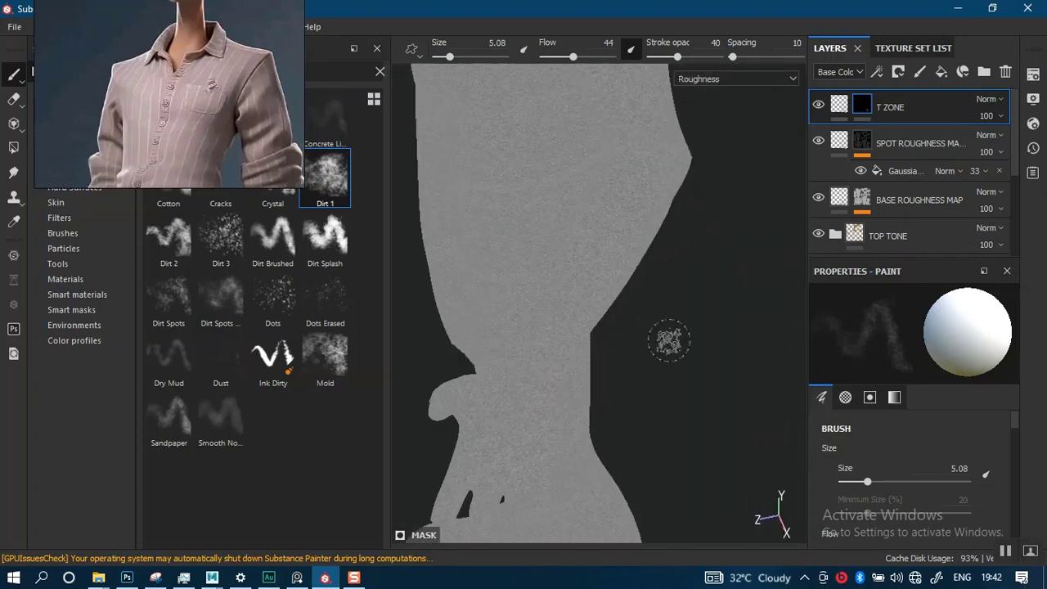
alt+right_drag(671, 342, 629, 517)
mouse_move(628, 517)
alt+mouse_down()
mouse_move(660, 311)
mouse_move(608, 435)
mouse_move(552, 333)
alt+mouse_up()
key(m)
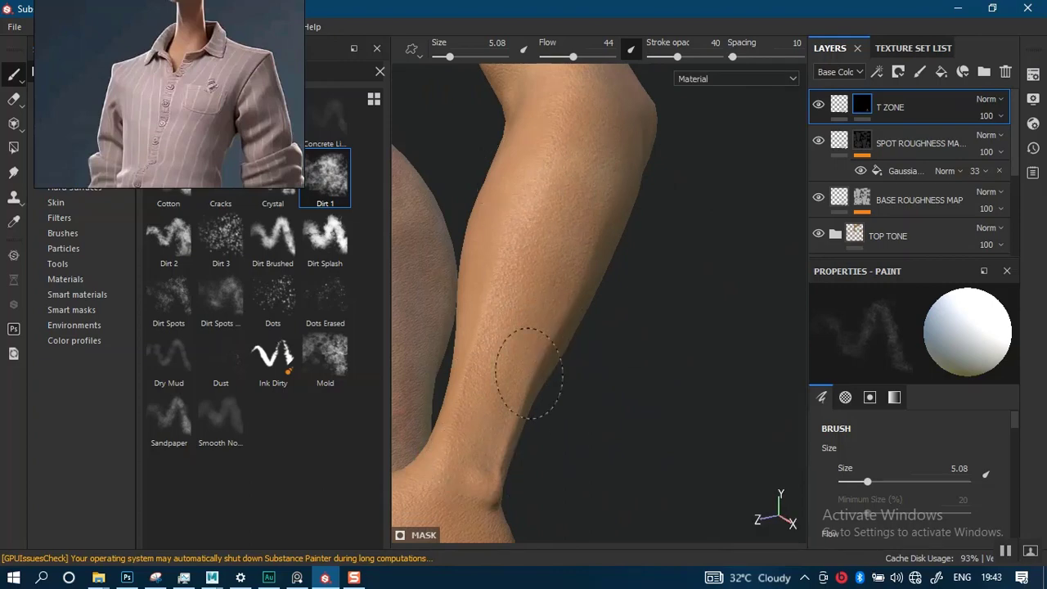
alt+drag(569, 413, 613, 248)
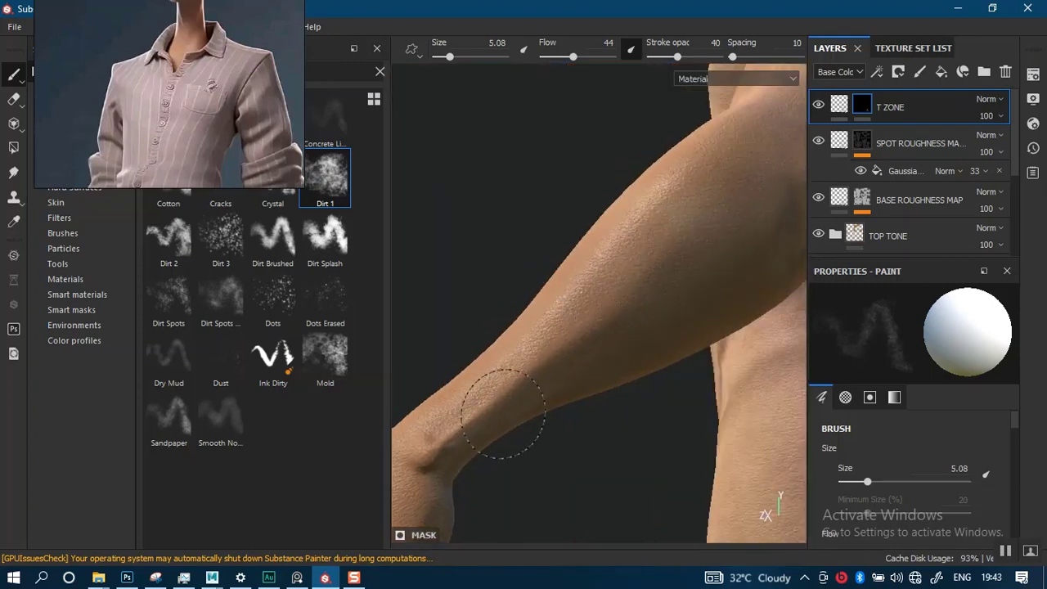
alt+drag(503, 413, 659, 302)
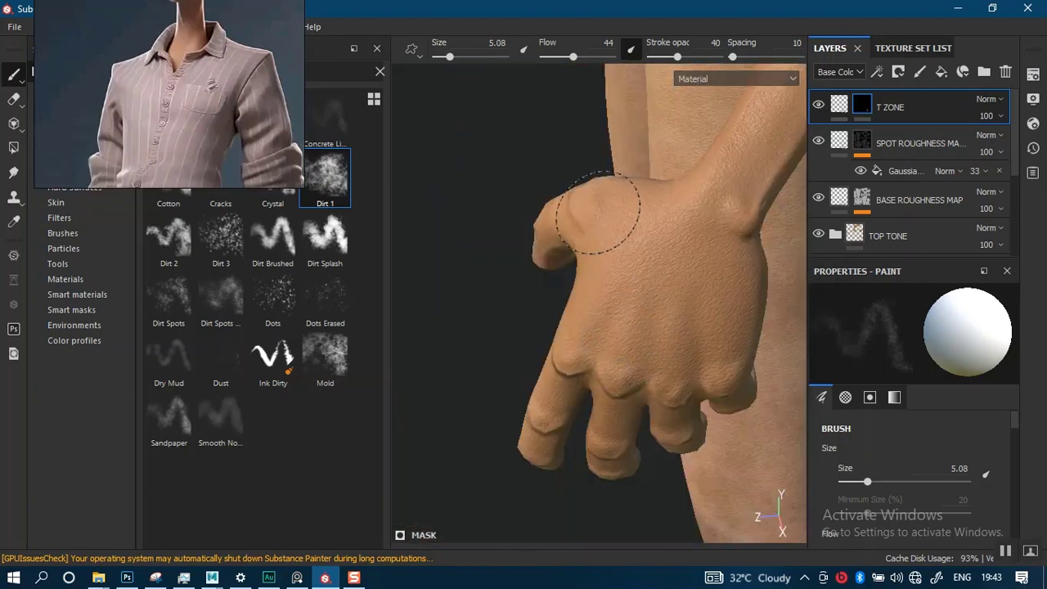
Reduce the brush to size 1.58 and paint the thumbnail and fingernails of this hand on the T ZONE mask
alt+drag(609, 217, 624, 334)
alt+middle_drag(624, 334, 629, 106)
alt+right_drag(629, 123, 619, 304)
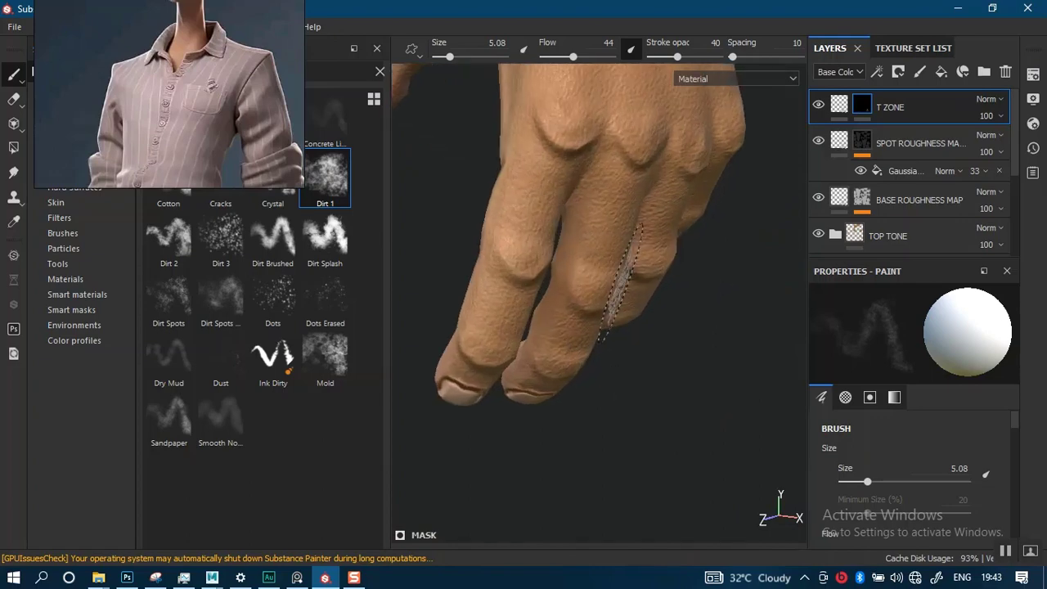
alt+middle_drag(604, 188, 598, 328)
alt+drag(598, 327, 725, 351)
alt+right_drag(626, 327, 618, 428)
alt+drag(618, 428, 573, 327)
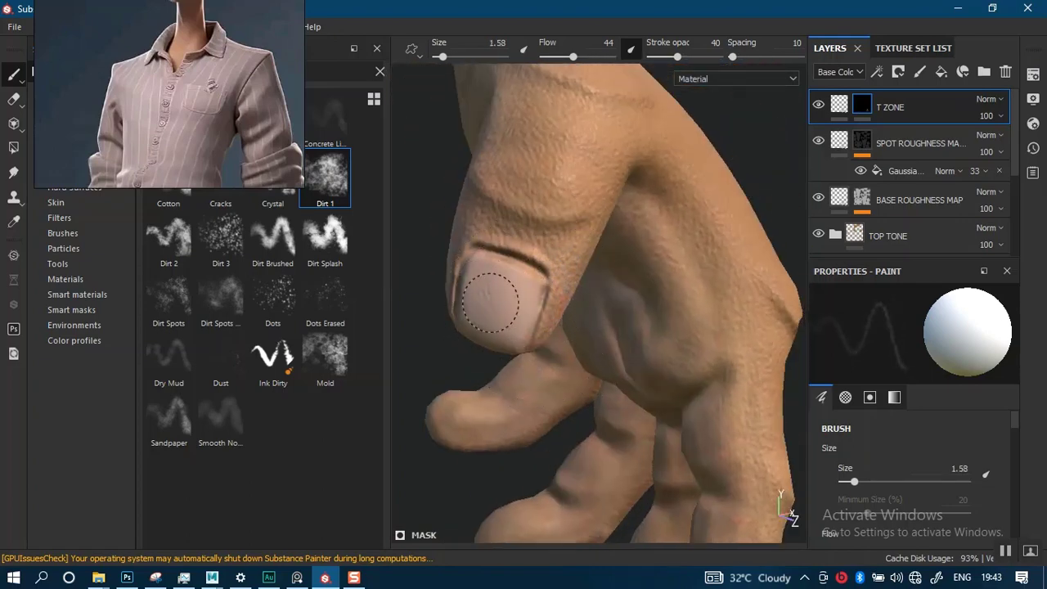
mouse_move(483, 335)
alt+mouse_down()
mouse_move(570, 241)
mouse_move(598, 252)
mouse_move(695, 369)
mouse_move(621, 306)
mouse_move(609, 327)
mouse_move(614, 367)
mouse_move(588, 331)
alt+mouse_up()
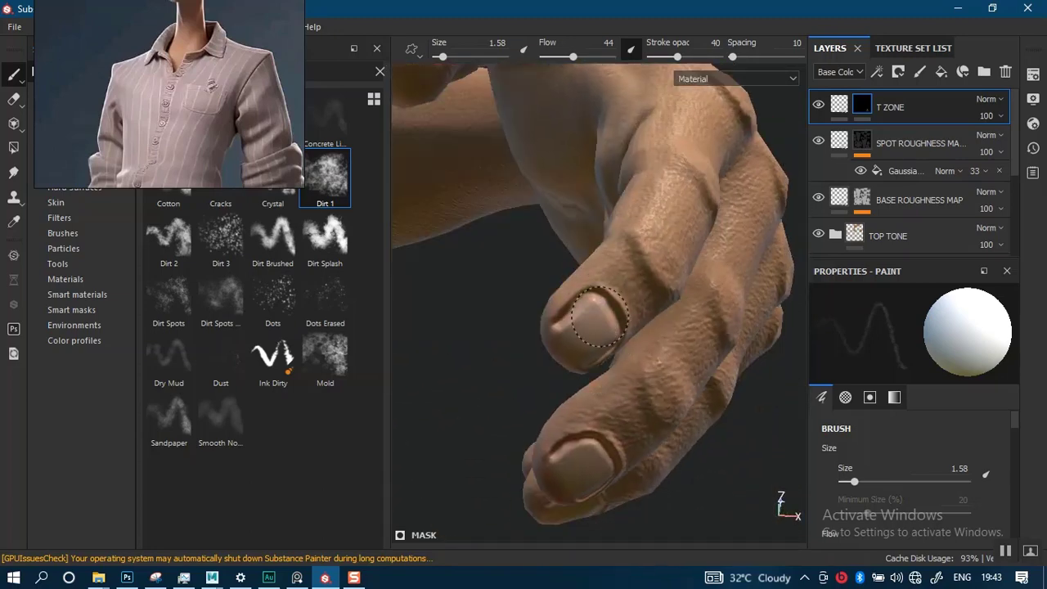
alt+drag(574, 391, 601, 340)
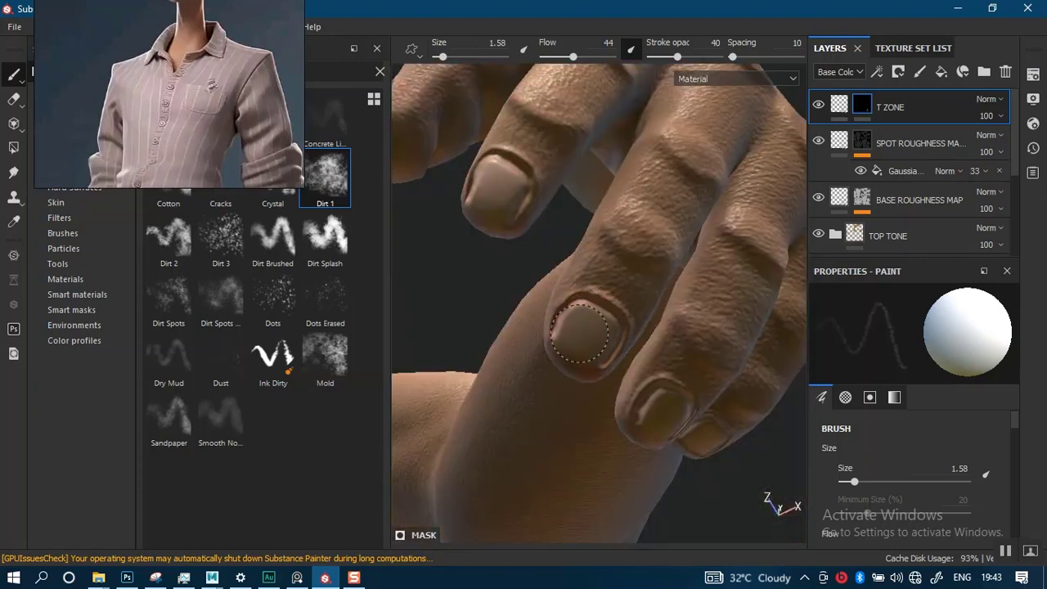
mouse_move(658, 422)
alt+mouse_down()
mouse_move(722, 382)
mouse_move(496, 358)
mouse_move(561, 381)
mouse_move(621, 374)
alt+mouse_up()
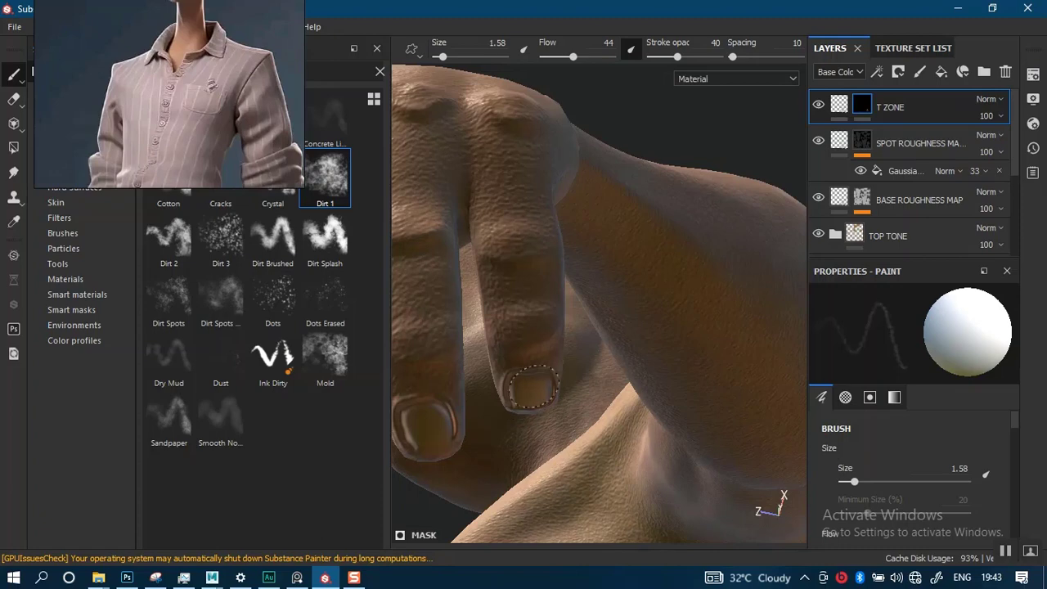
Paint the fingernails of the opposite hand on the T ZONE mask
alt+right_drag(533, 387, 598, 189)
alt+drag(598, 189, 614, 437)
alt+right_drag(615, 437, 702, 196)
alt+middle_drag(702, 197, 797, 212)
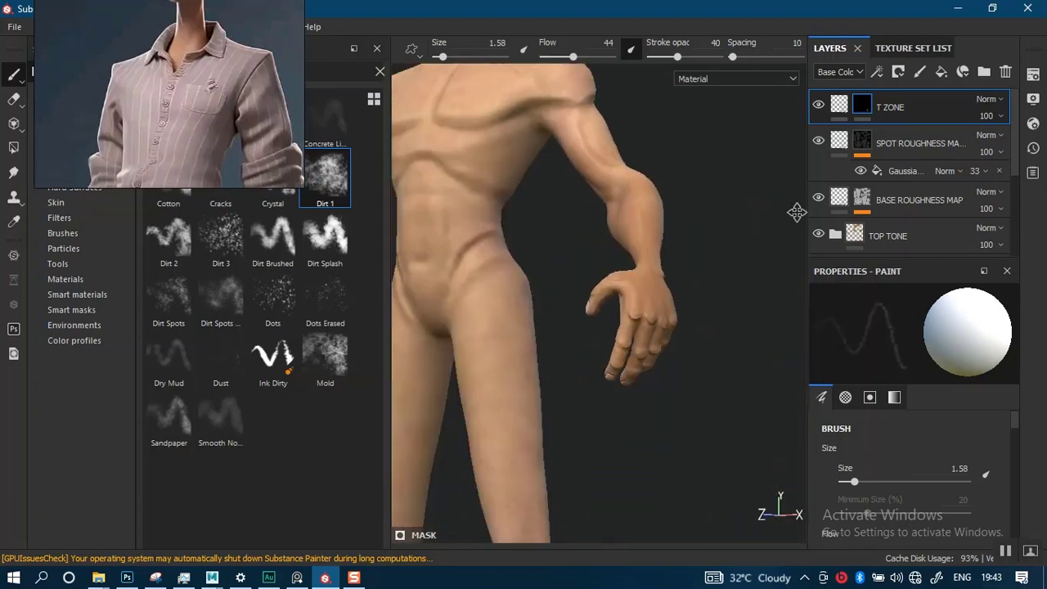
alt+middle_drag(509, 260, 664, 315)
alt+drag(462, 316, 578, 320)
alt+middle_drag(512, 250, 704, 215)
alt+right_drag(704, 215, 606, 323)
alt+middle_drag(606, 323, 610, 250)
alt+right_drag(610, 250, 585, 420)
alt+drag(585, 420, 655, 368)
alt+middle_drag(655, 368, 620, 285)
alt+right_drag(619, 285, 606, 437)
alt+middle_drag(606, 437, 511, 344)
alt+drag(511, 343, 578, 370)
alt+middle_drag(578, 370, 646, 495)
mouse_move(545, 257)
alt+mouse_down()
mouse_move(559, 243)
mouse_move(570, 315)
mouse_move(584, 318)
mouse_move(627, 253)
mouse_move(545, 402)
mouse_move(581, 238)
mouse_move(556, 335)
mouse_move(613, 351)
mouse_move(591, 319)
mouse_move(608, 445)
mouse_move(603, 346)
mouse_move(583, 413)
mouse_move(543, 368)
mouse_move(633, 367)
mouse_move(595, 356)
mouse_move(595, 343)
alt+mouse_up()
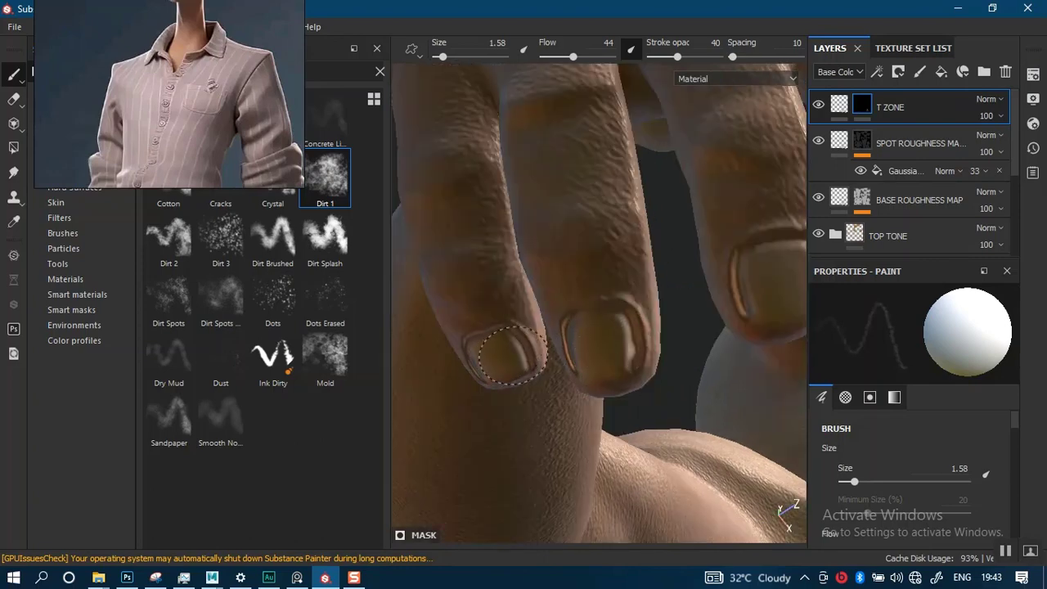
Enlarge the brush to size 3.44 and paint the upper neck below the jaw on the T ZONE mask
key(f)
alt+drag(601, 350, 540, 409)
alt+middle_drag(540, 409, 531, 456)
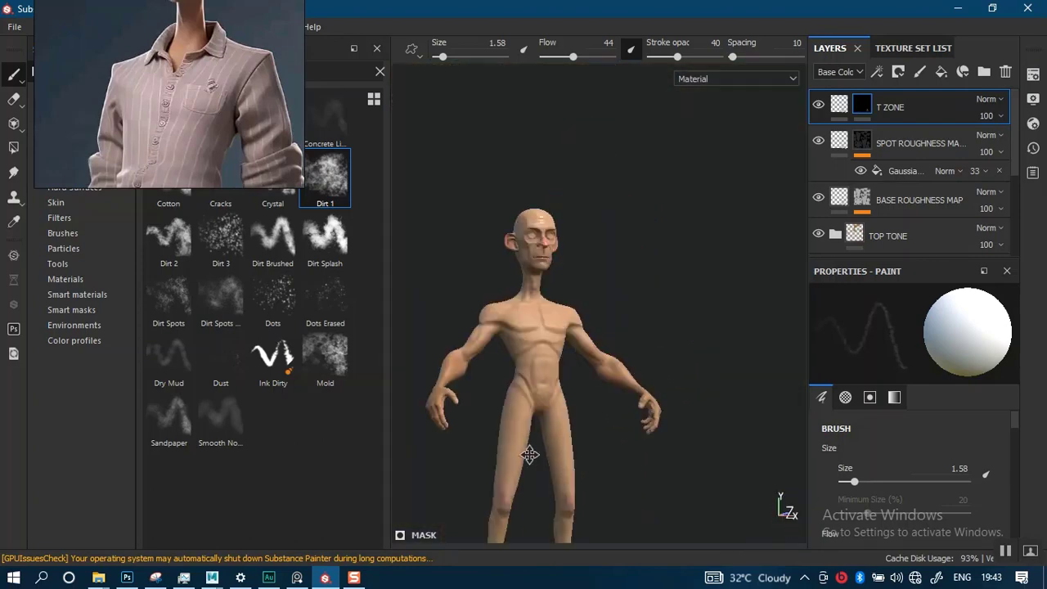
alt+right_drag(531, 456, 546, 309)
alt+middle_drag(546, 308, 577, 448)
alt+right_drag(576, 448, 558, 466)
alt+drag(558, 466, 582, 428)
alt+middle_drag(581, 428, 616, 363)
alt+right_drag(615, 362, 552, 435)
alt+drag(552, 434, 619, 374)
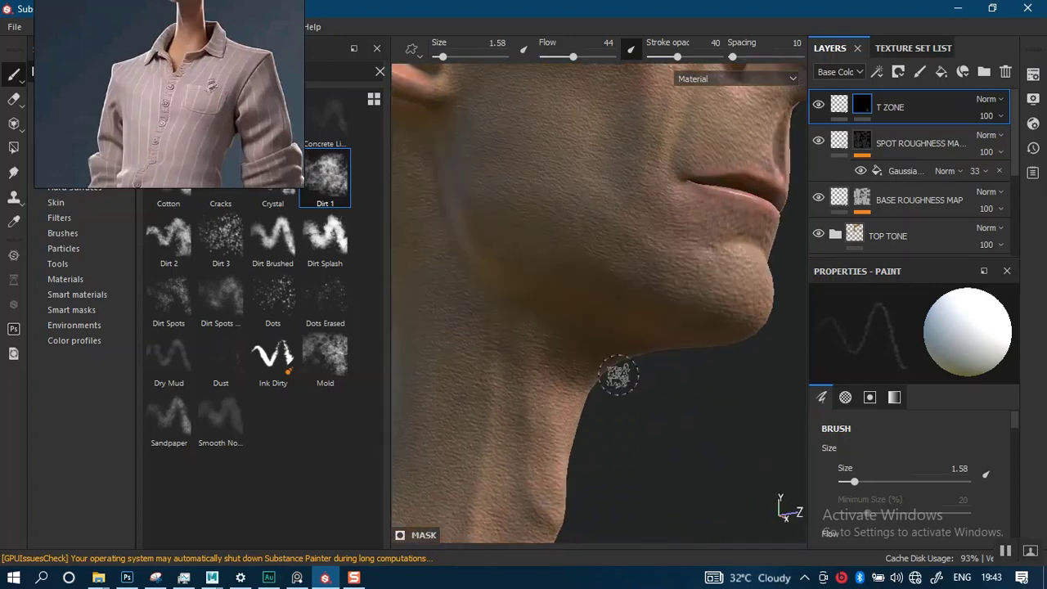
alt+right_drag(619, 374, 547, 442)
alt+drag(547, 442, 512, 434)
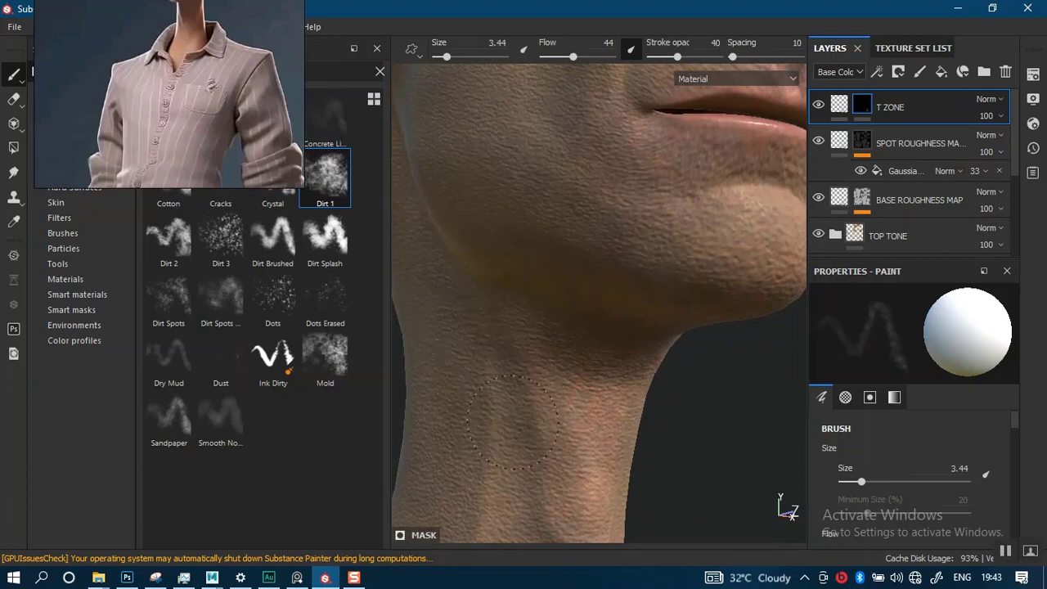
alt+drag(573, 436, 568, 421)
alt+right_drag(624, 455, 570, 421)
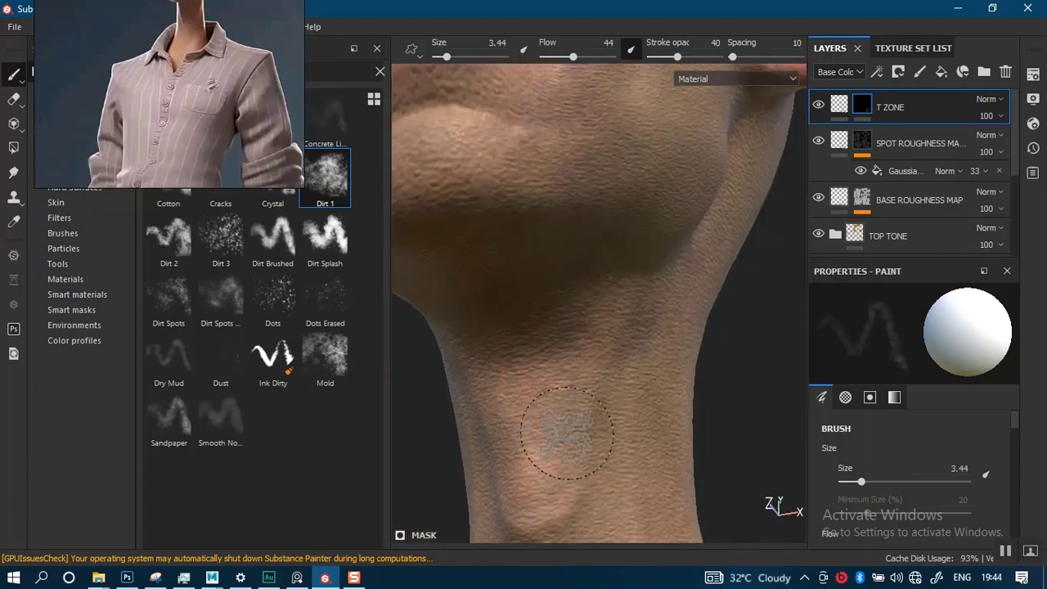
Display the Roughness channel alone and even out the painting on the front of the neck below the chin
key(c)
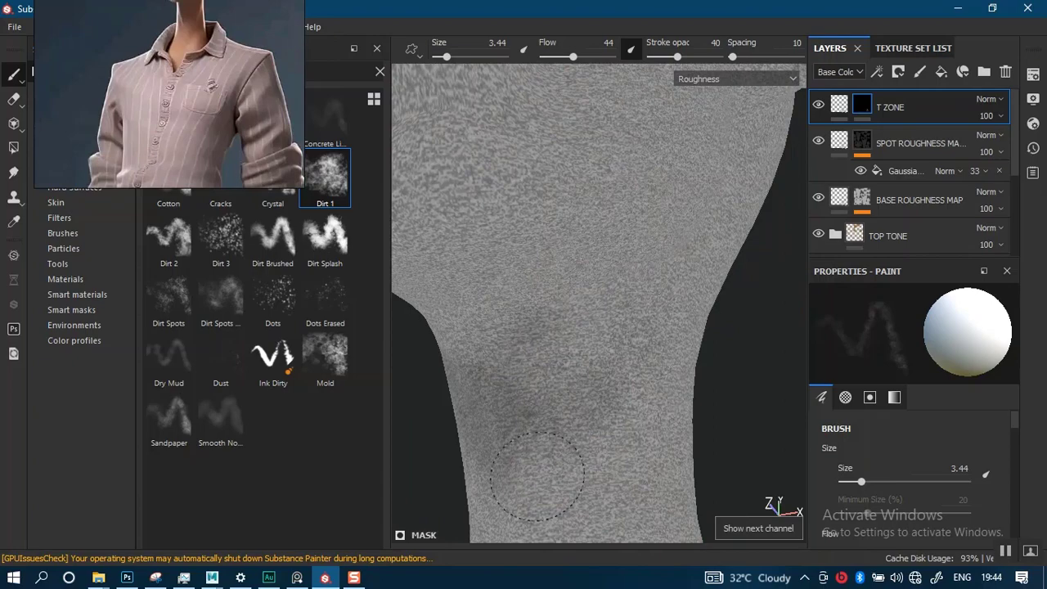
drag(579, 364, 626, 336)
alt+right_drag(589, 409, 628, 442)
alt+drag(606, 450, 589, 524)
alt+middle_drag(573, 532, 563, 458)
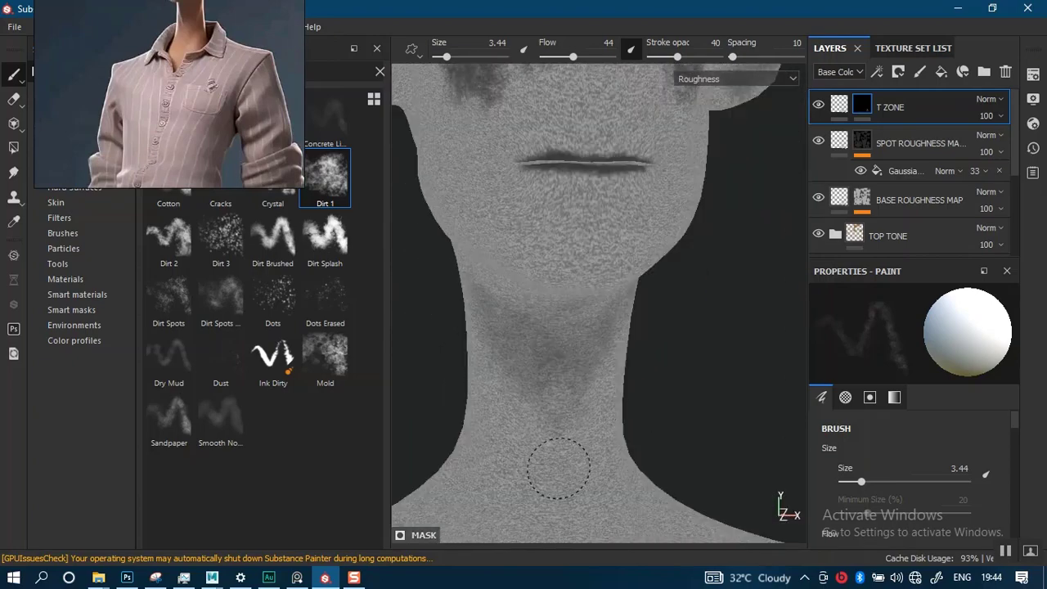
Paint the side of the neck below the jaw on the T ZONE mask, down towards the throat
alt+drag(561, 467, 626, 460)
mouse_move(624, 422)
alt+mouse_down()
mouse_move(573, 427)
mouse_move(649, 488)
mouse_move(593, 278)
mouse_move(778, 308)
alt+mouse_up()
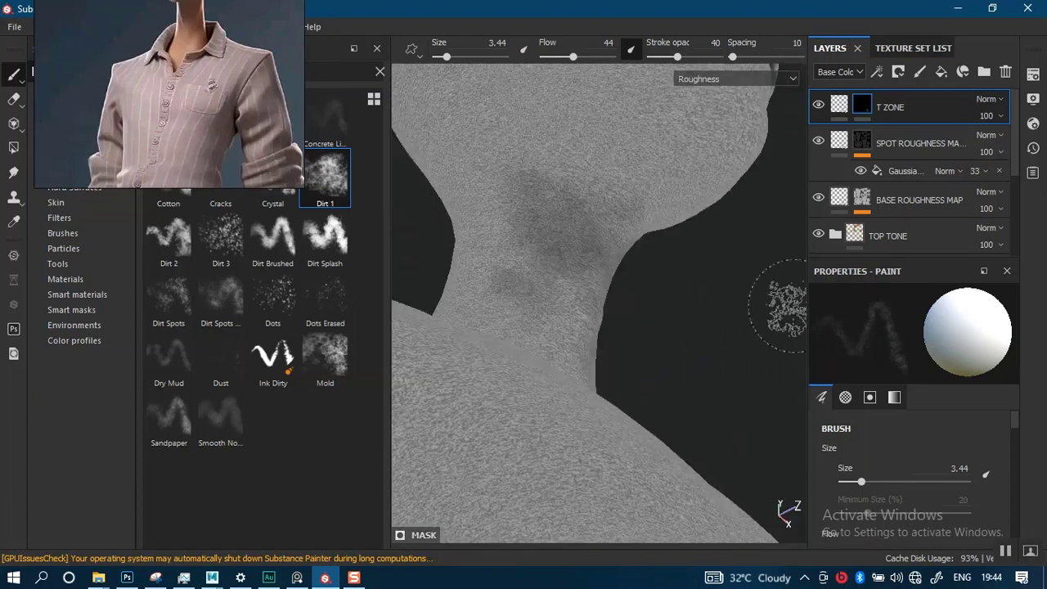
alt+drag(507, 409, 565, 444)
mouse_move(540, 343)
alt+middle_down()
mouse_move(594, 449)
mouse_move(687, 531)
alt+middle_up()
alt+middle_drag(565, 270, 573, 268)
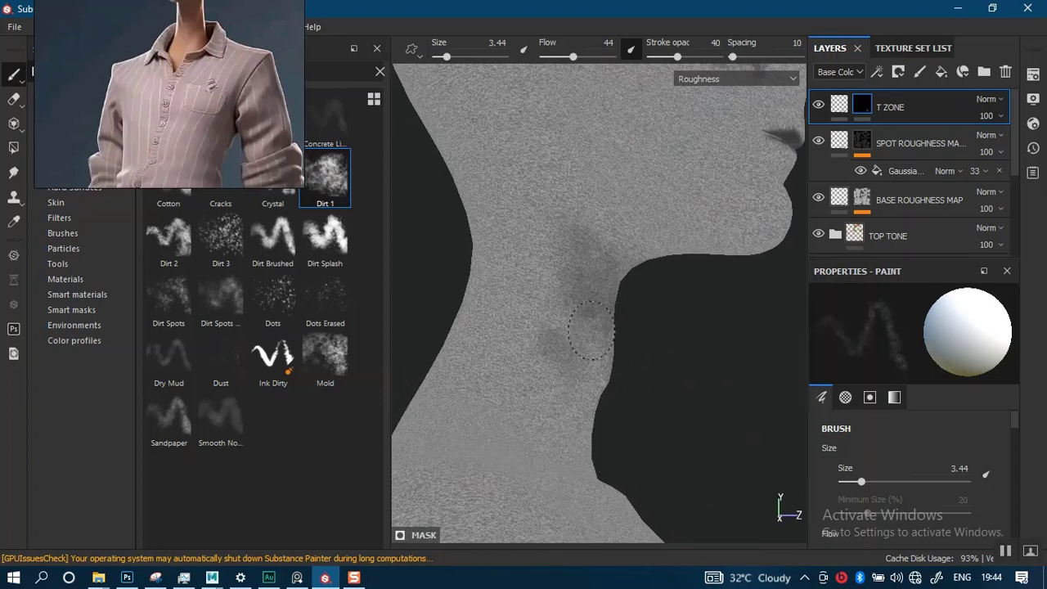
mouse_move(515, 249)
alt+mouse_down()
mouse_move(526, 245)
mouse_move(515, 284)
alt+mouse_up()
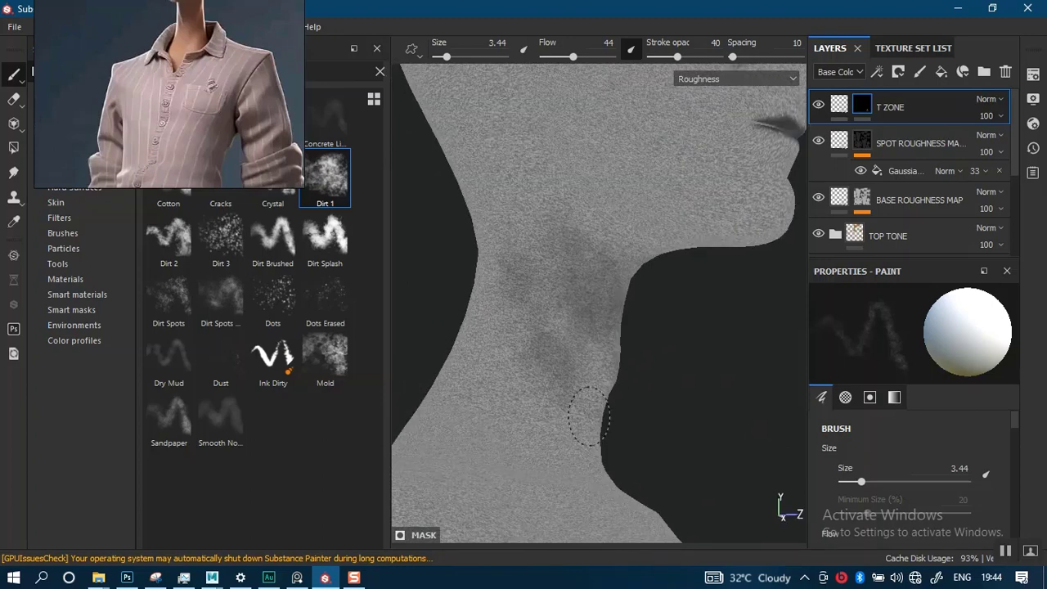
mouse_move(579, 346)
mouse_down()
mouse_move(495, 234)
mouse_move(584, 407)
mouse_up()
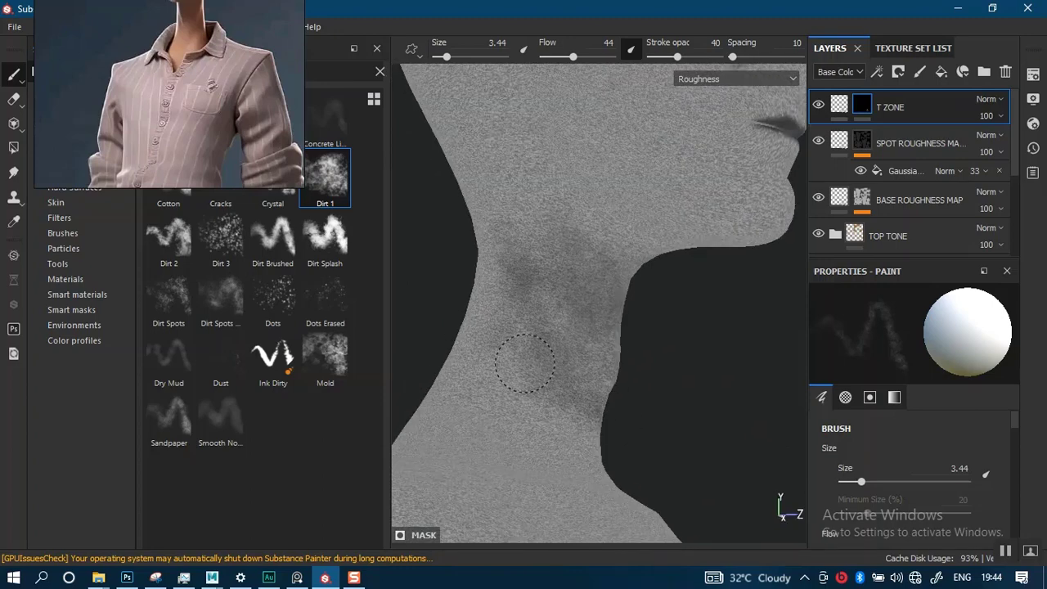
Paint the middle of the chin below the lips on the T ZONE mask
scroll(622, 246, down, 4)
alt+drag(664, 246, 594, 276)
alt+middle_drag(594, 276, 474, 462)
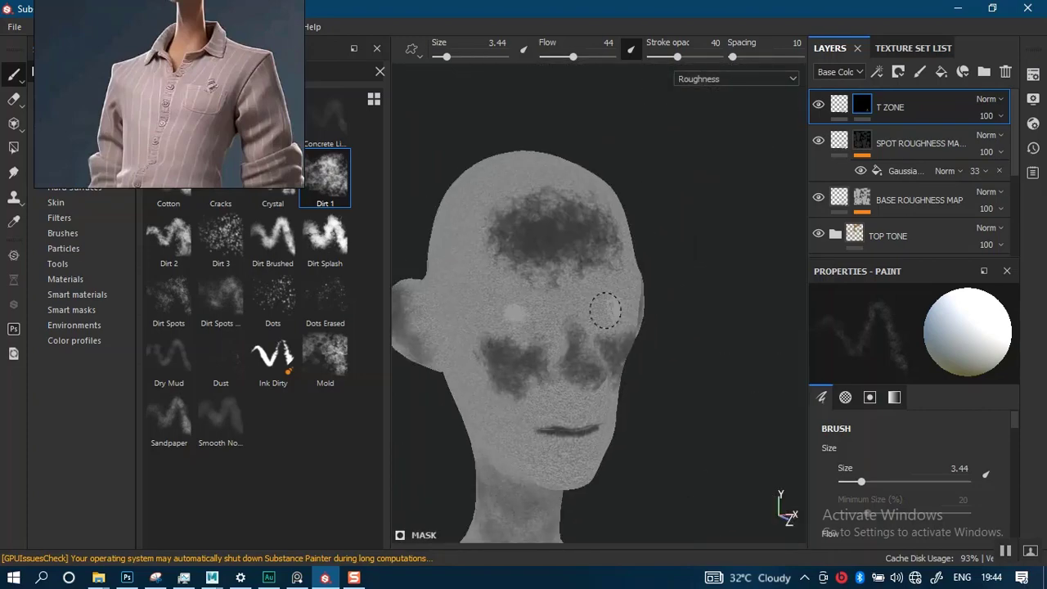
alt+drag(605, 311, 582, 286)
scroll(594, 339, up, 3)
alt+middle_drag(589, 458, 598, 304)
scroll(598, 367, up, 1)
scroll(603, 355, up, 2)
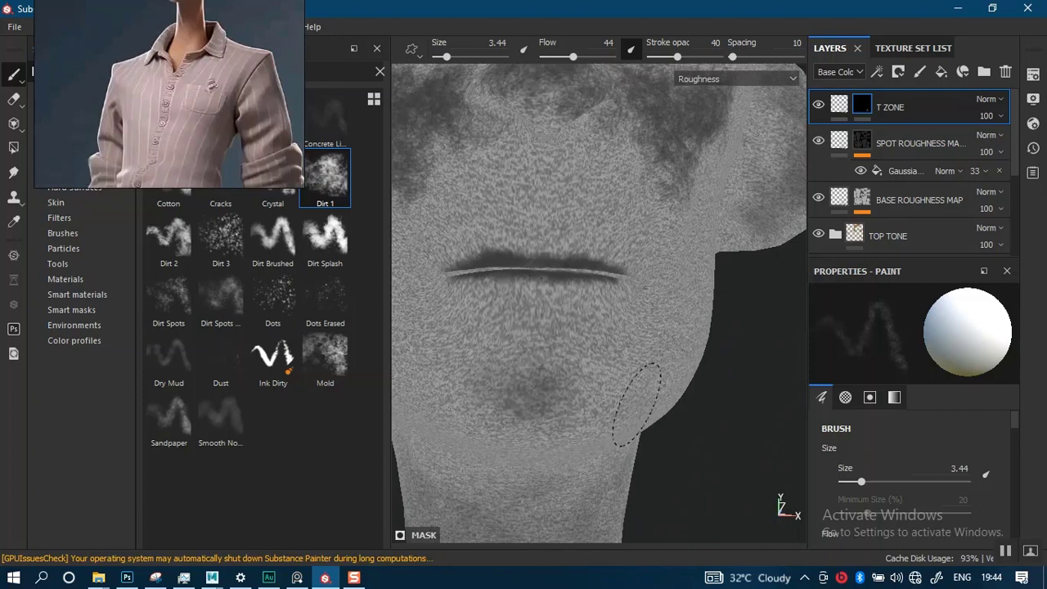
Display the full material and set the T ZONE fill layer's roughness to 0.2788
key(m)
scroll(627, 351, down, 4)
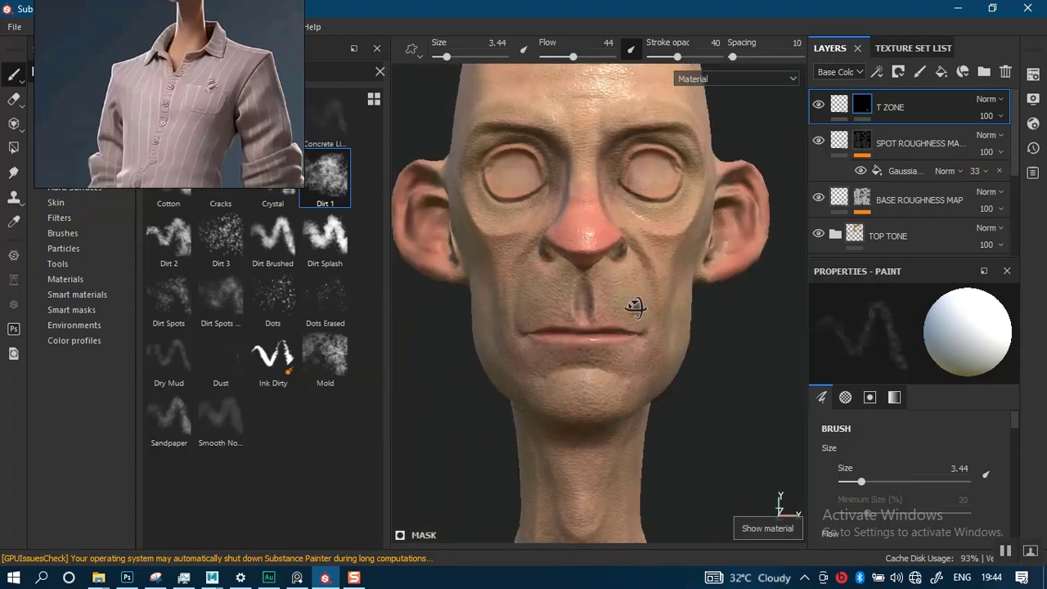
alt+middle_drag(607, 314, 633, 356)
alt+right_drag(633, 355, 643, 351)
alt+drag(643, 352, 655, 349)
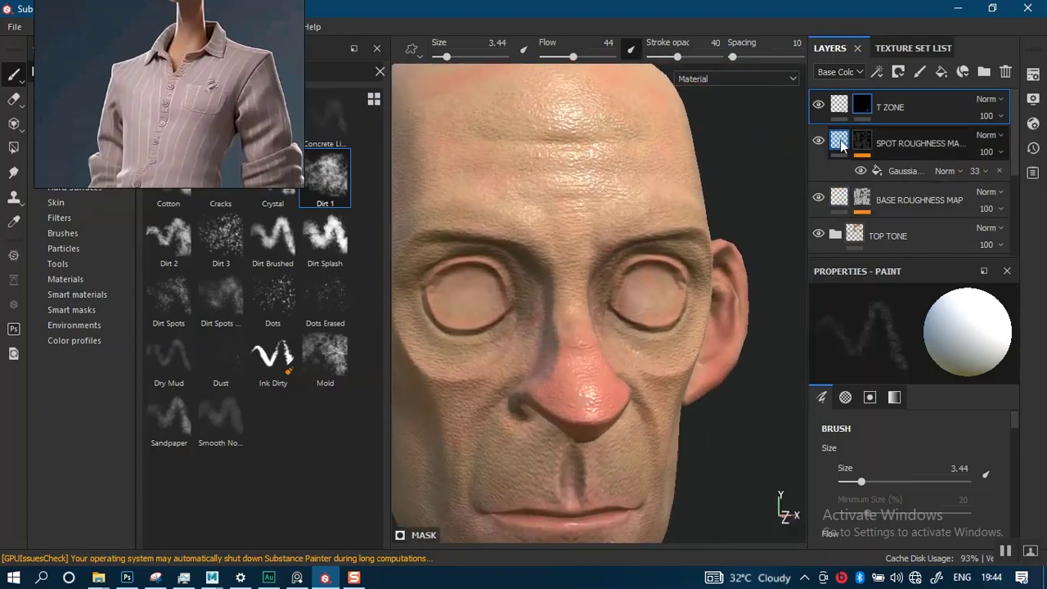
click(838, 104)
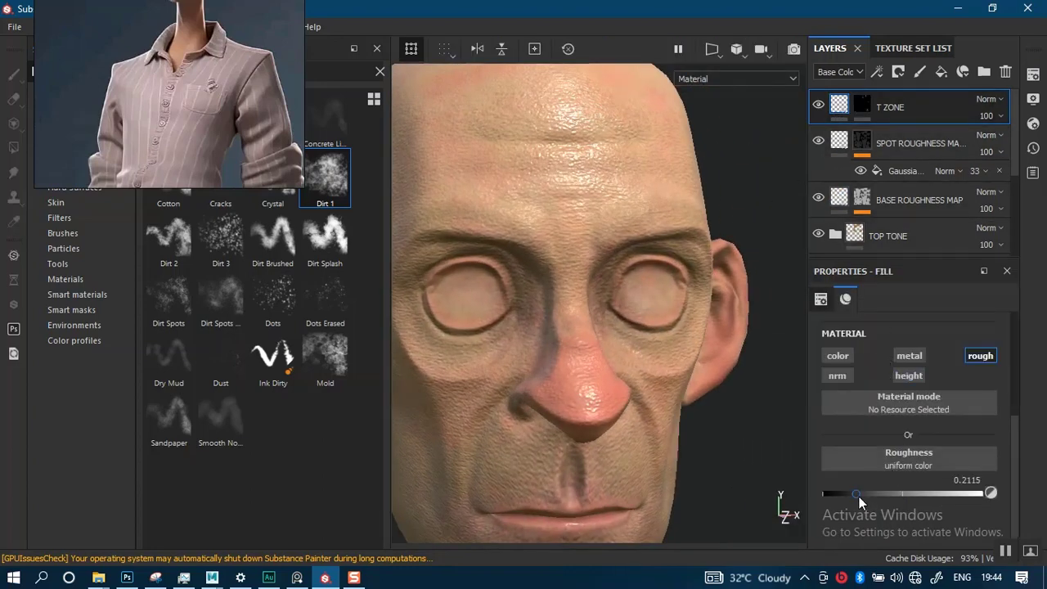
drag(857, 492, 867, 493)
alt+middle_drag(643, 303, 680, 294)
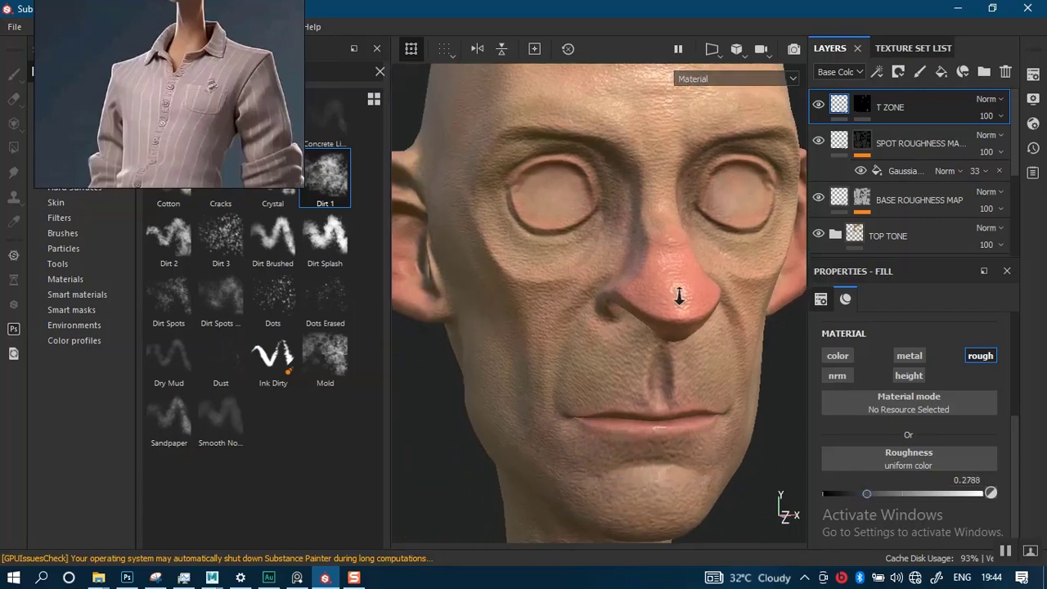
alt+right_drag(680, 295, 685, 314)
alt+drag(685, 315, 722, 287)
mouse_move(702, 279)
shift+right_down()
mouse_move(635, 279)
mouse_move(700, 278)
shift+right_up()
alt+right_drag(661, 174, 678, 289)
alt+middle_drag(678, 290, 585, 236)
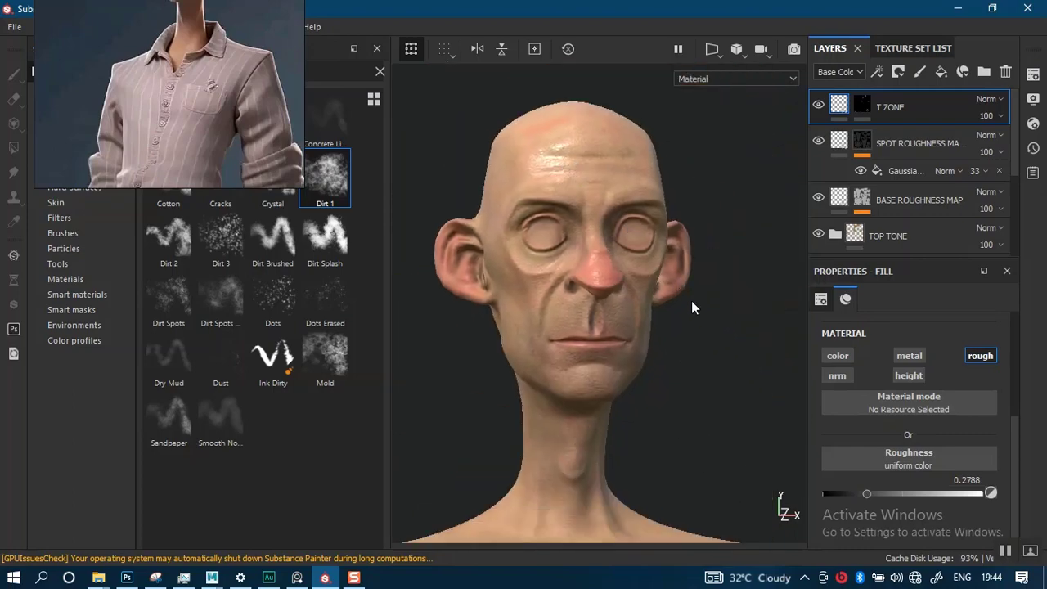
Add a Blur filter to the T ZONE layer's mask
right_click(863, 104)
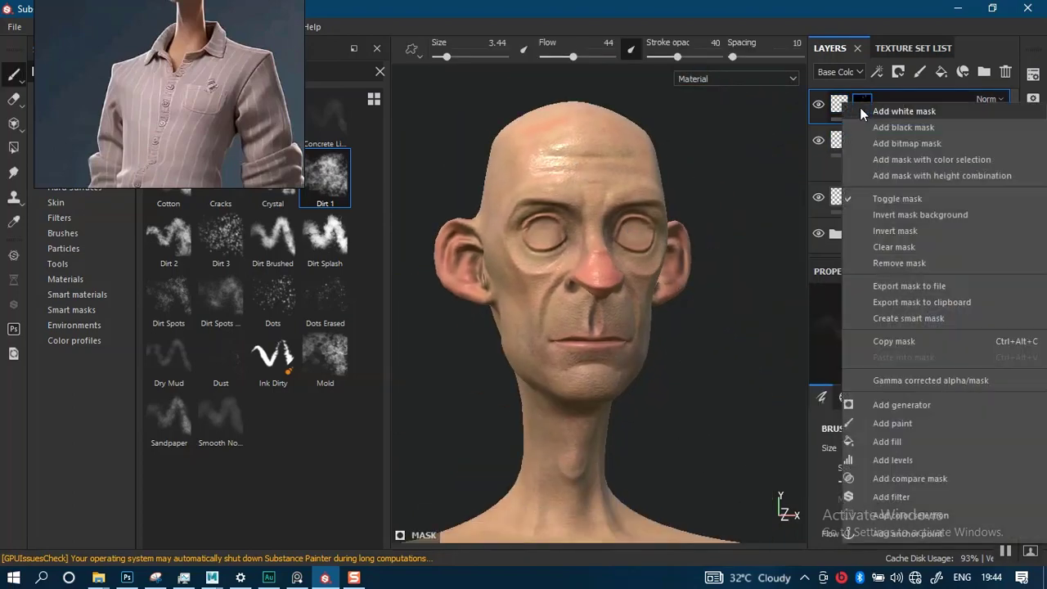
click(892, 496)
click(919, 327)
click(614, 368)
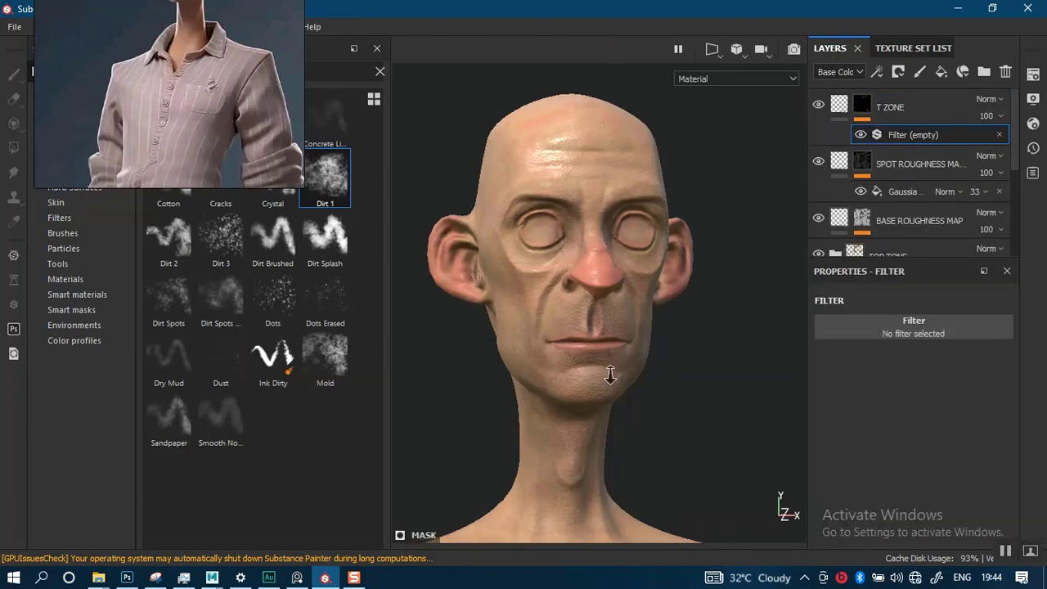
scroll(625, 388, up, 3)
click(914, 327)
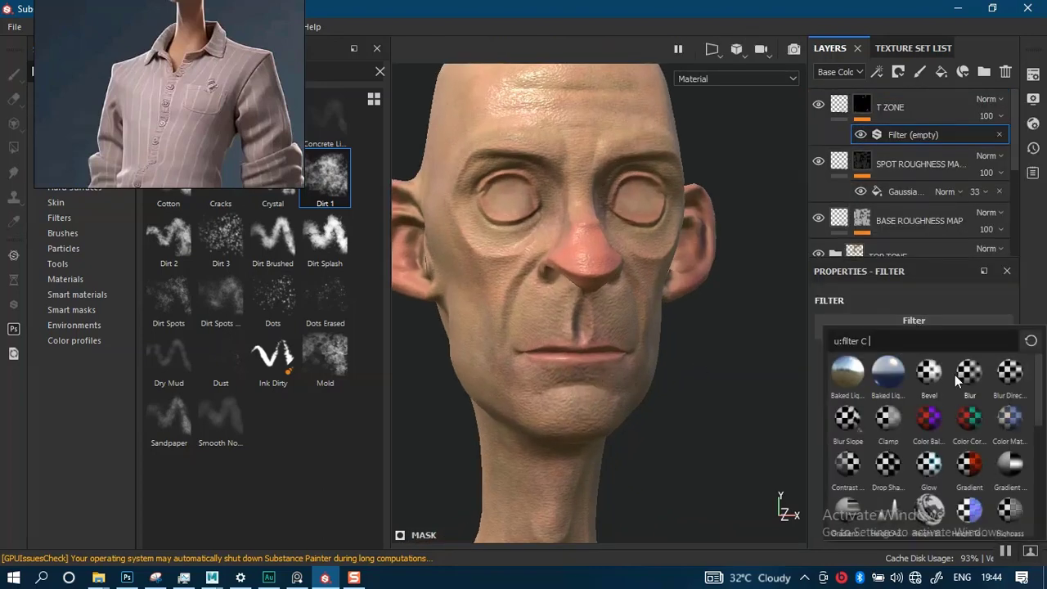
click(953, 373)
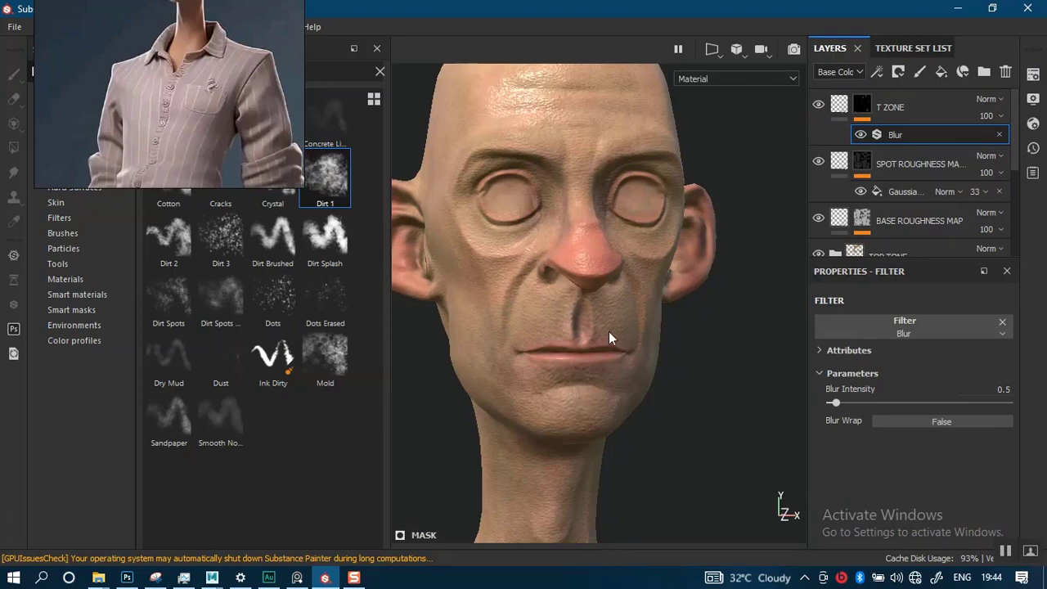
Display the T ZONE mask alone in the viewport and set the filter's blur intensity to 2.28
scroll(609, 336, up, 2)
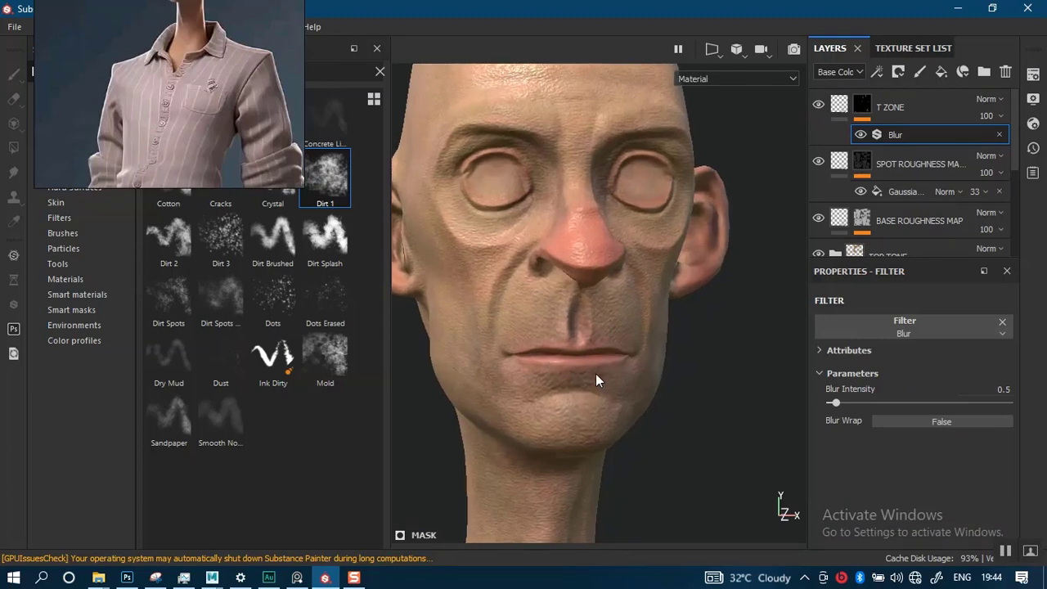
key(c)
key(c)
key(c)
key(c)
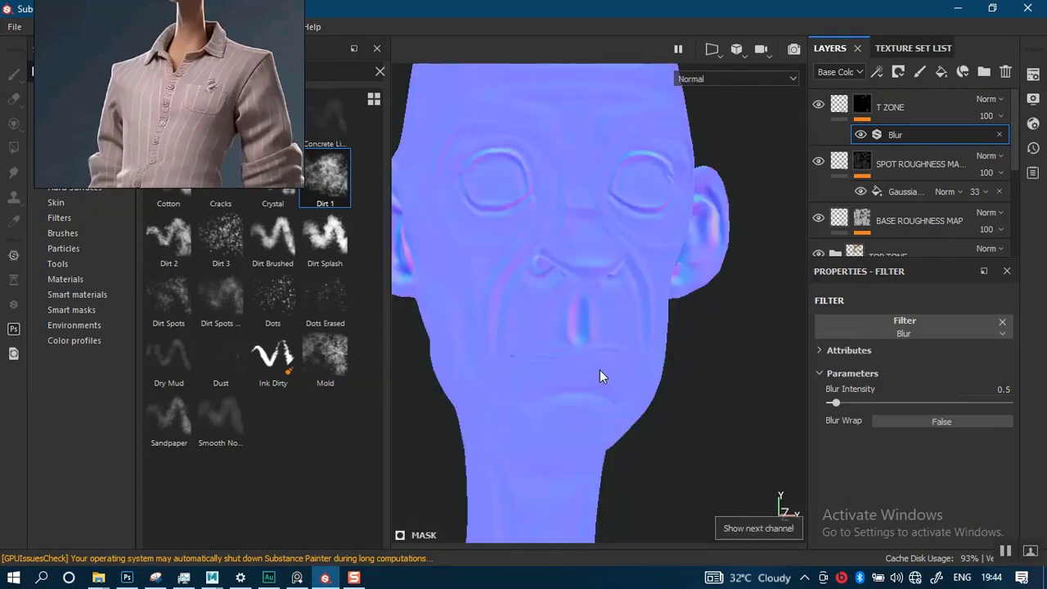
key(c)
key(c)
key(c)
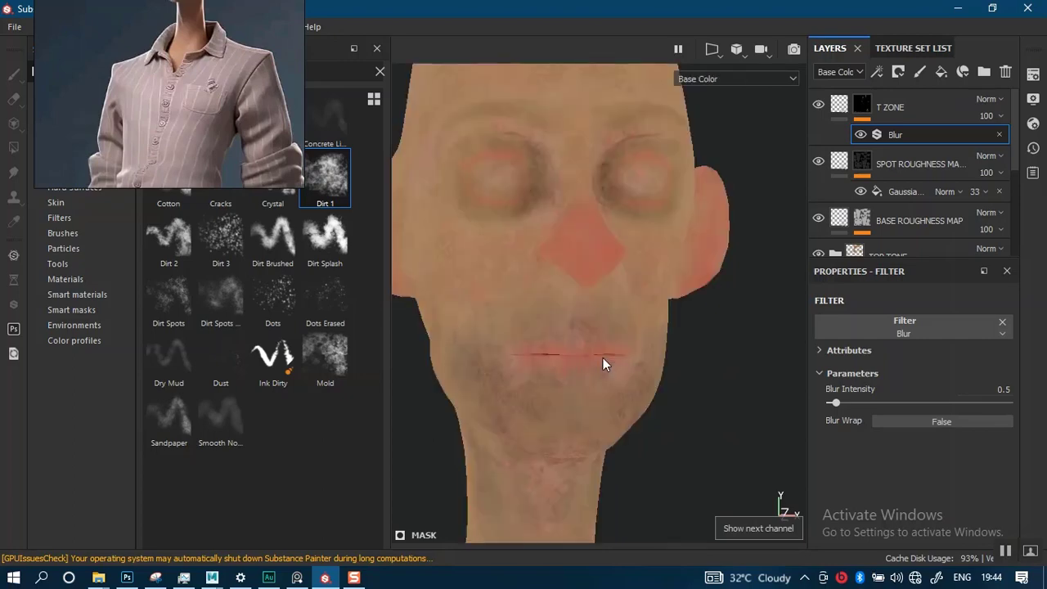
key(c)
key(c)
key(c)
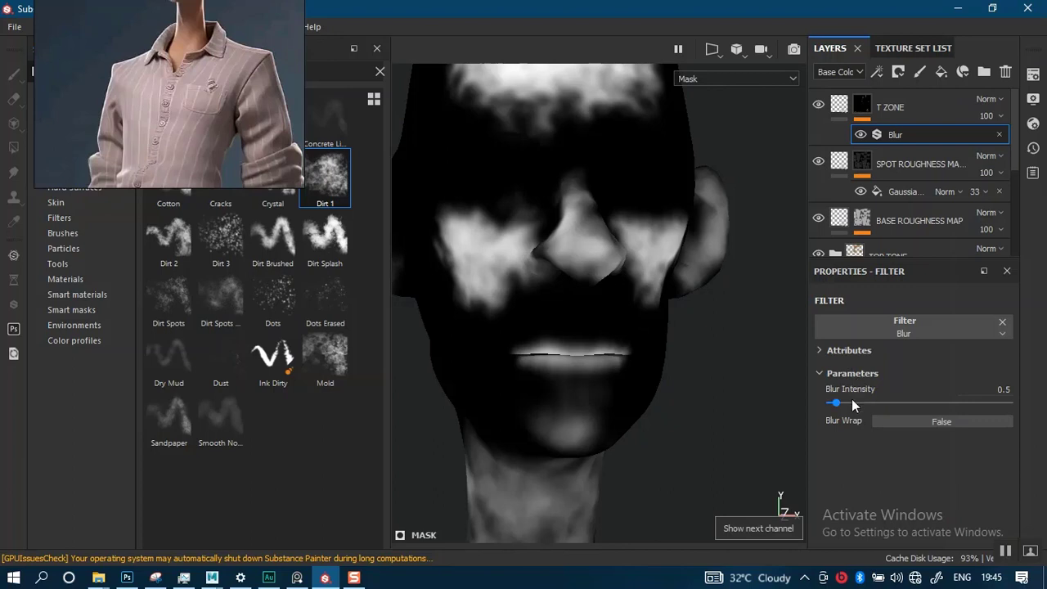
drag(853, 404, 856, 405)
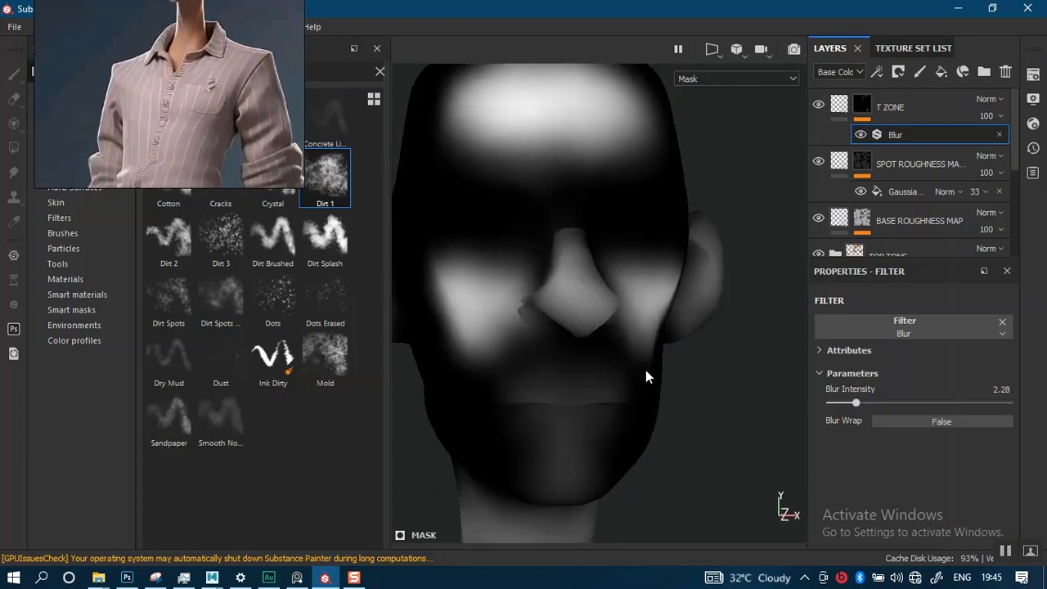
Examine the blurred T ZONE mask, and switch to the full material to check the skin's shine on head and body
alt+drag(643, 334, 610, 305)
alt+middle_drag(610, 305, 604, 90)
alt+right_drag(598, 332, 666, 89)
alt+right_drag(573, 409, 596, 264)
alt+drag(596, 264, 630, 342)
key(m)
alt+right_drag(629, 335, 598, 458)
alt+middle_drag(565, 196, 552, 327)
alt+drag(552, 327, 658, 372)
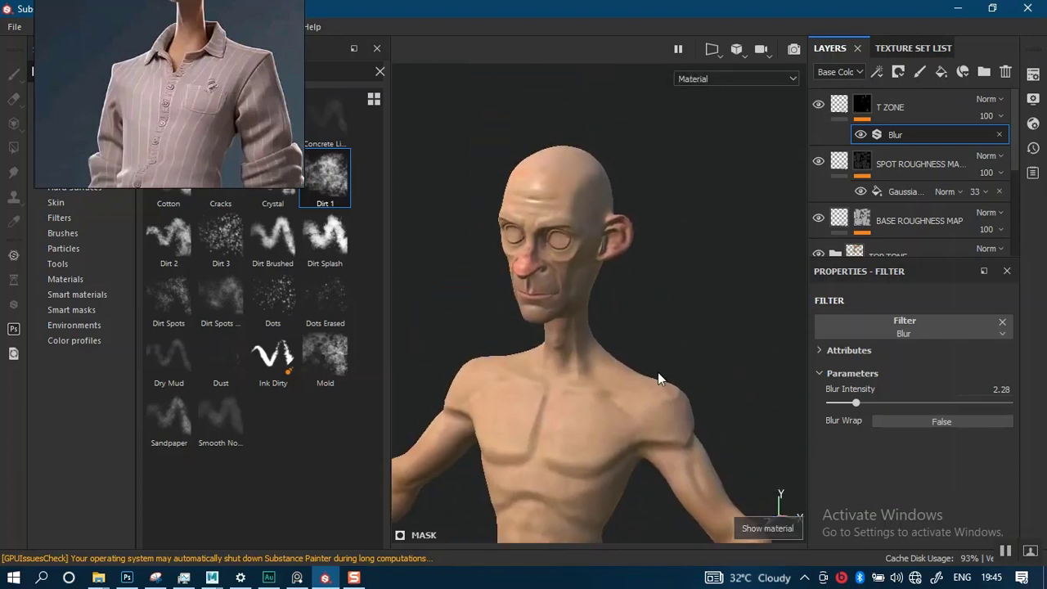
alt+right_drag(590, 270, 621, 392)
alt+drag(573, 315, 630, 243)
alt+right_drag(630, 243, 567, 287)
alt+drag(567, 287, 634, 204)
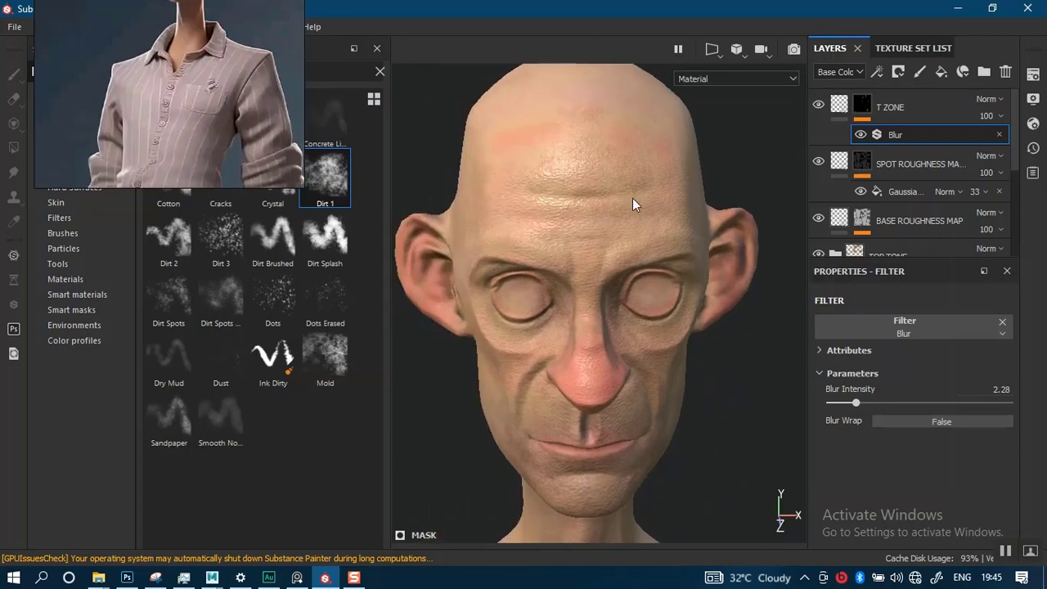
alt+right_drag(633, 204, 626, 307)
mouse_move(626, 307)
alt+mouse_down()
mouse_move(638, 315)
mouse_move(622, 300)
alt+mouse_up()
alt+right_drag(622, 299, 624, 105)
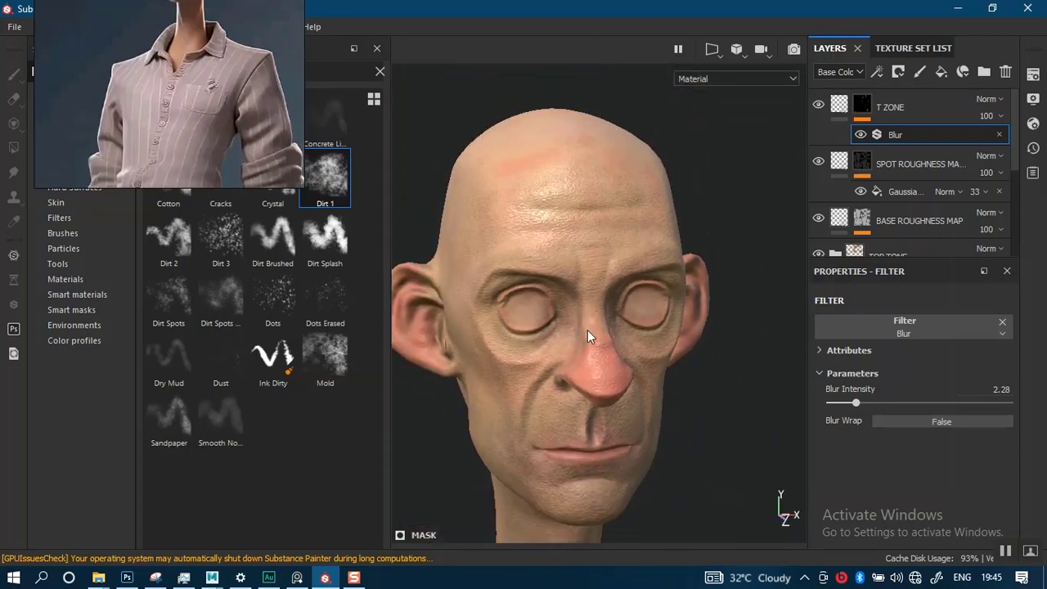
alt+right_drag(641, 384, 625, 287)
alt+drag(625, 288, 612, 320)
alt+right_drag(612, 320, 595, 299)
alt+drag(594, 299, 579, 319)
Move the reference image so the whole character shows, and compare the model's skin shine with it
mouse_move(155, 96)
right_down()
mouse_move(161, 252)
mouse_move(180, 215)
right_up()
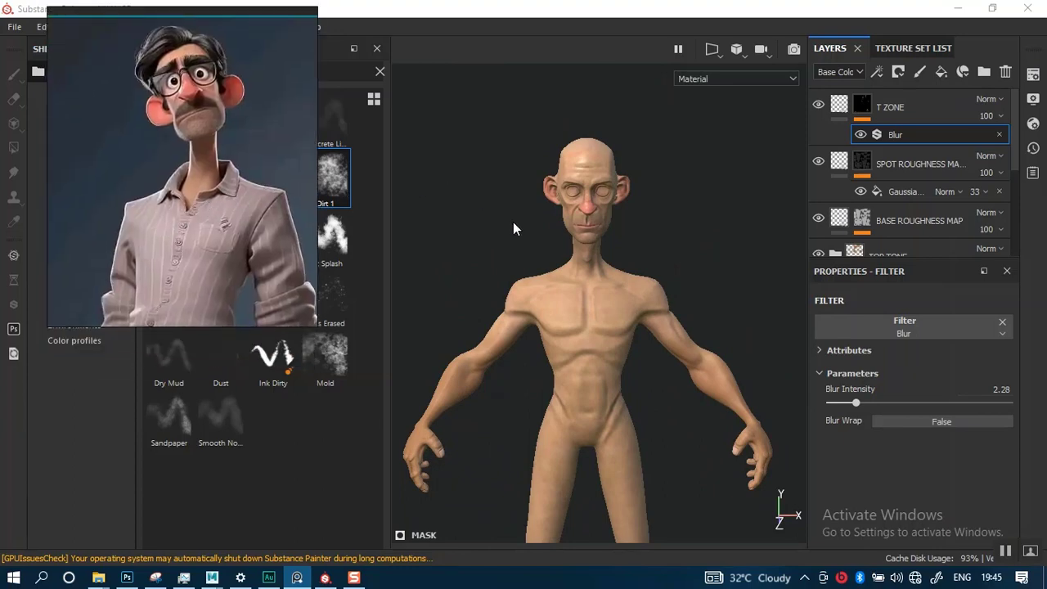
alt+right_drag(589, 288, 597, 344)
alt+right_drag(592, 262, 606, 323)
alt+middle_drag(614, 237, 611, 374)
alt+right_drag(604, 323, 610, 368)
alt+drag(591, 334, 628, 327)
alt+right_drag(565, 331, 574, 379)
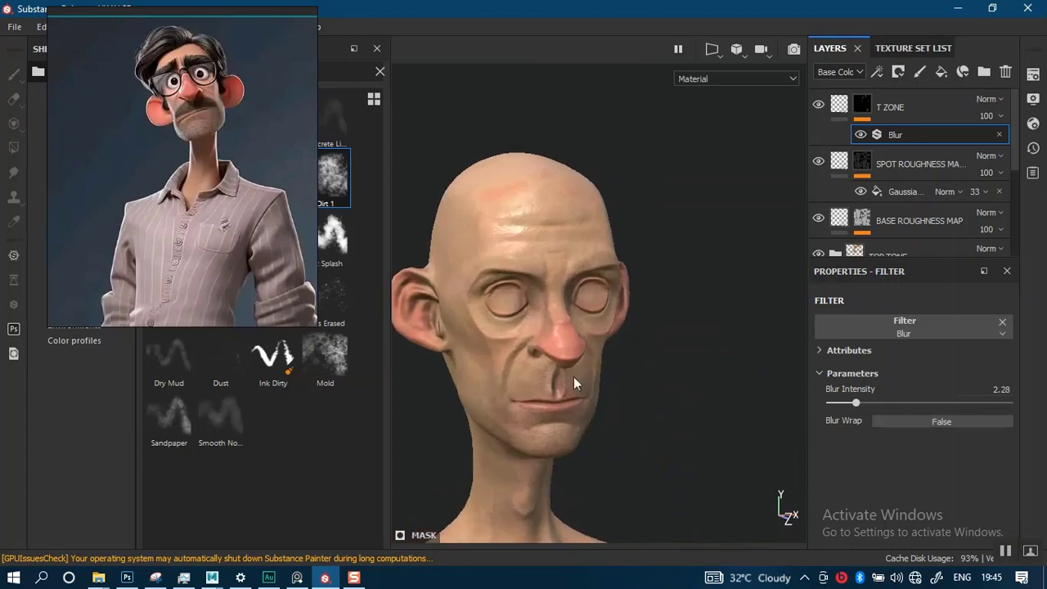
alt+middle_drag(575, 380, 612, 332)
alt+right_drag(598, 236, 604, 257)
alt+drag(603, 256, 597, 328)
alt+right_drag(597, 328, 508, 326)
alt+middle_drag(507, 321, 449, 258)
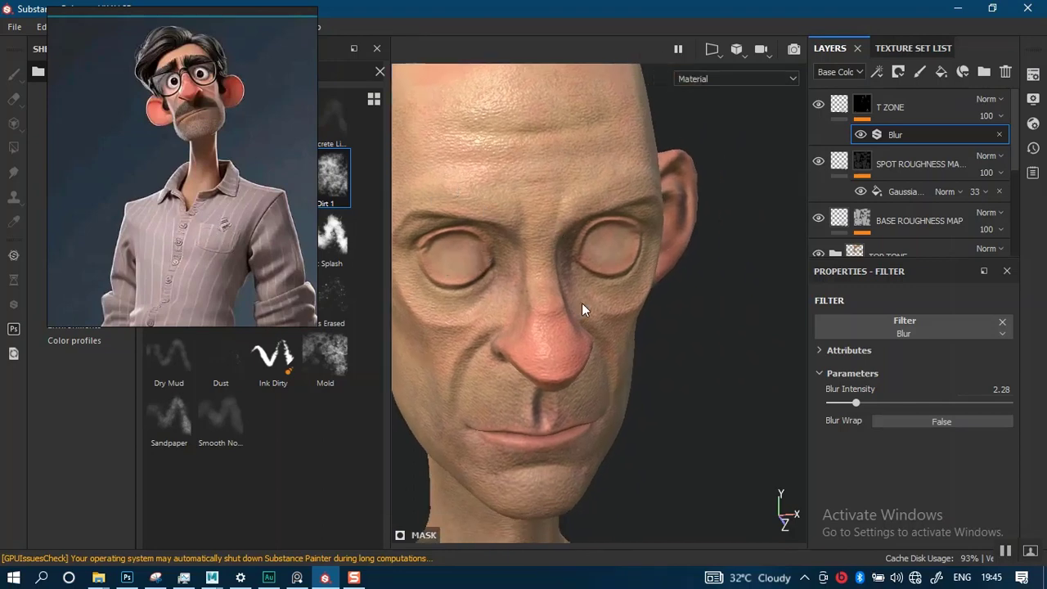
Frame the head and shoulders from the front and save the project
alt+right_drag(630, 324, 613, 256)
alt+middle_drag(613, 257, 634, 224)
alt+right_drag(634, 225, 612, 210)
alt+drag(613, 210, 615, 255)
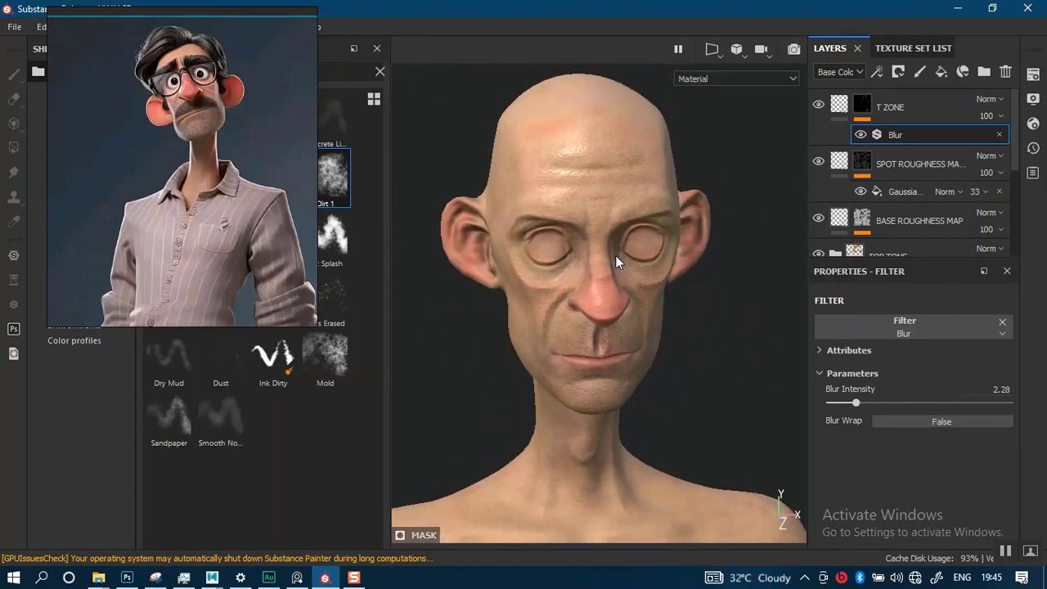
key(ctrl+s)
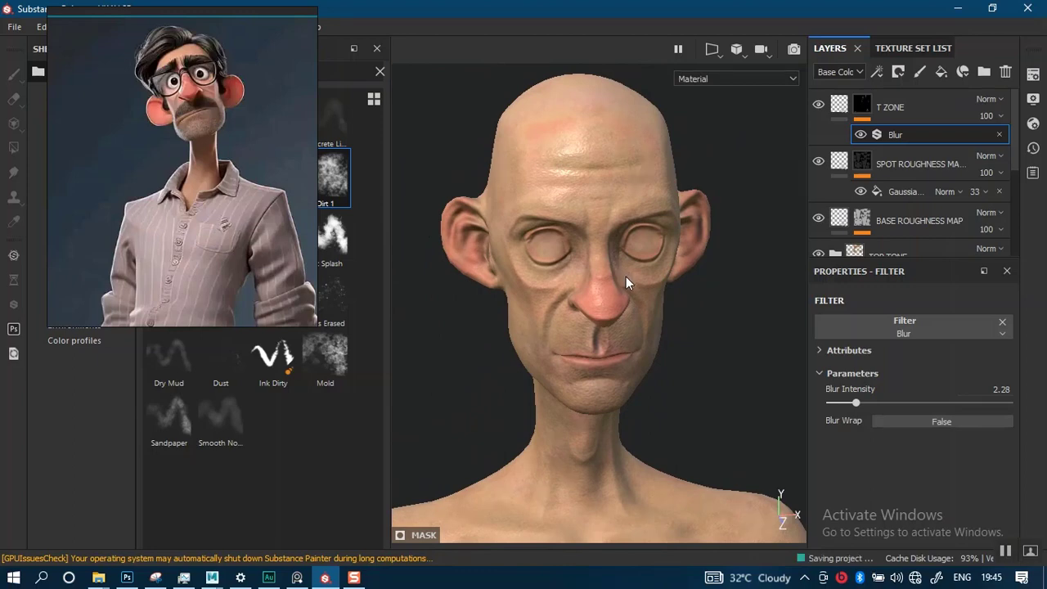